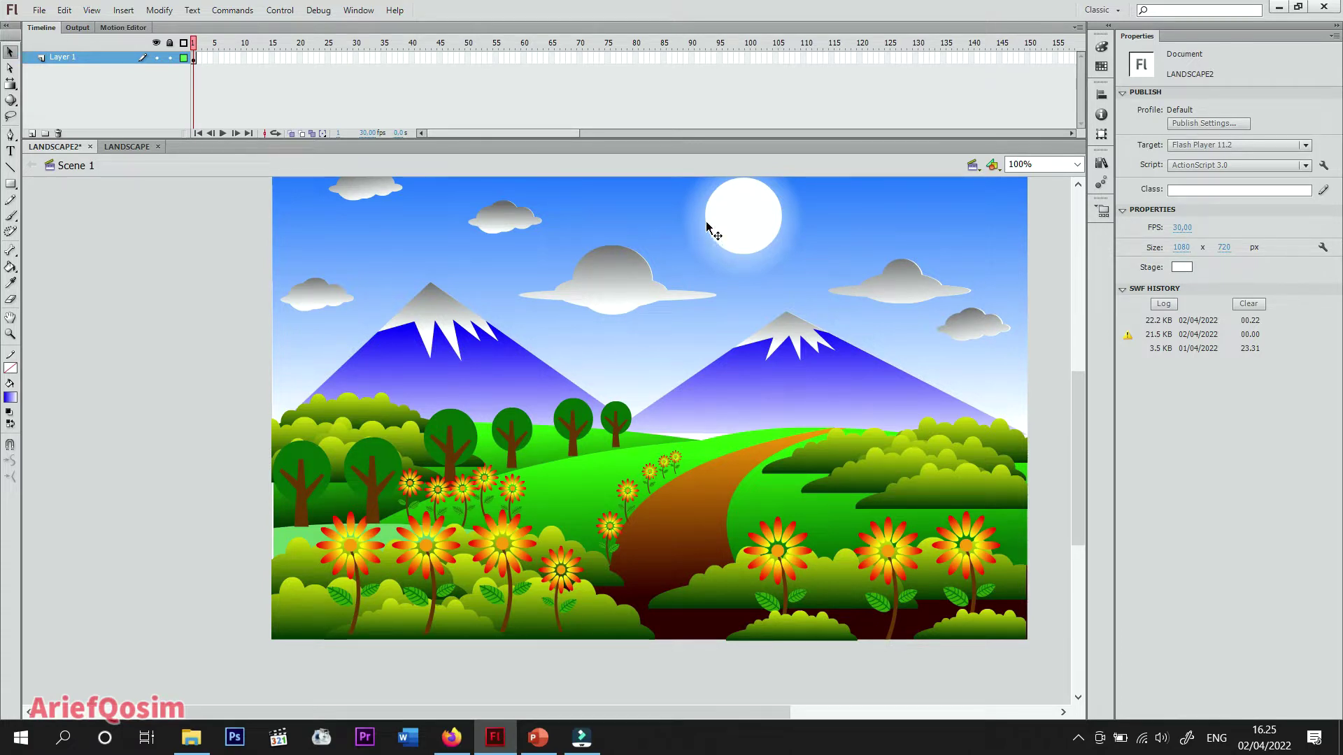
Step: Rename the landscape layer as bcg
double_click(61, 57)
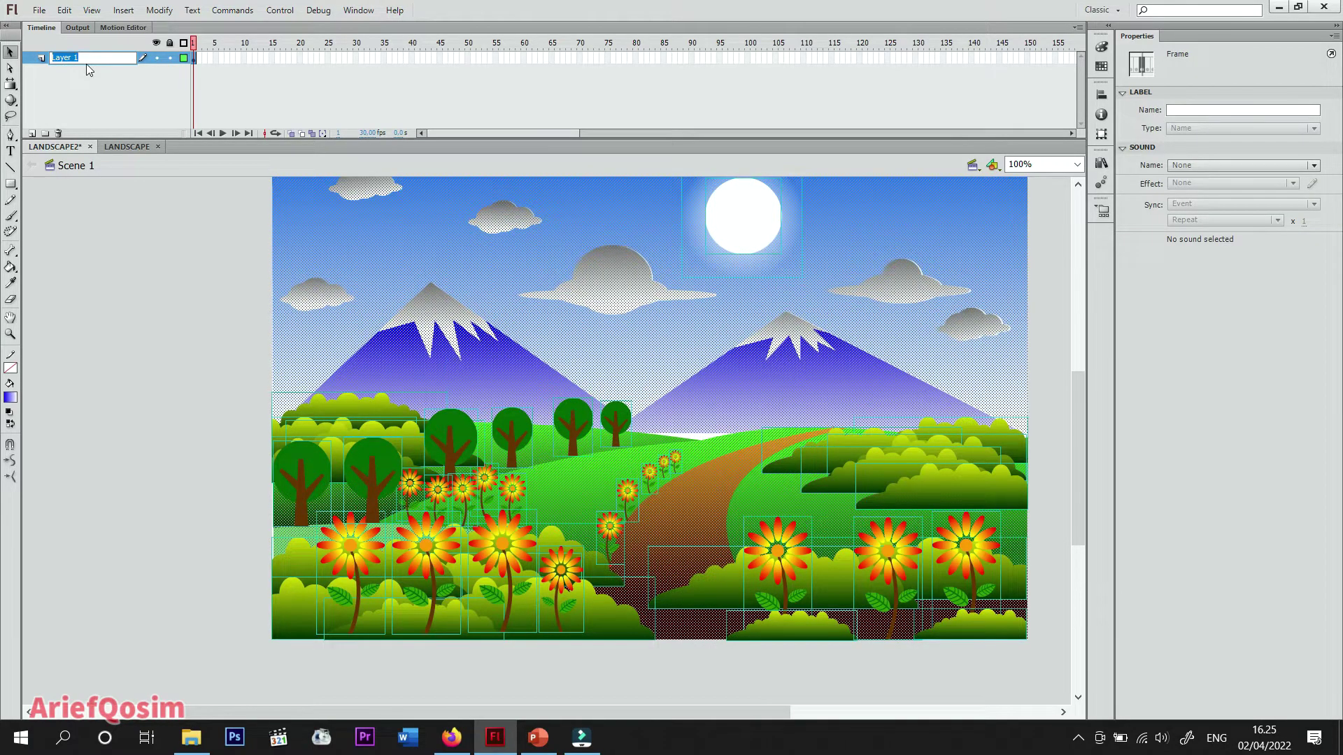
text(bcg)
click(140, 288)
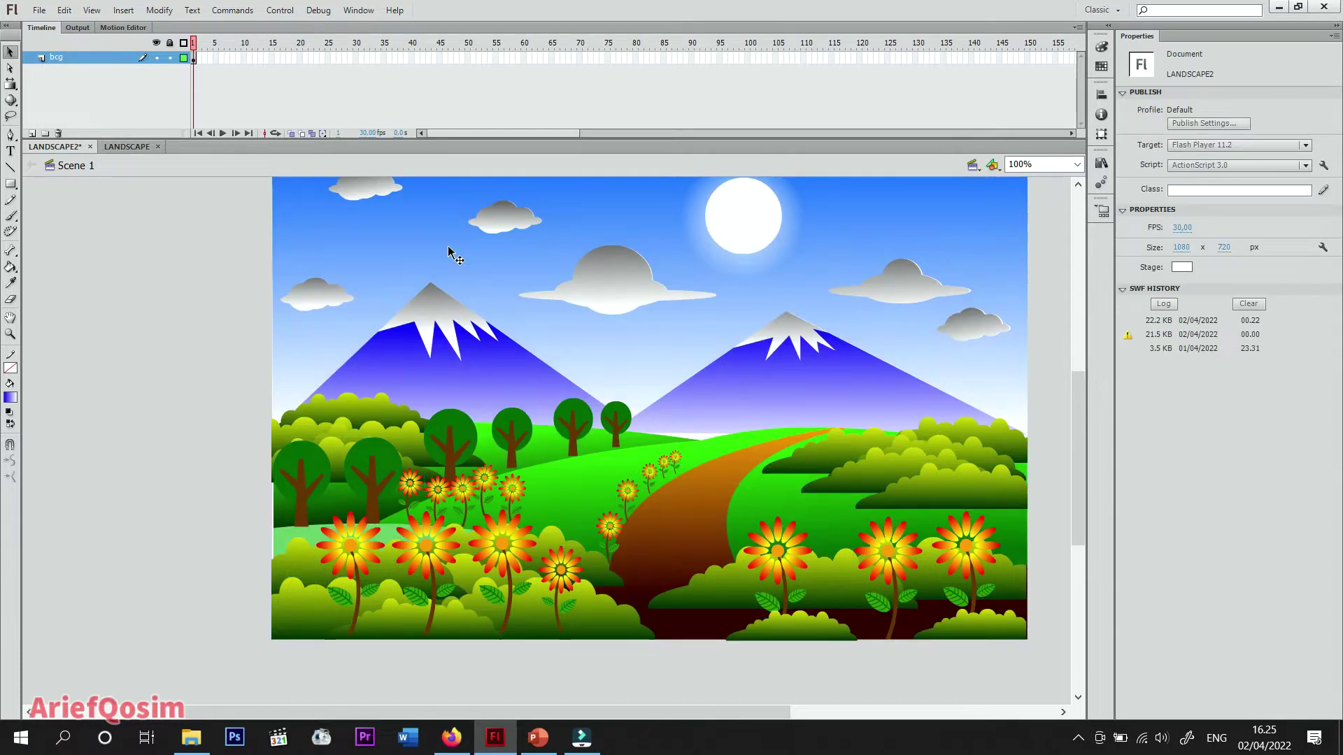
Step: Select the sky together with all the clouds, the sun and its glow, and cut them from the bcg layer
click(702, 330)
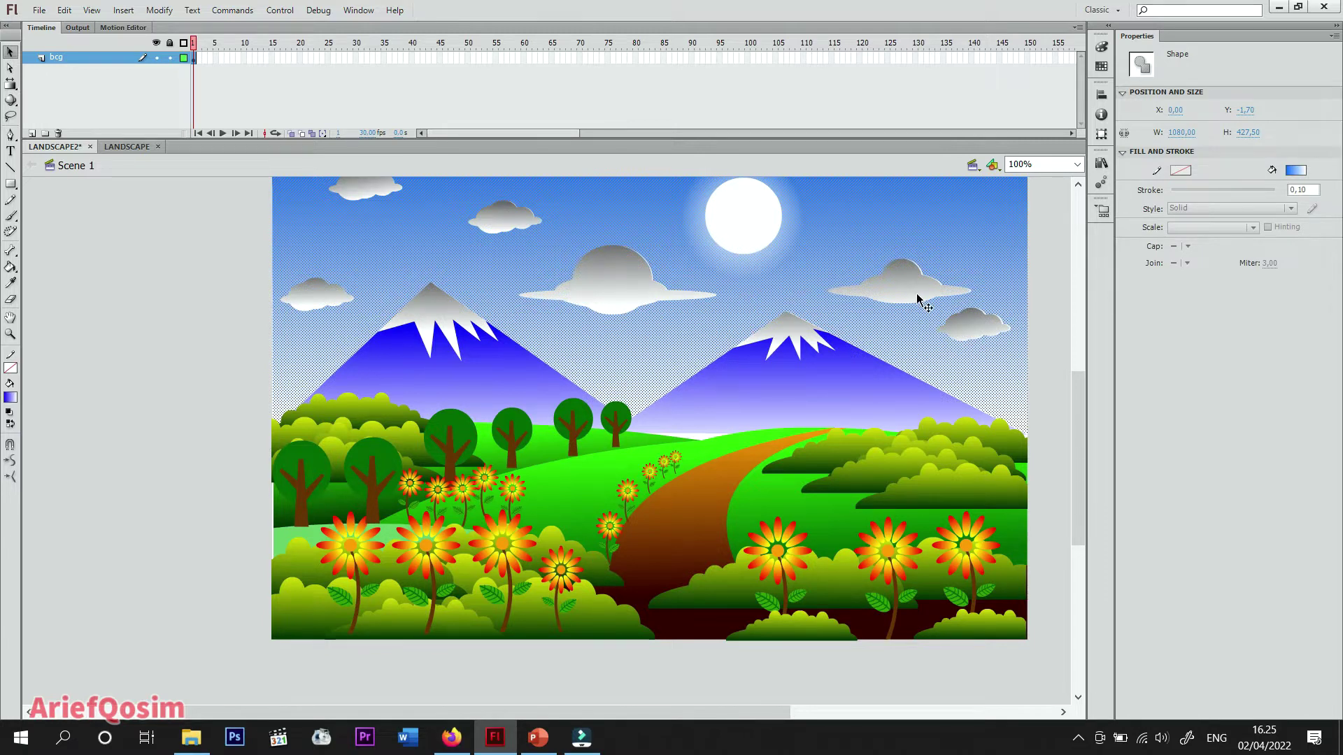
shift+click(316, 299)
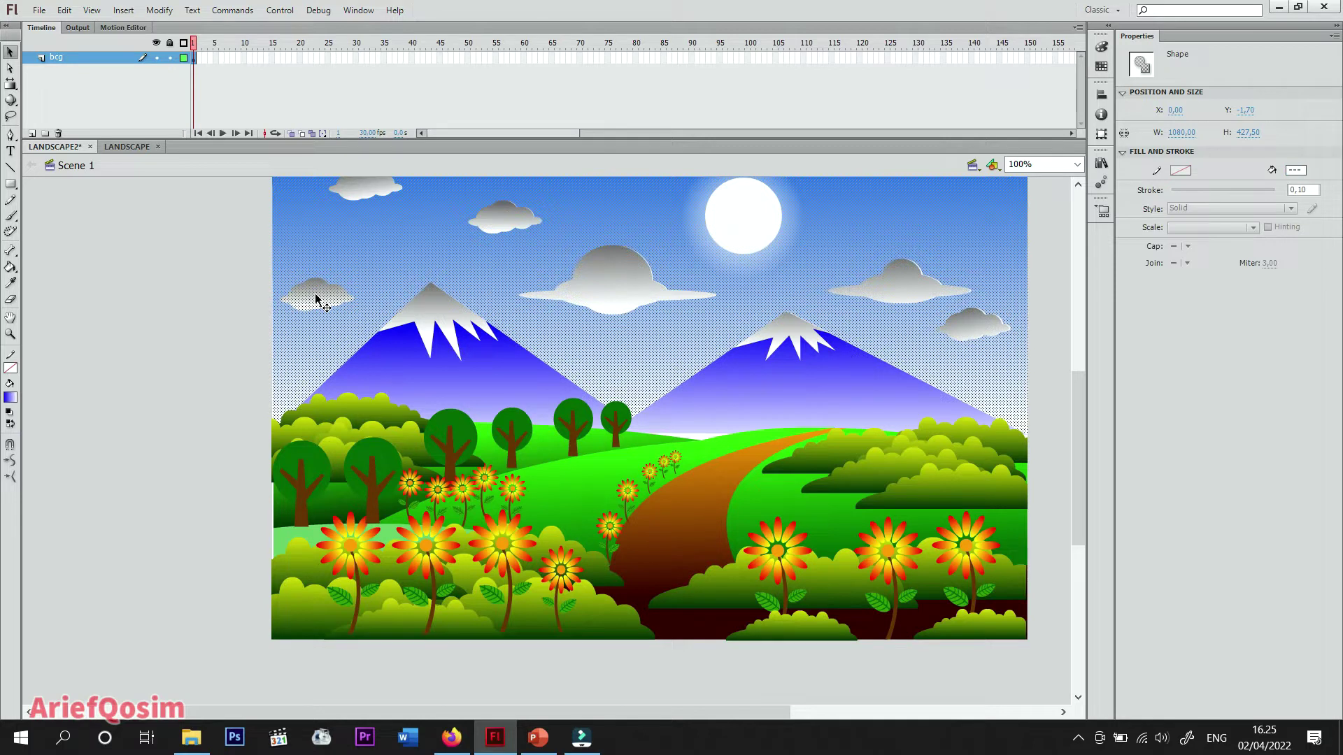
shift+click(366, 187)
shift+click(514, 218)
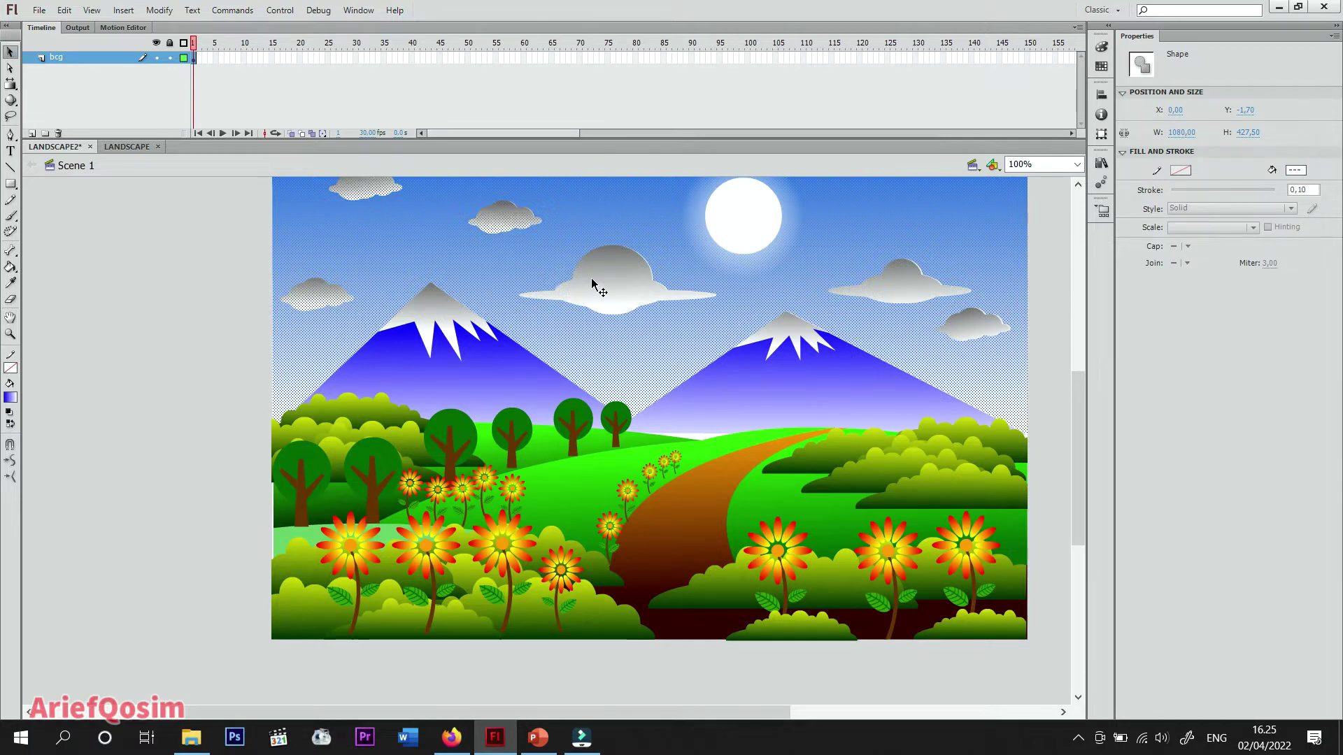
shift+click(629, 295)
shift+click(762, 226)
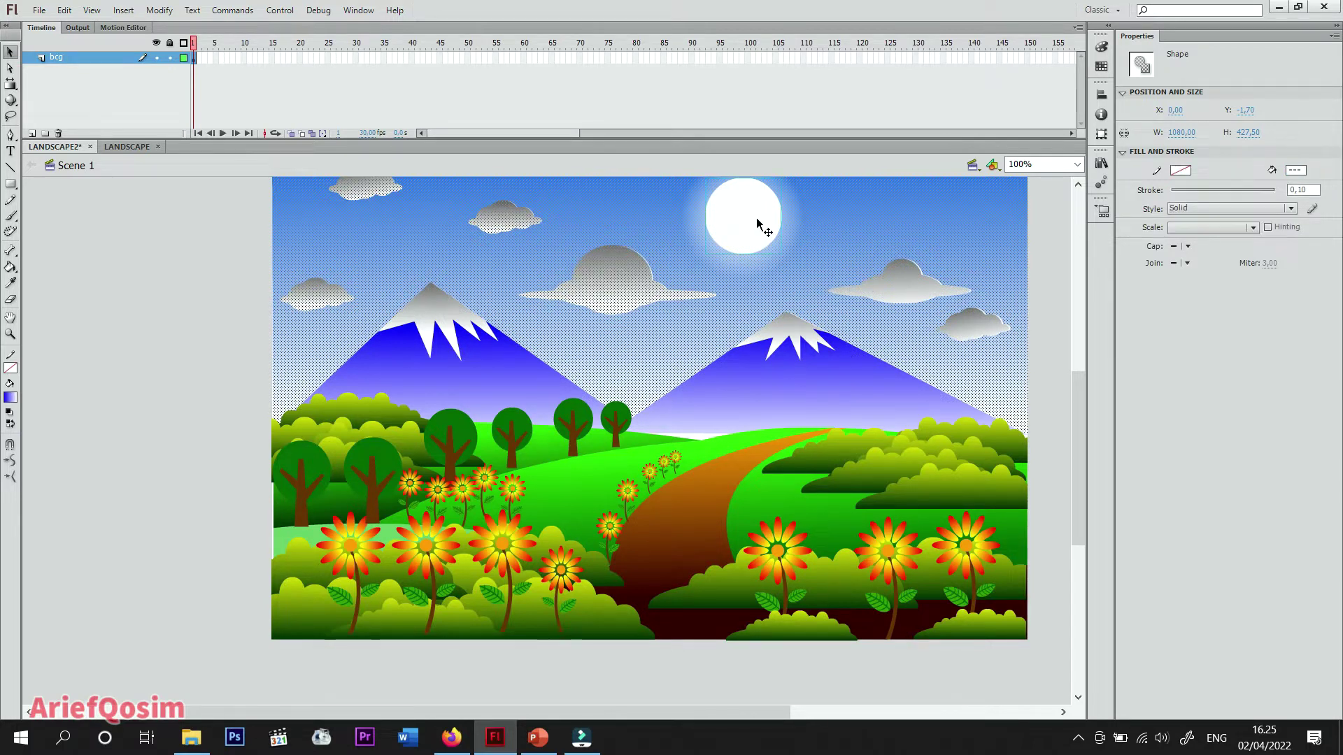
shift+click(885, 305)
shift+click(990, 327)
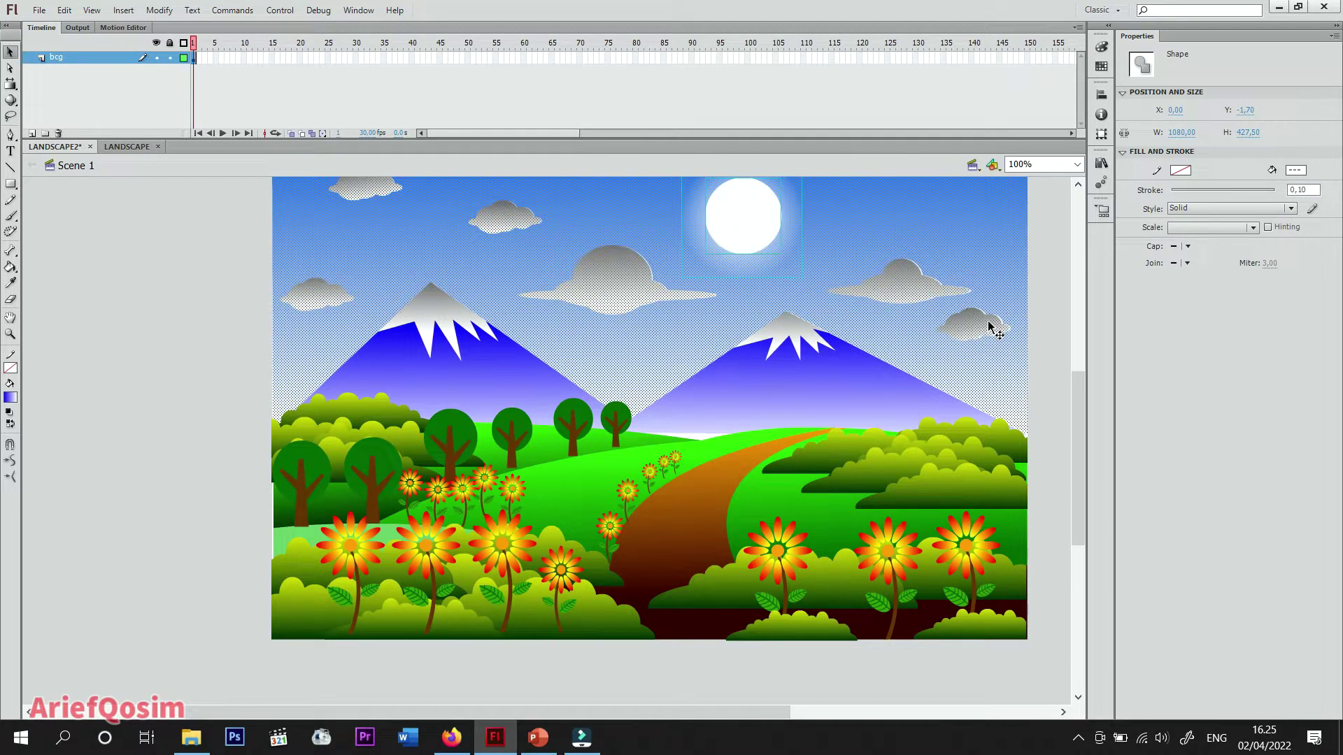
right_click(990, 327)
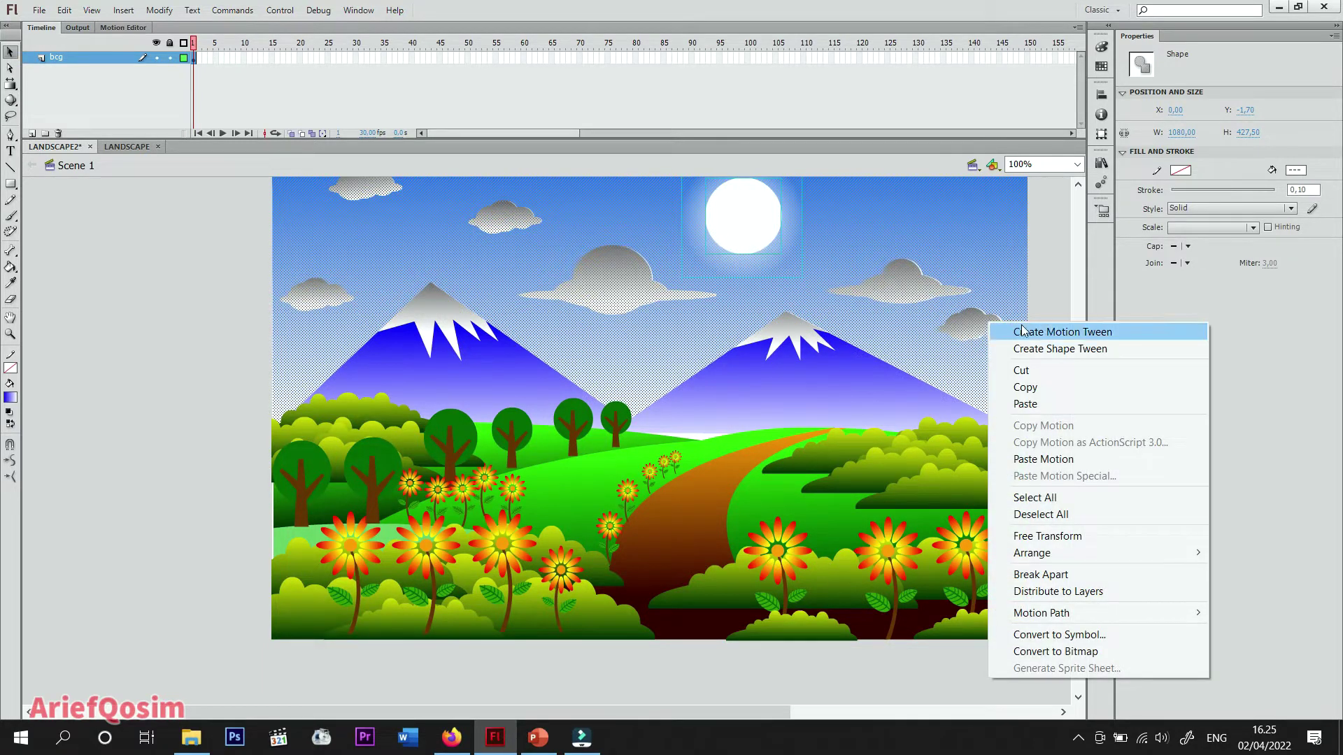
click(1041, 372)
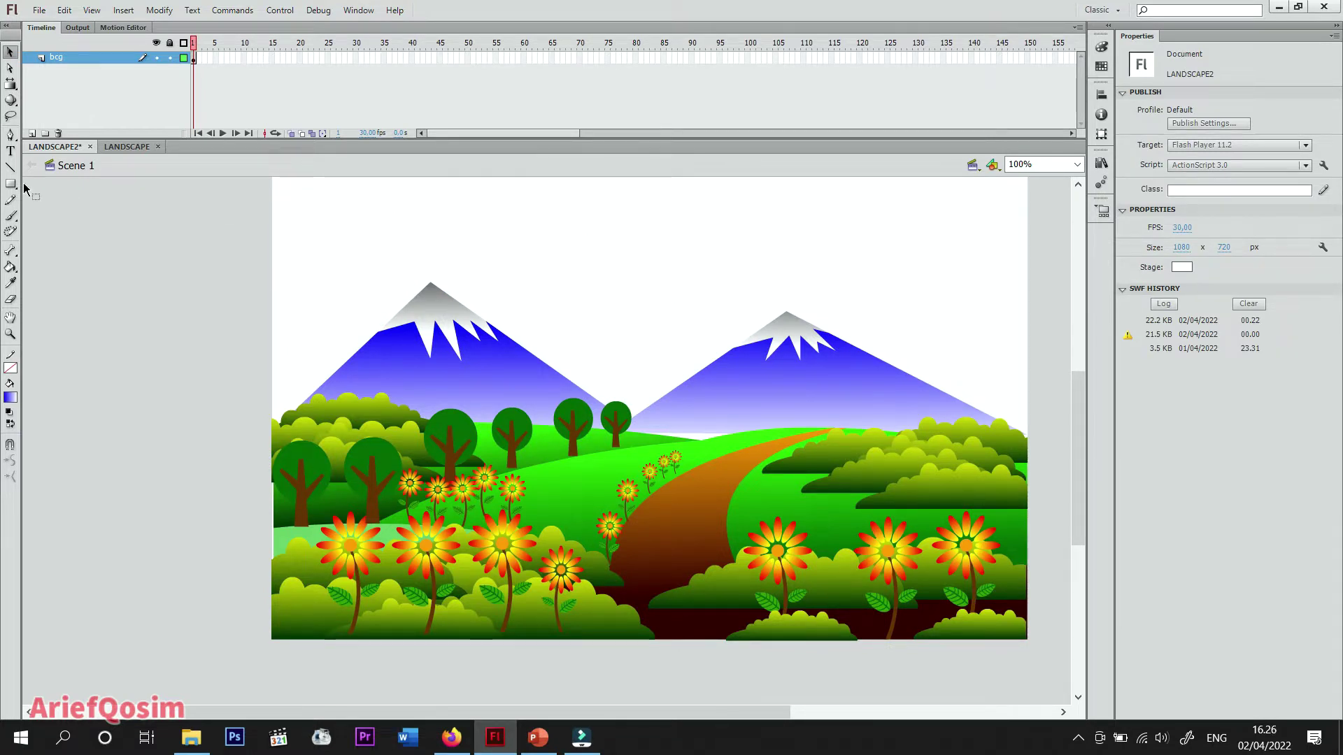
Step: Add a layer named siang above bcg and paste the cut sky, clouds and sun in place on it
click(31, 134)
double_click(62, 60)
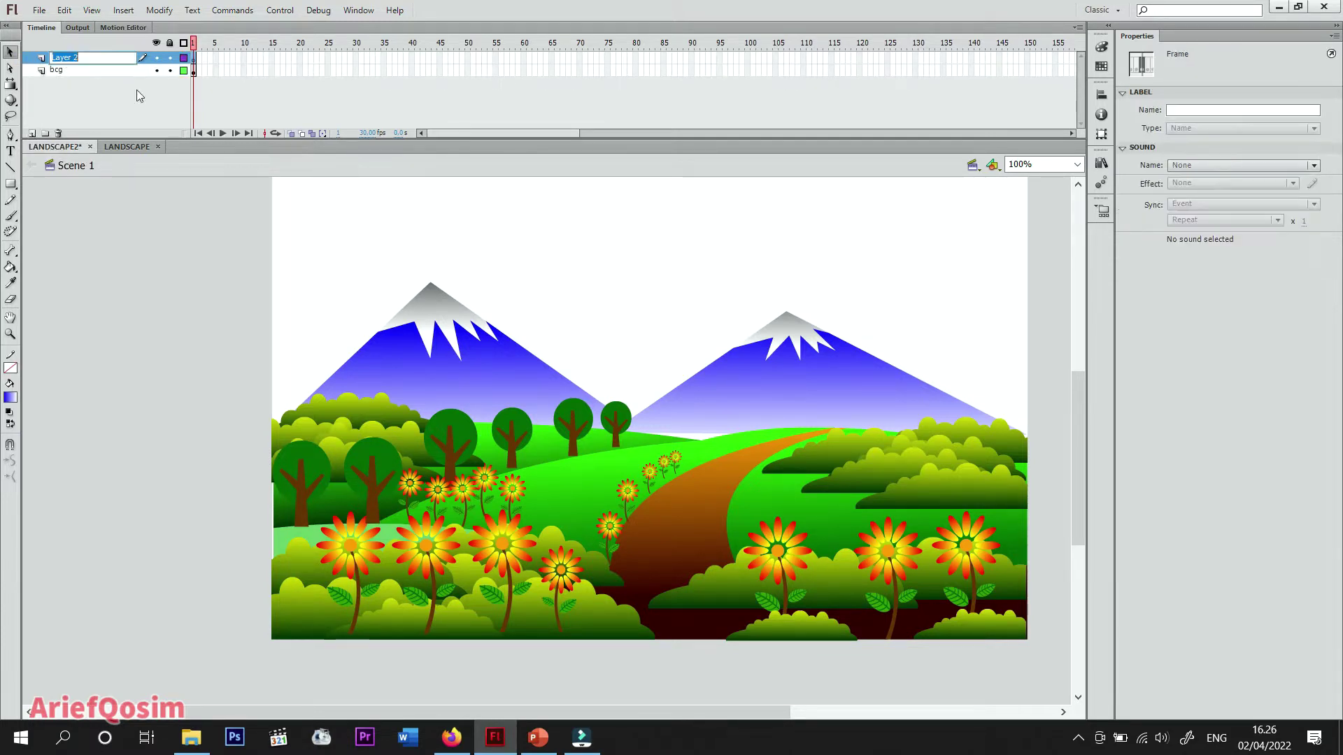
text(siang)
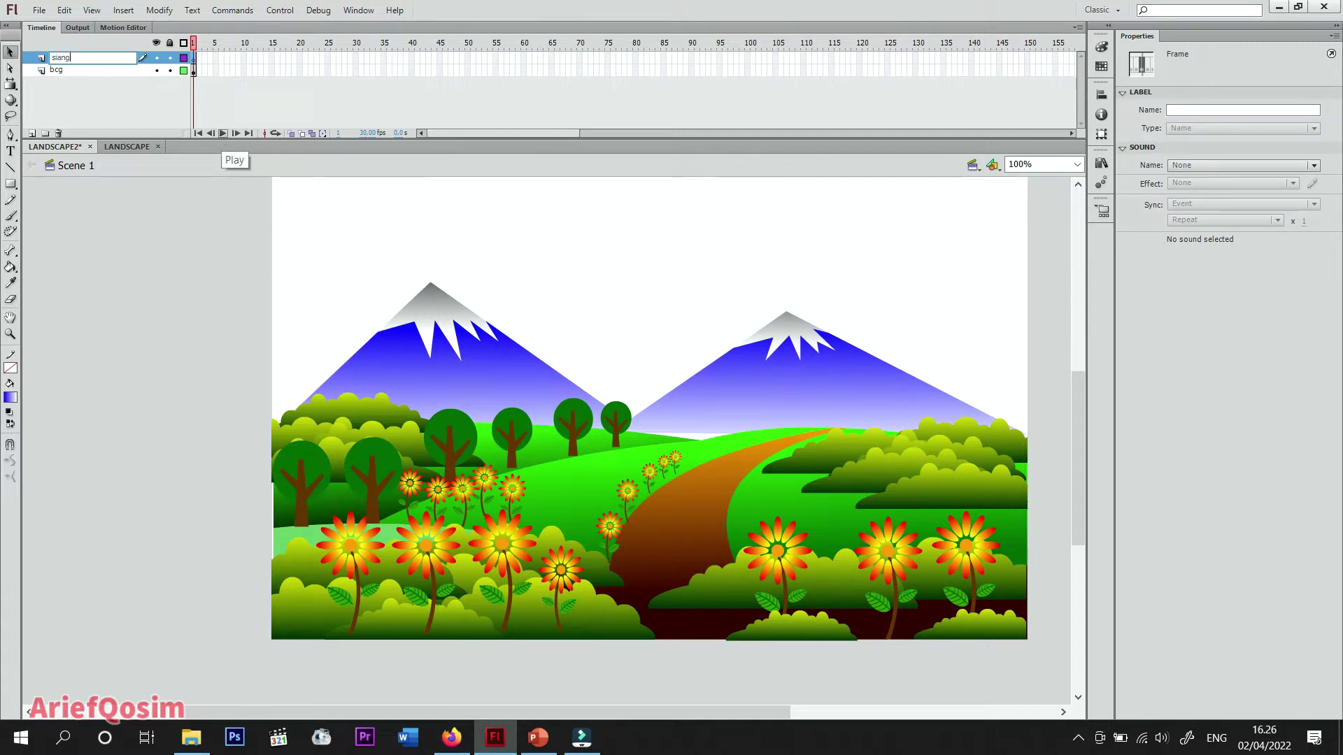
click(220, 260)
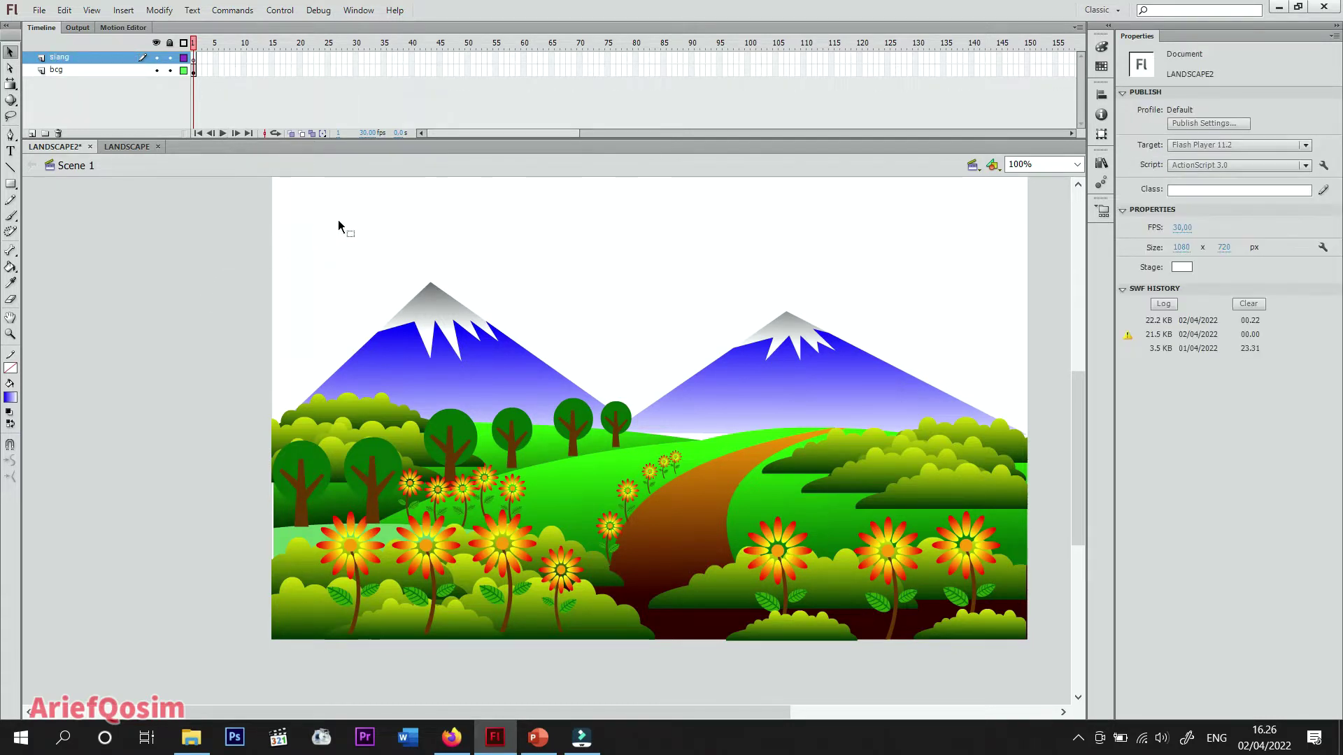
right_click(763, 225)
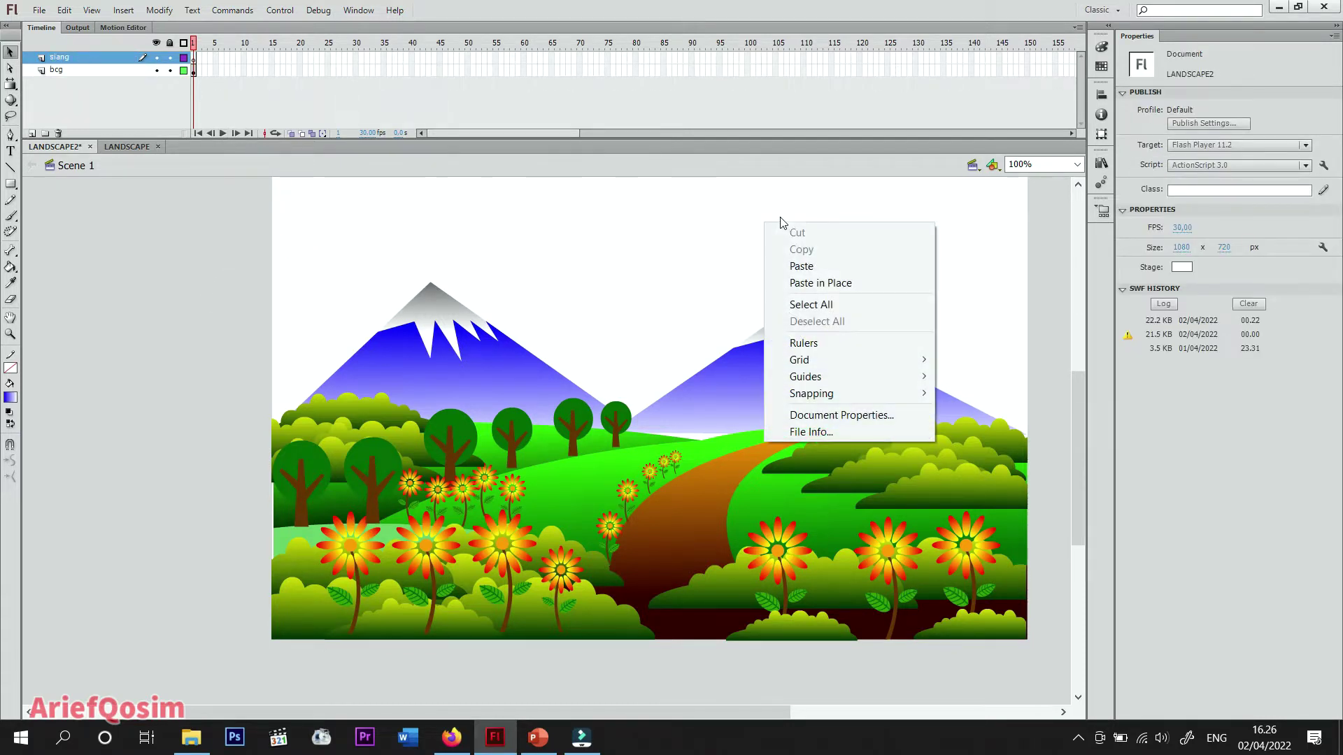
click(840, 283)
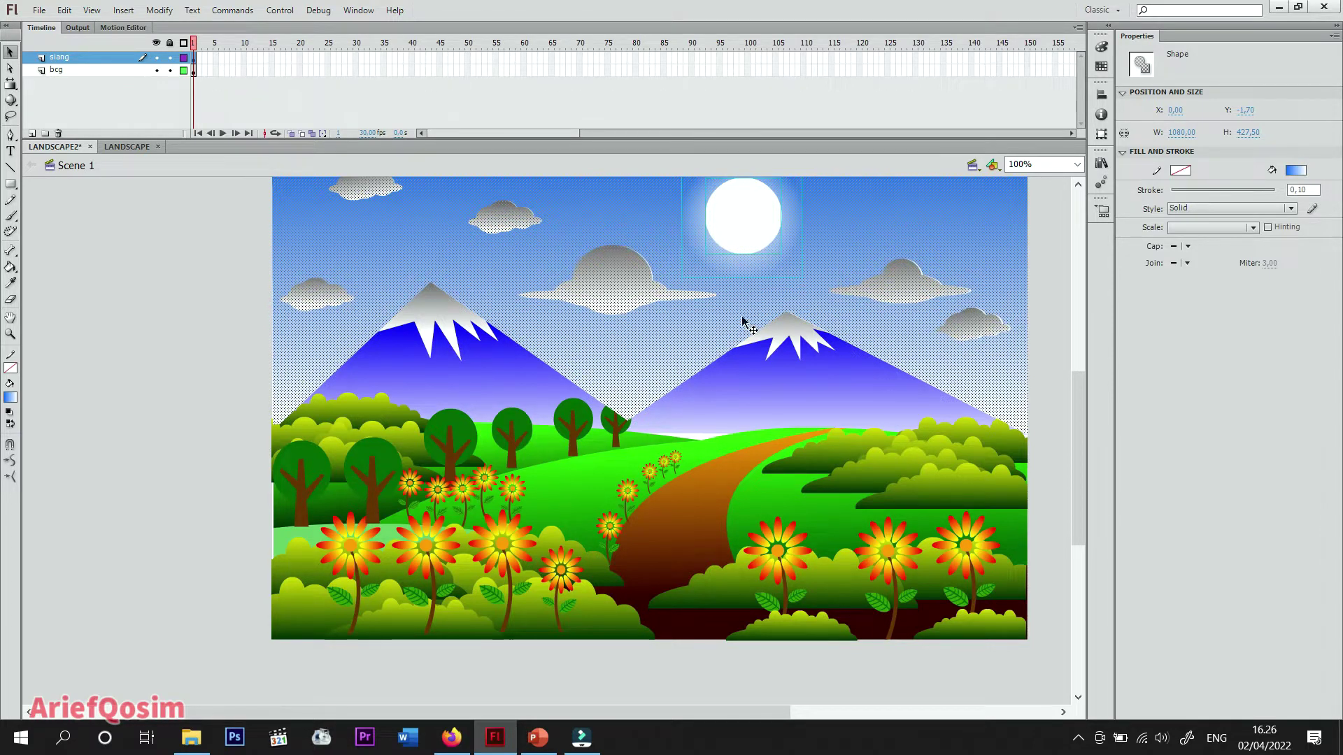
click(196, 311)
Step: Select the sun with its glow on the siang layer and cut them
click(745, 224)
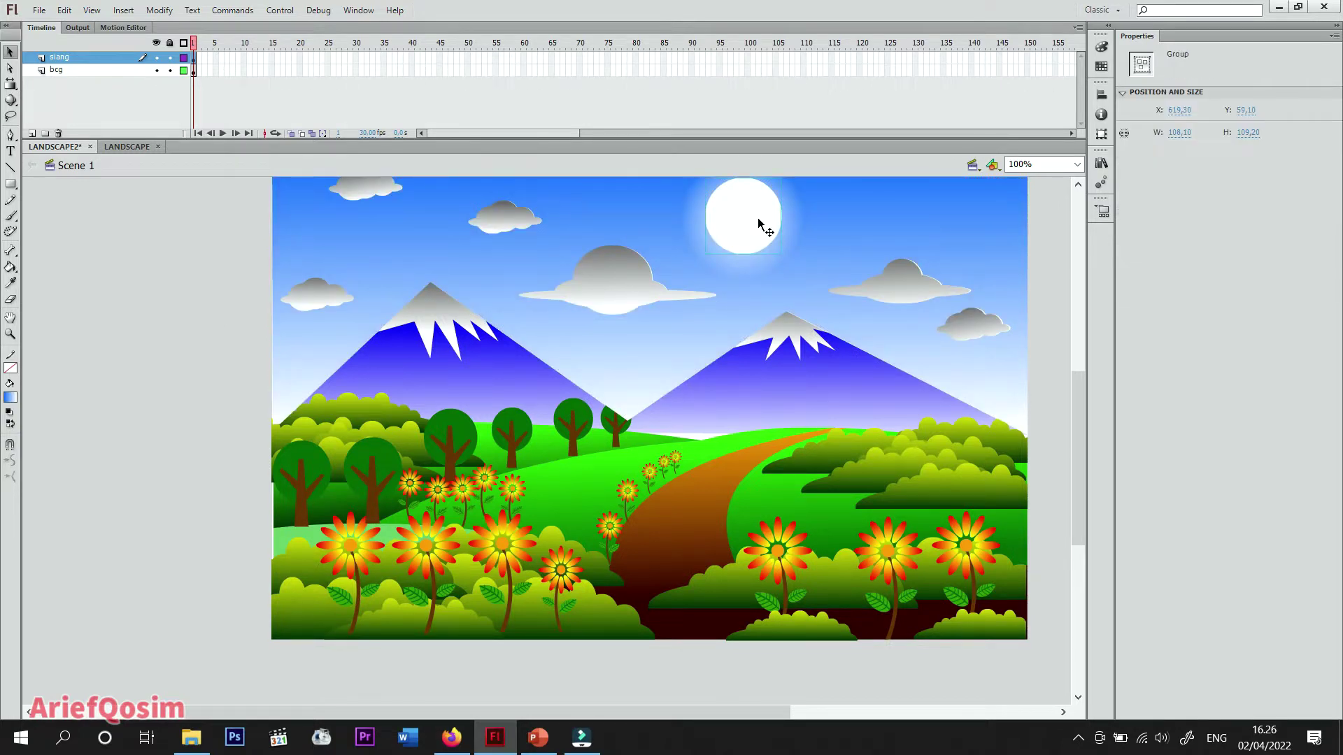
right_click(696, 226)
key(Escape)
key(Escape)
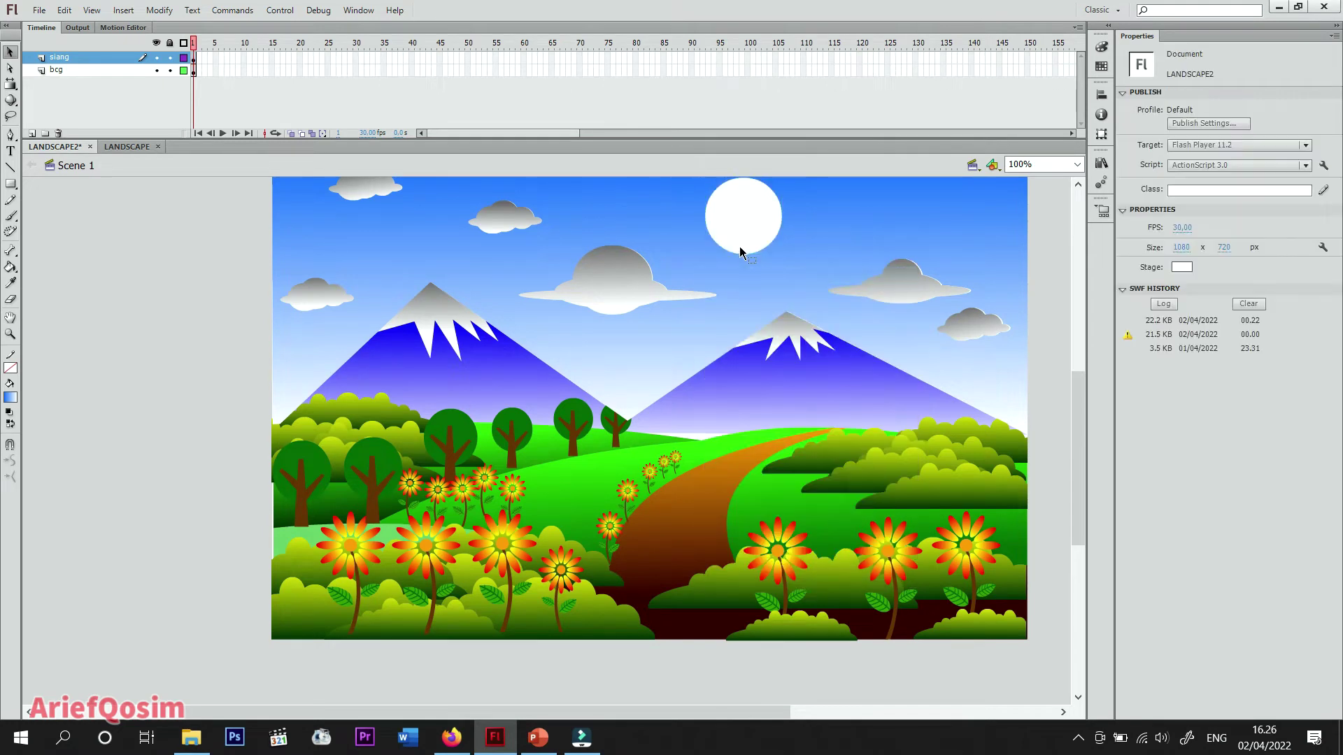
Step: Add a new top layer and name it matahari
click(32, 133)
click(194, 57)
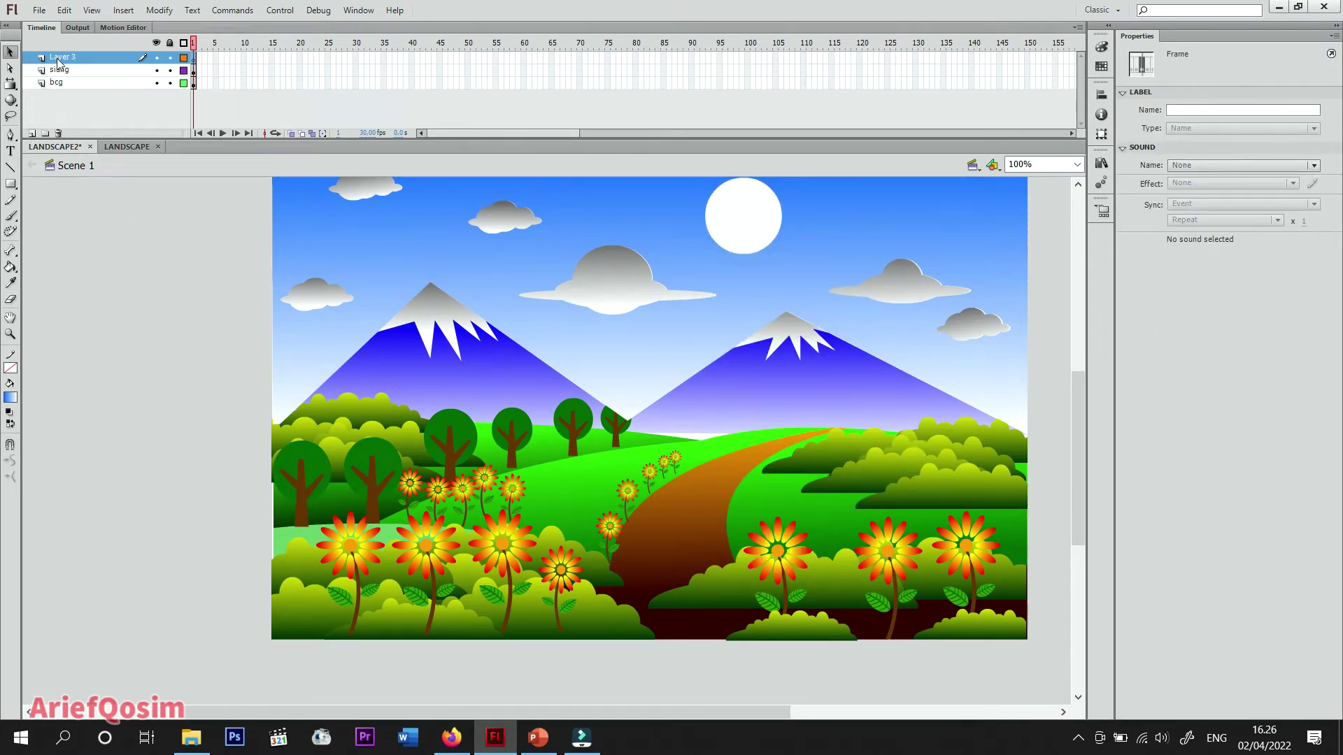
double_click(67, 57)
text(matahari)
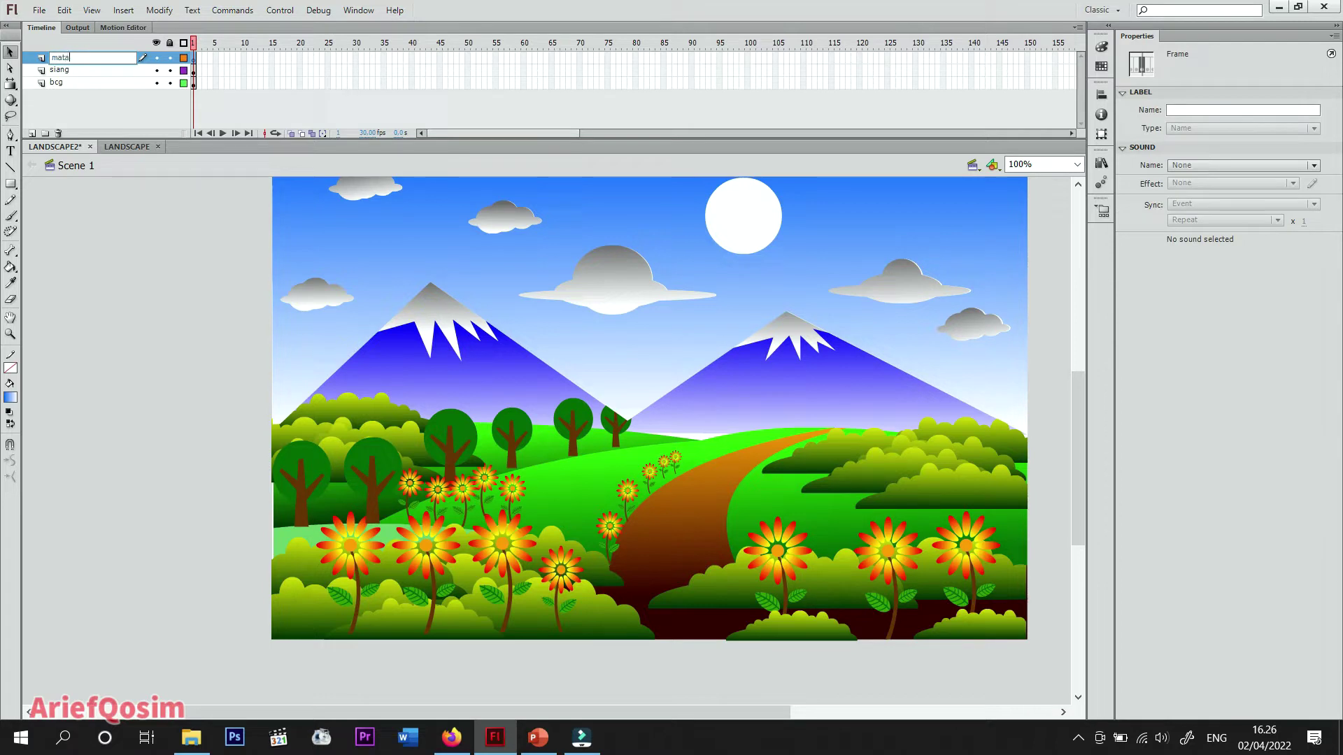
click(105, 222)
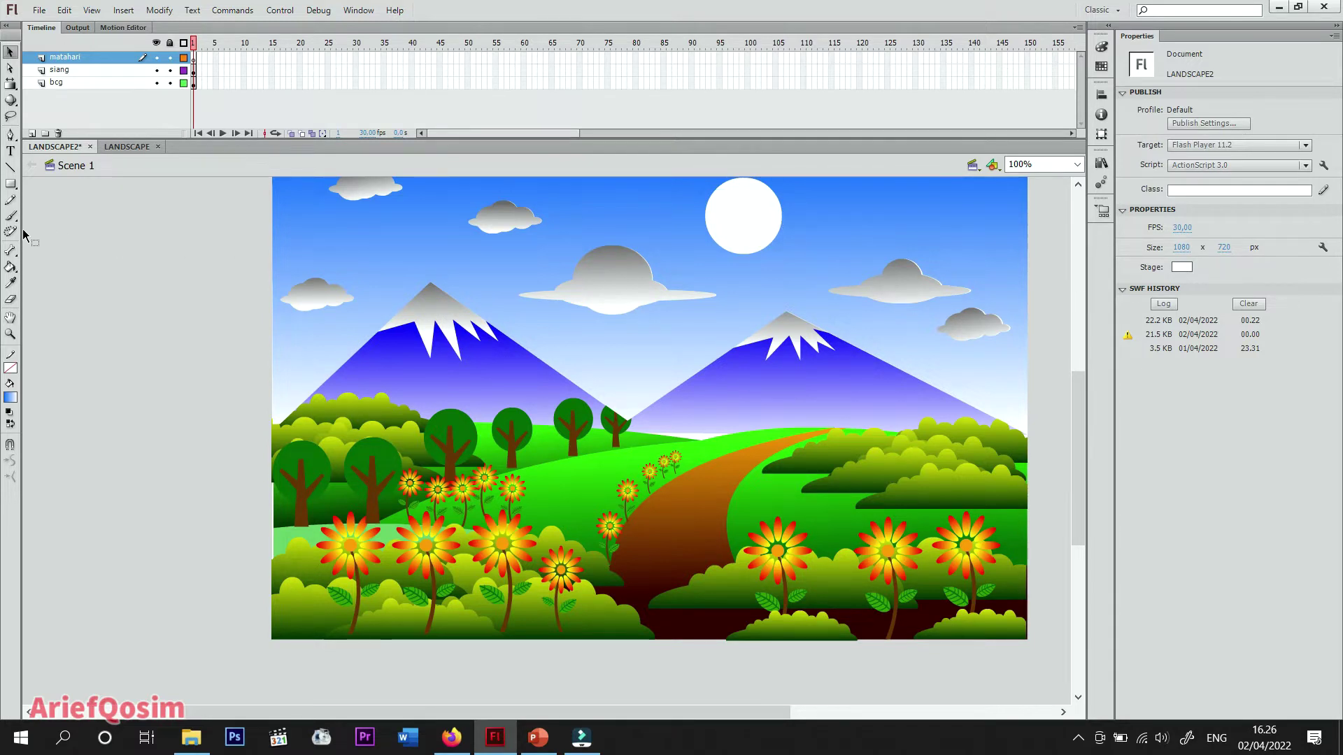
Step: Sample the sky's blue gradient with the Eyedropper and fill the white circular hole left by the sun
click(10, 283)
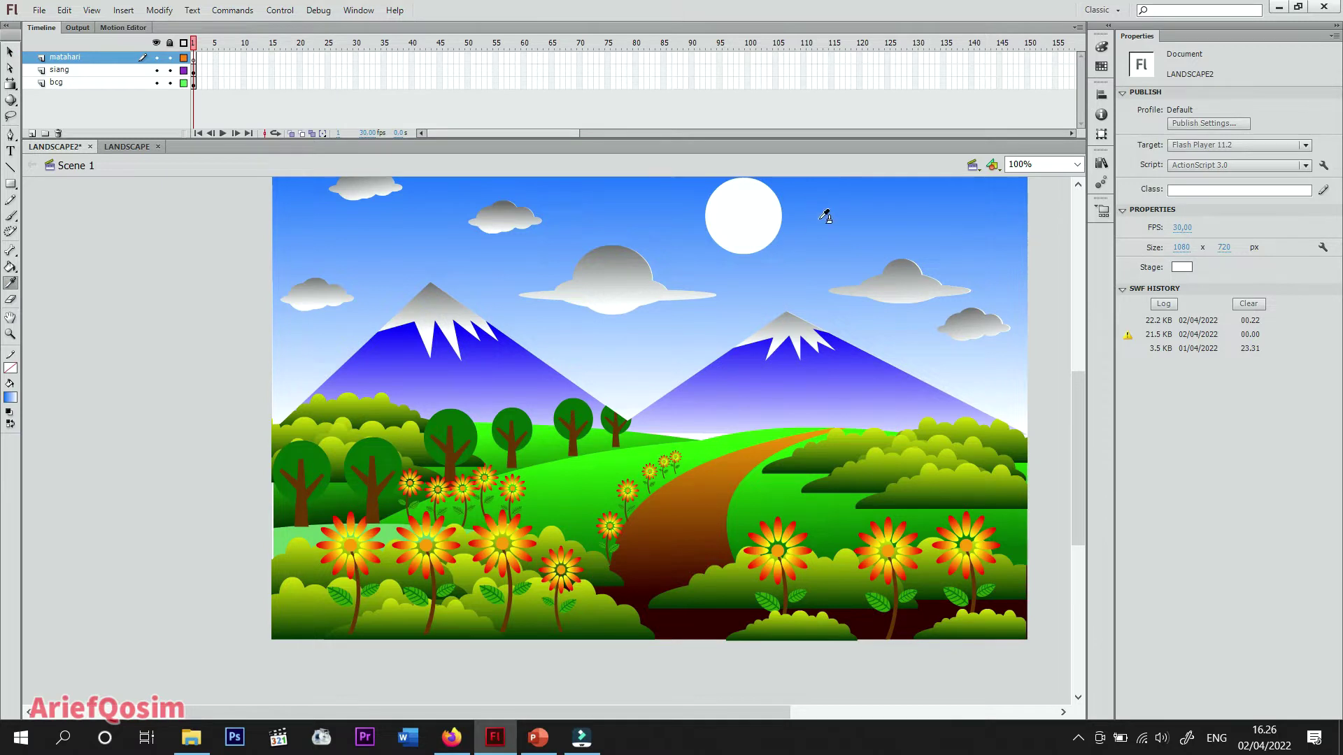
click(804, 201)
click(708, 209)
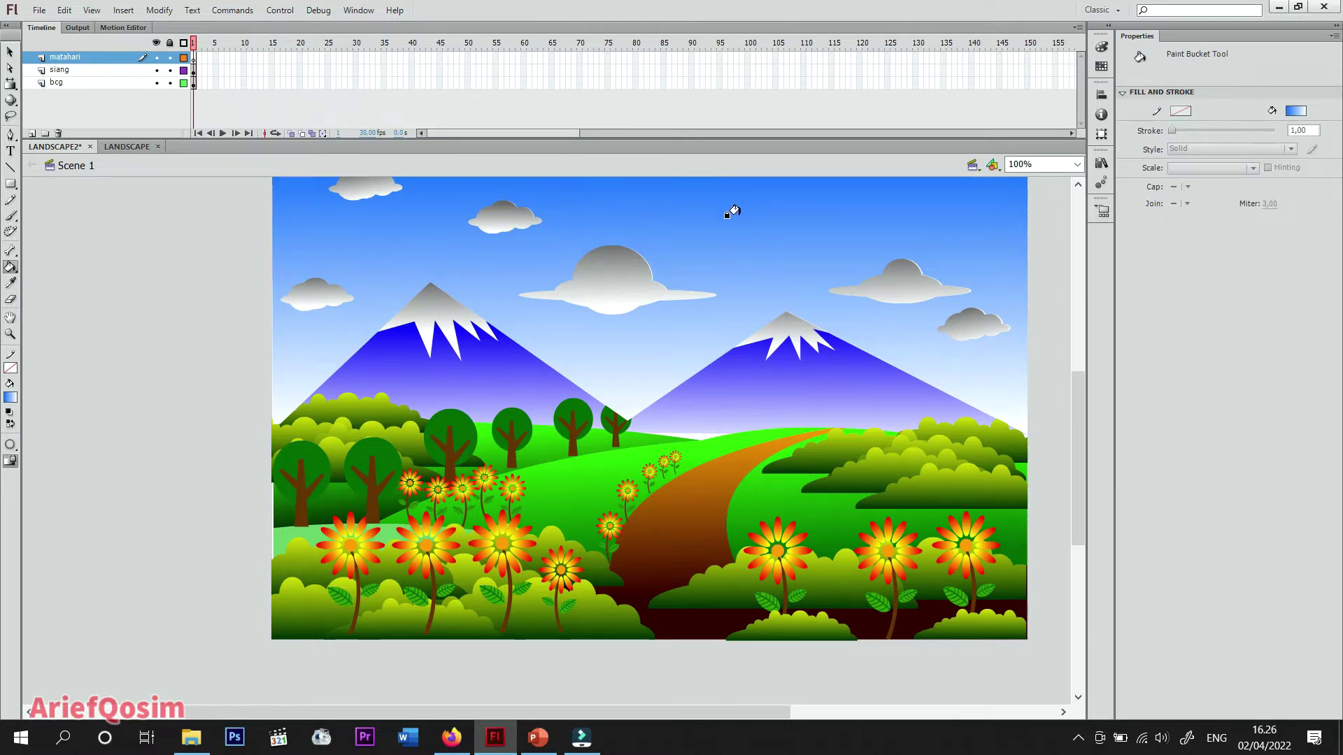
Step: Paste the cut sun and its glow in place on frame 1 of the matahari layer
click(194, 56)
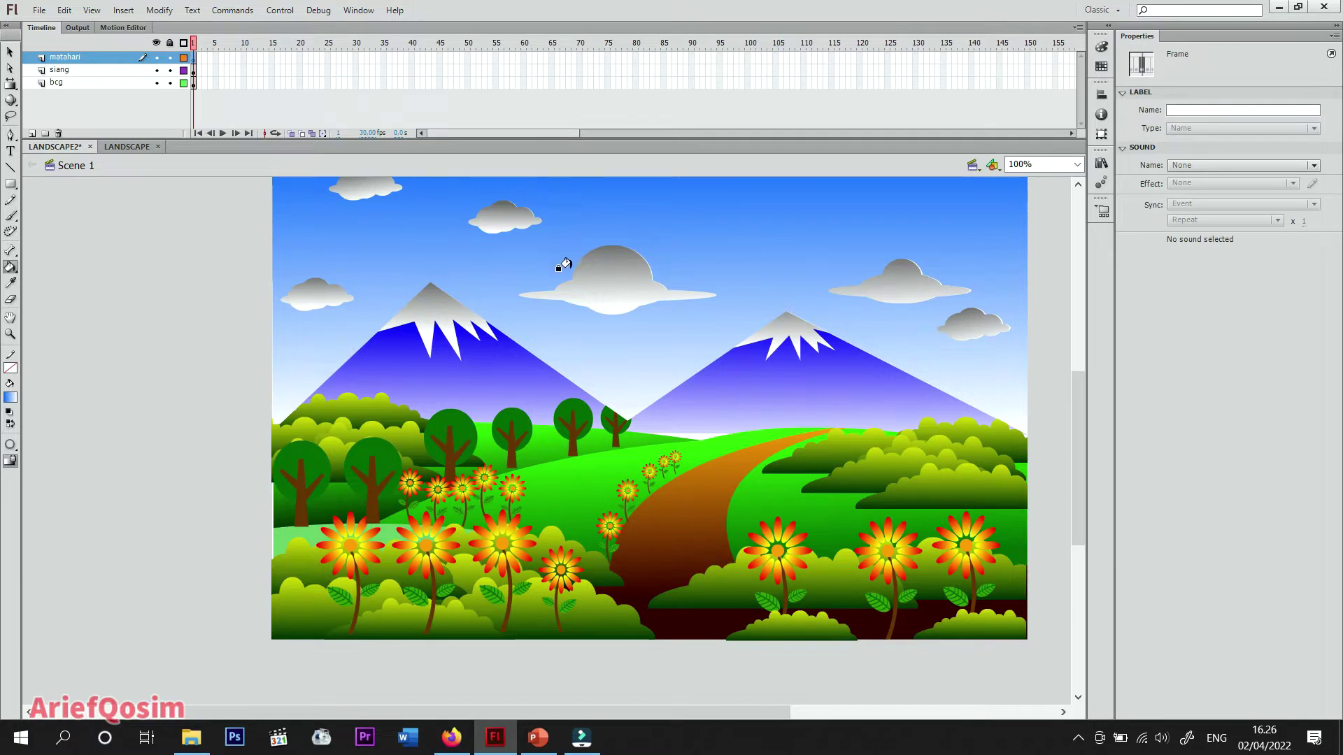
key(v)
click(85, 217)
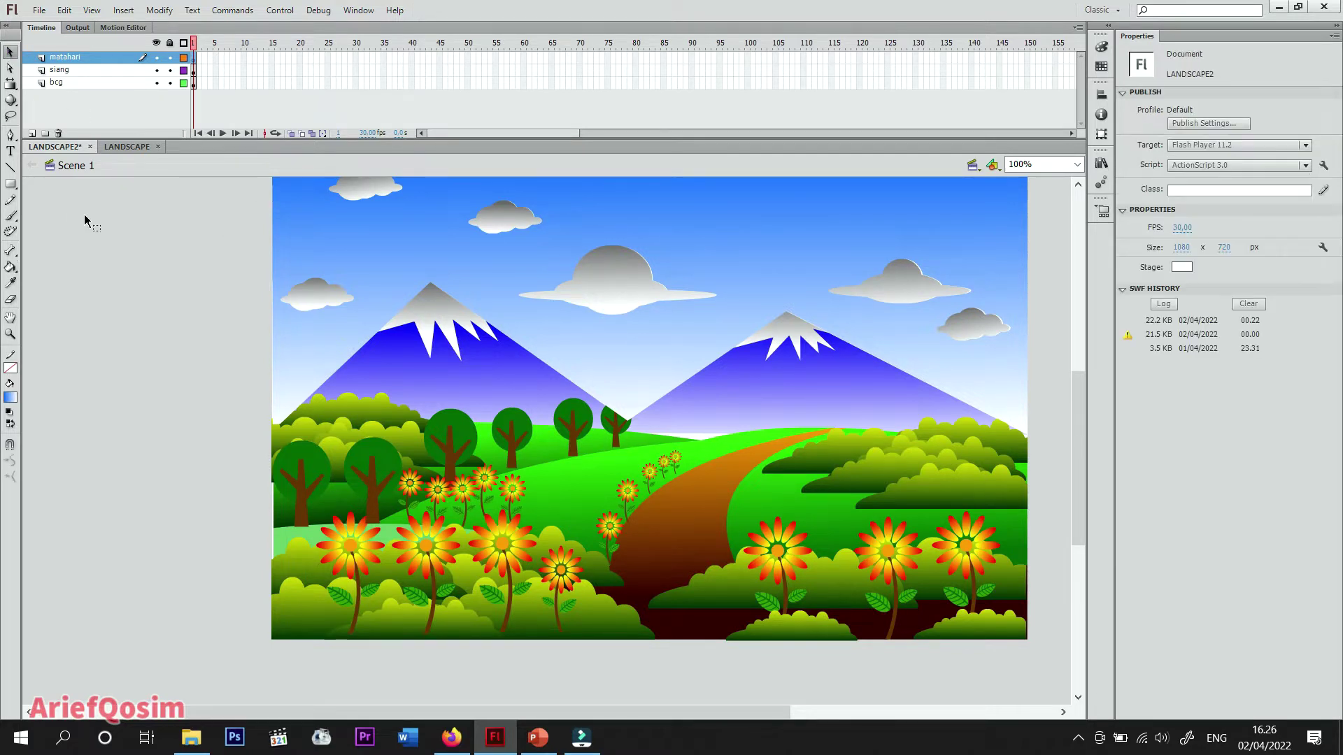
right_click(86, 217)
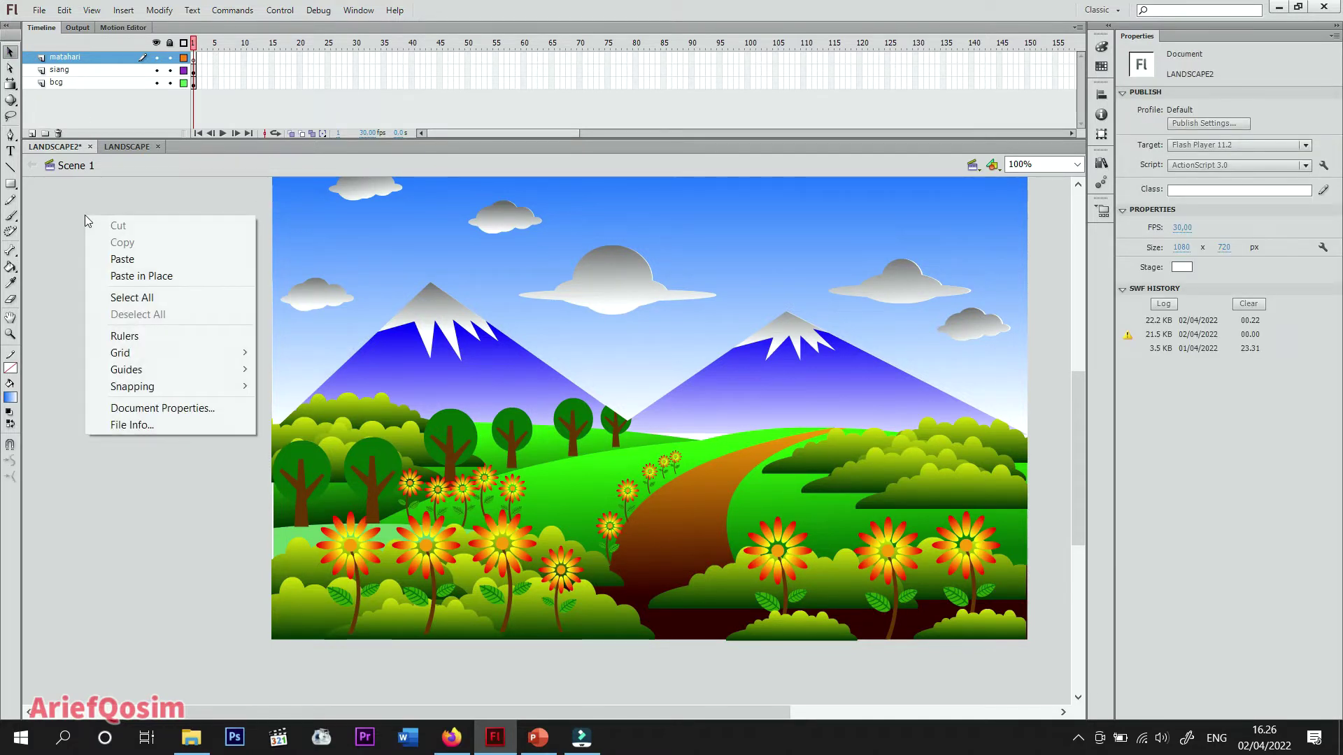
click(140, 277)
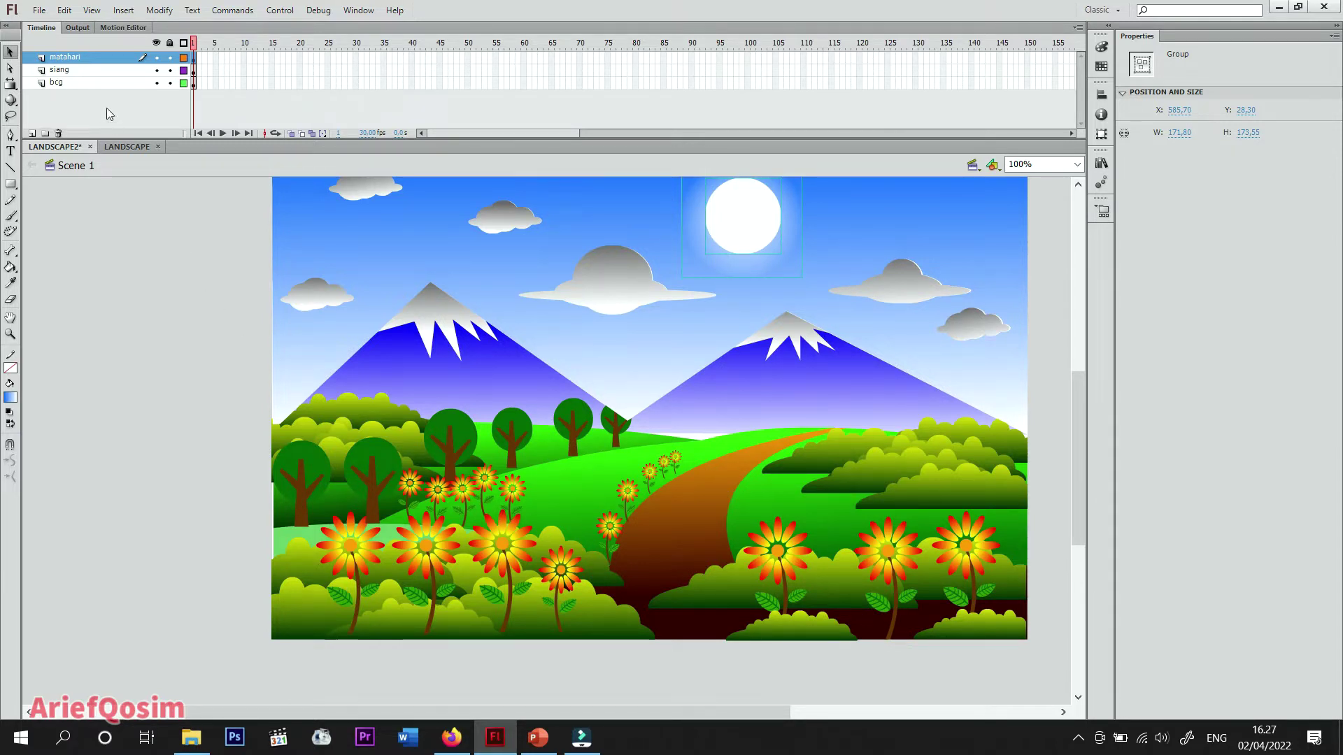
Step: Lock the bcg and siang layers
click(170, 82)
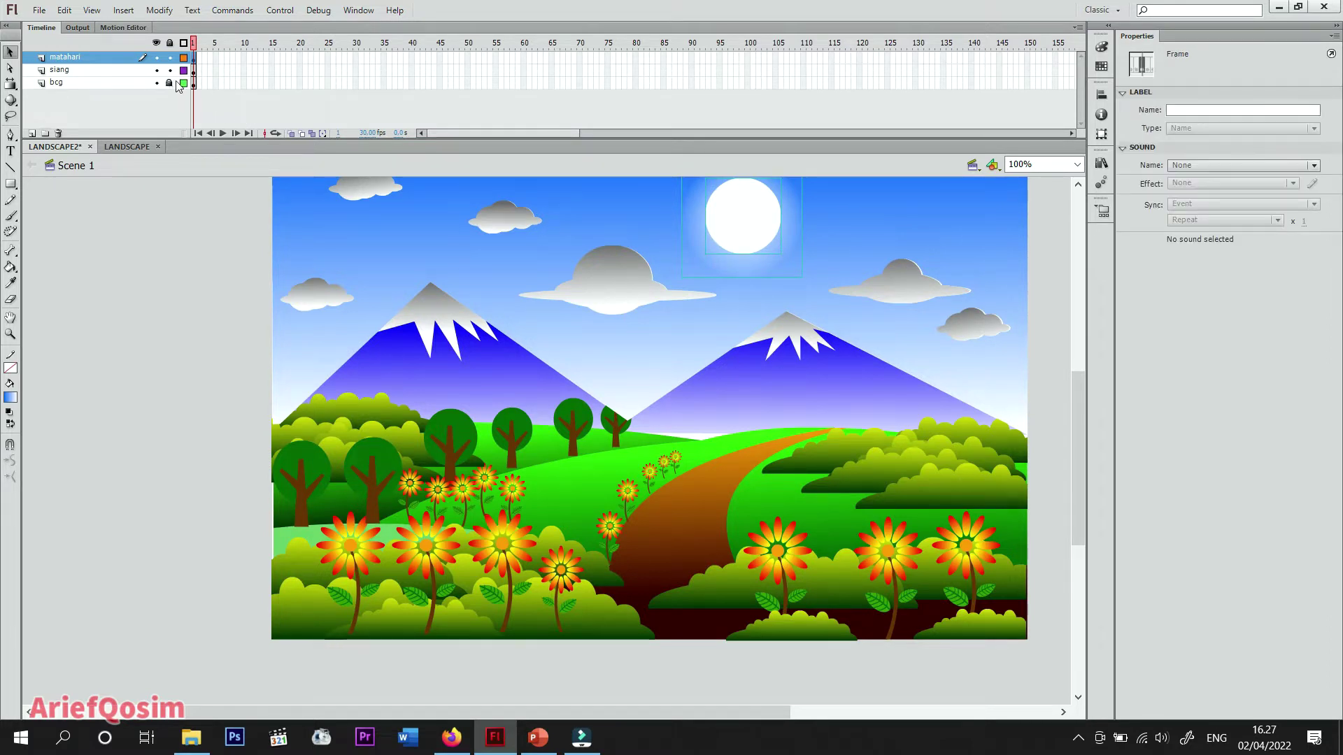
click(169, 70)
Step: Zoom the stage out to 25% and create a classic tween on frame 1 of the matahari layer
click(1078, 165)
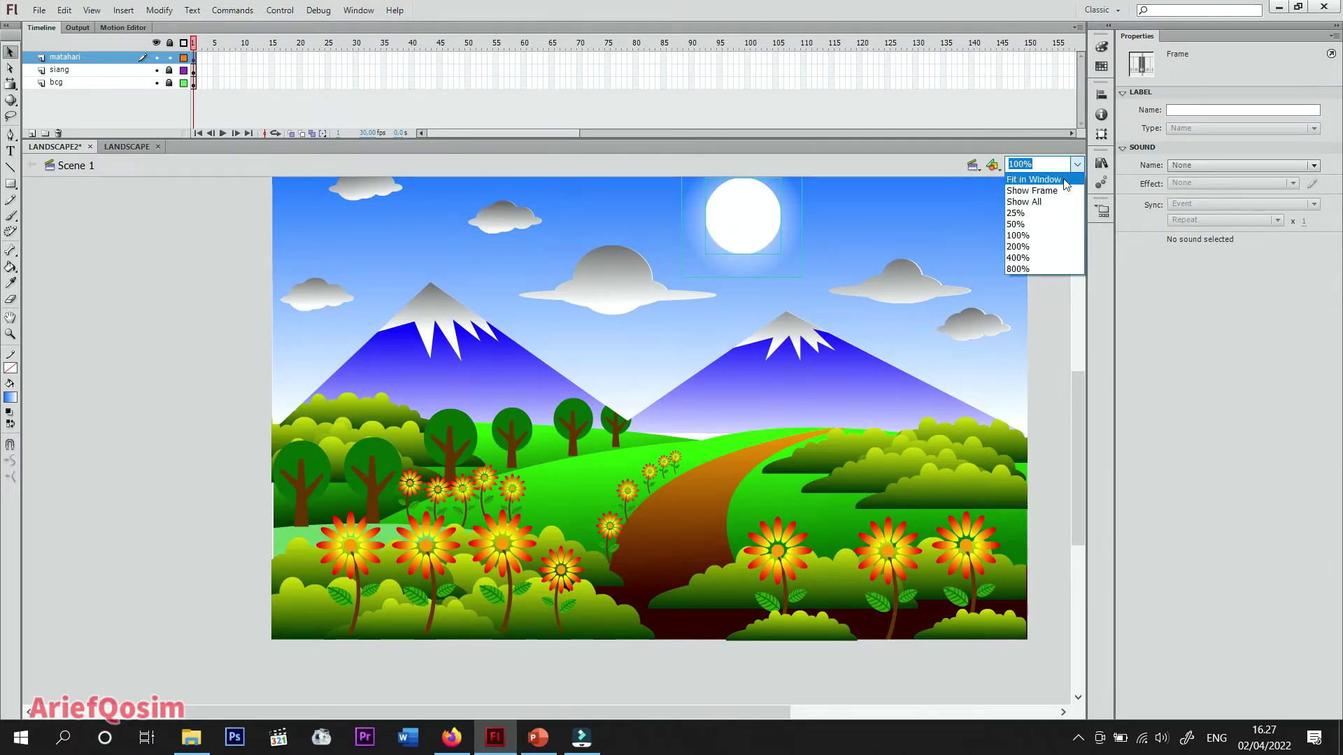
click(1053, 214)
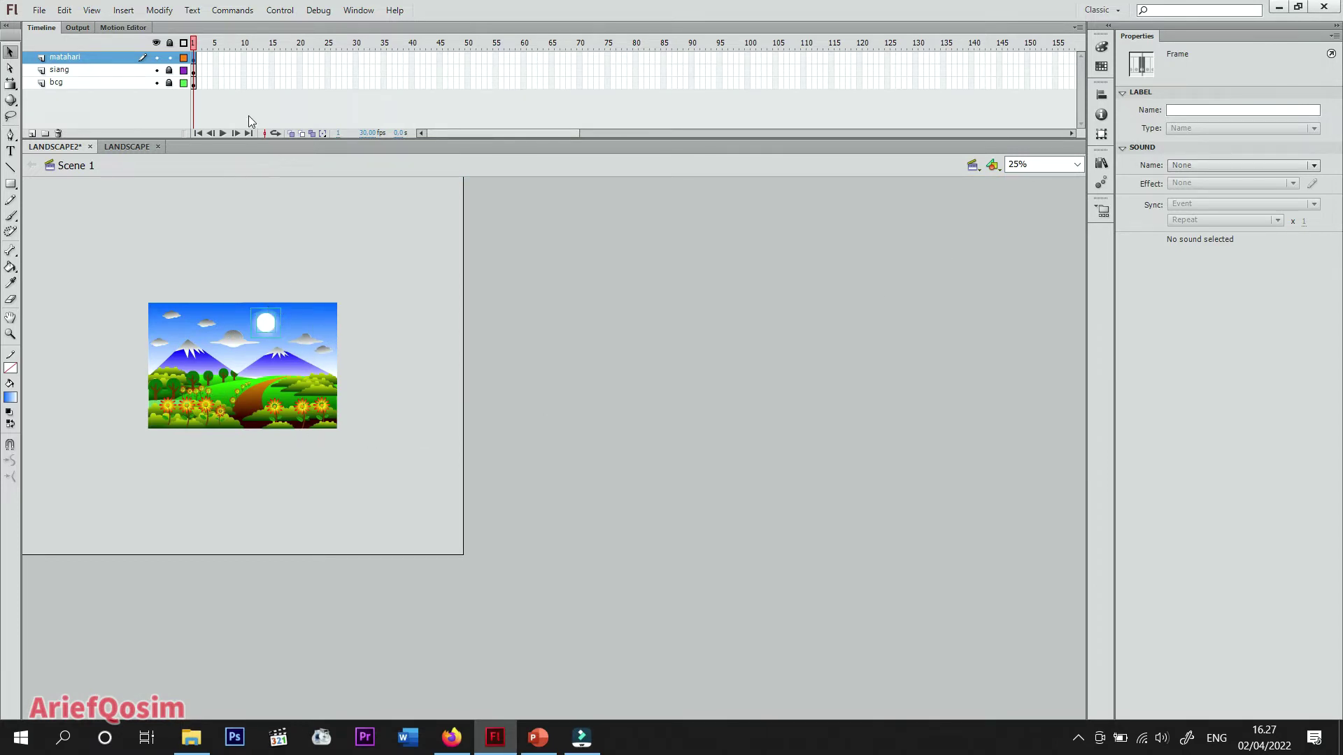
right_click(192, 59)
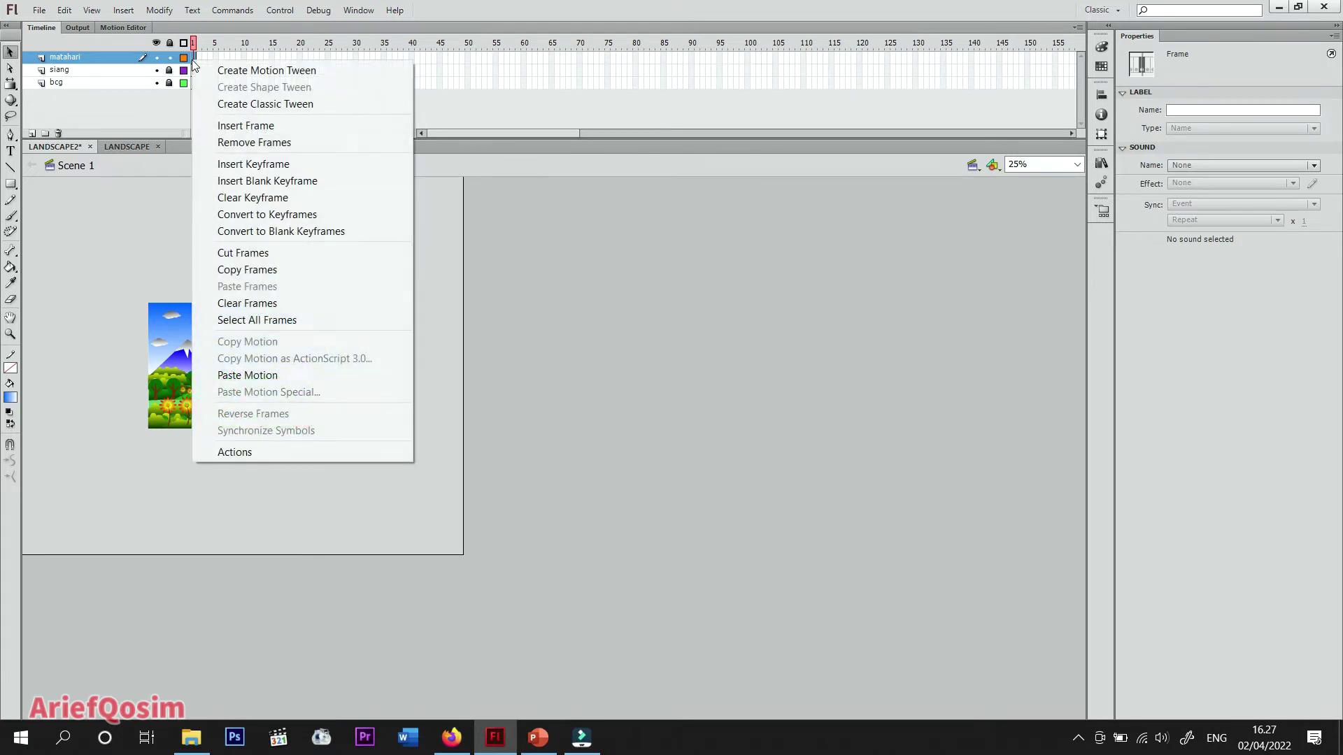
click(290, 110)
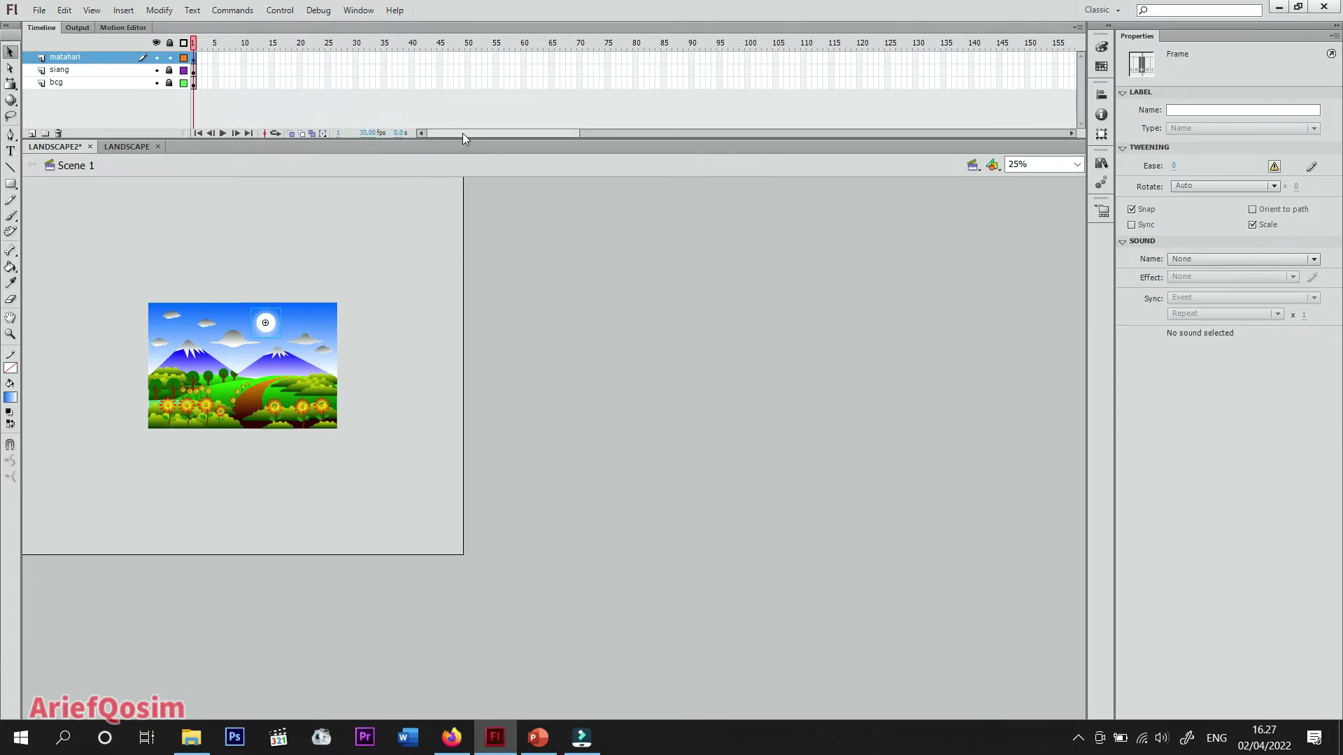
Step: Insert a keyframe at frame 300 of the matahari layer to end the sun's tween
drag(463, 134, 560, 131)
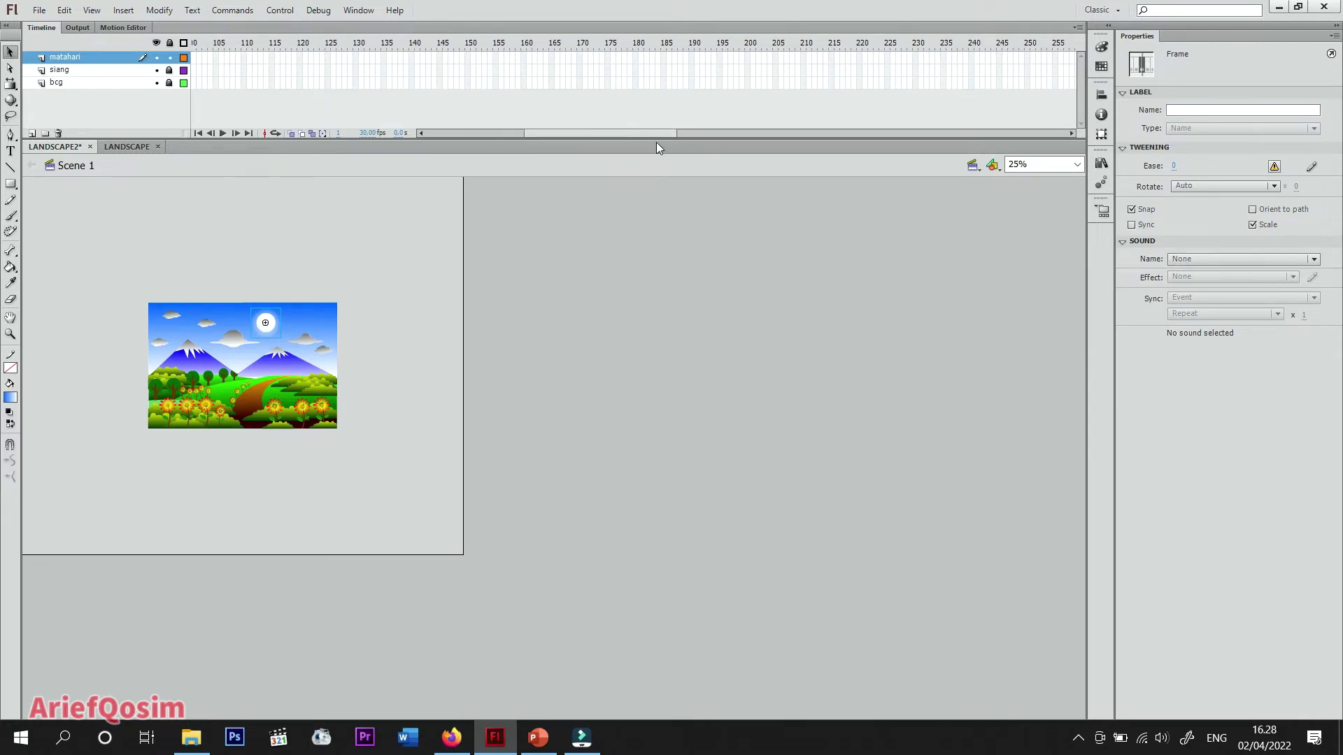
drag(656, 133, 733, 128)
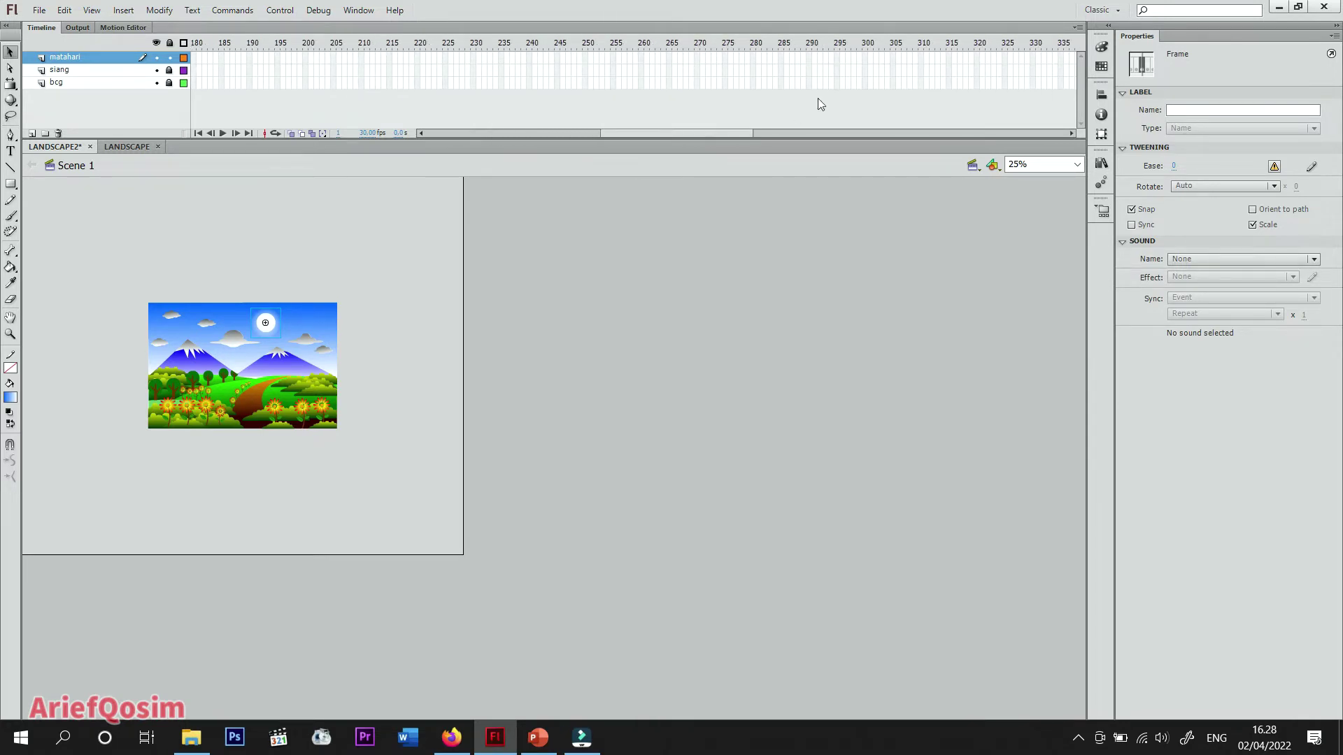
right_click(866, 58)
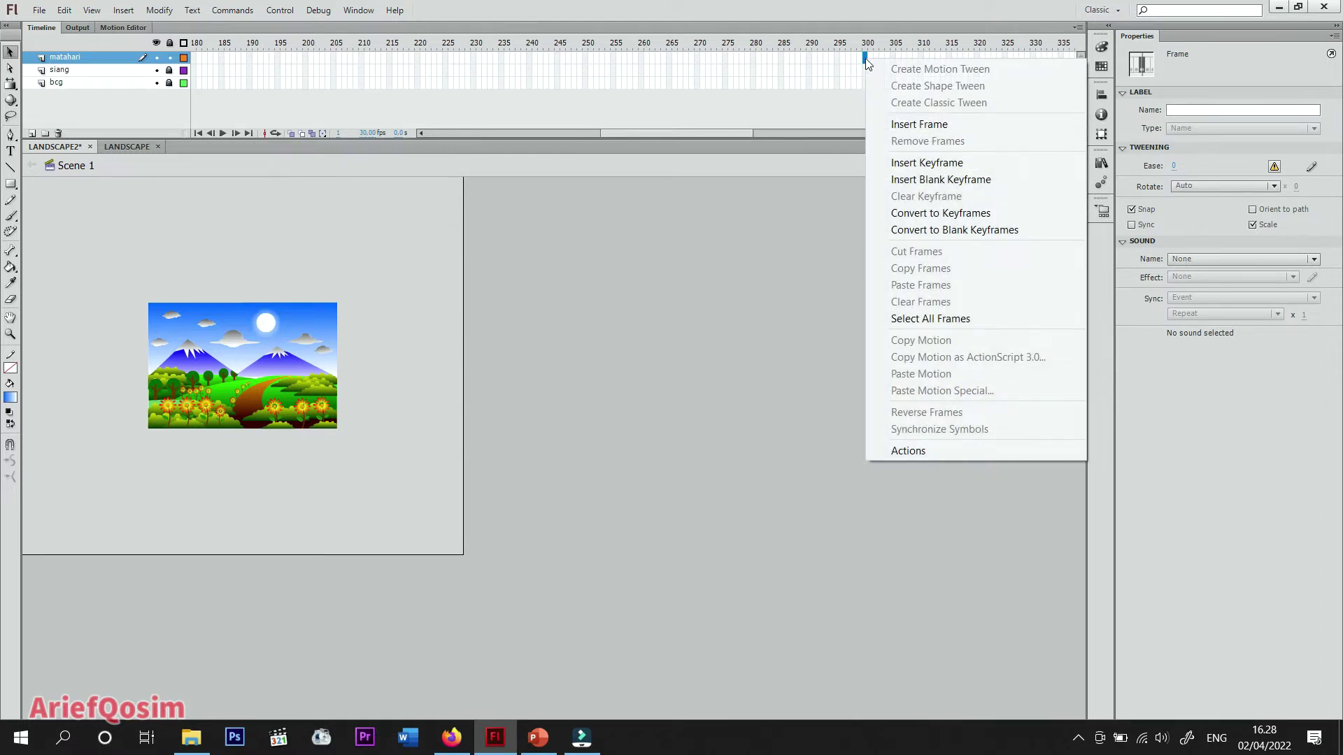
click(928, 163)
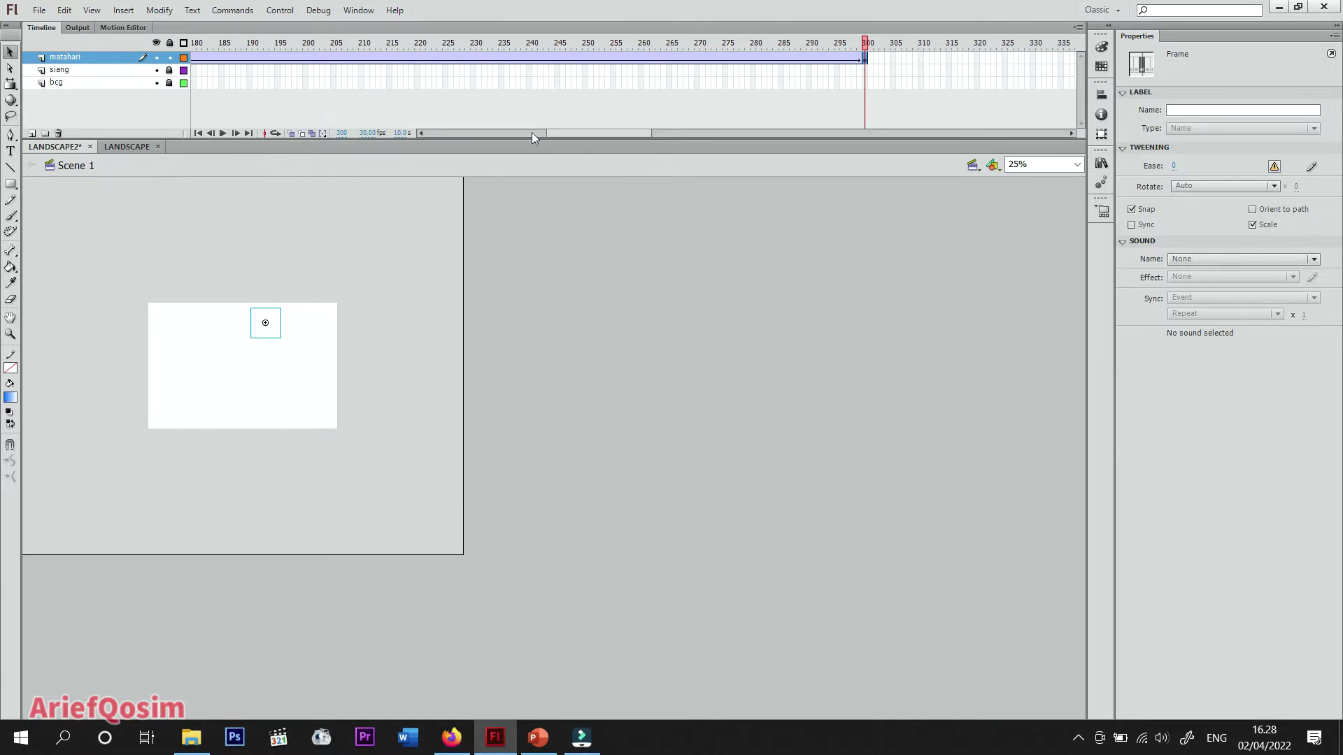
drag(574, 132, 410, 133)
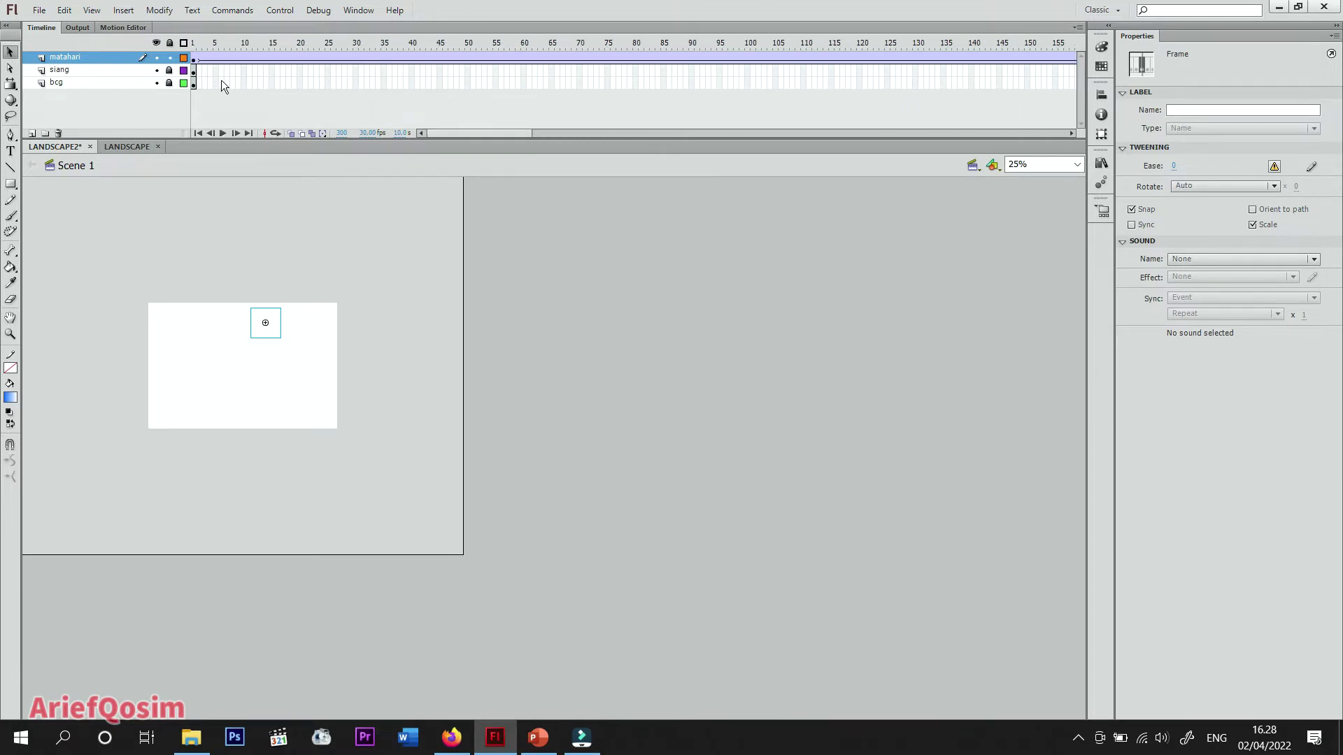
Step: Add a classic motion guide to the matahari layer
click(195, 61)
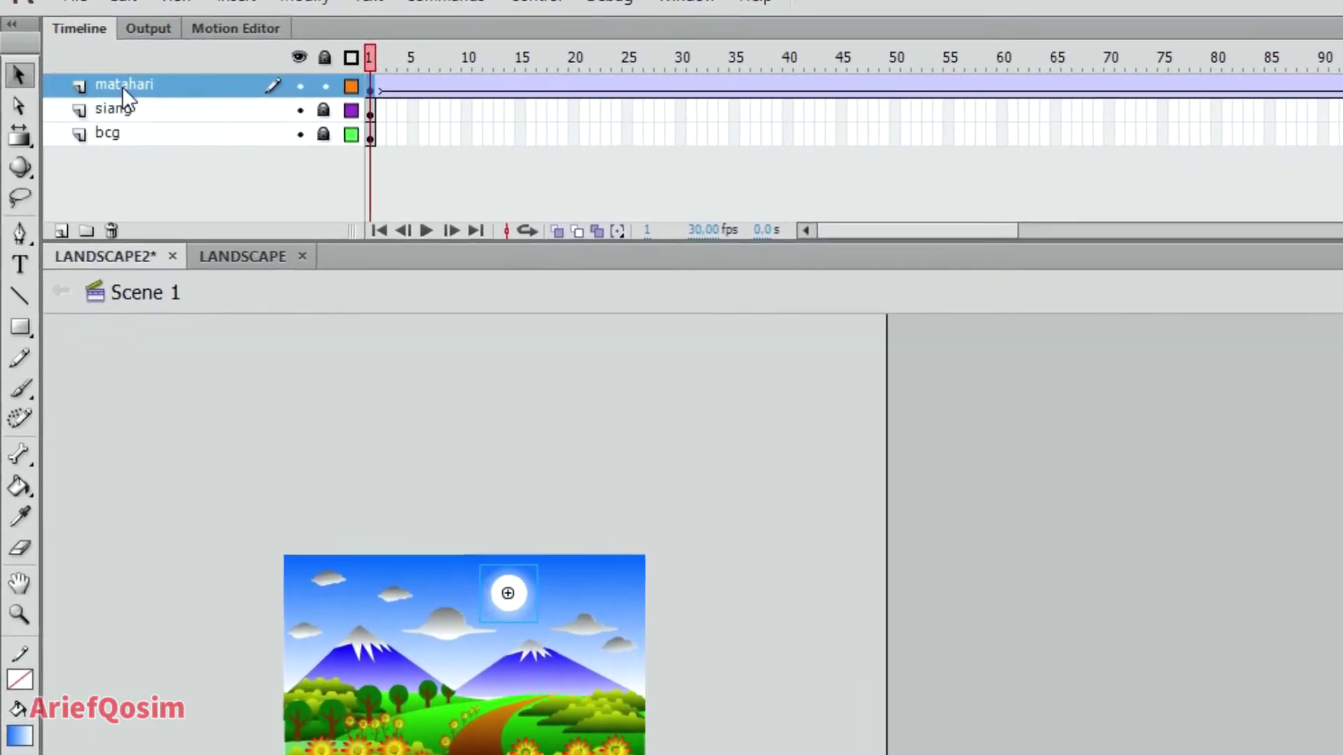
right_click(129, 88)
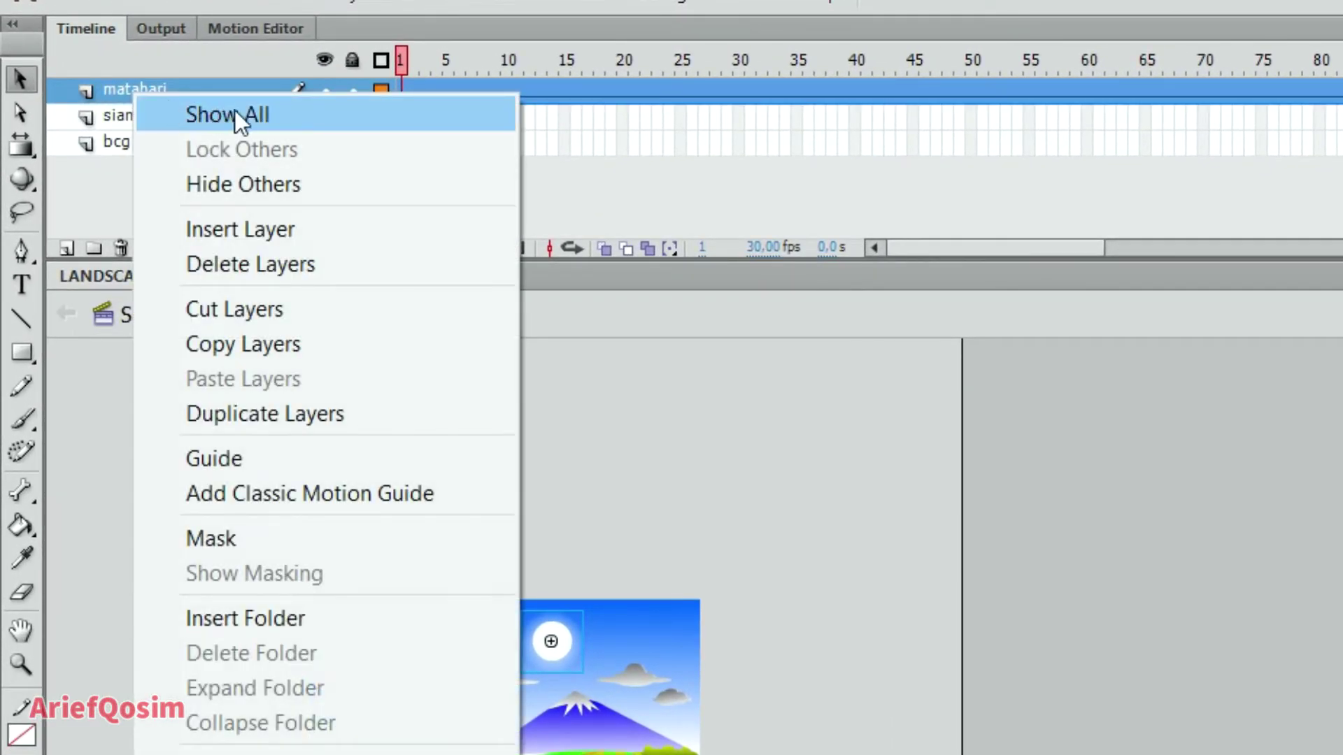
click(380, 497)
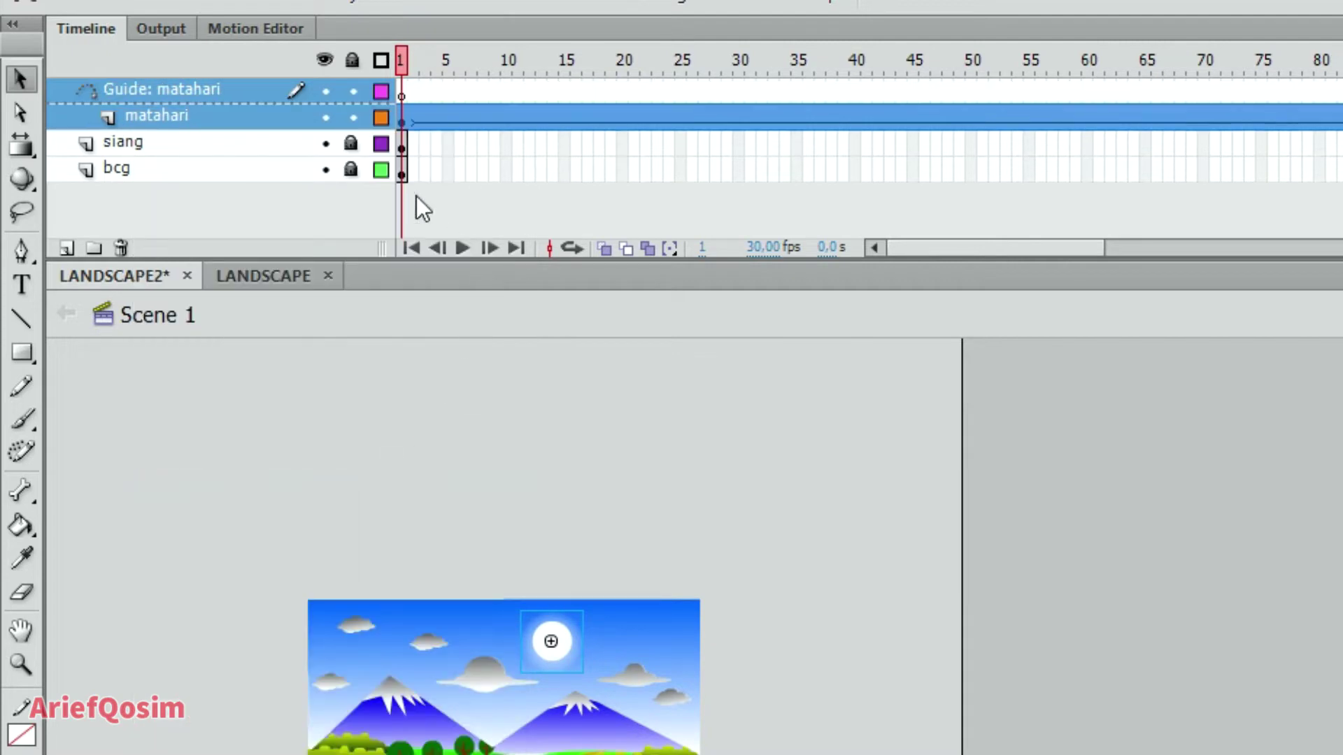
Step: Set up the Oval tool with no fill and a red stroke on frame 1 of the guide layer
click(405, 89)
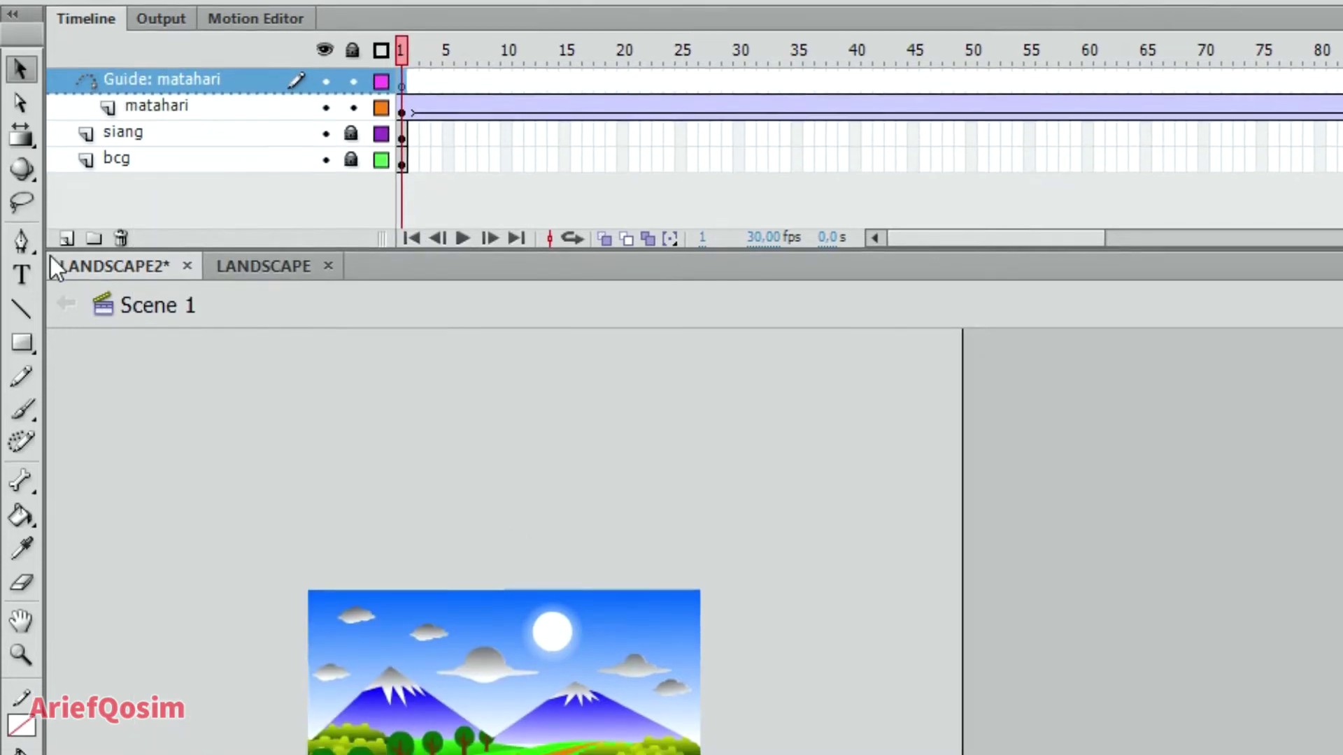
click(22, 355)
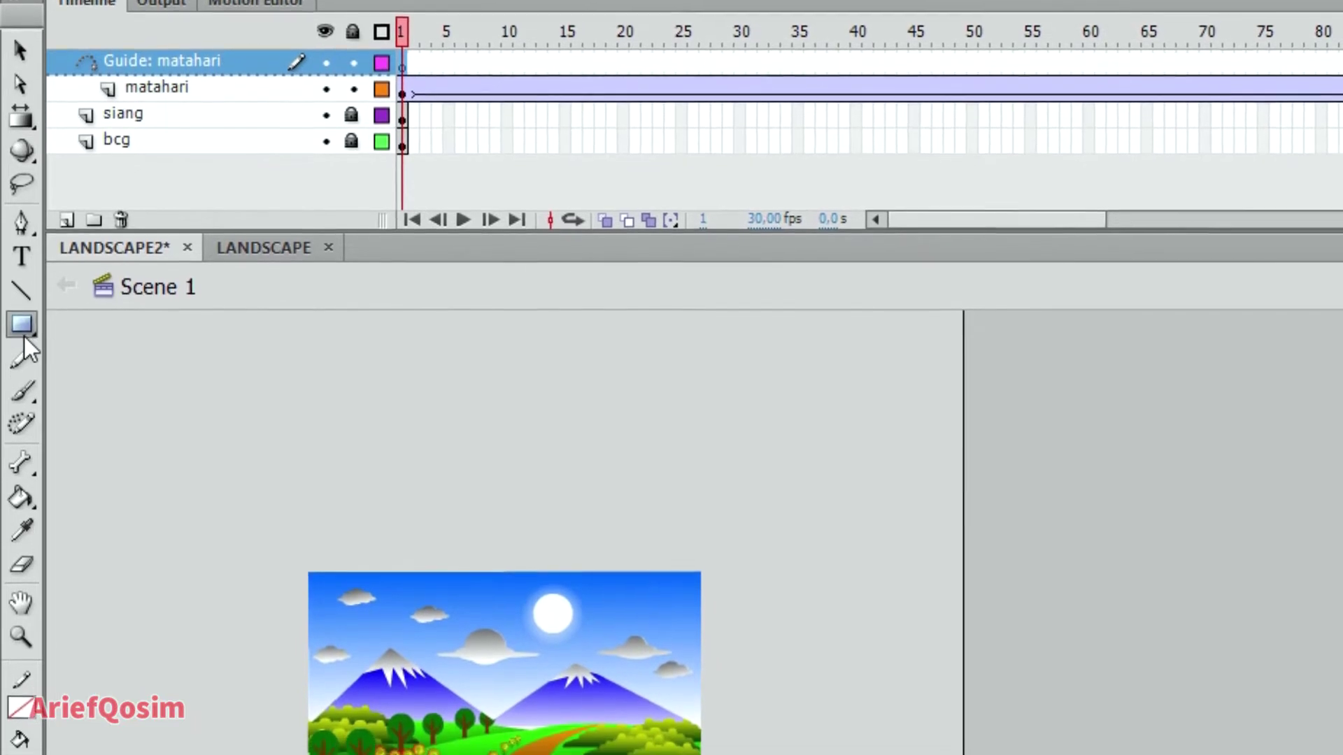
click(24, 334)
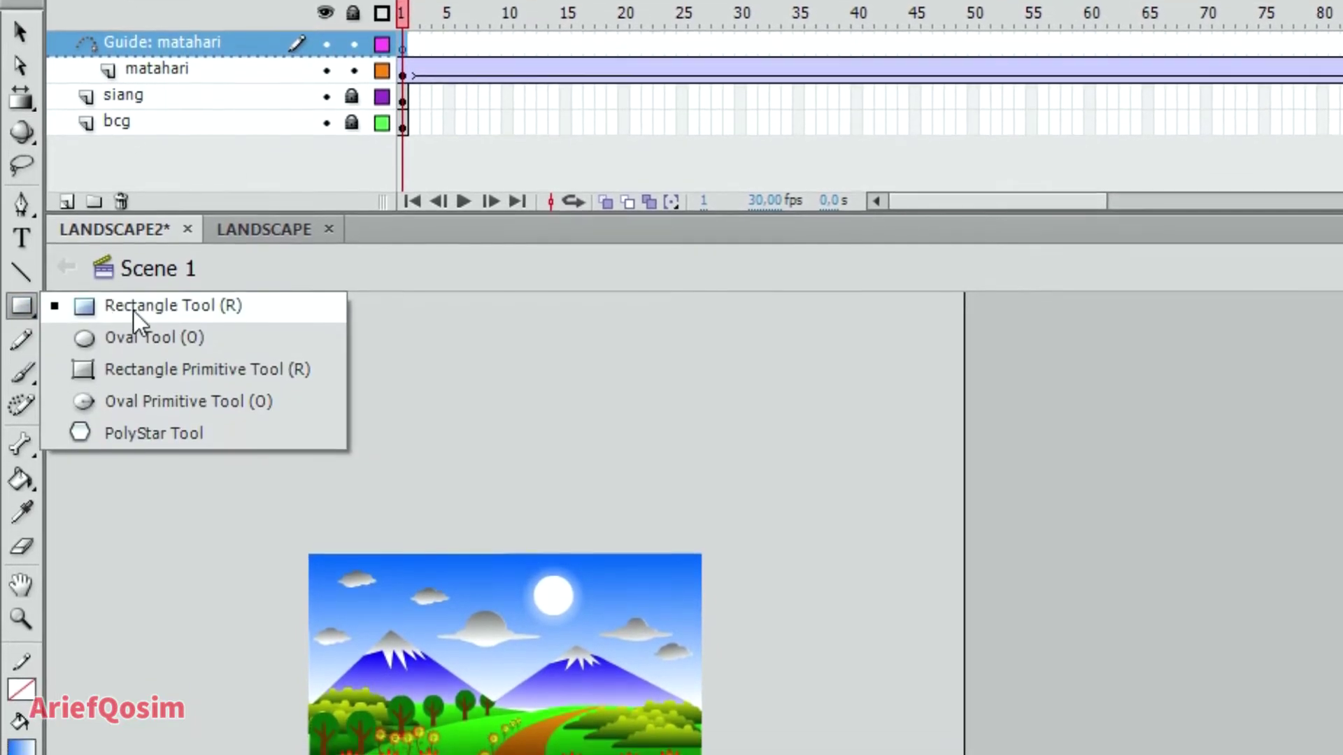
click(237, 321)
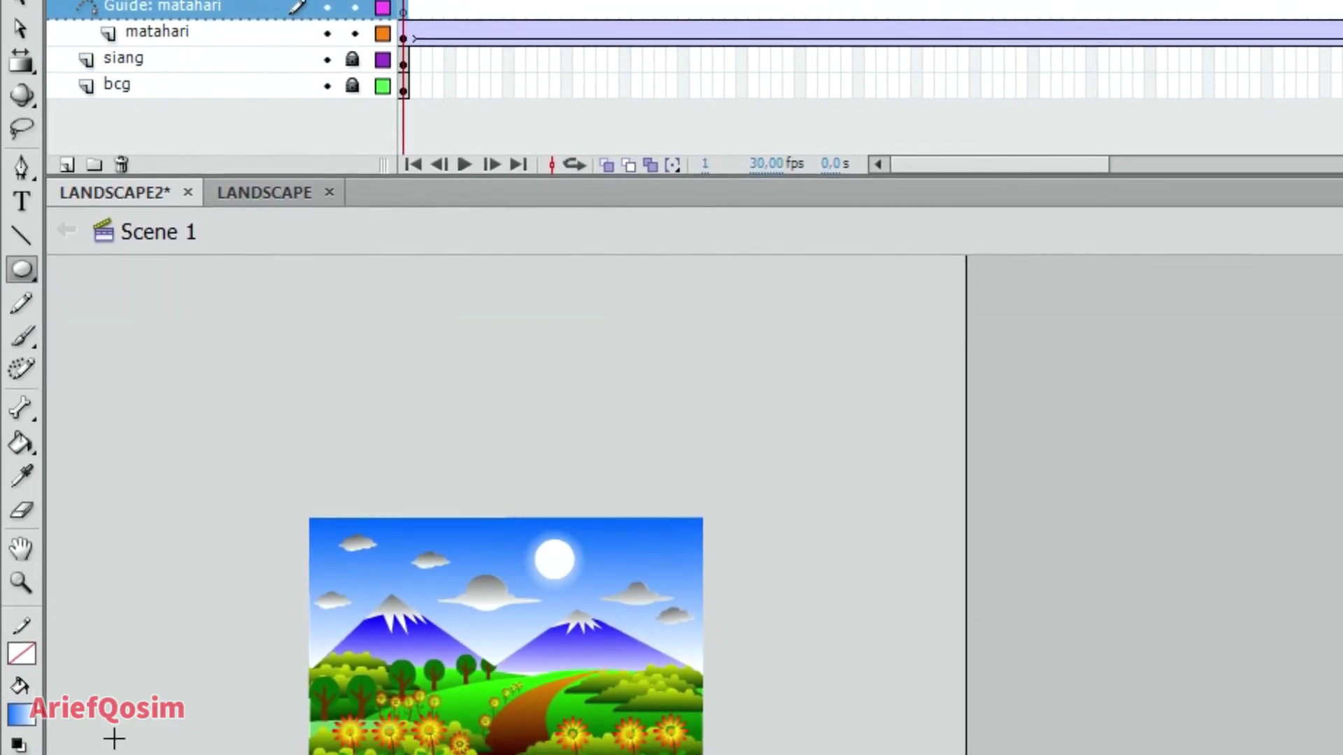
click(23, 698)
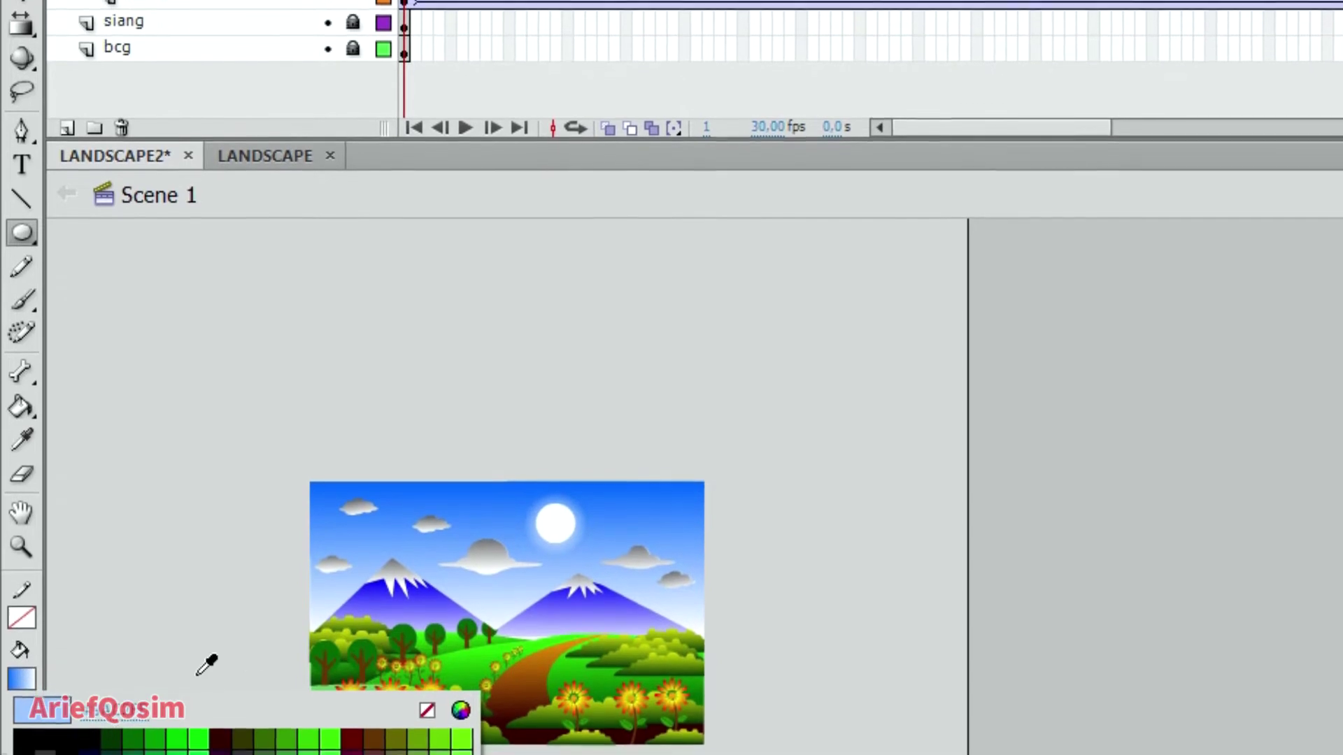
click(426, 692)
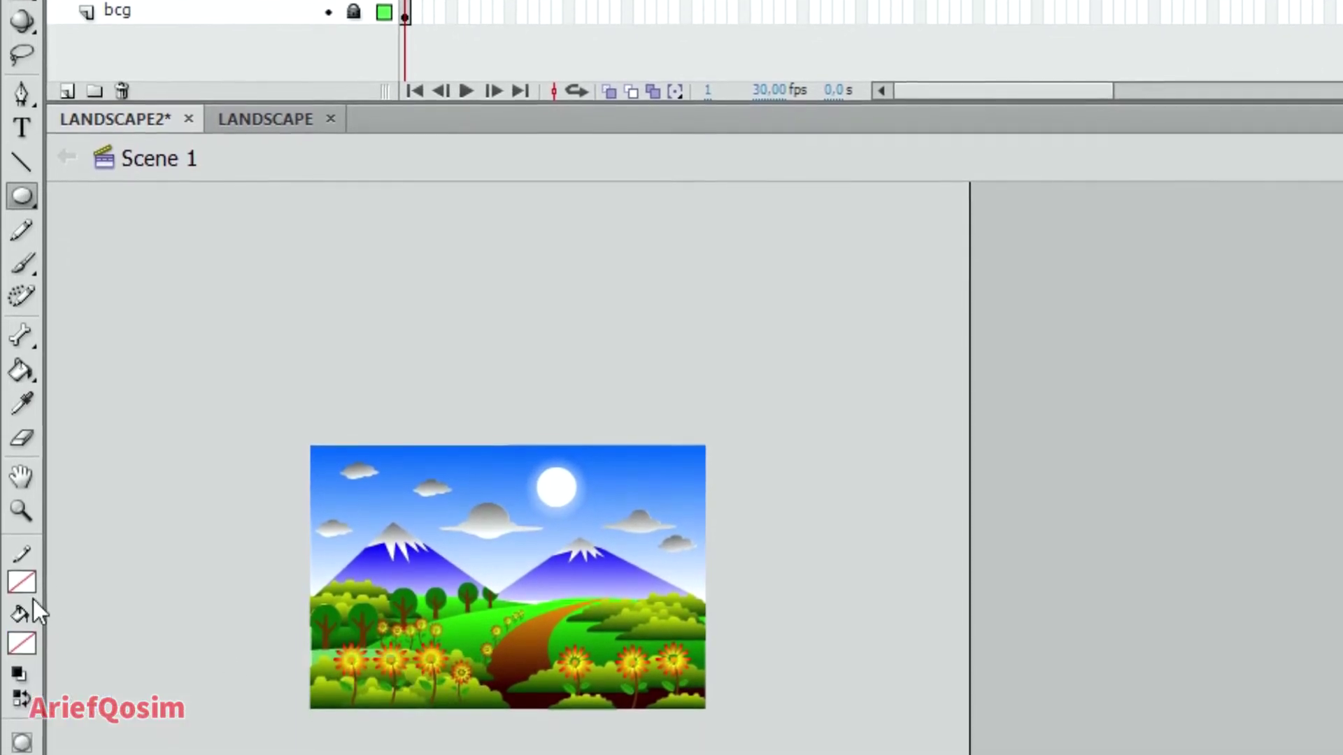
click(21, 600)
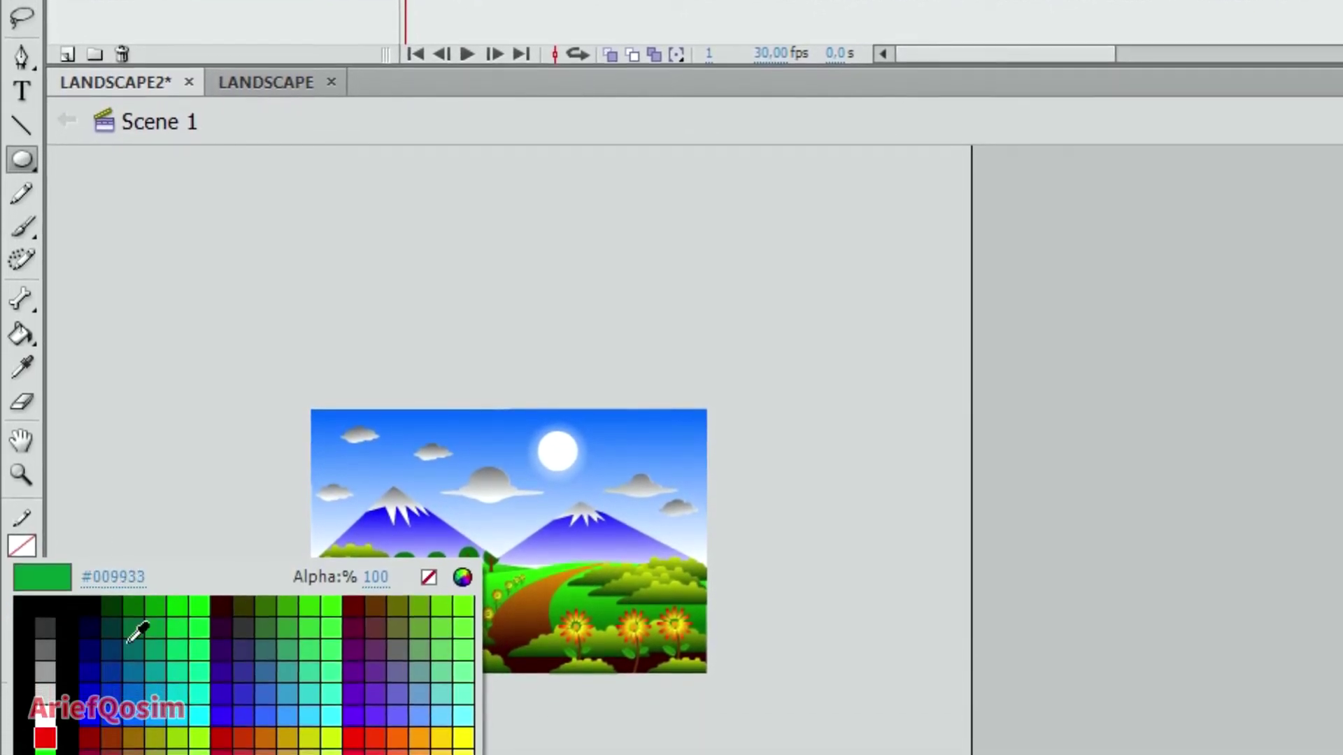
click(43, 751)
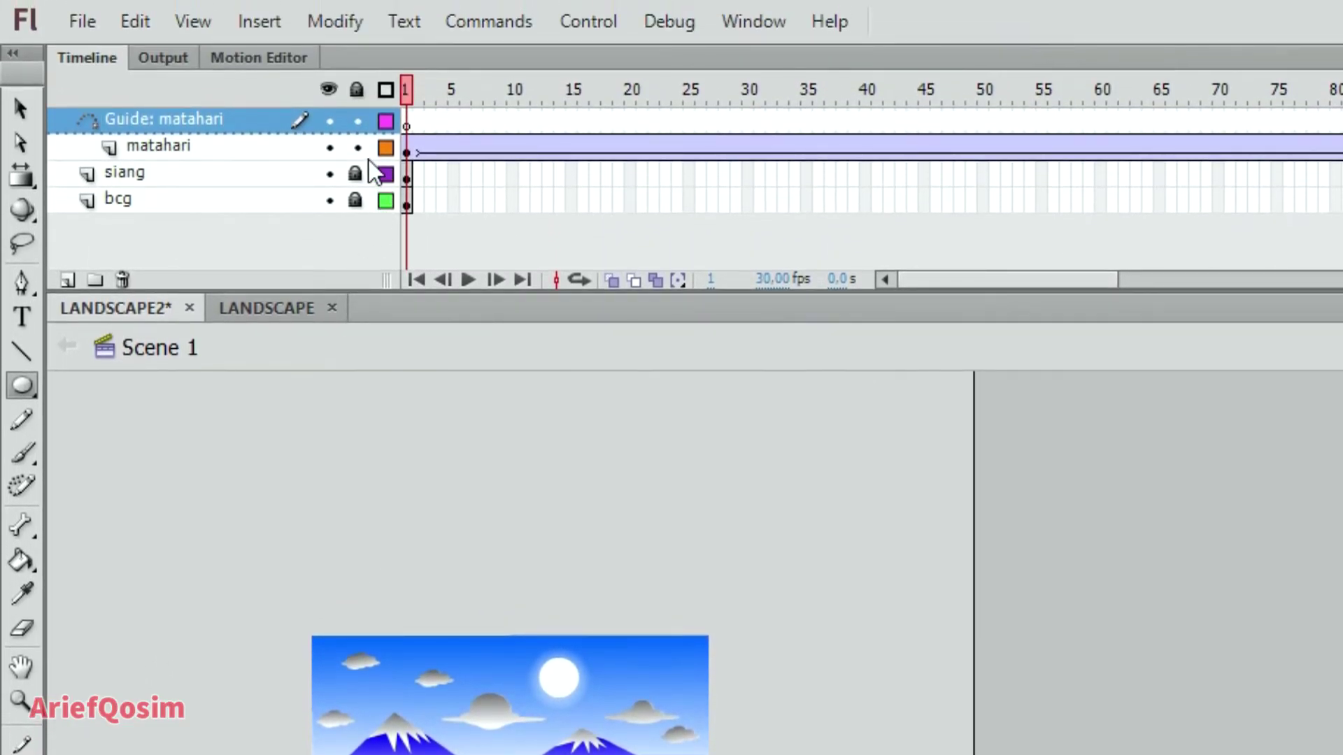
Step: Lock the matahari layer and draw an oval path about 2092 by 1092 px through the landscape's sky on the guide layer
click(355, 156)
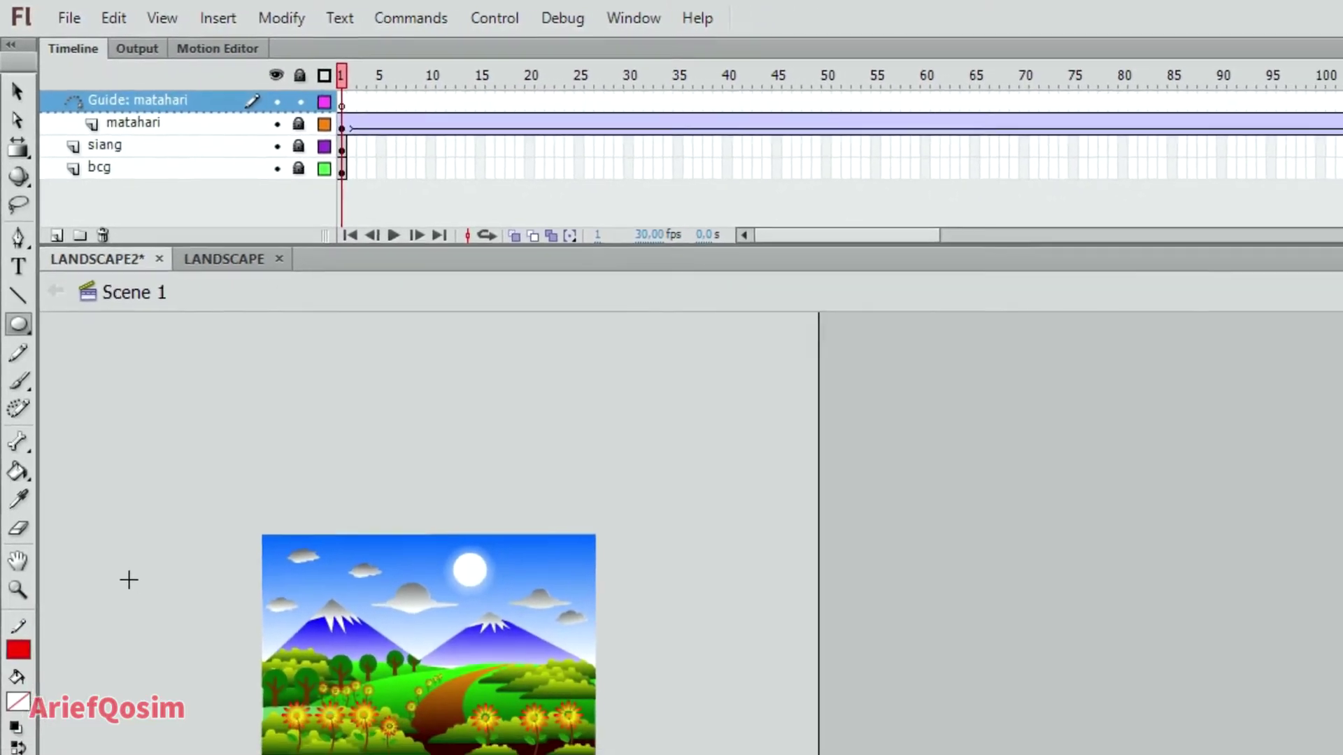
mouse_move(129, 579)
mouse_down()
mouse_move(294, 671)
mouse_move(489, 707)
mouse_move(500, 641)
mouse_move(463, 573)
mouse_move(485, 584)
mouse_up()
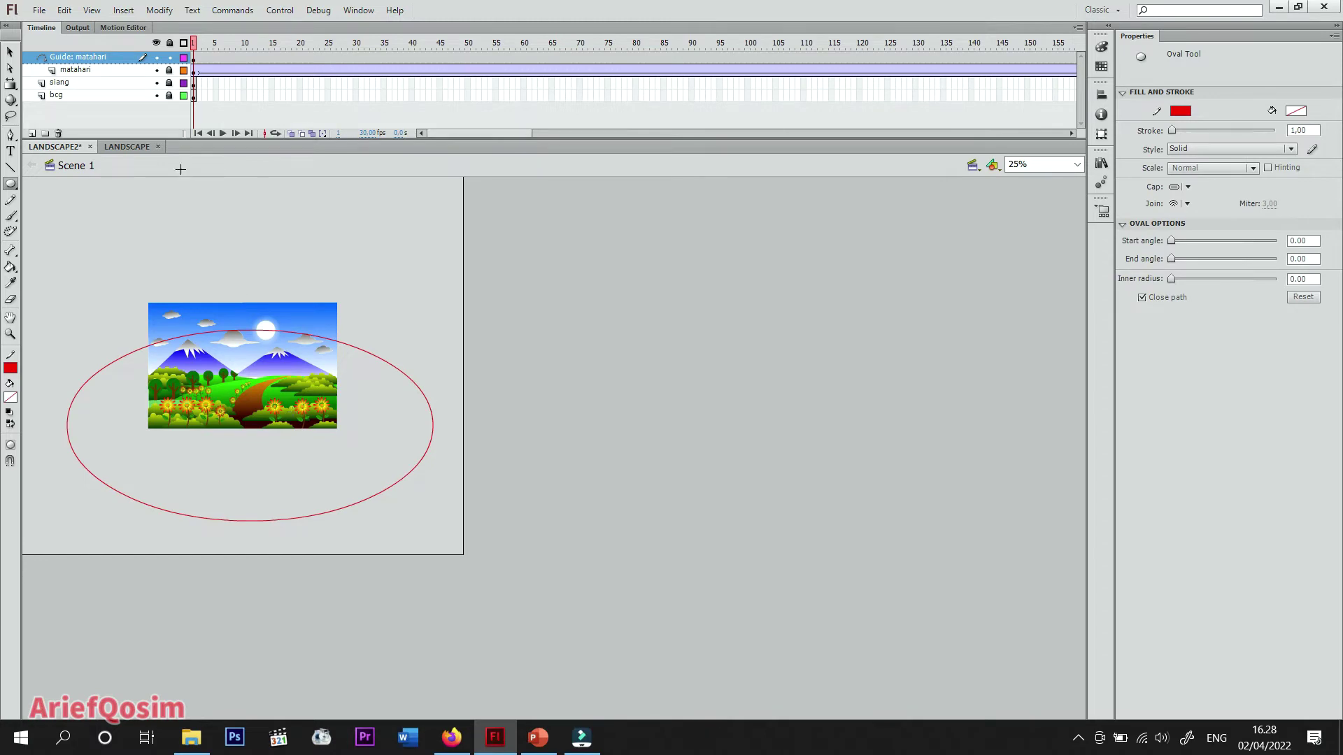
key(v)
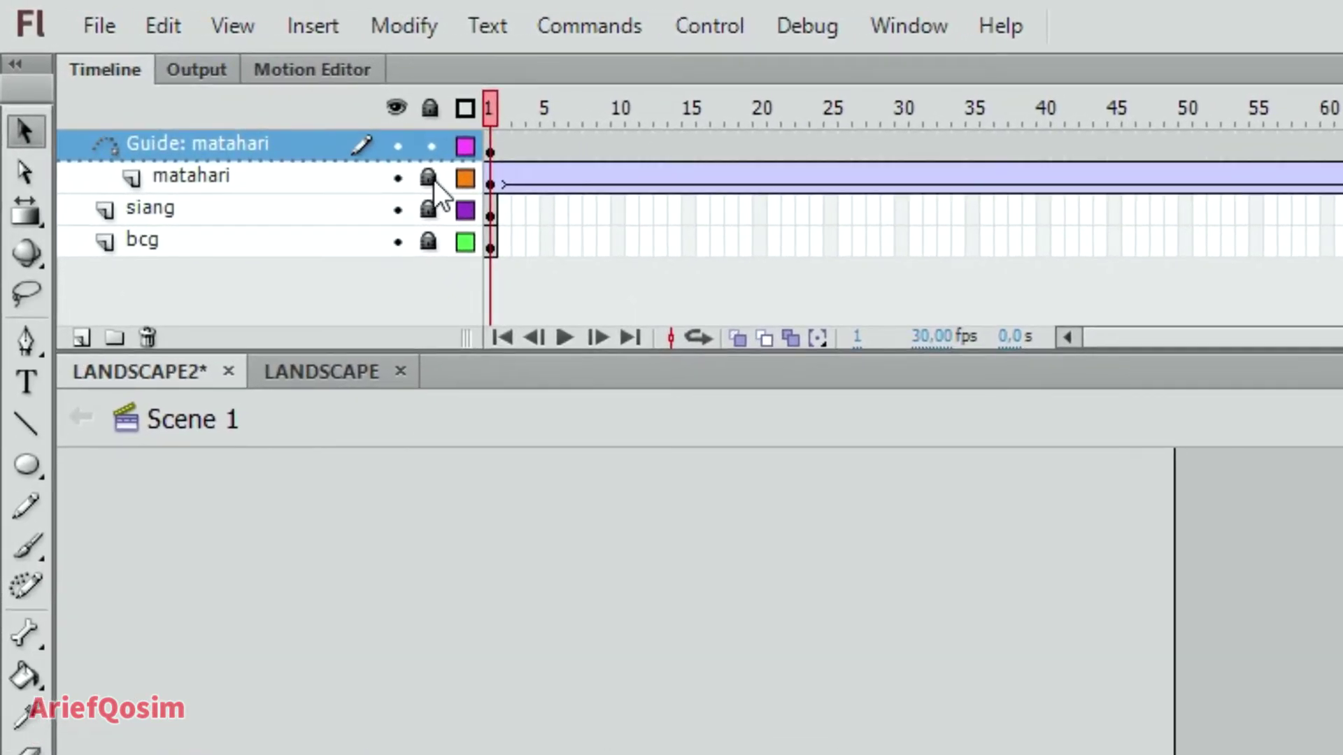
Step: Unlock the matahari layer and place the sun on the oval path just left of the landscape at frame 1
click(235, 179)
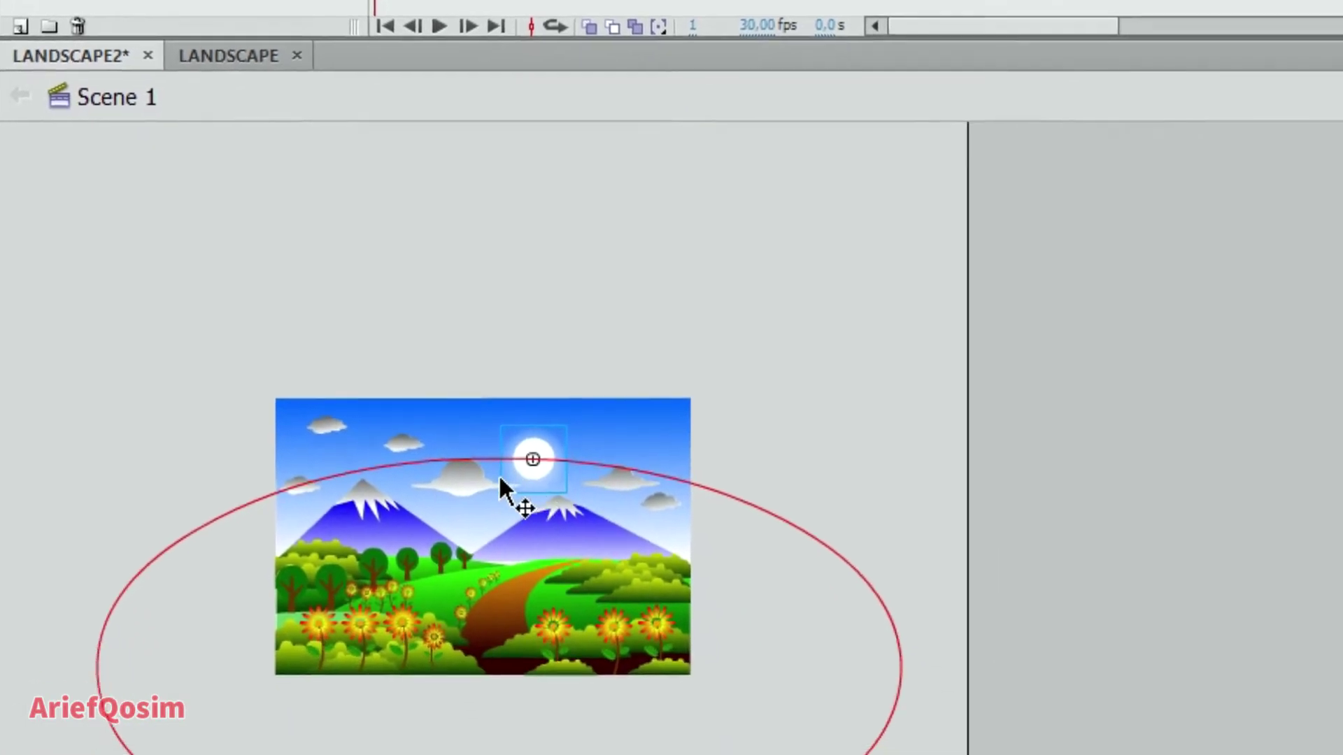
drag(501, 480, 181, 341)
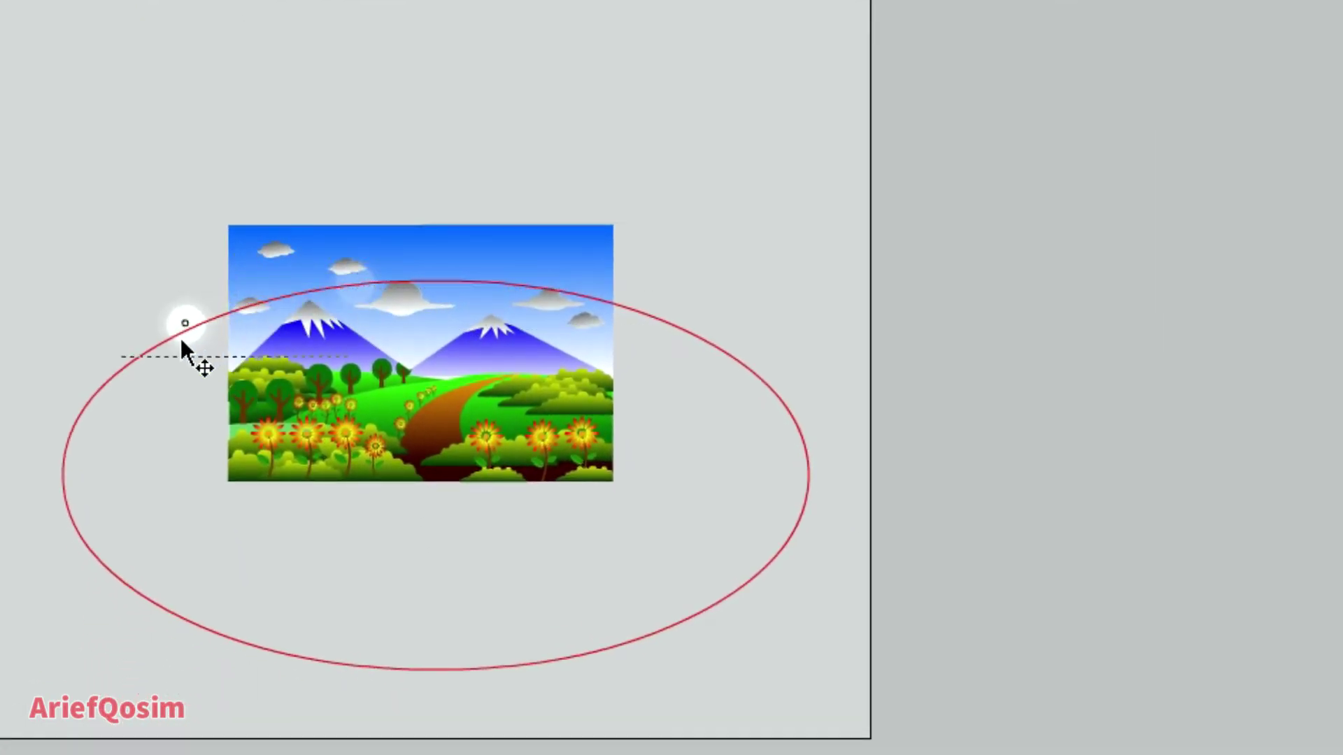
drag(74, 435, 163, 358)
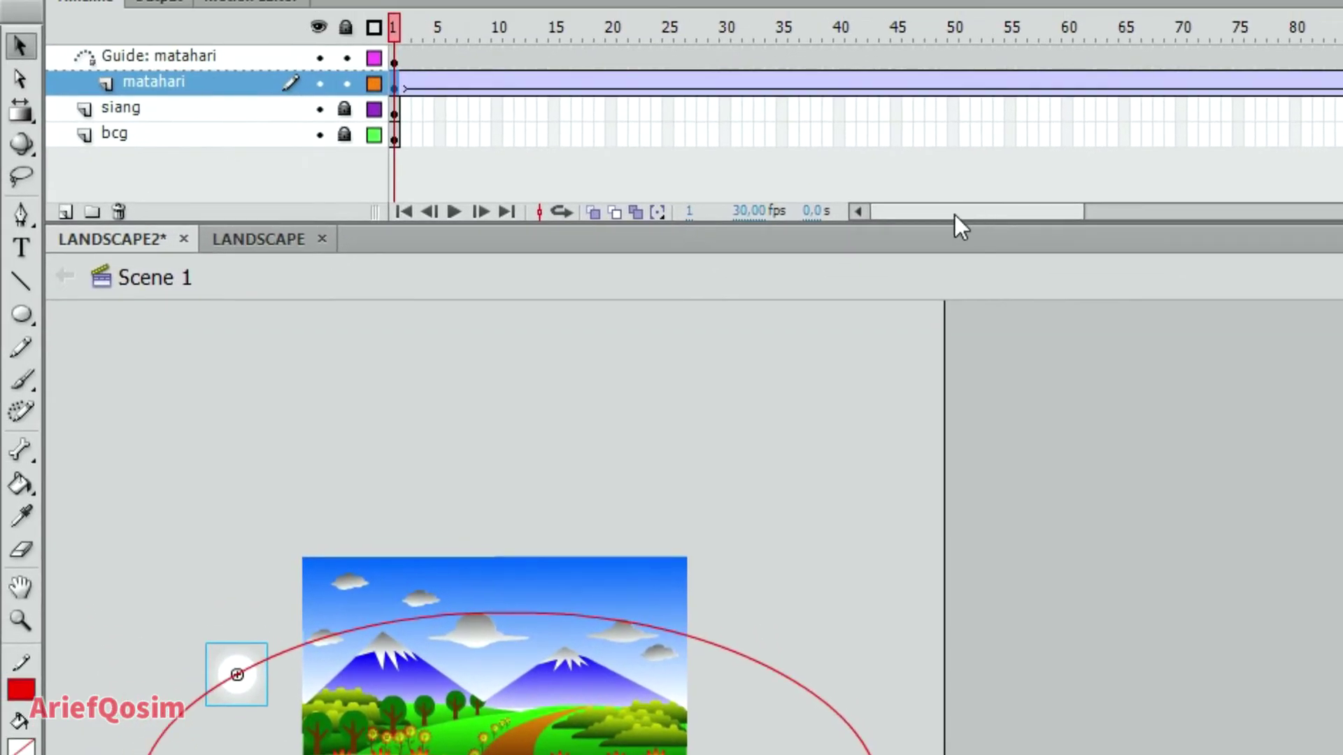
Step: Place the sun on the oval path just right of the landscape at frame 300 of the matahari layer
drag(919, 56, 945, 52)
drag(981, 212, 1267, 212)
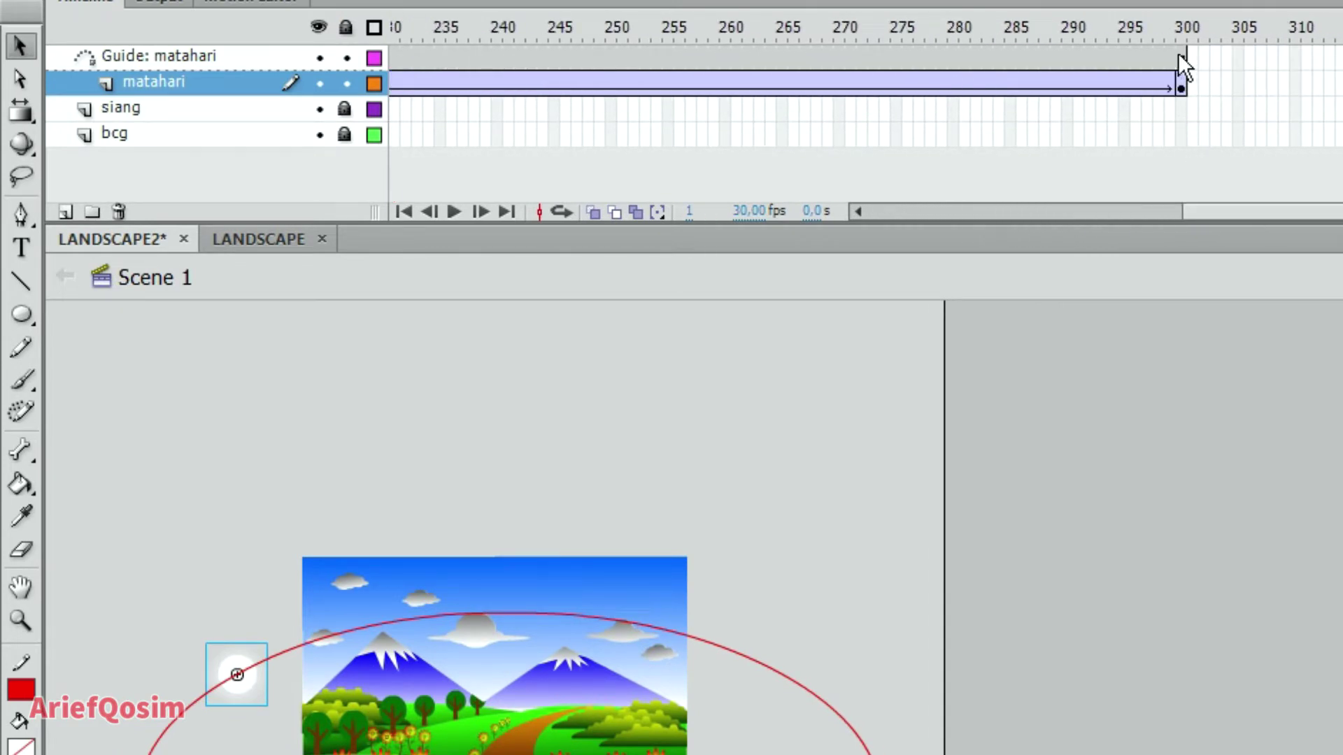
click(1184, 84)
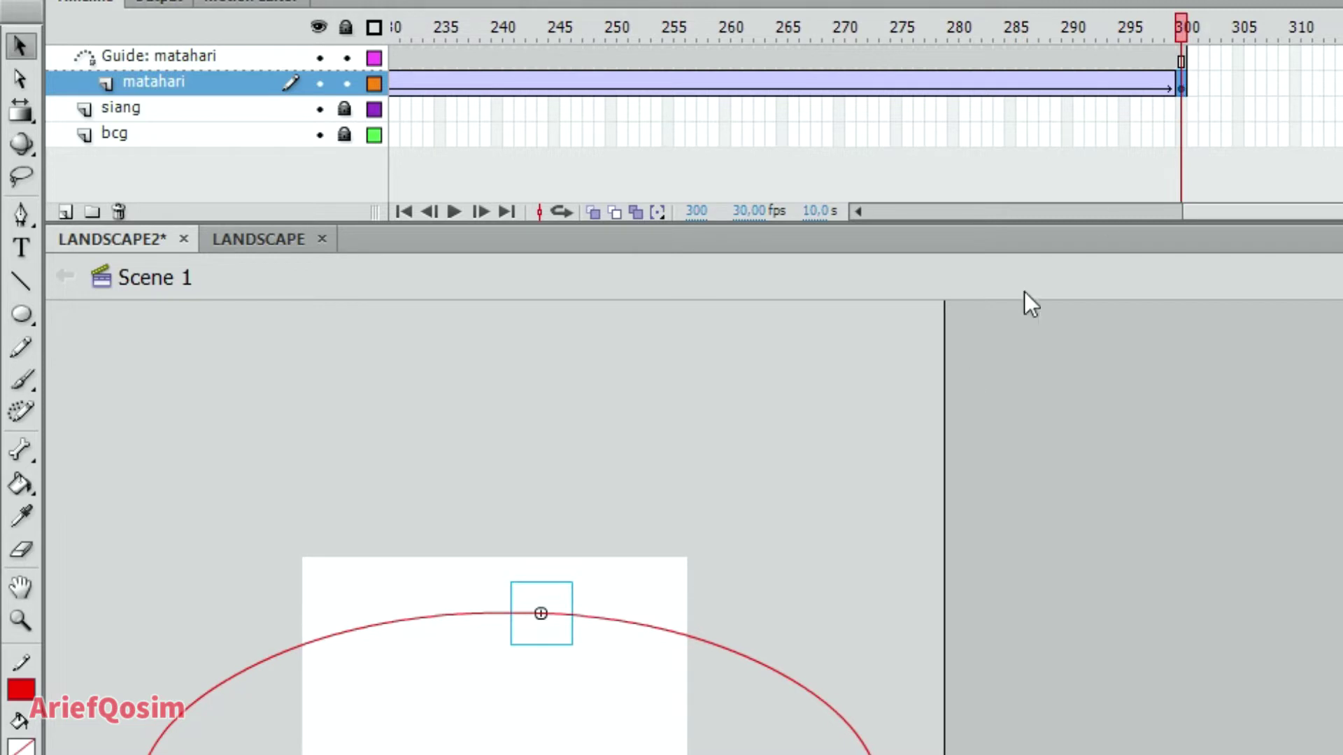
drag(561, 591, 826, 666)
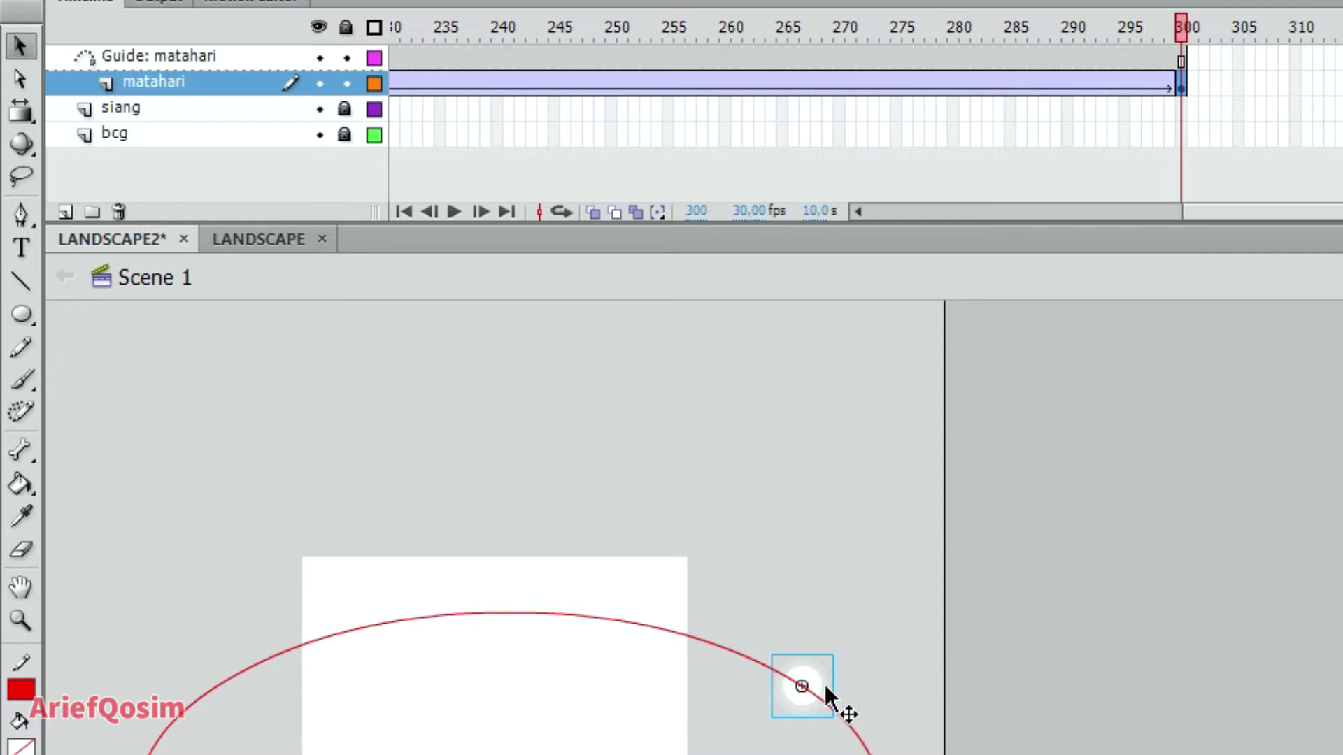
Step: Unlock the siang and bcg layers and extend both with frames up to frame 300
drag(1269, 216, 884, 212)
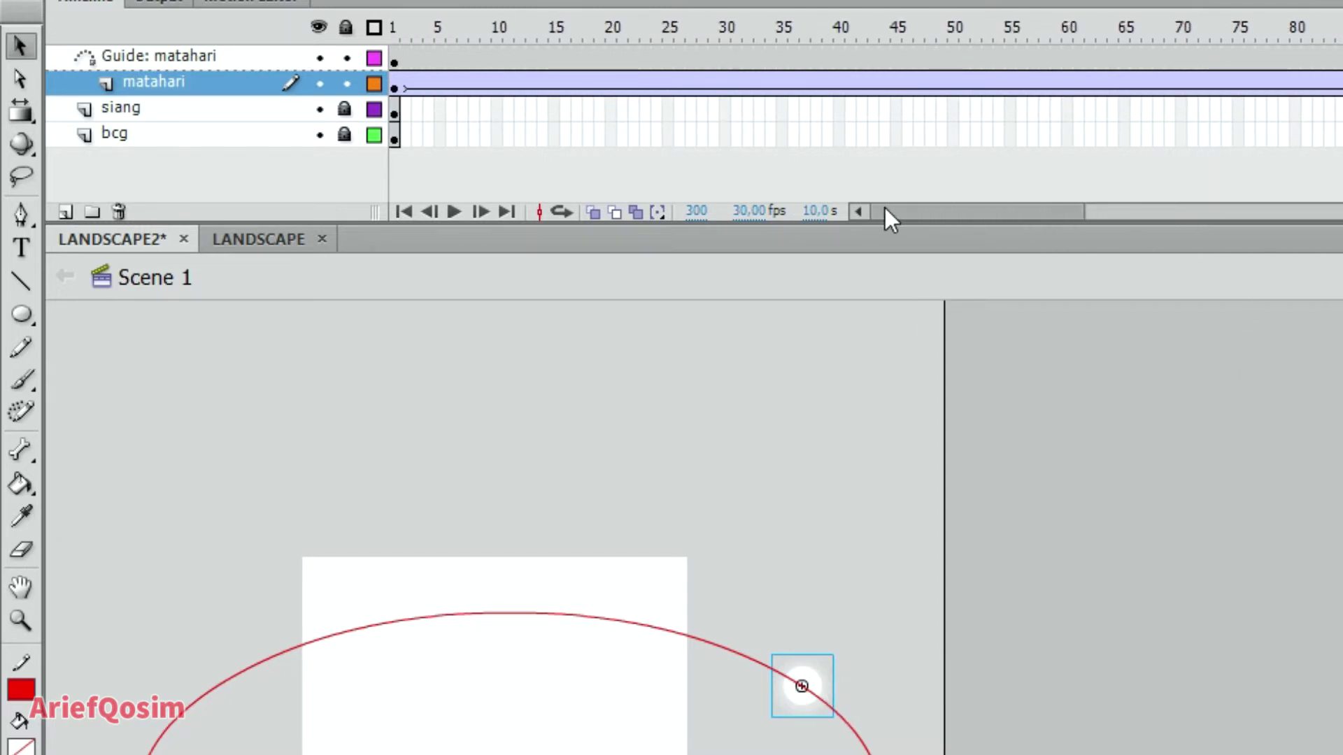
click(345, 110)
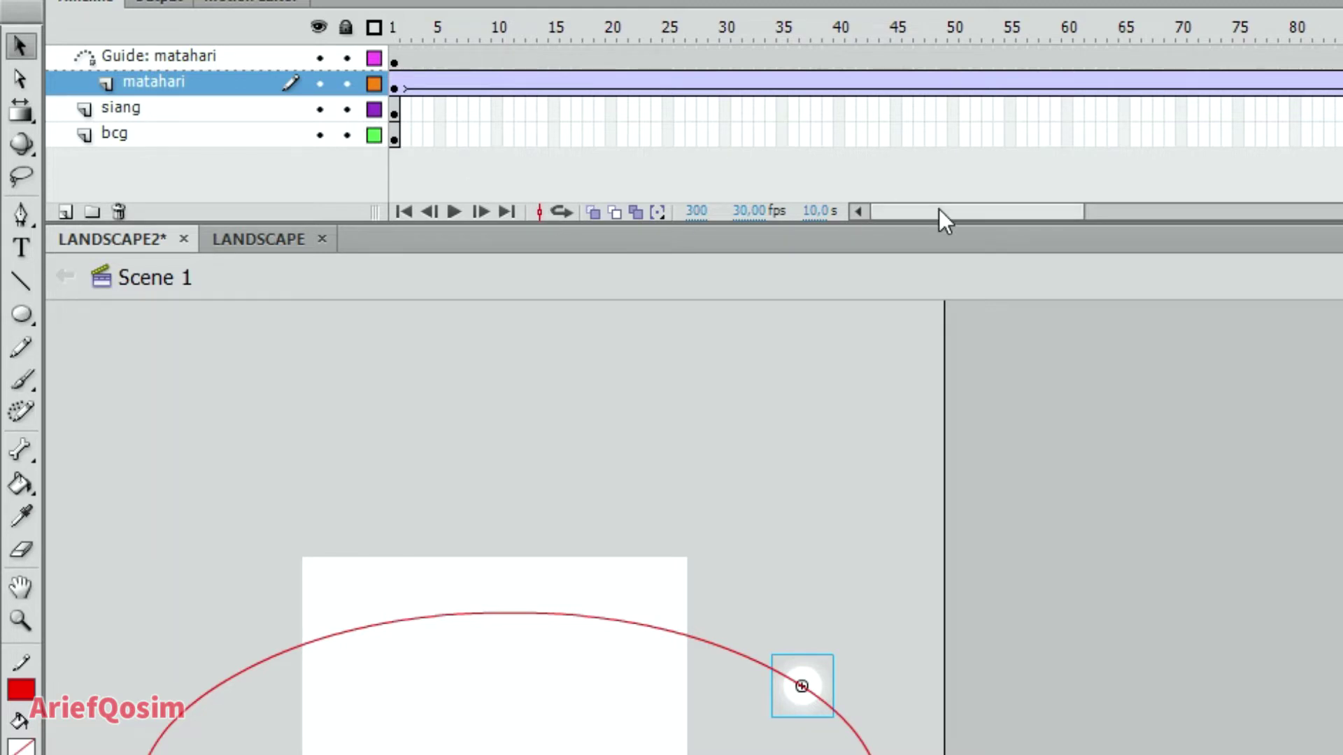
drag(939, 219, 1214, 222)
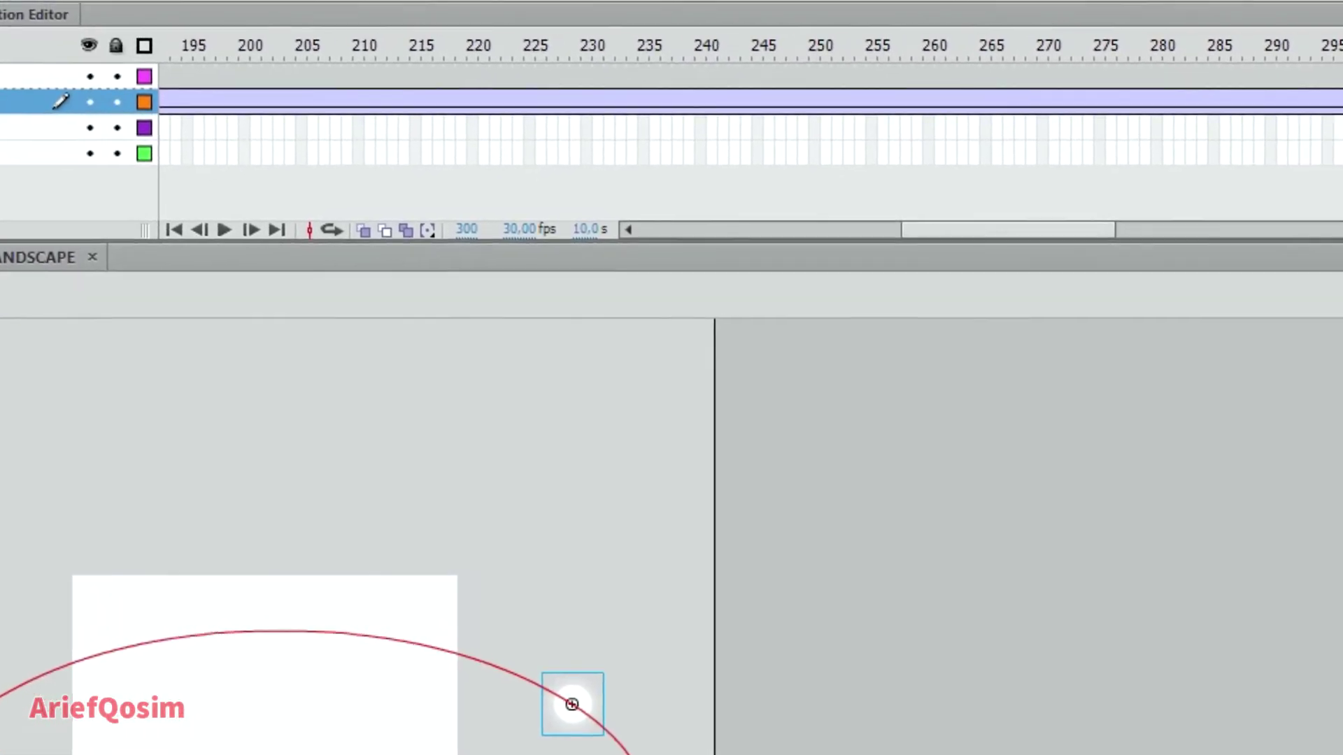
right_click(1273, 137)
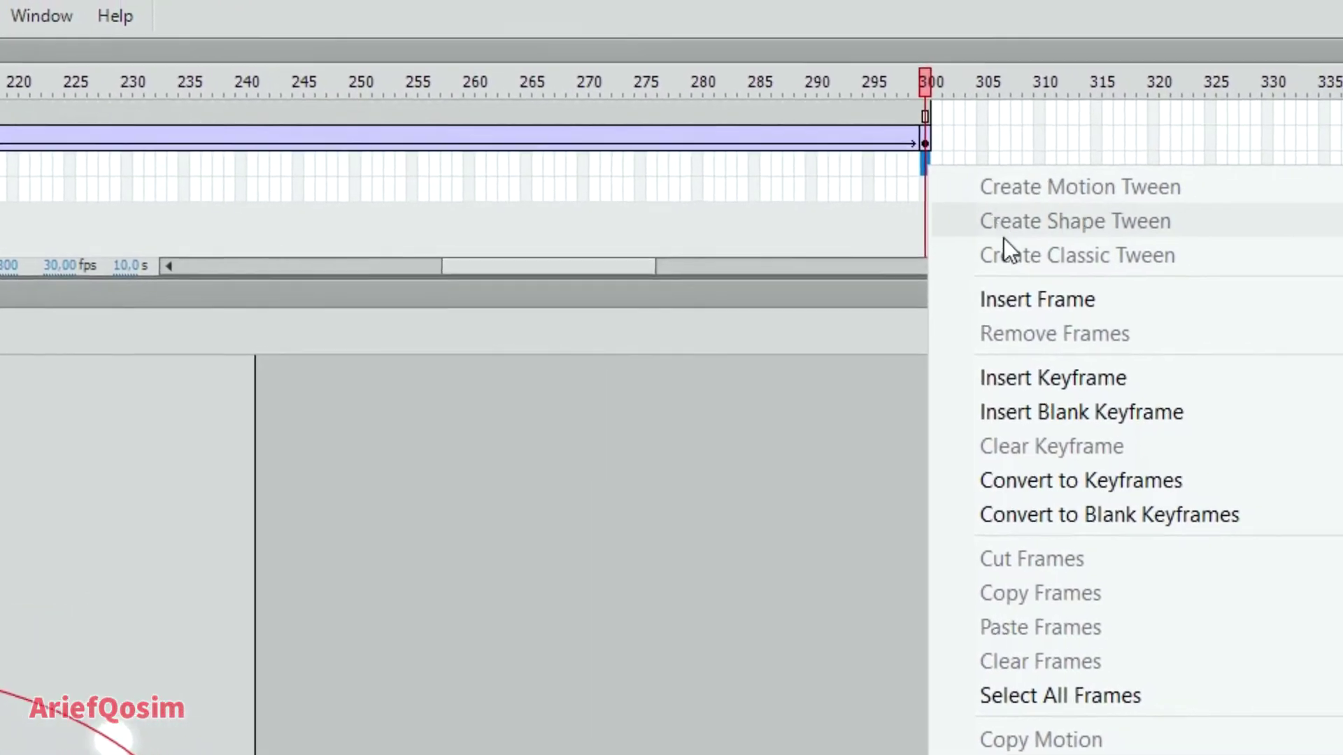
click(991, 306)
right_click(925, 198)
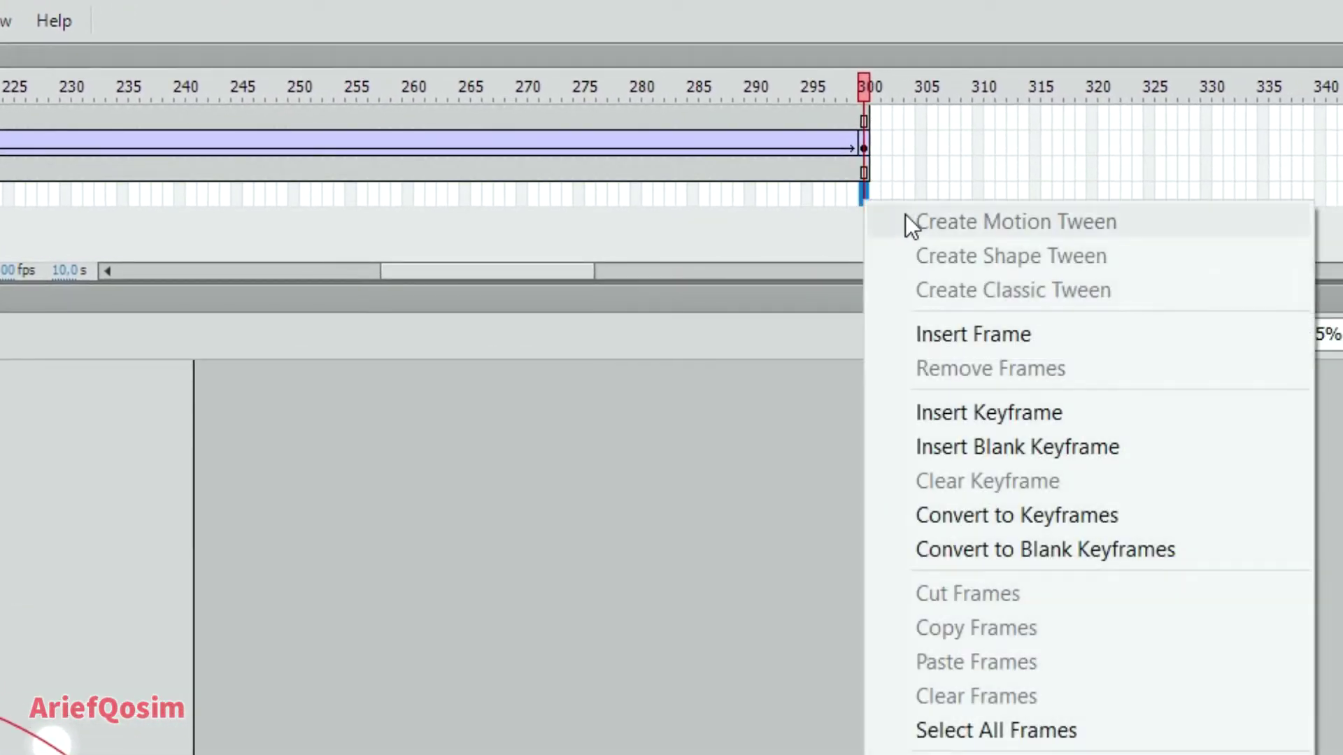
click(987, 335)
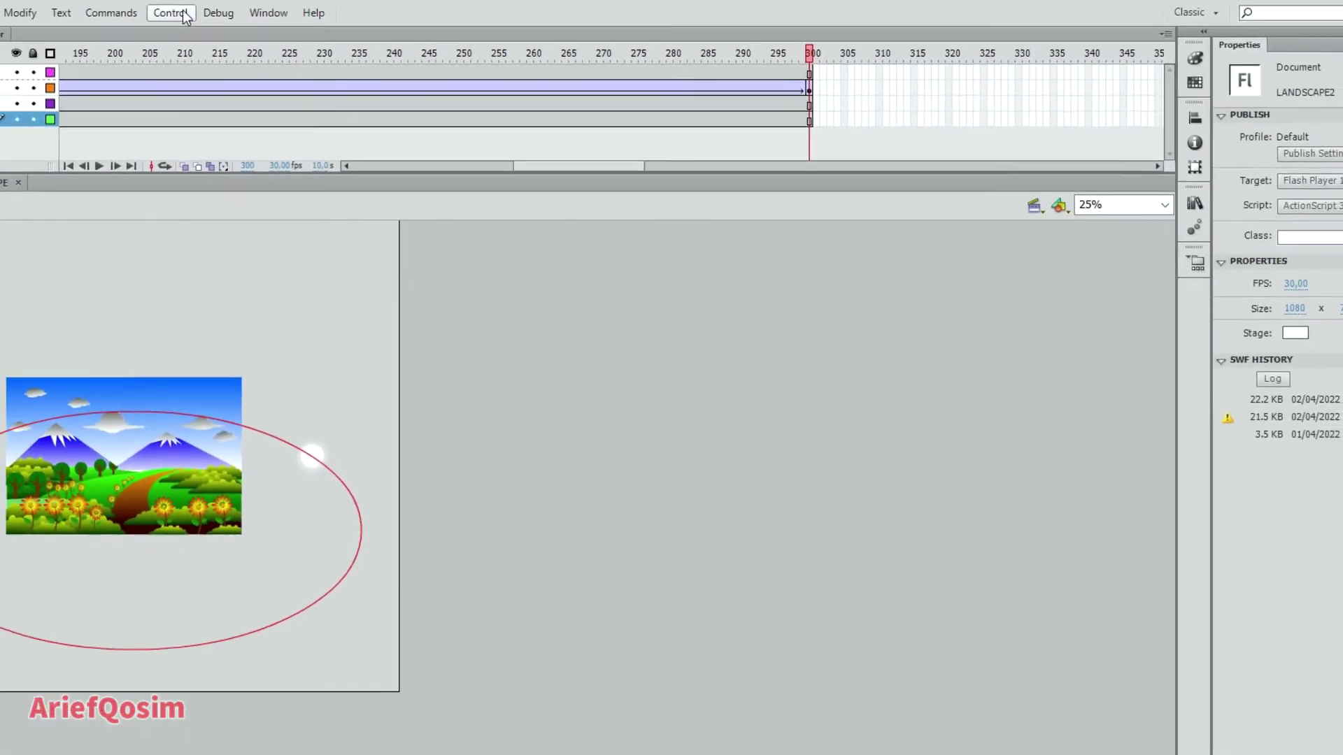
Step: Test the movie to watch the sun's animation and close the preview
click(184, 14)
mouse_move(361, 151)
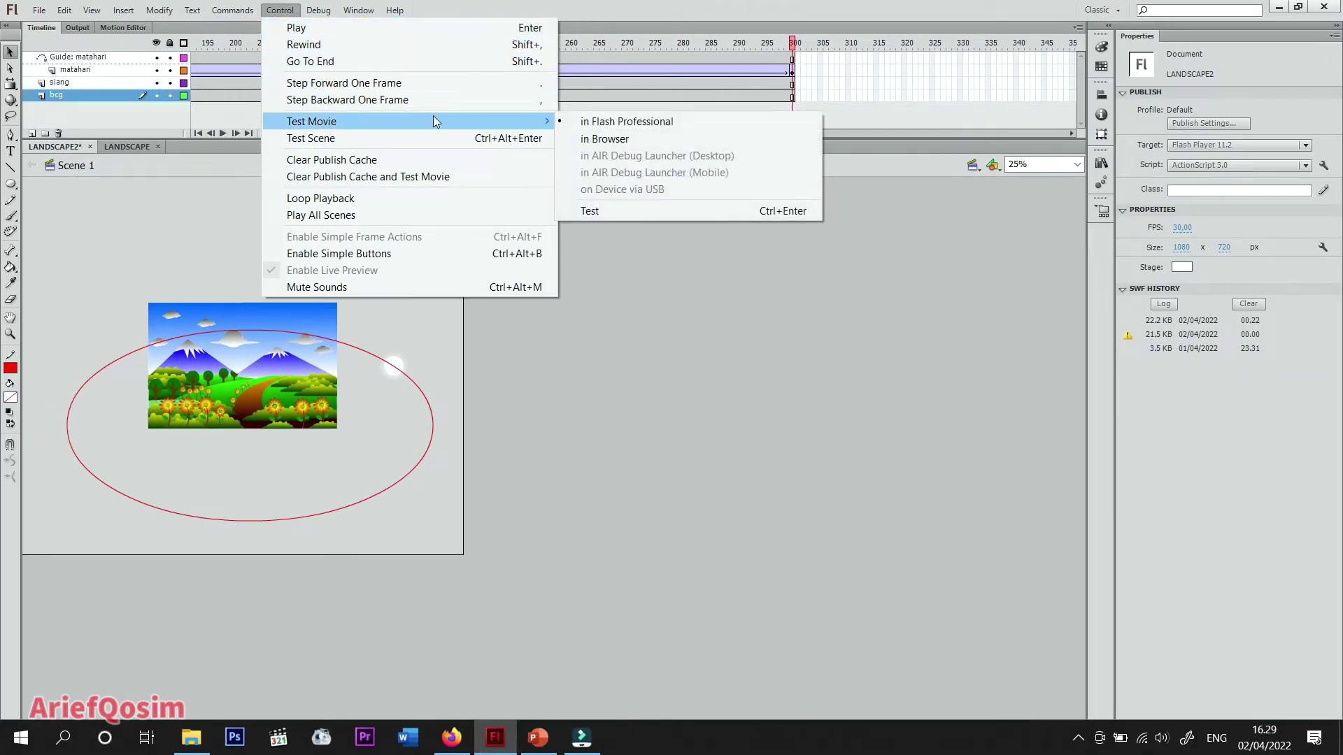
click(625, 214)
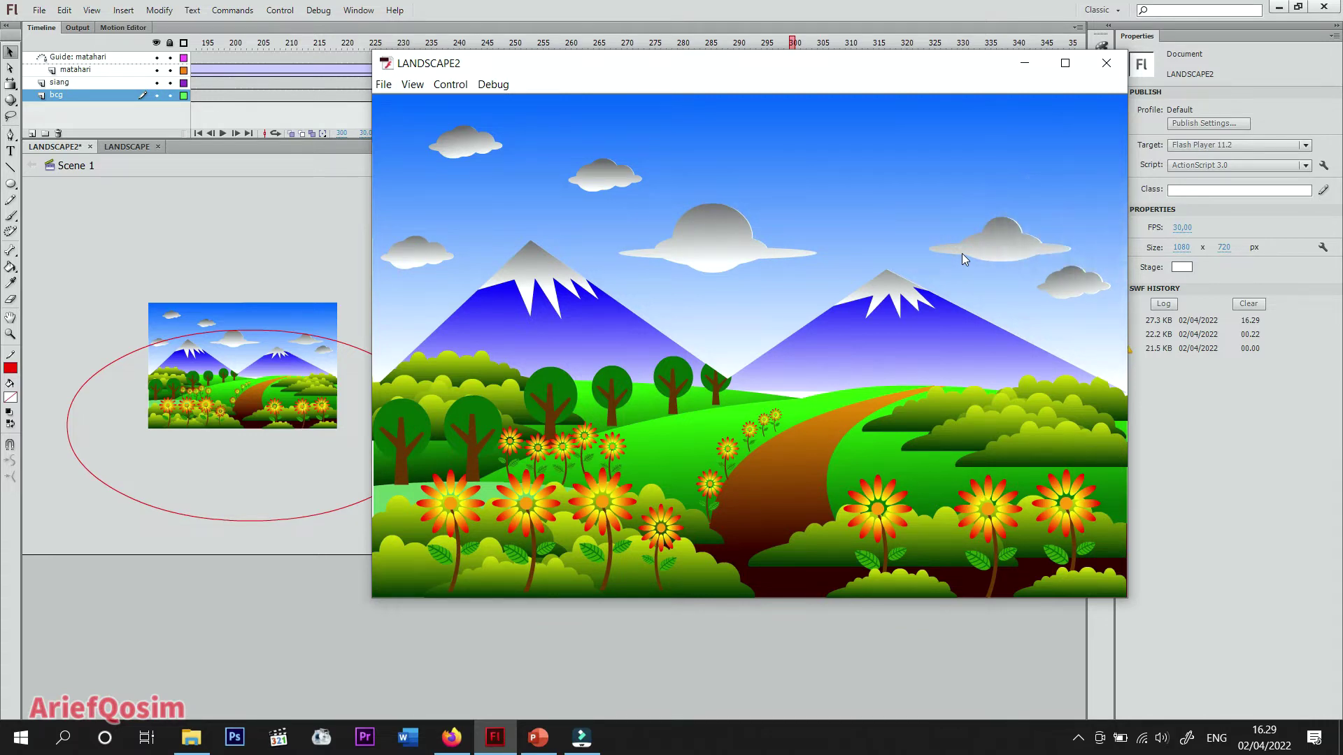
click(1106, 62)
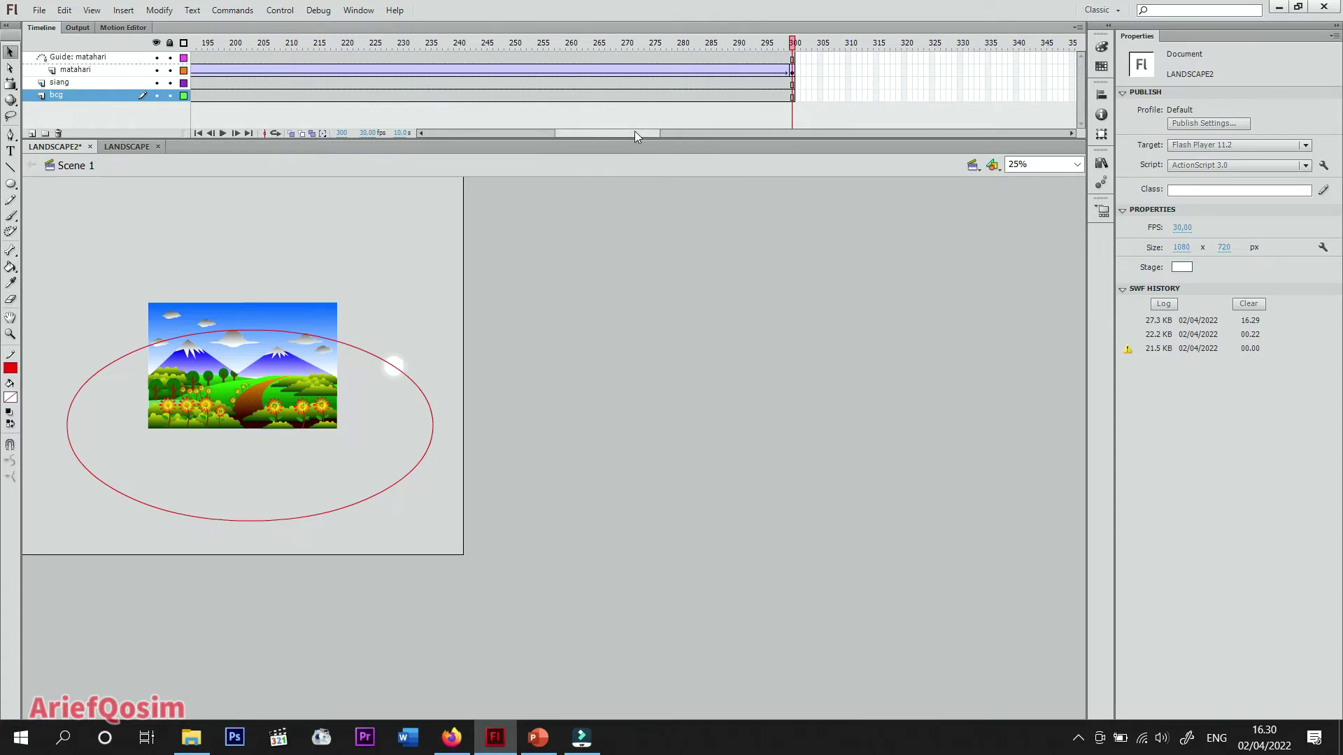
Step: Move the guide layer's oval path straight up to Y 76
click(253, 331)
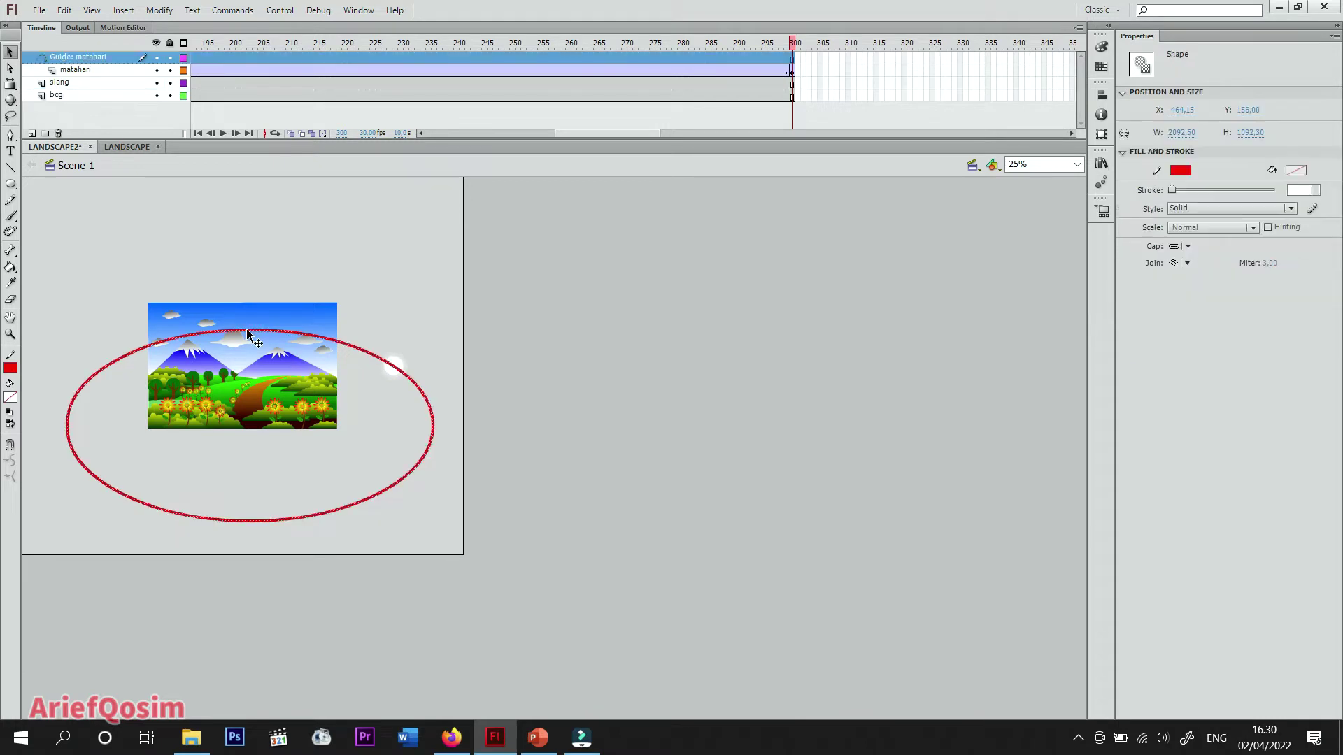
key(Up)
key(Up)
key(Up)
key(Up)
key(Up)
key(Up)
key(Up)
key(Up)
key(Up)
key(Up)
key(Up)
key(Up)
key(Up)
key(Up)
key(Up)
key(Up)
key(Up)
key(Up)
key(Up)
key(Up)
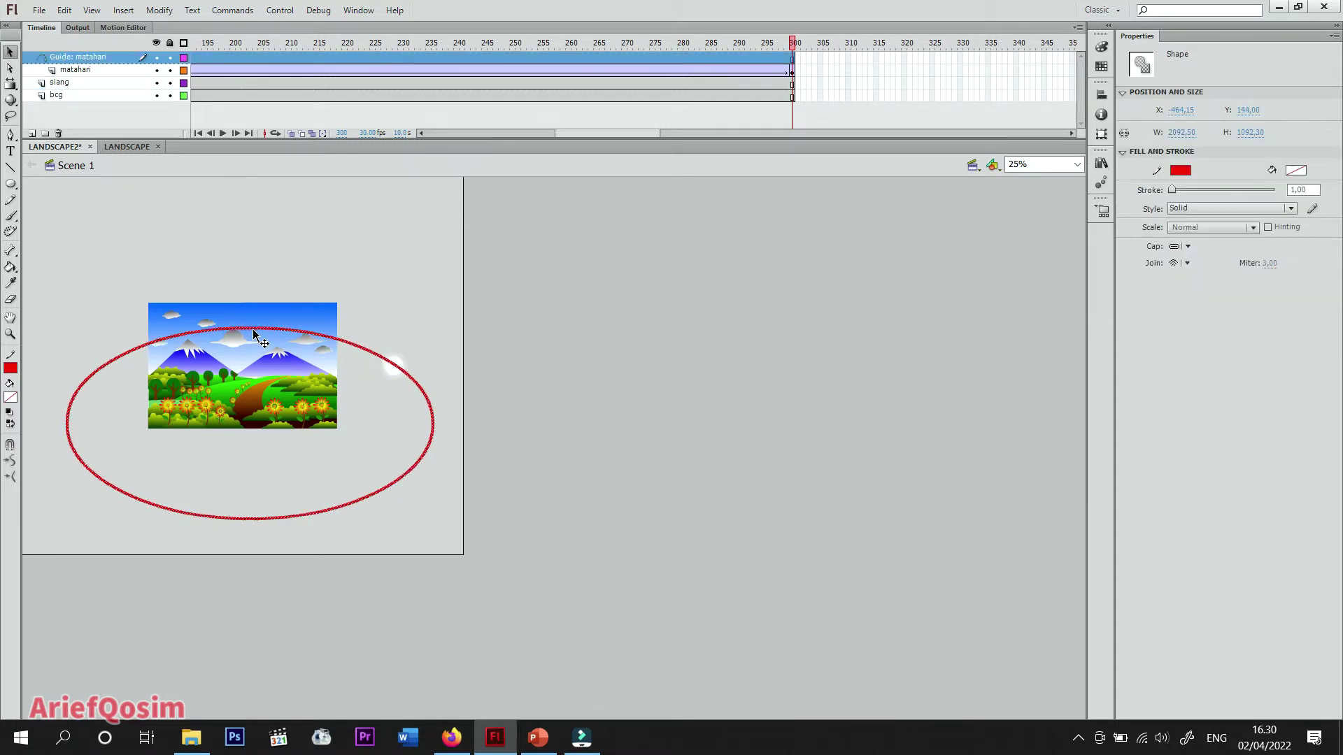
key(Up)
key(Up)
key(Up)
key(Up)
key(Up)
key(Up)
key(Up)
key(Up)
key(Up)
key(Up)
key(Up)
key(Up)
key(Up)
key(Up)
key(Up)
key(Up)
key(Up)
key(Up)
key(Up)
key(Up)
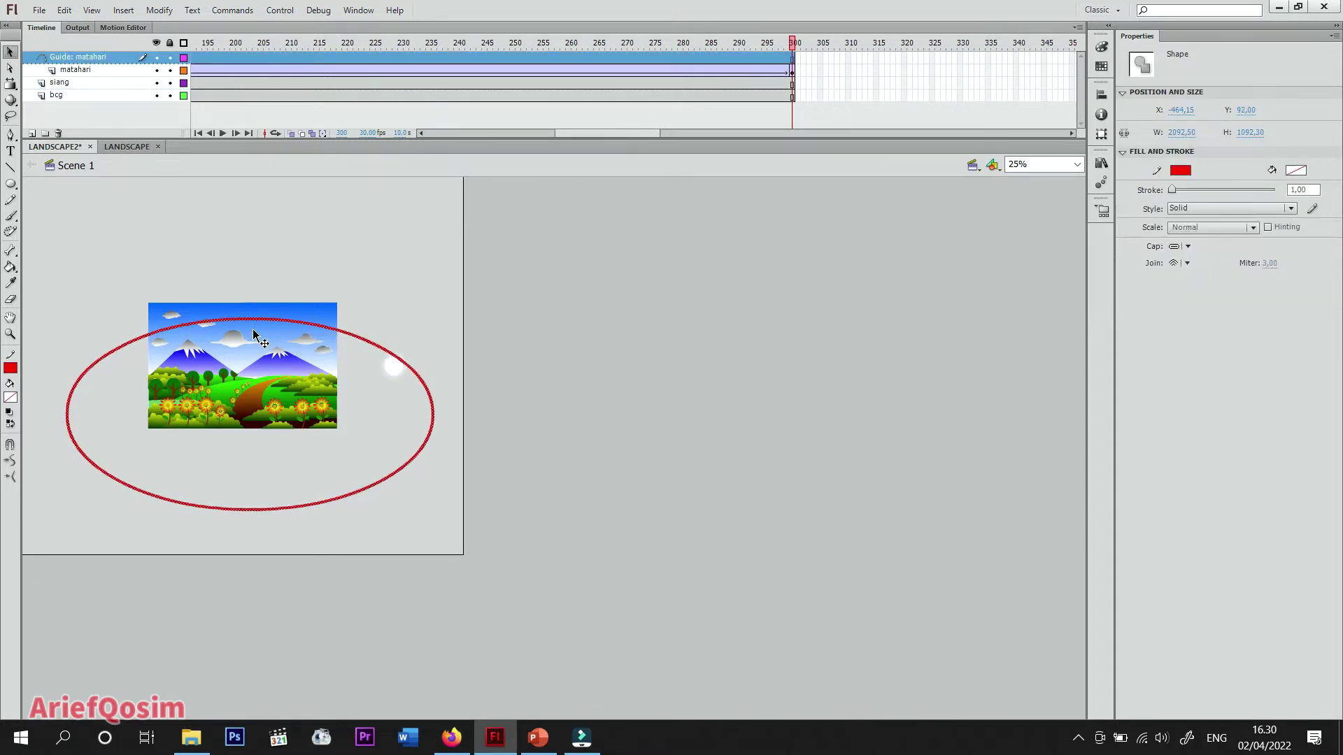
key(Up)
key(Up)
key(Up)
key(Up)
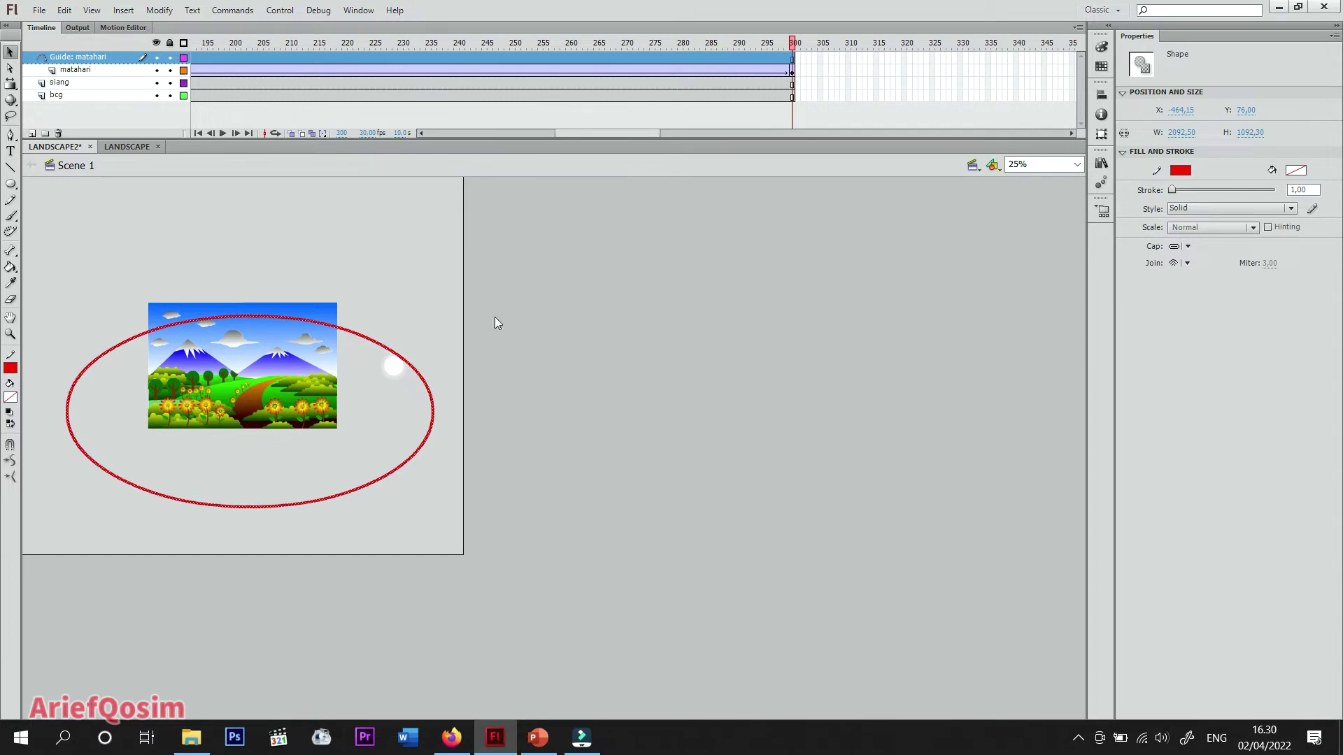
Step: Snap the sun back onto the moved oval path at frames 300 and 1 of the matahari layer
click(795, 71)
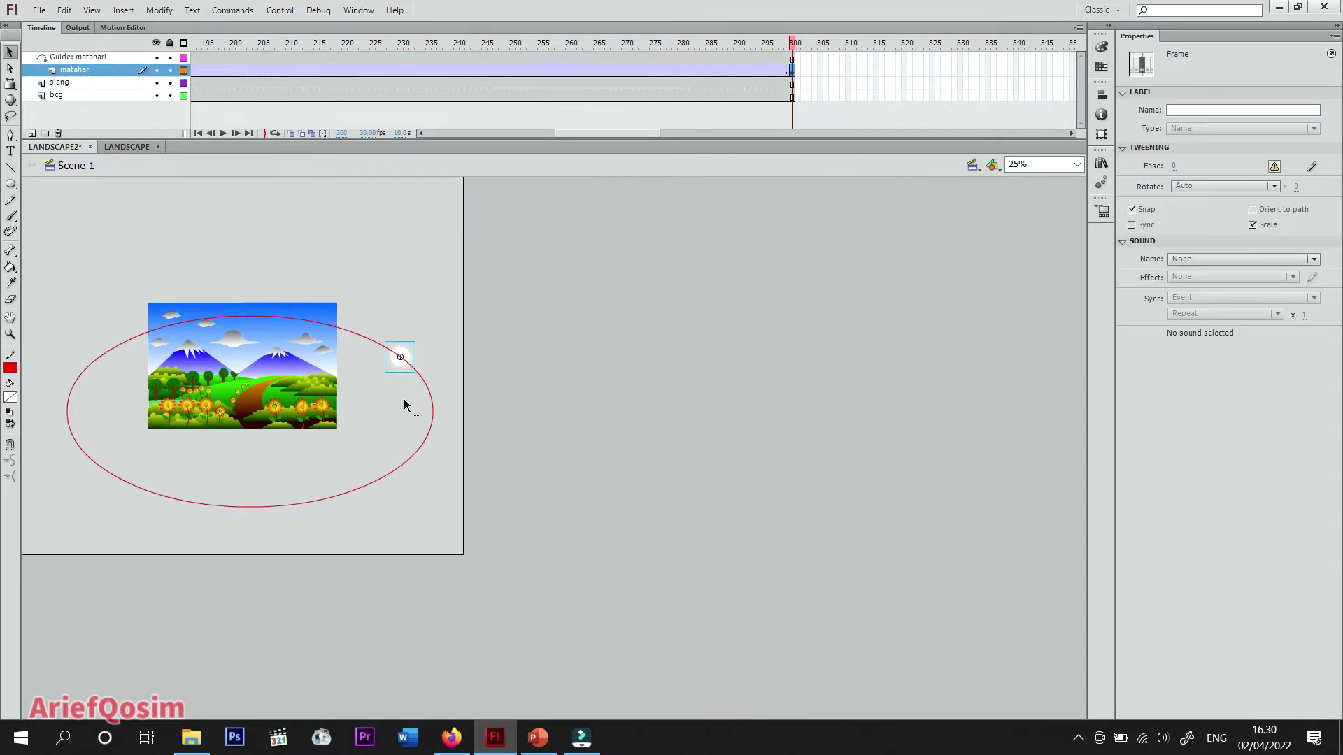
drag(601, 137, 427, 143)
click(194, 71)
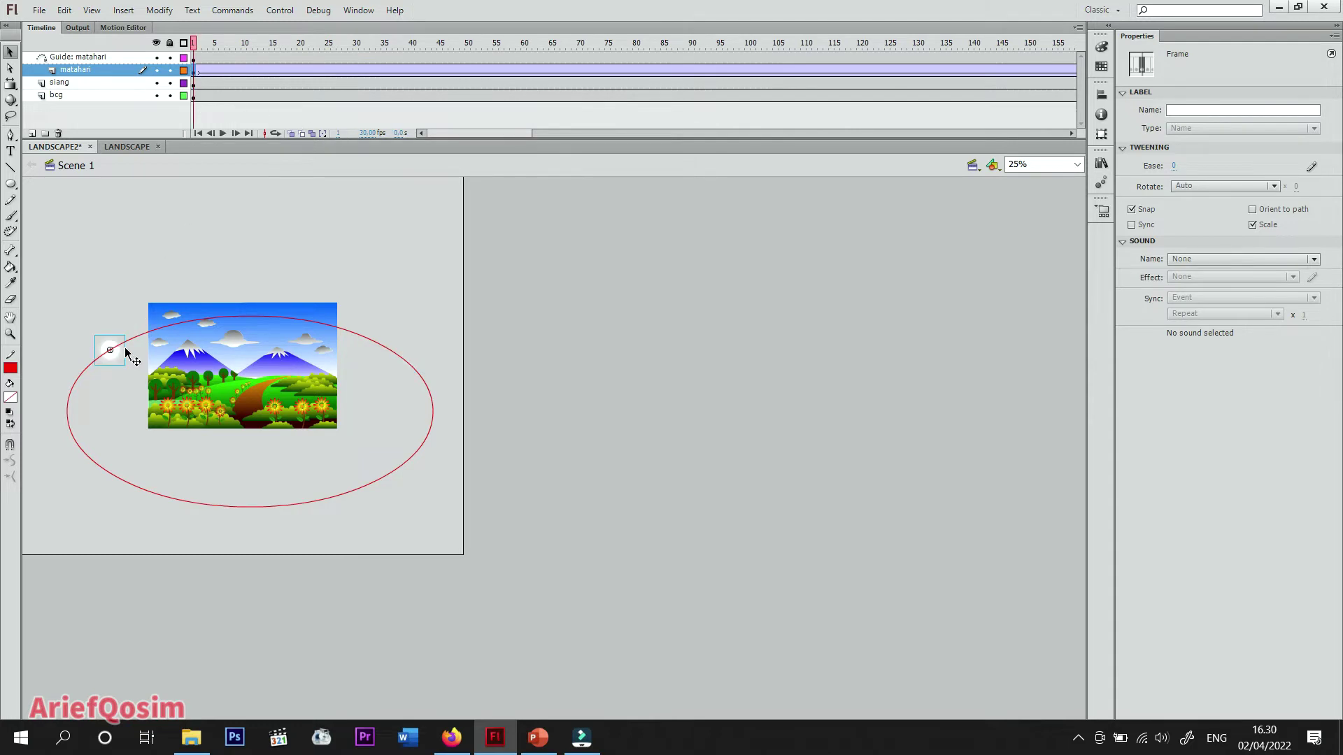
Step: Test the movie again to check the sun's motion along the moved path, and close the preview
click(225, 10)
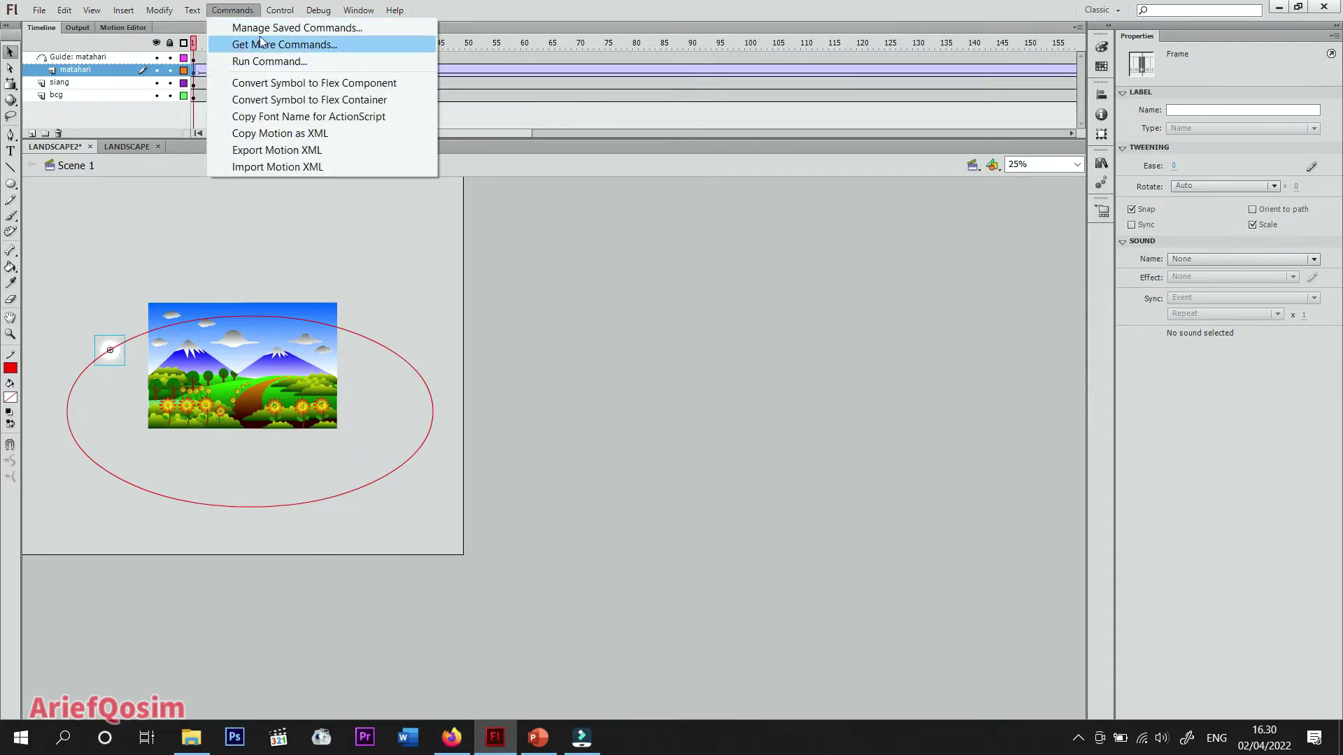
mouse_move(280, 10)
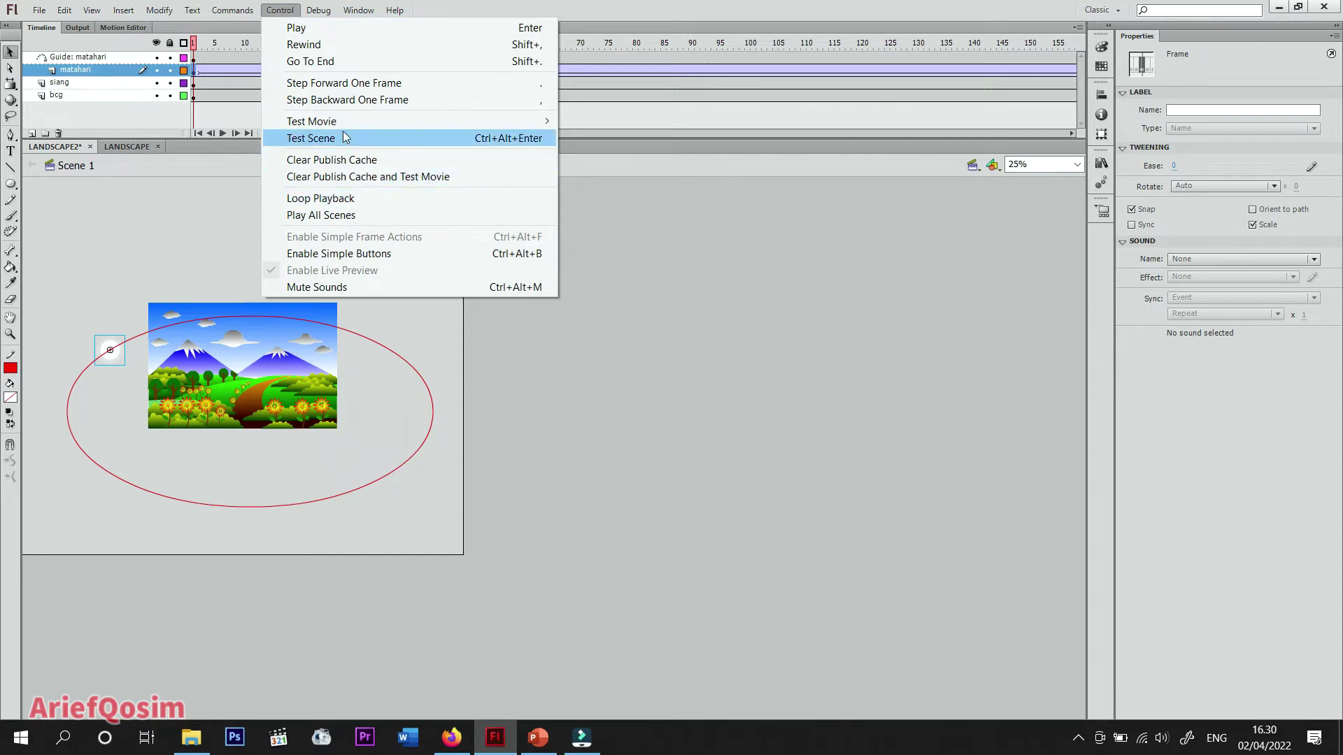
mouse_move(344, 124)
click(622, 209)
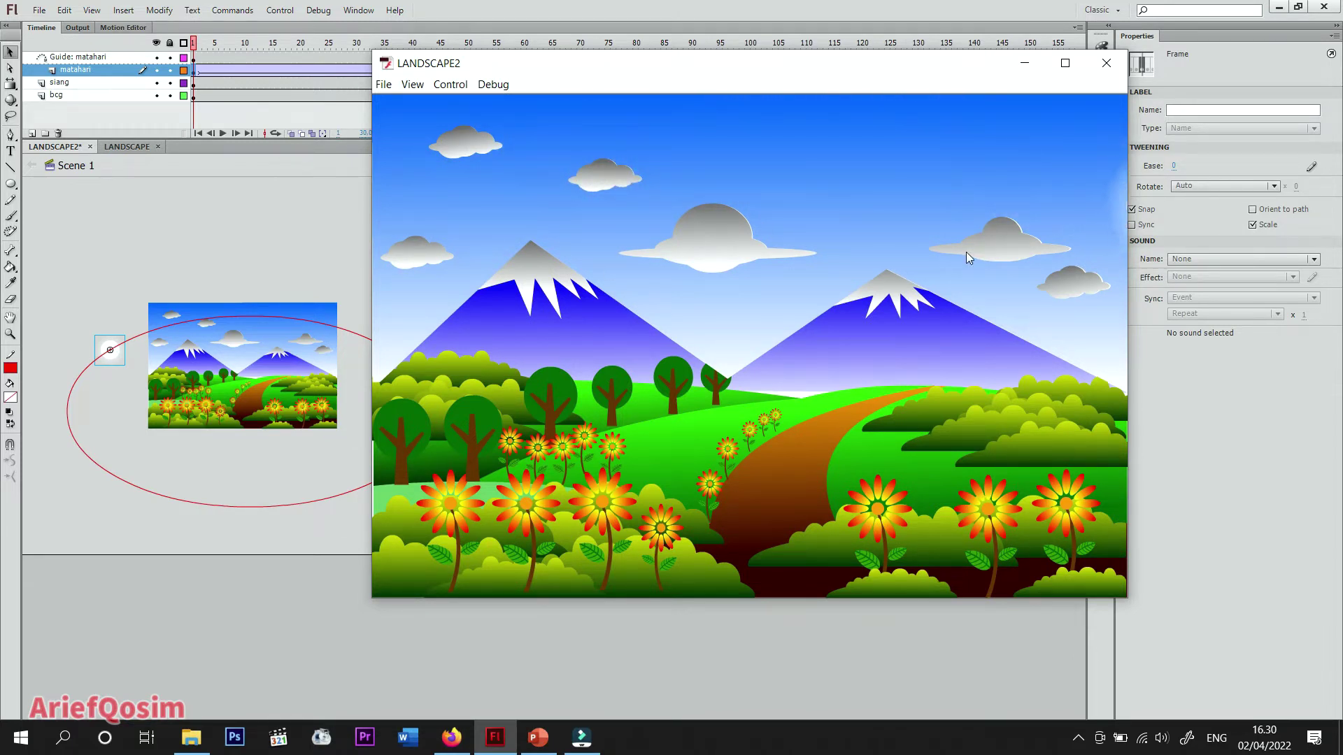
click(1107, 64)
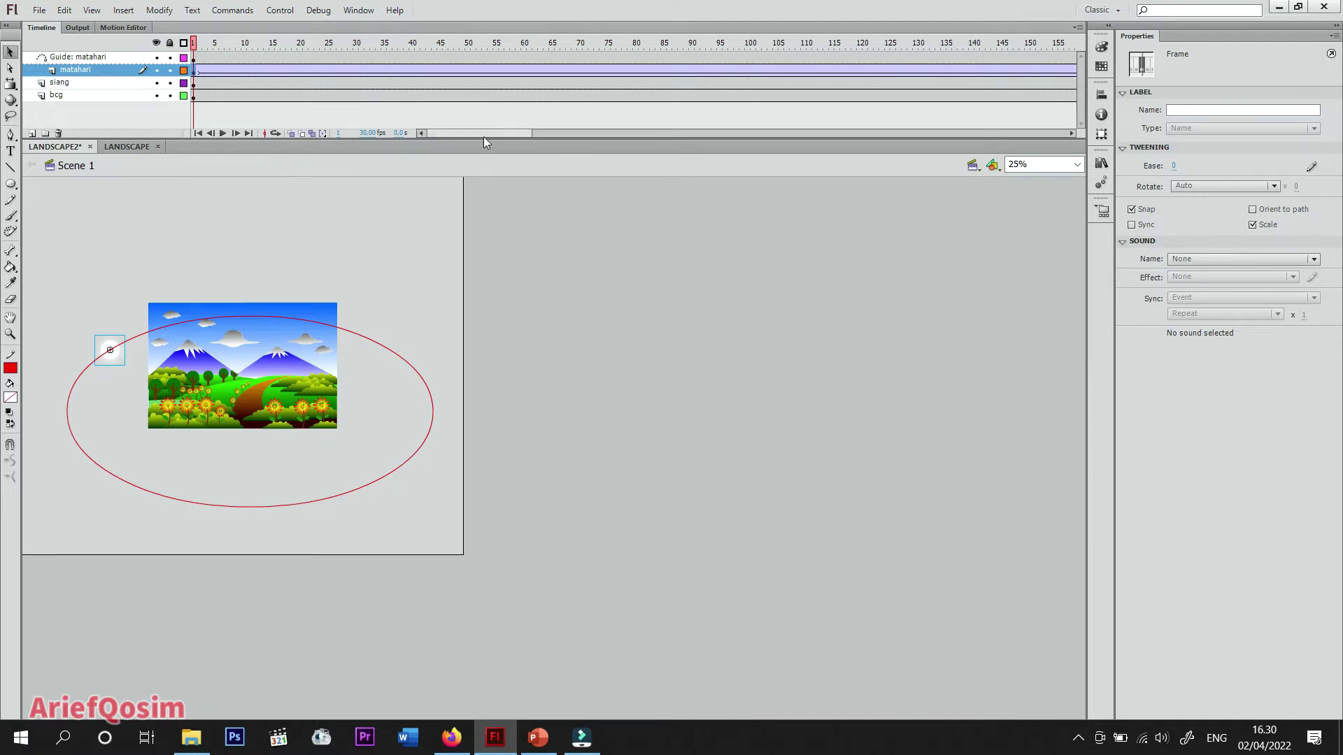
Step: Add a new layer above the matahari guide layer and name it bulan
drag(484, 137, 624, 129)
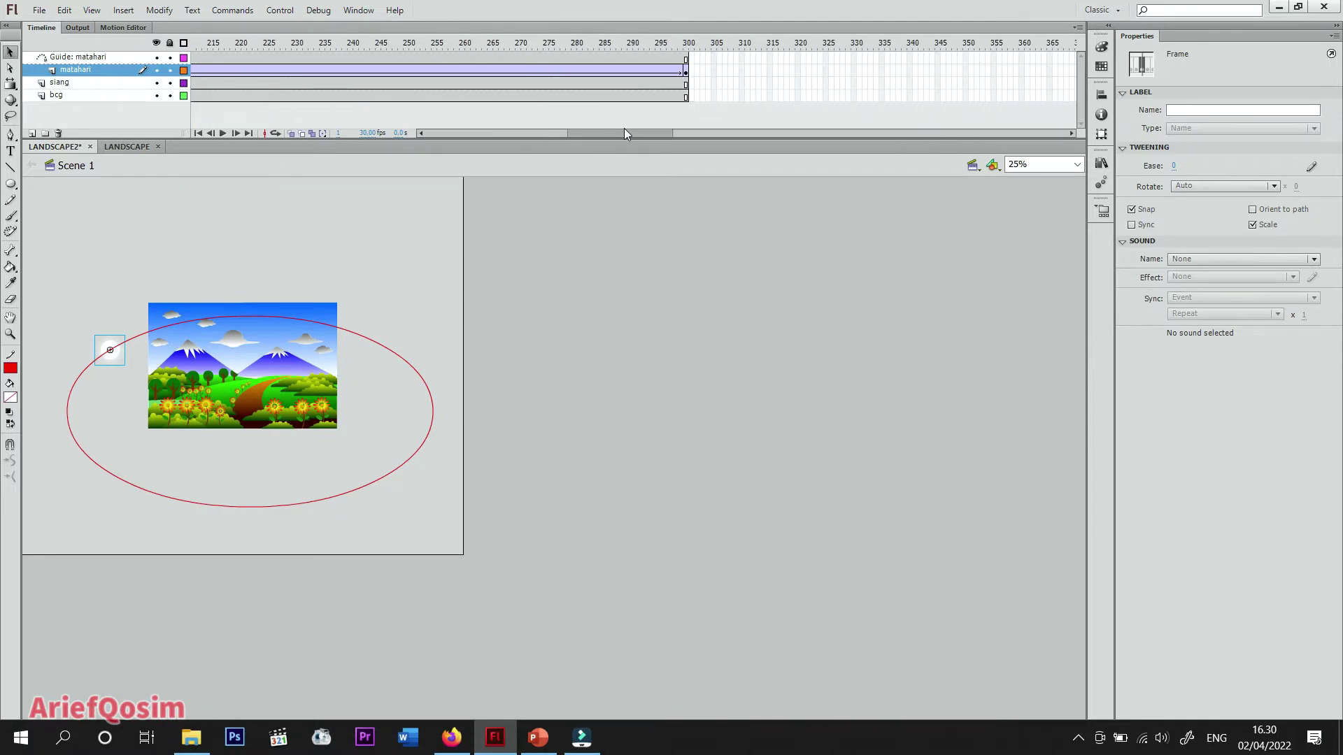
click(681, 43)
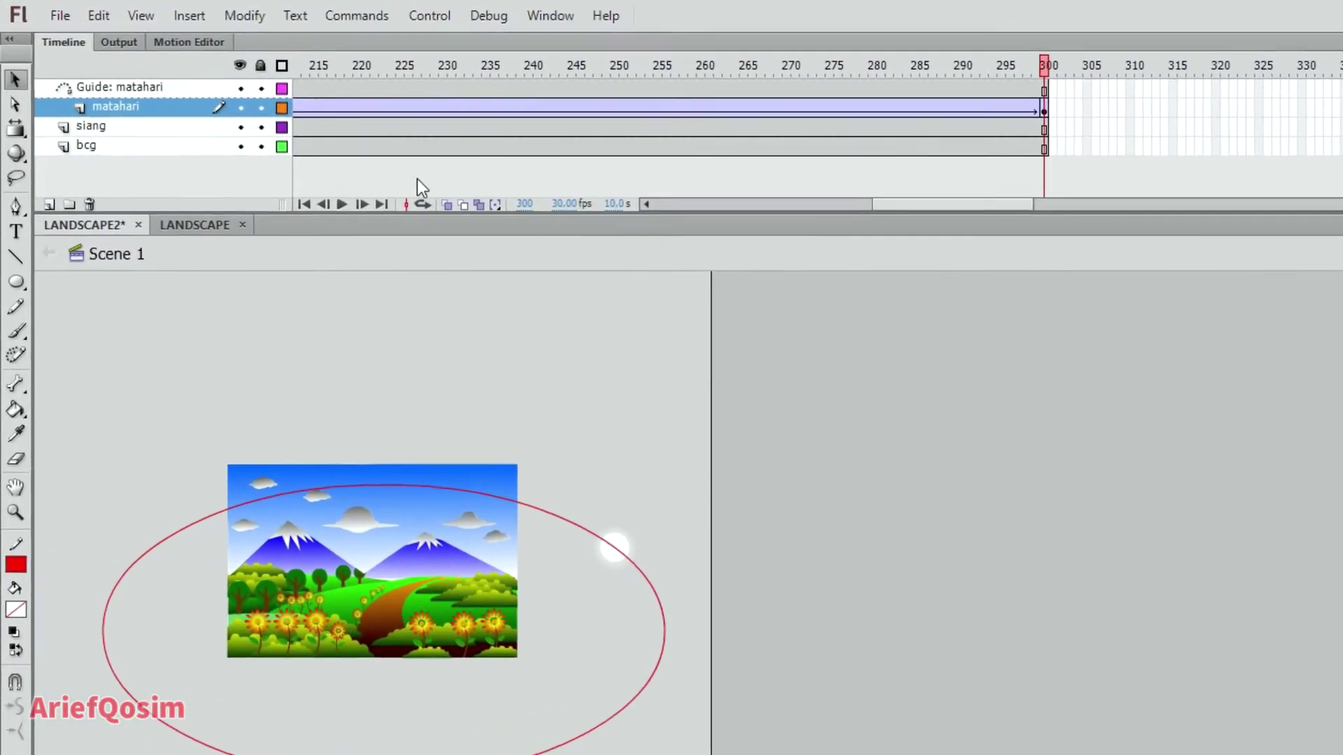
click(94, 85)
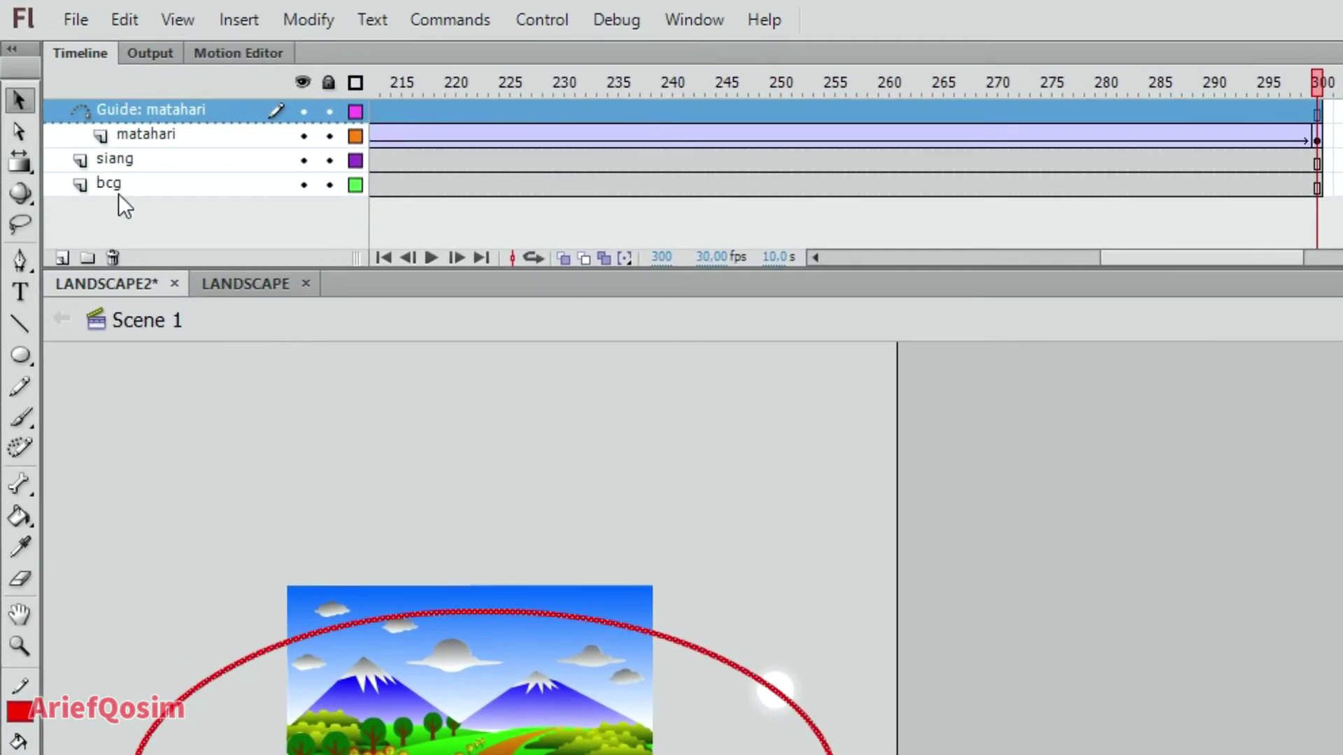
click(63, 258)
double_click(134, 110)
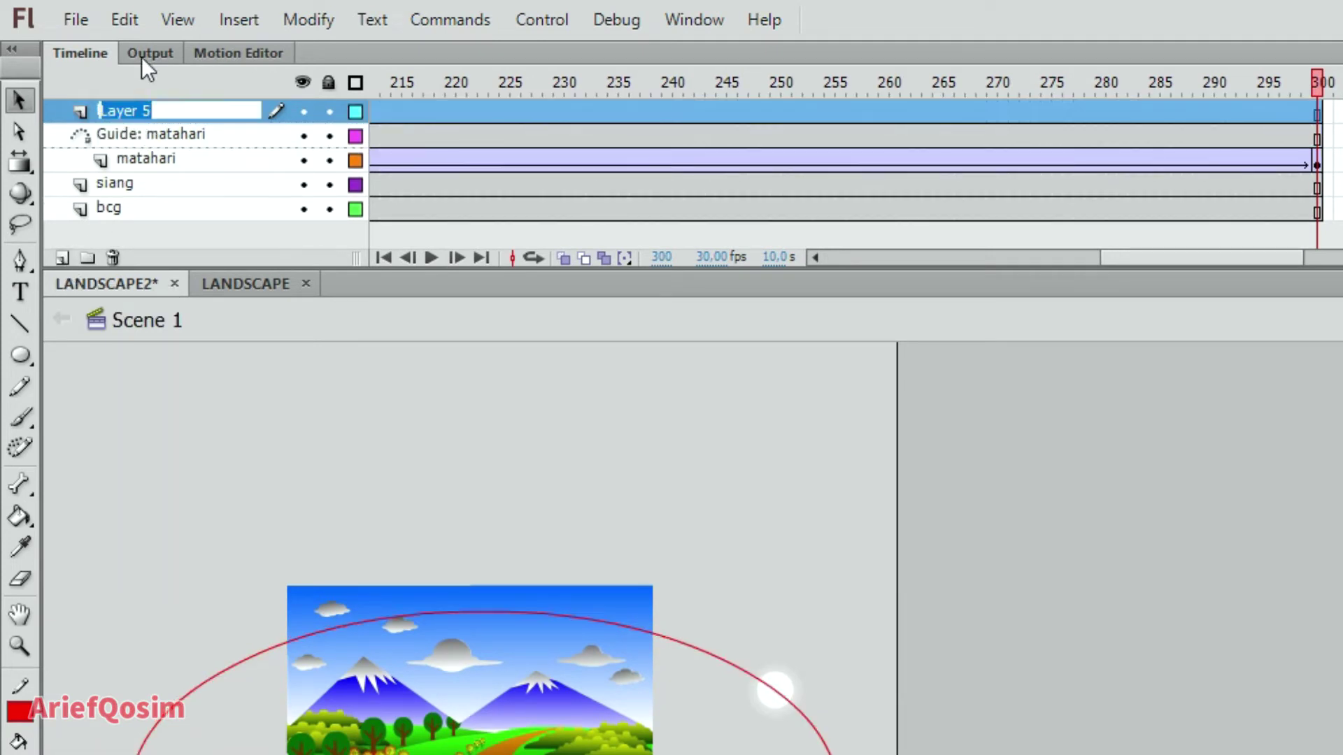
text(bula)
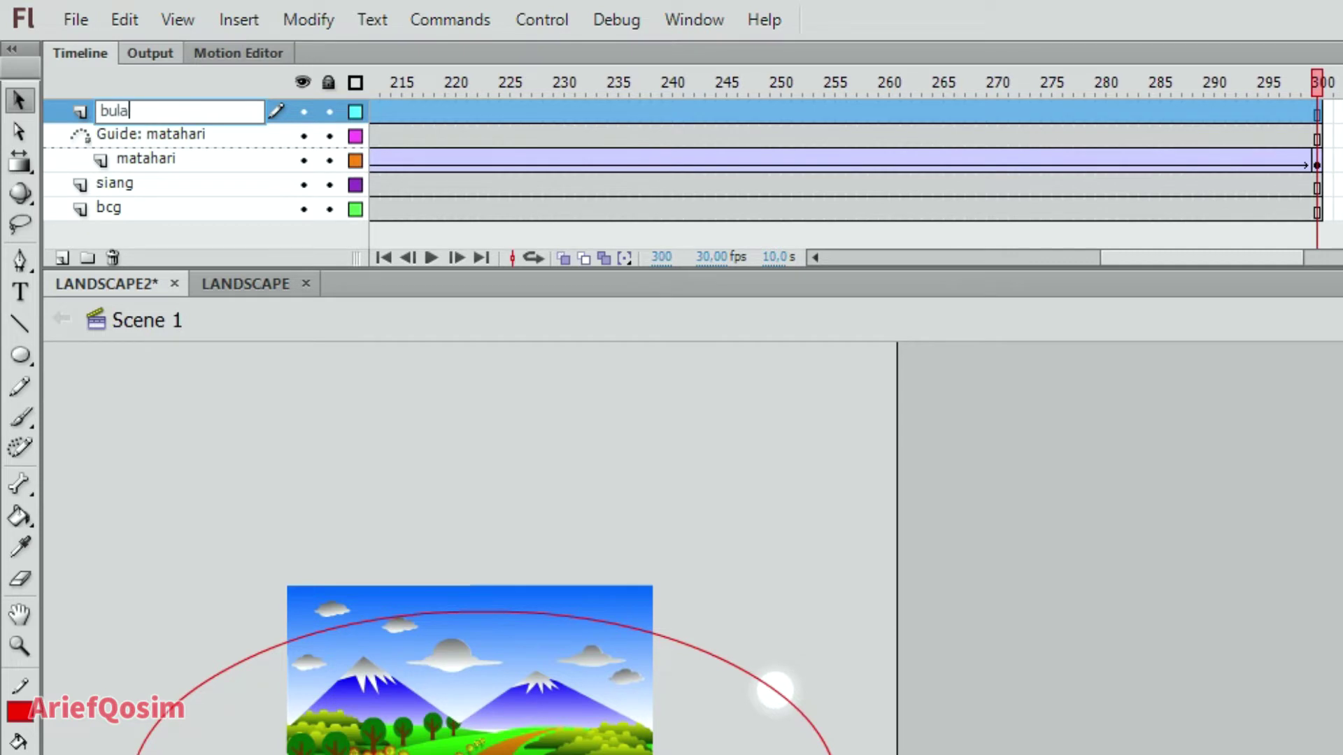
text(n)
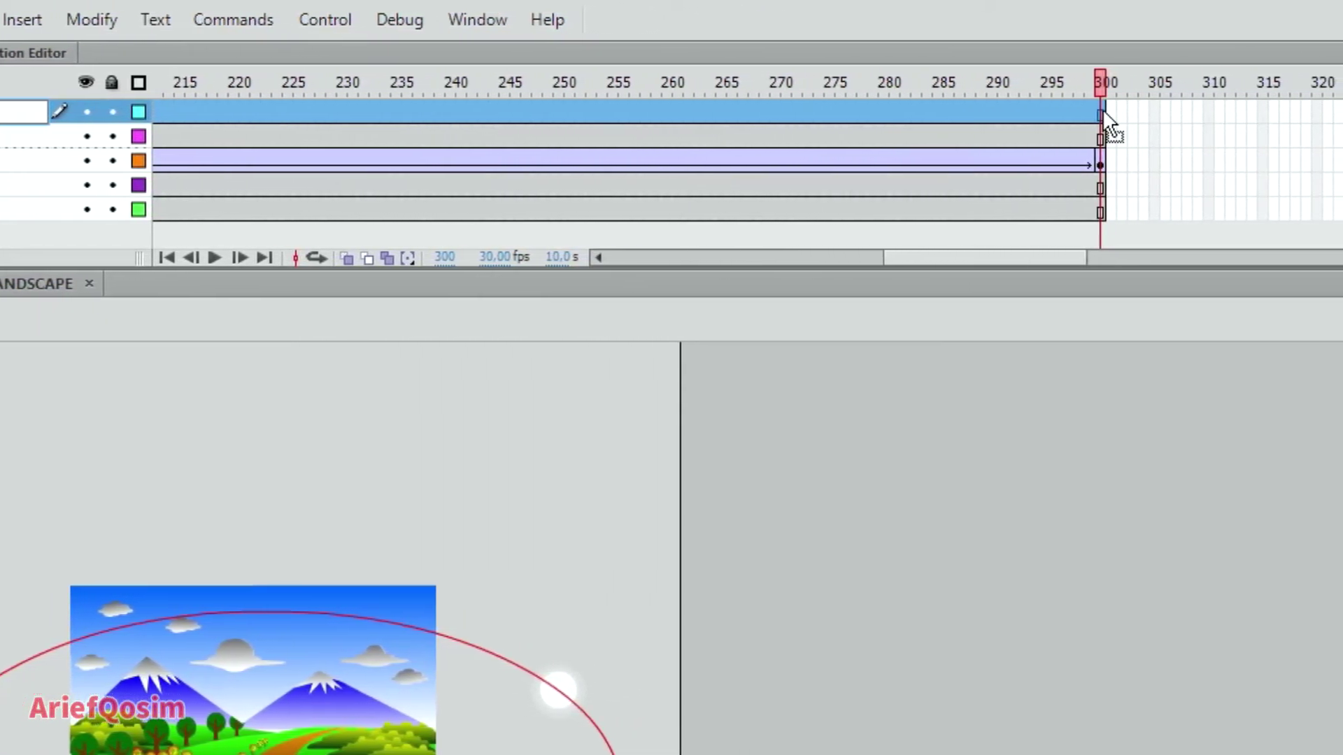
Step: Insert a keyframe at frame 300 of the bulan layer
click(1102, 109)
right_click(1102, 110)
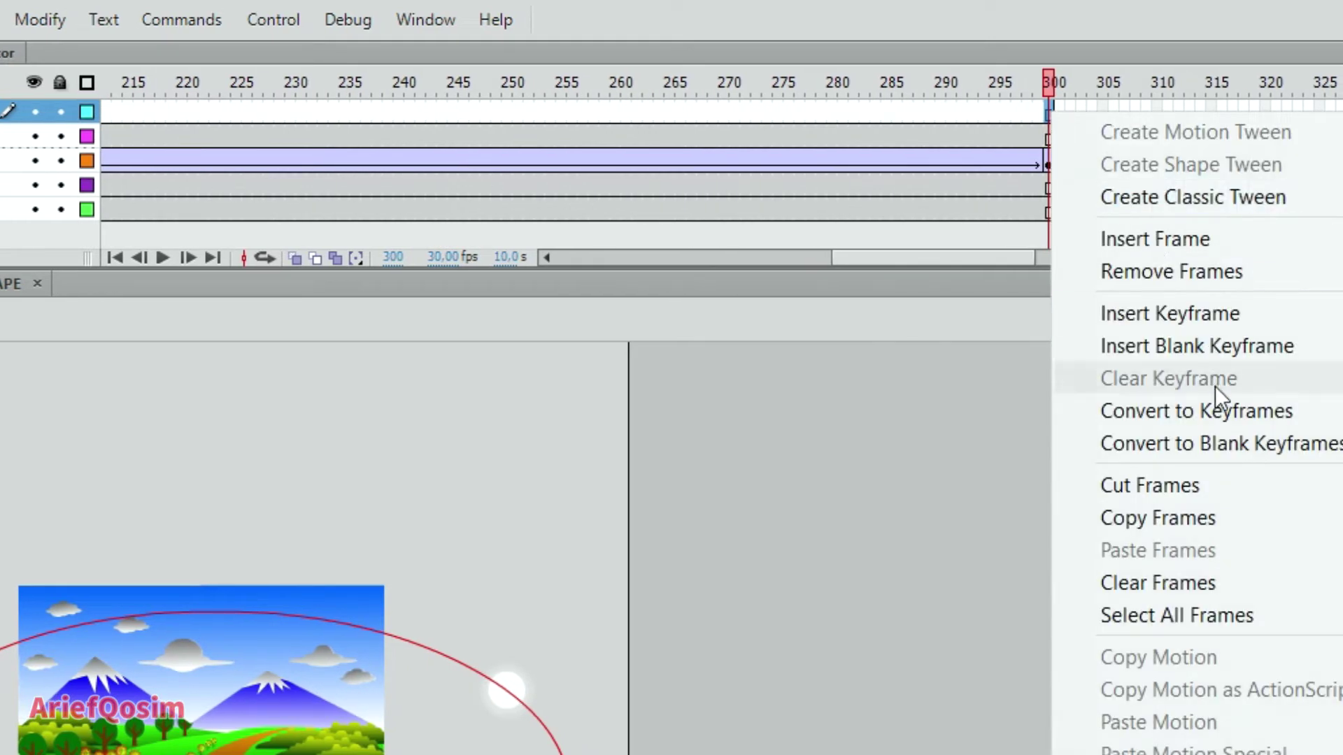
click(1219, 326)
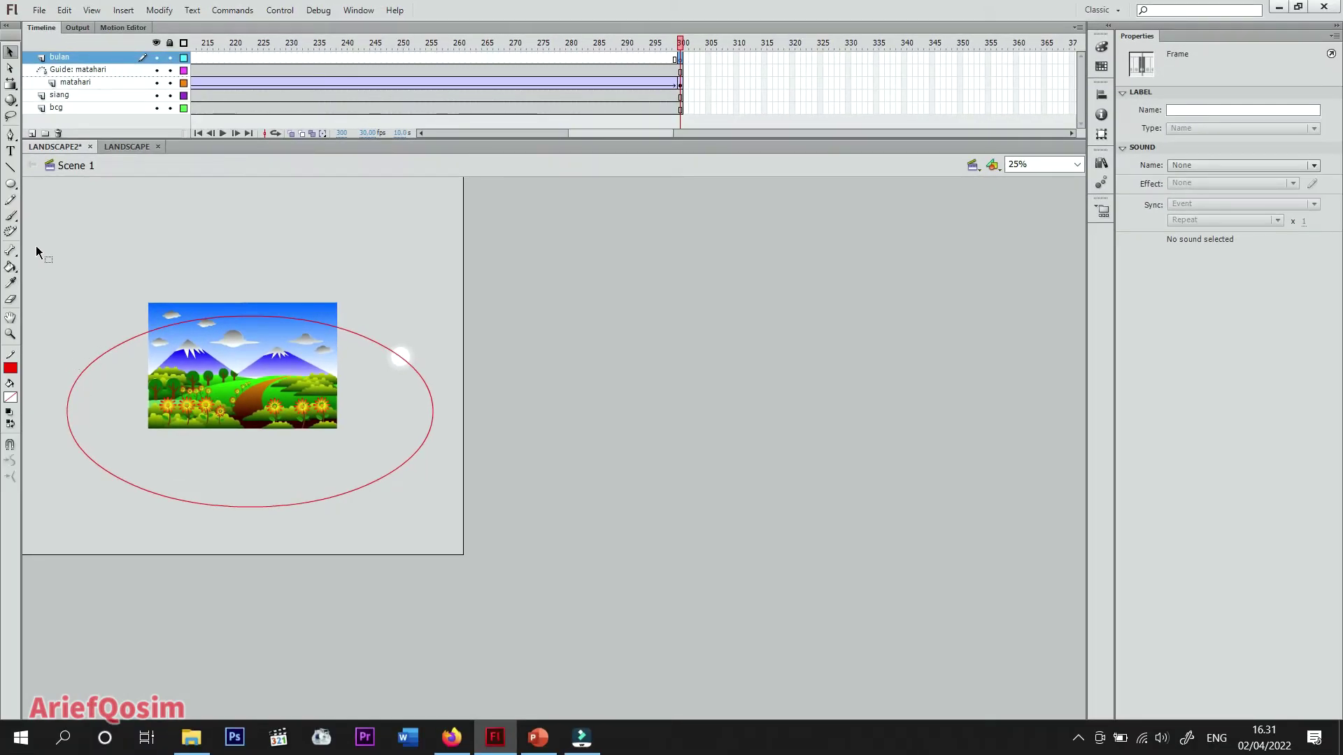
Step: At 100% zoom, draw a light grey #CCCCCC circle without a stroke, about 142 px across, left of the landscape with the Oval tool
click(1078, 163)
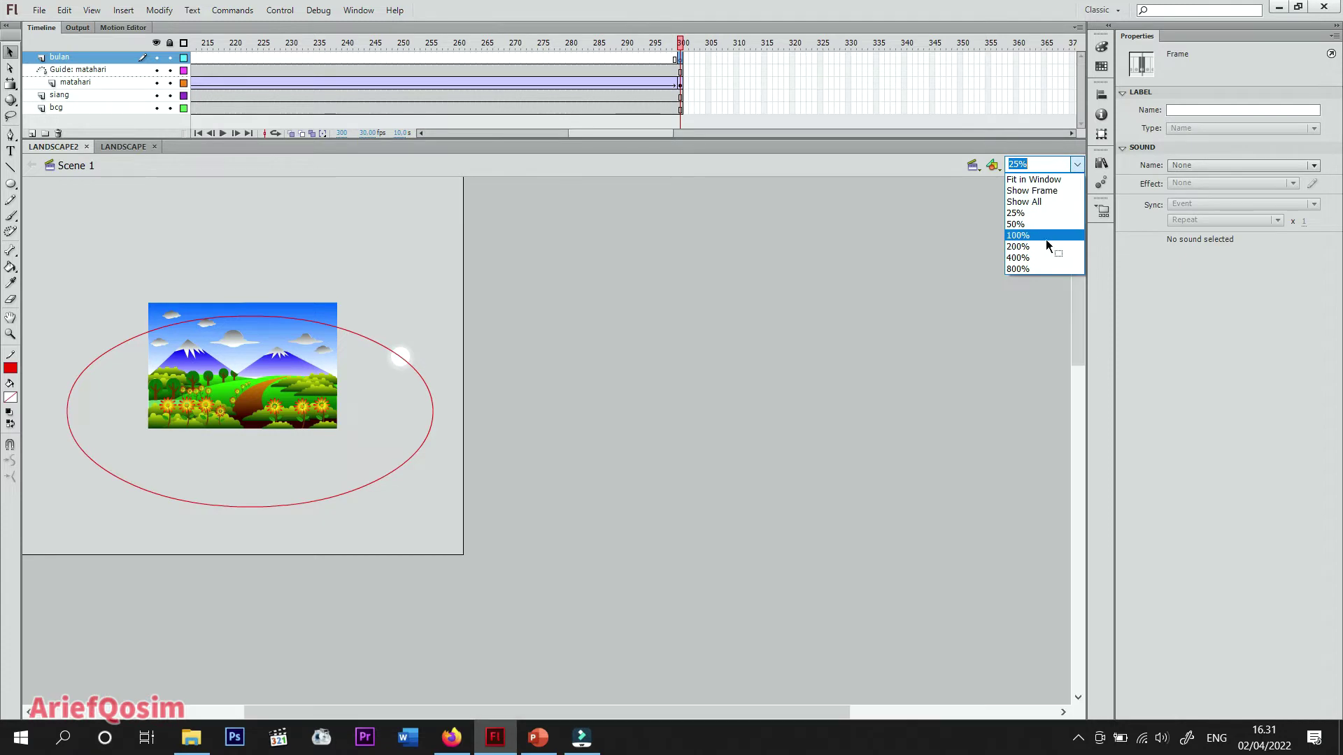
click(1046, 237)
drag(744, 715, 590, 713)
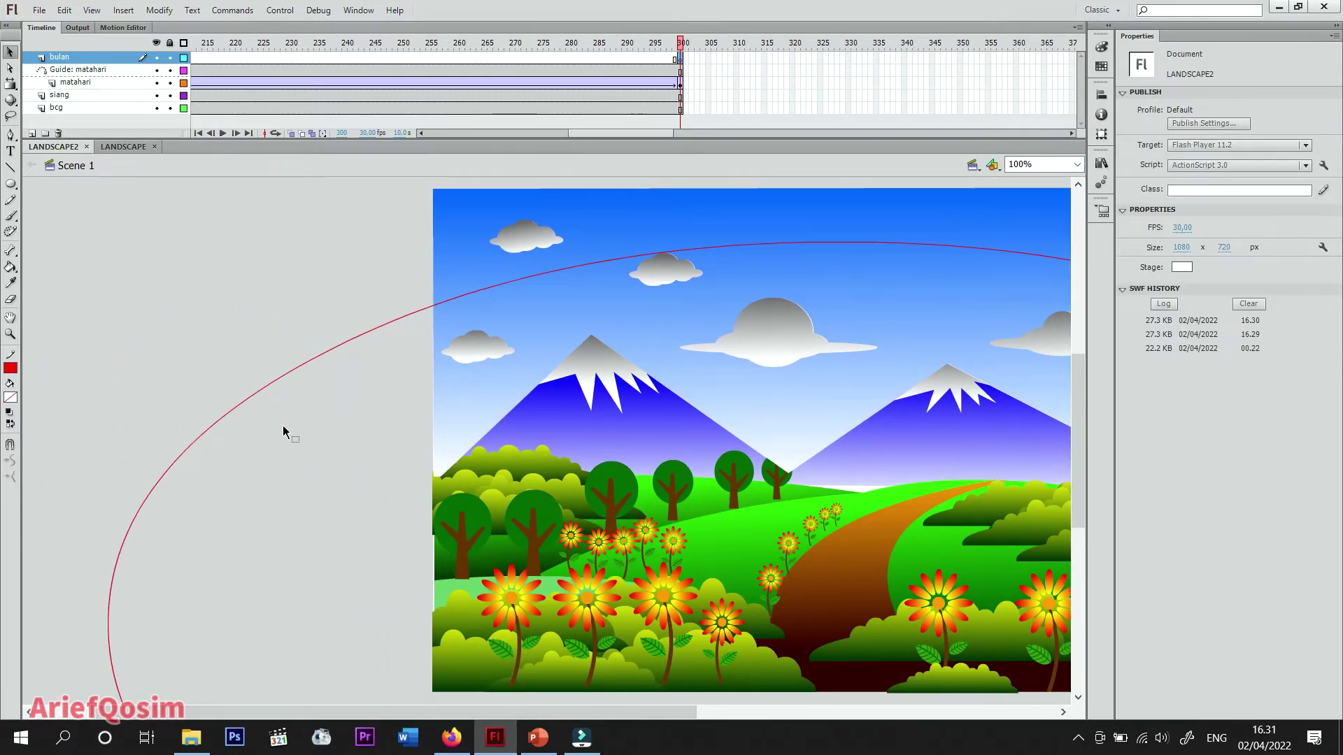
click(11, 183)
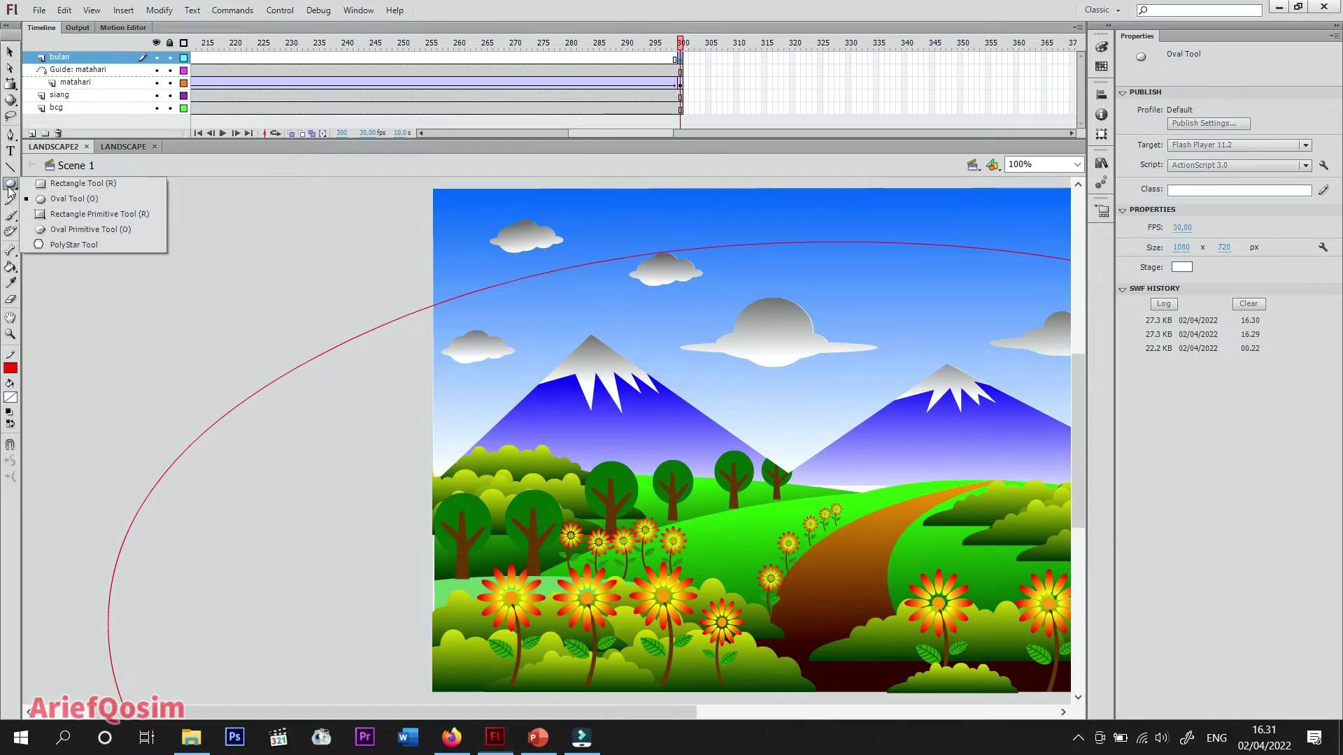
click(49, 199)
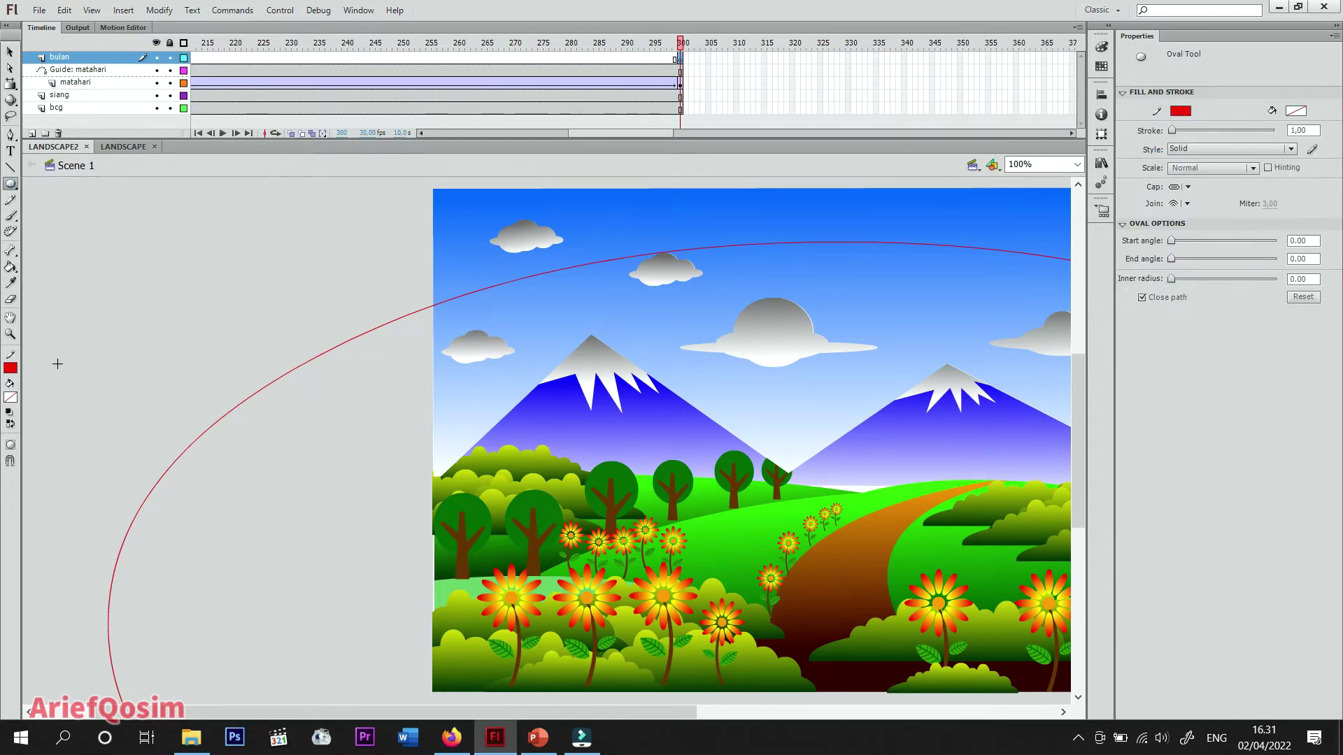
click(13, 400)
click(27, 460)
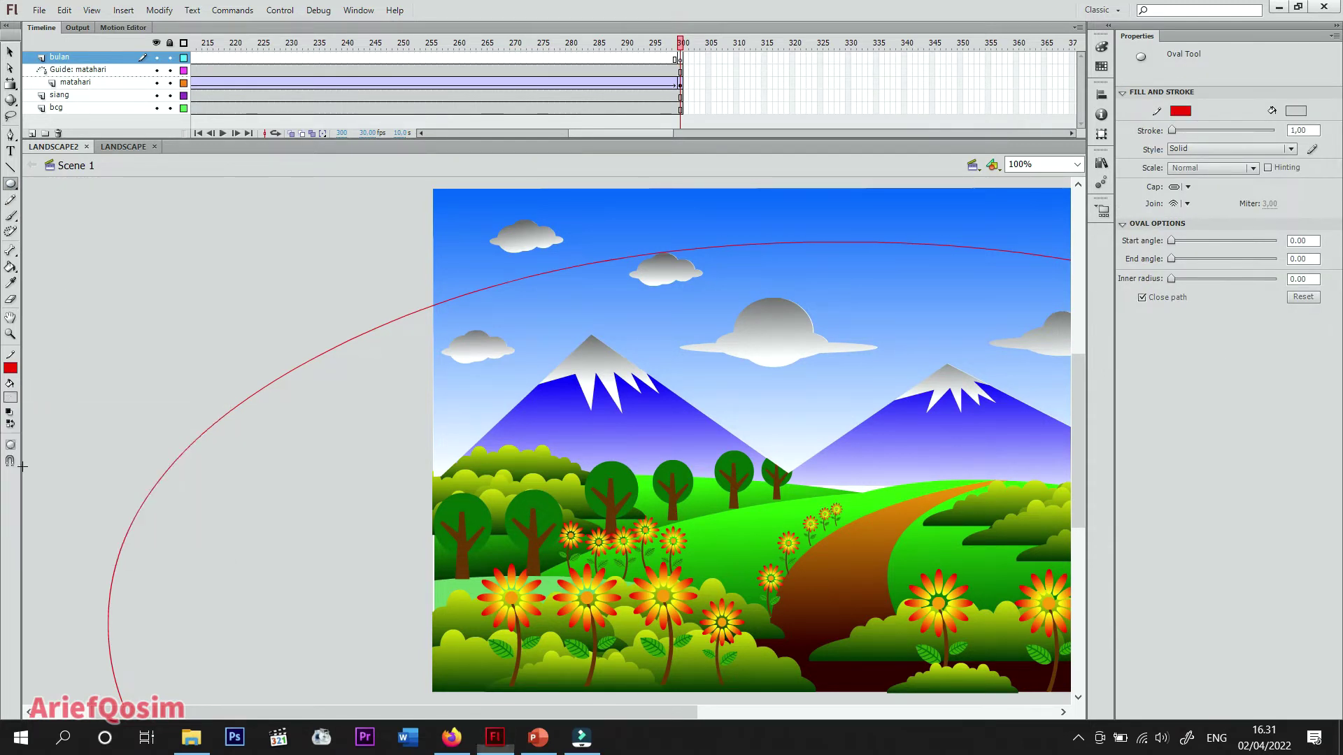
click(15, 373)
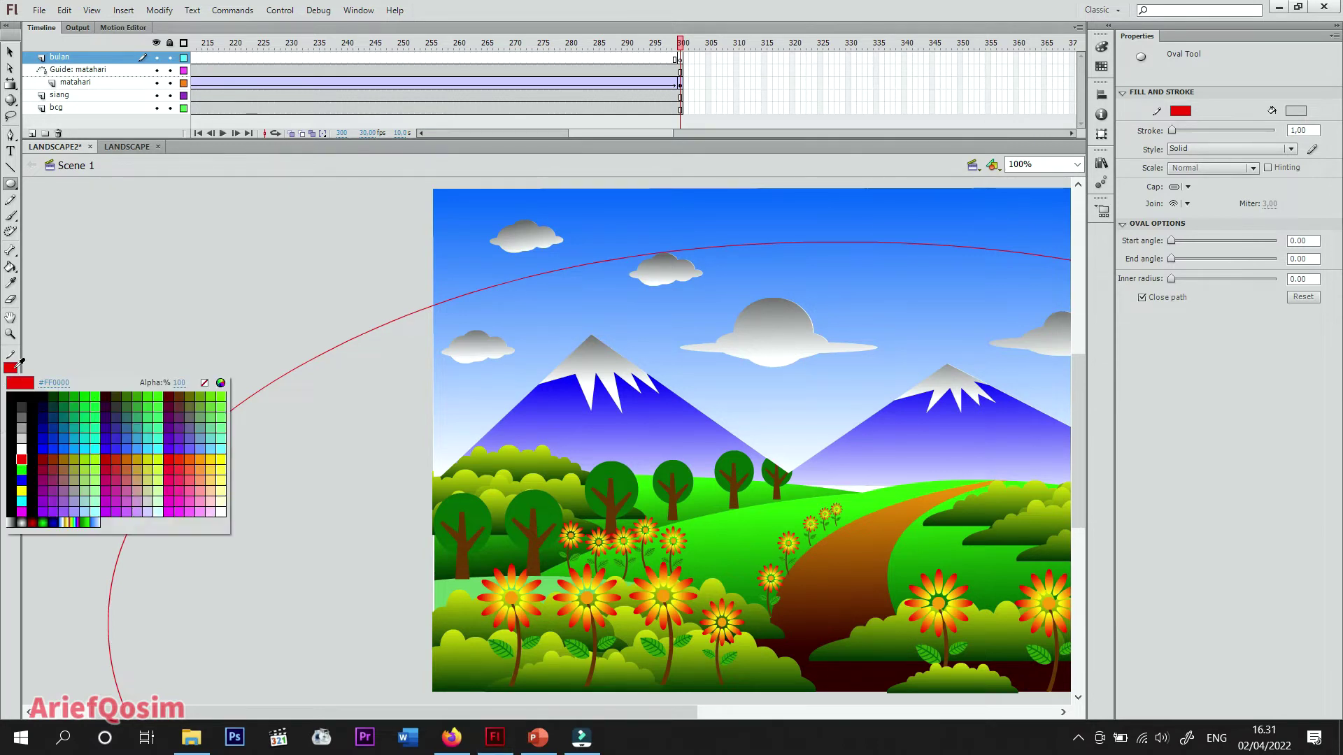
click(205, 383)
drag(143, 335, 211, 386)
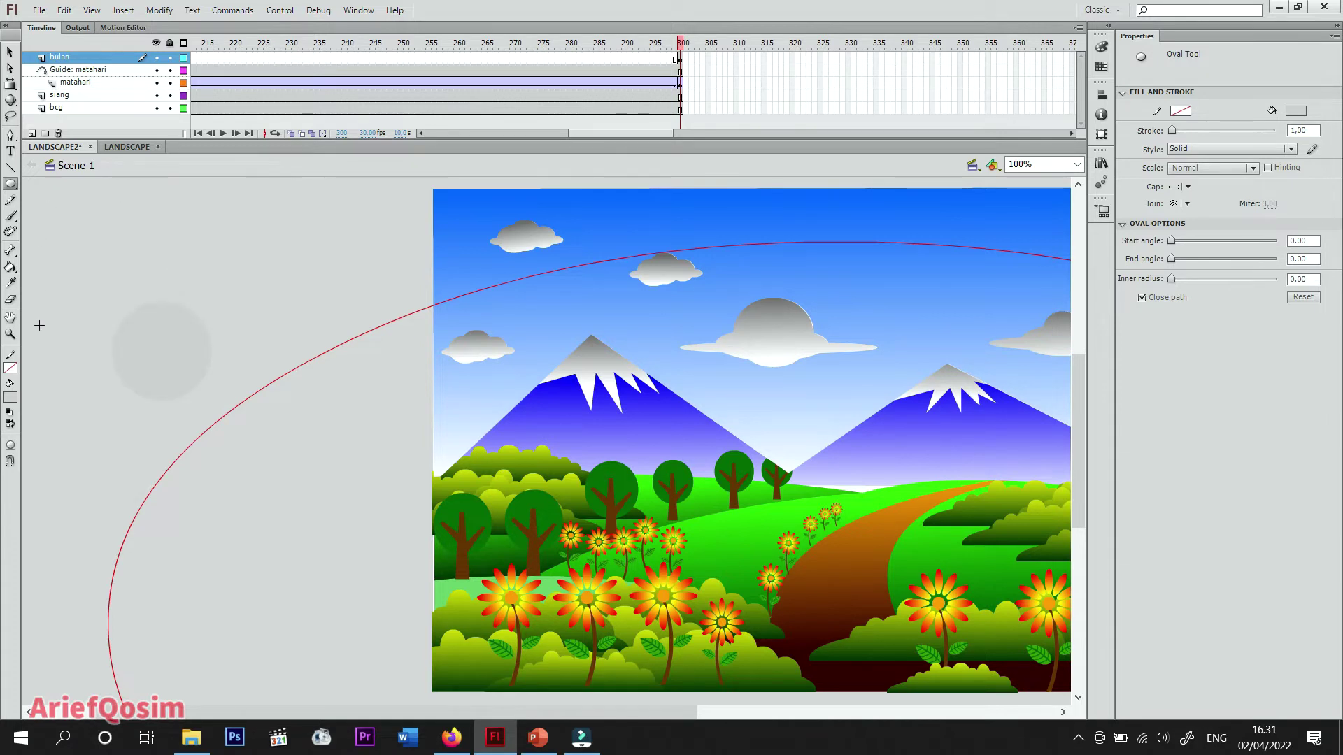
Step: Draw a white circle about 112 px across over the grey circle's right part and delete it to cut out a crescent
click(12, 397)
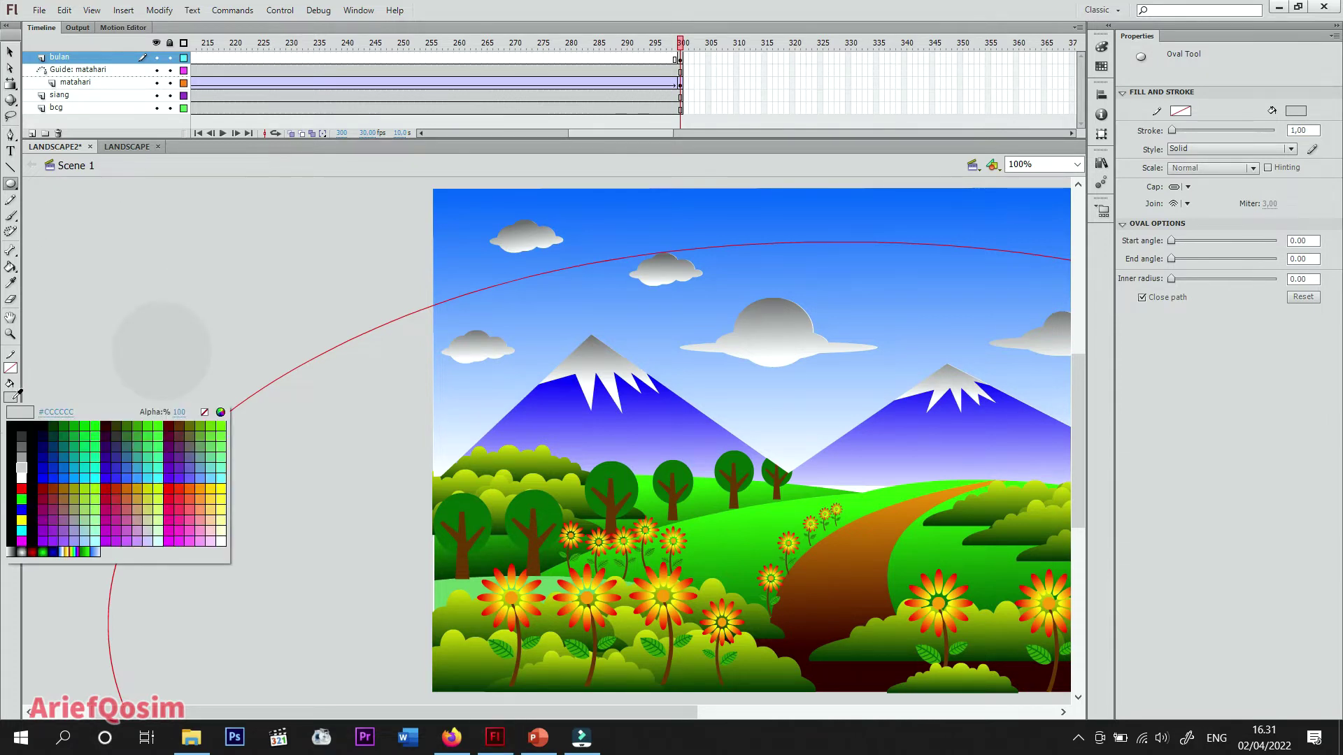
click(23, 470)
mouse_move(247, 267)
mouse_down()
mouse_move(325, 347)
mouse_move(279, 329)
mouse_move(201, 353)
mouse_move(191, 342)
mouse_up()
click(9, 51)
click(293, 326)
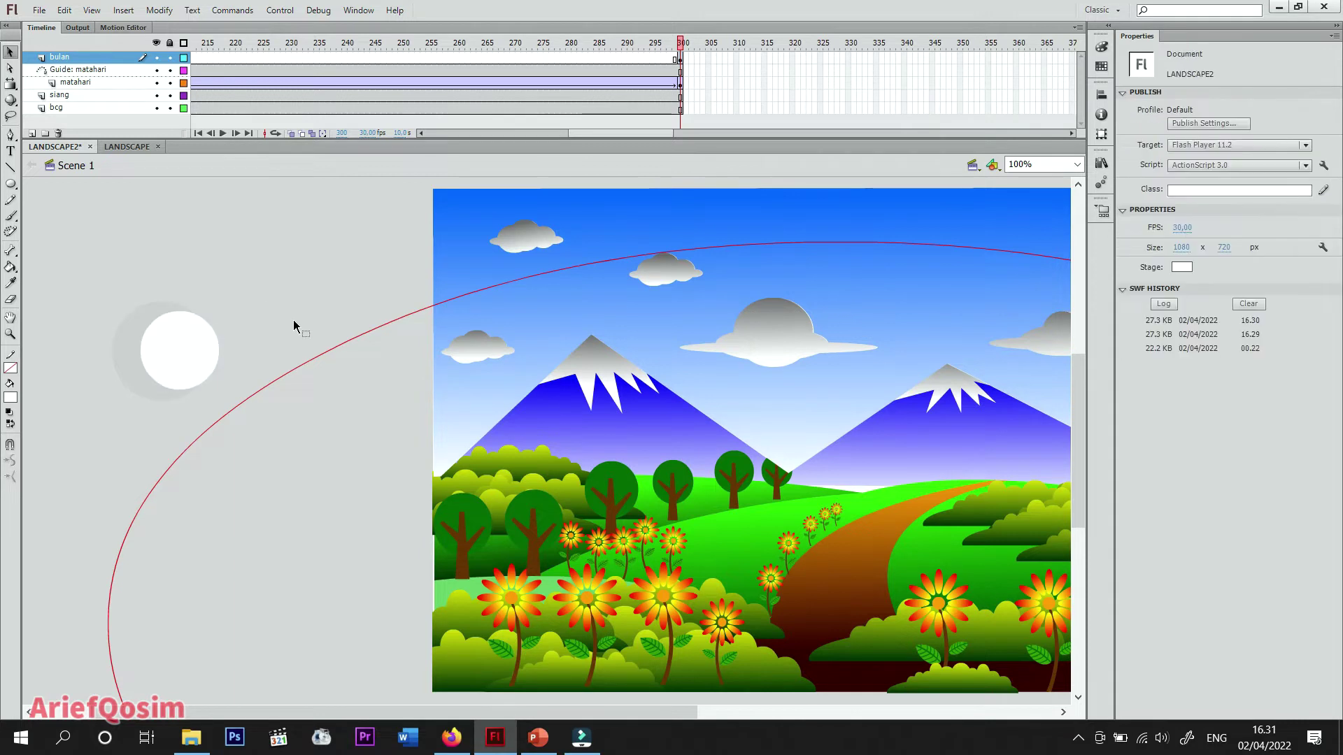
click(202, 362)
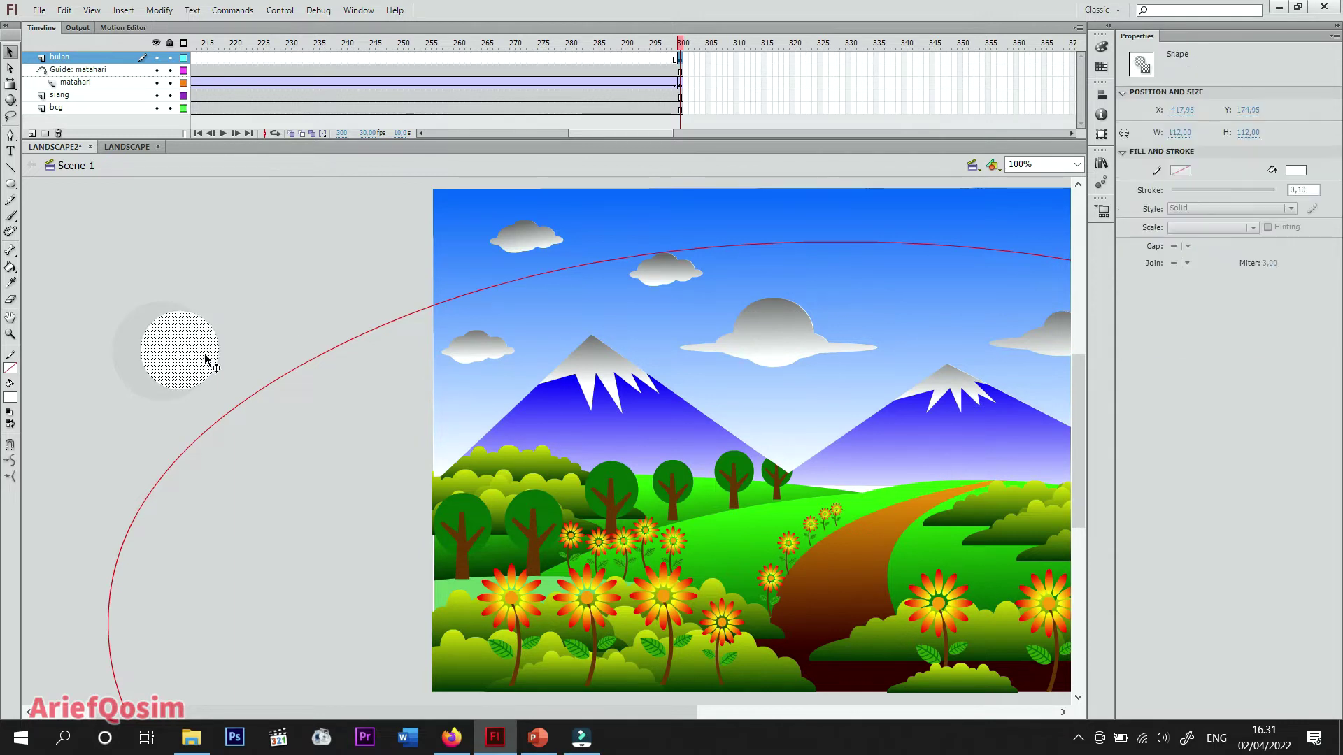
key(Delete)
Step: Fill the crescent with white #FFFFFF and move it onto the oval path left of the landscape
click(144, 322)
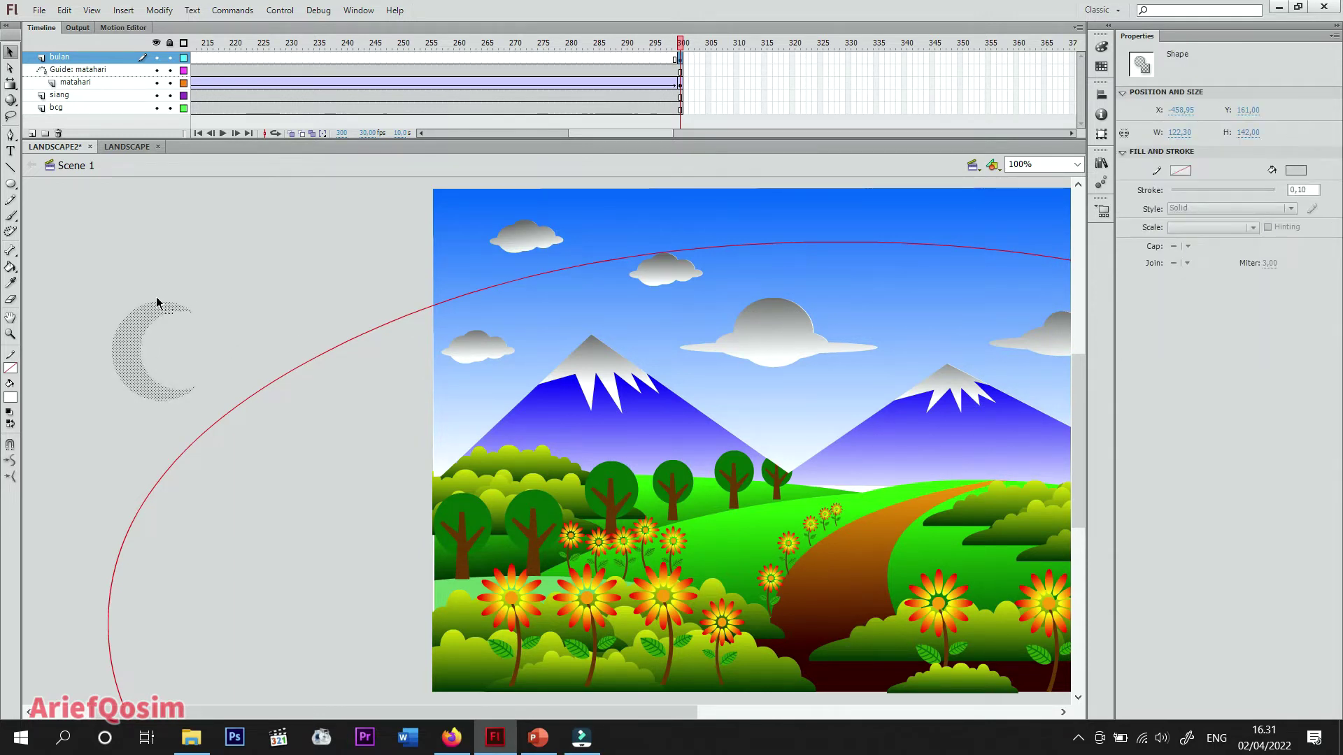
click(12, 397)
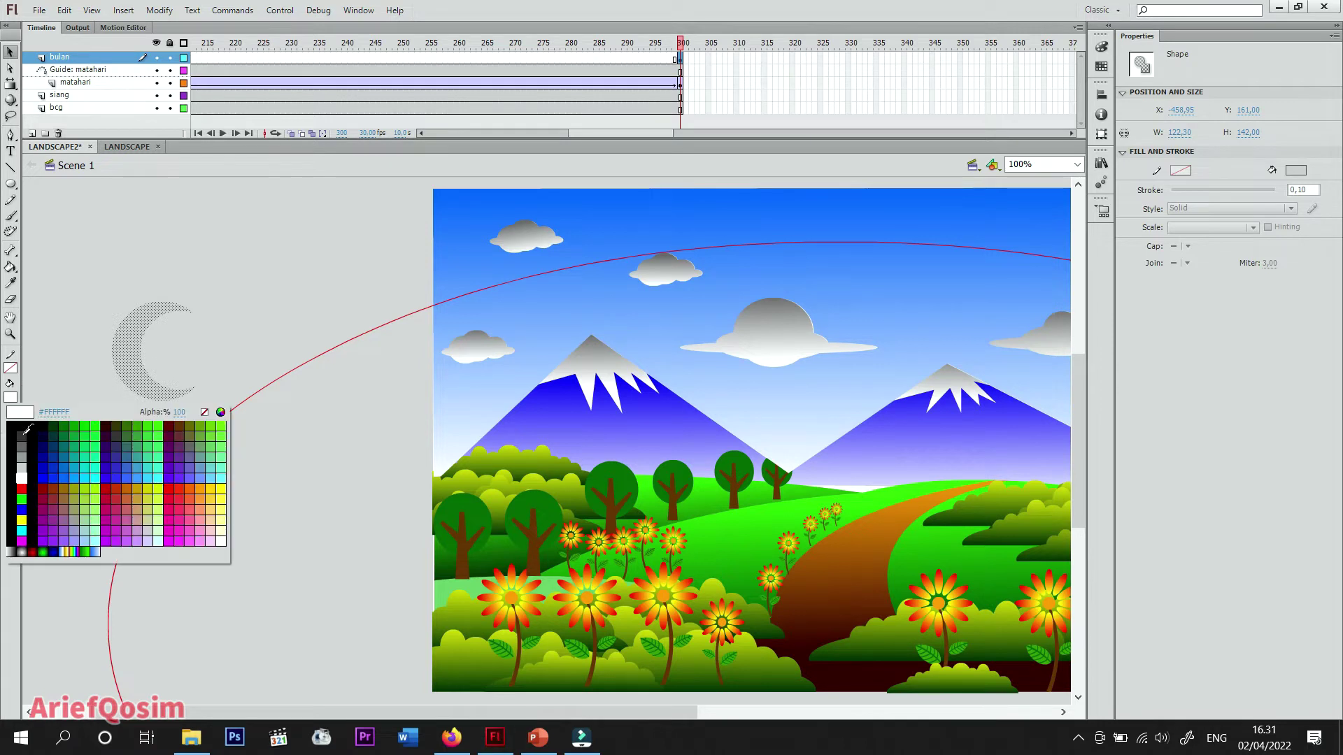
click(21, 476)
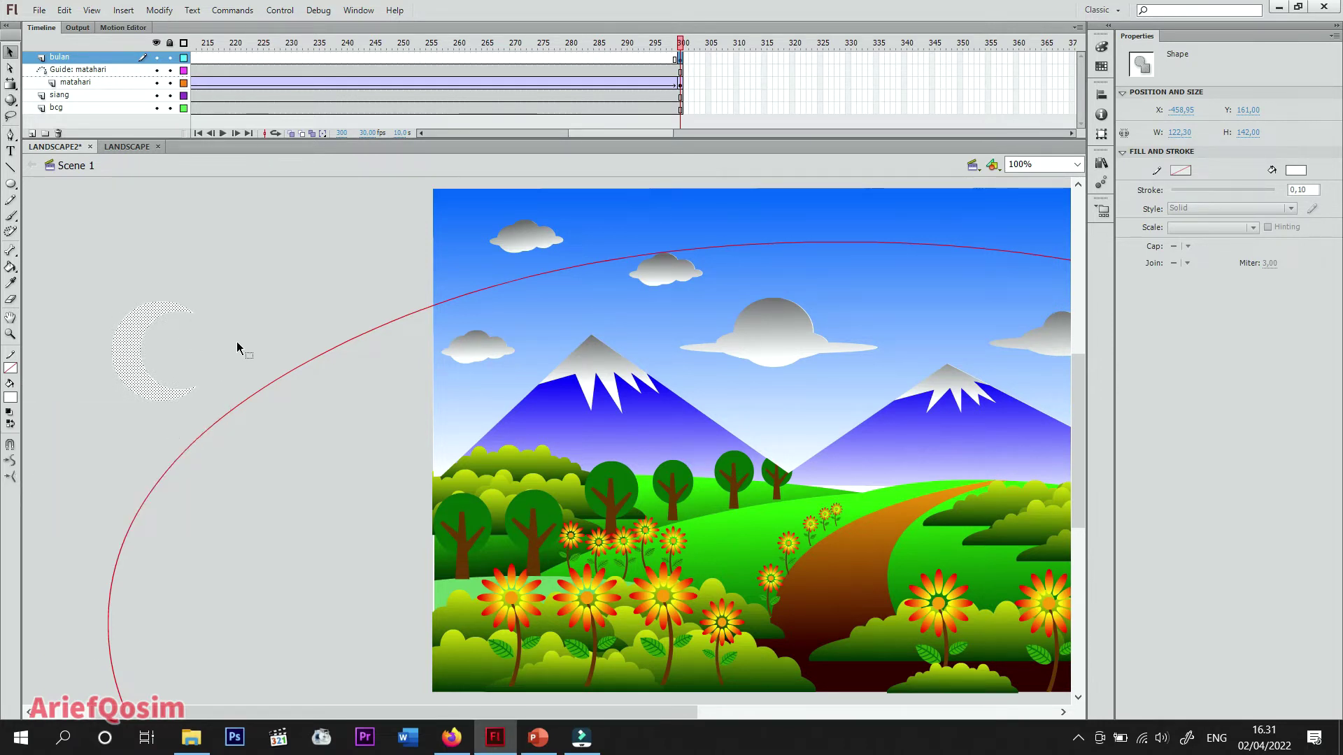
drag(138, 354, 199, 423)
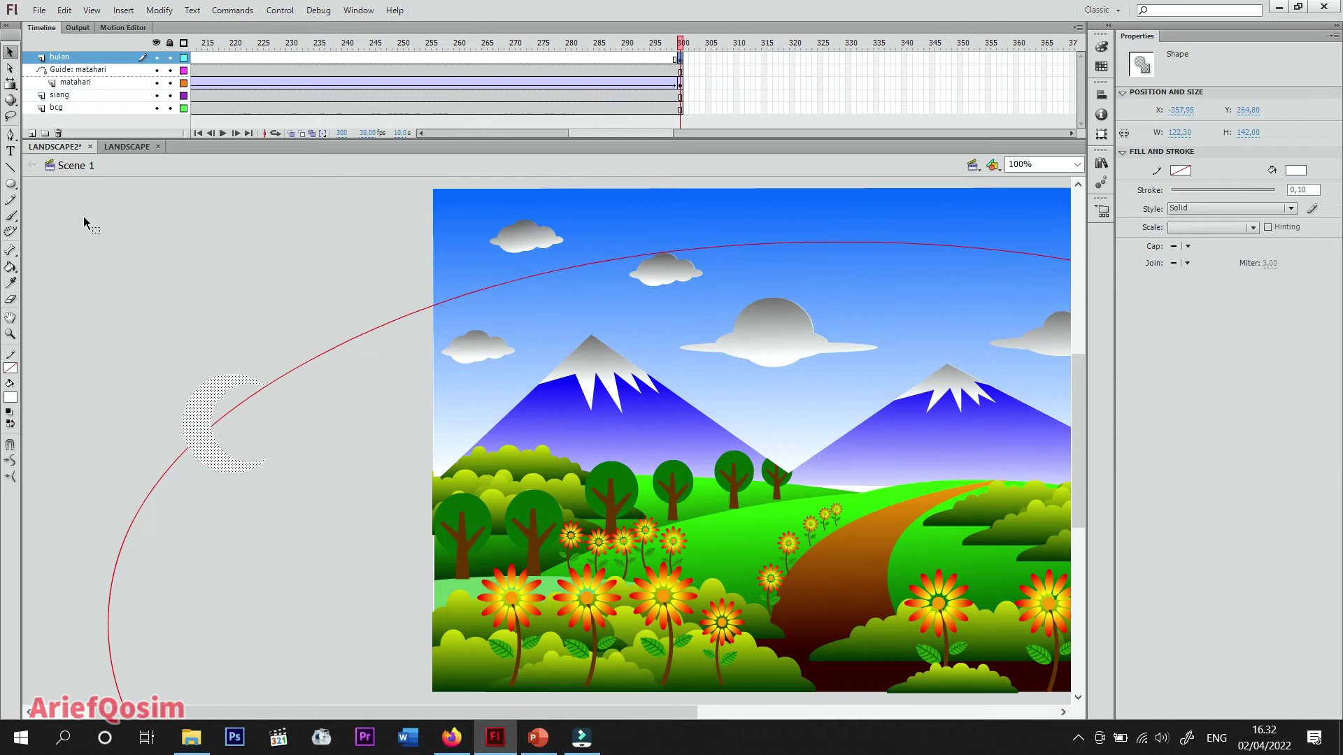
Step: Scale the crescent down to about 109 by 127 px with the Free Transform tool
click(11, 84)
click(168, 360)
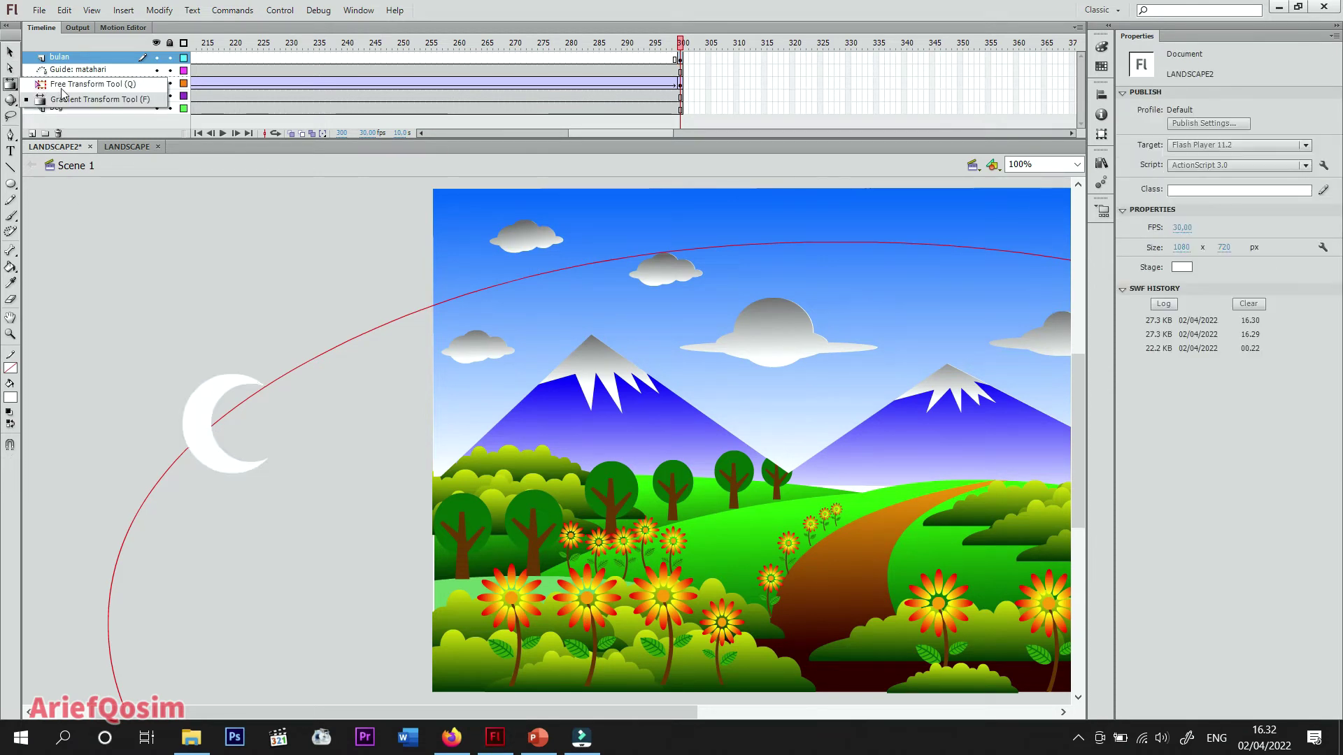
click(203, 413)
drag(268, 375, 259, 385)
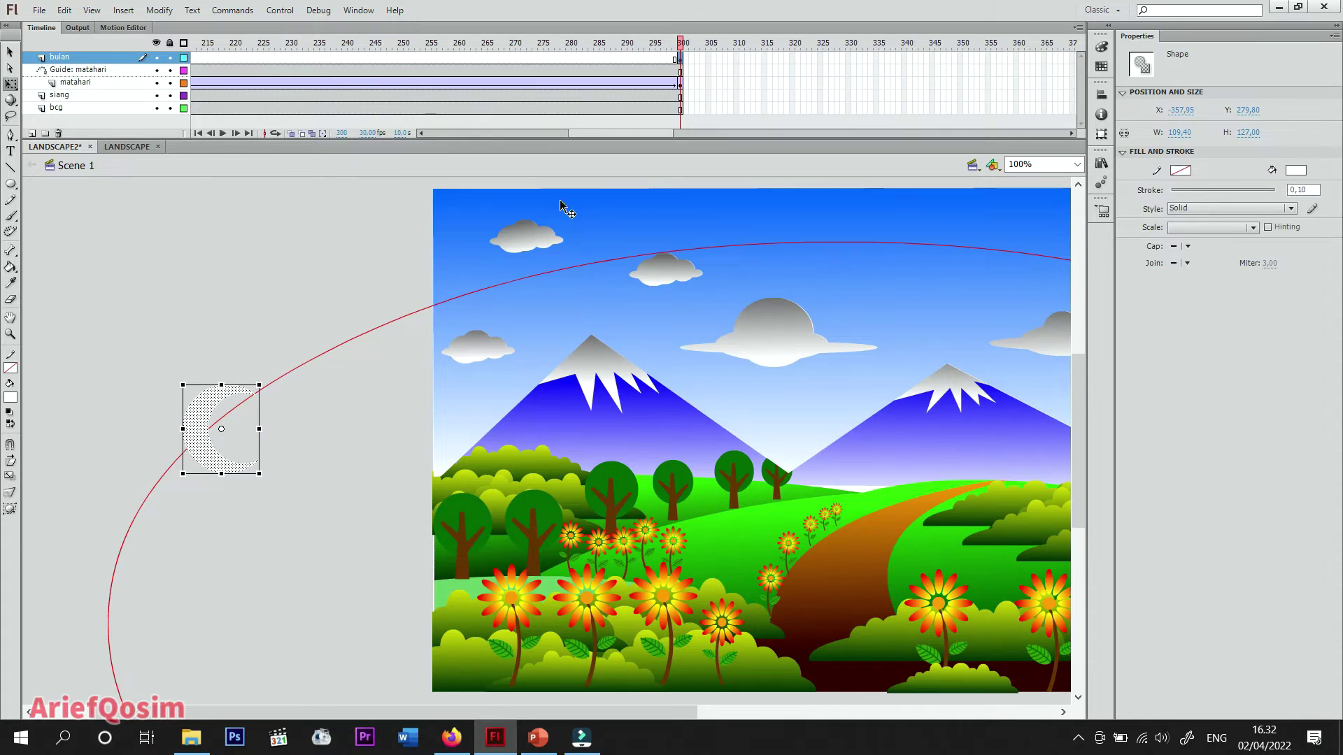
Step: Create a classic tween at bulan's frame 300 and center the moon on the path just left of the landscape, tilted slightly counterclockwise
right_click(683, 62)
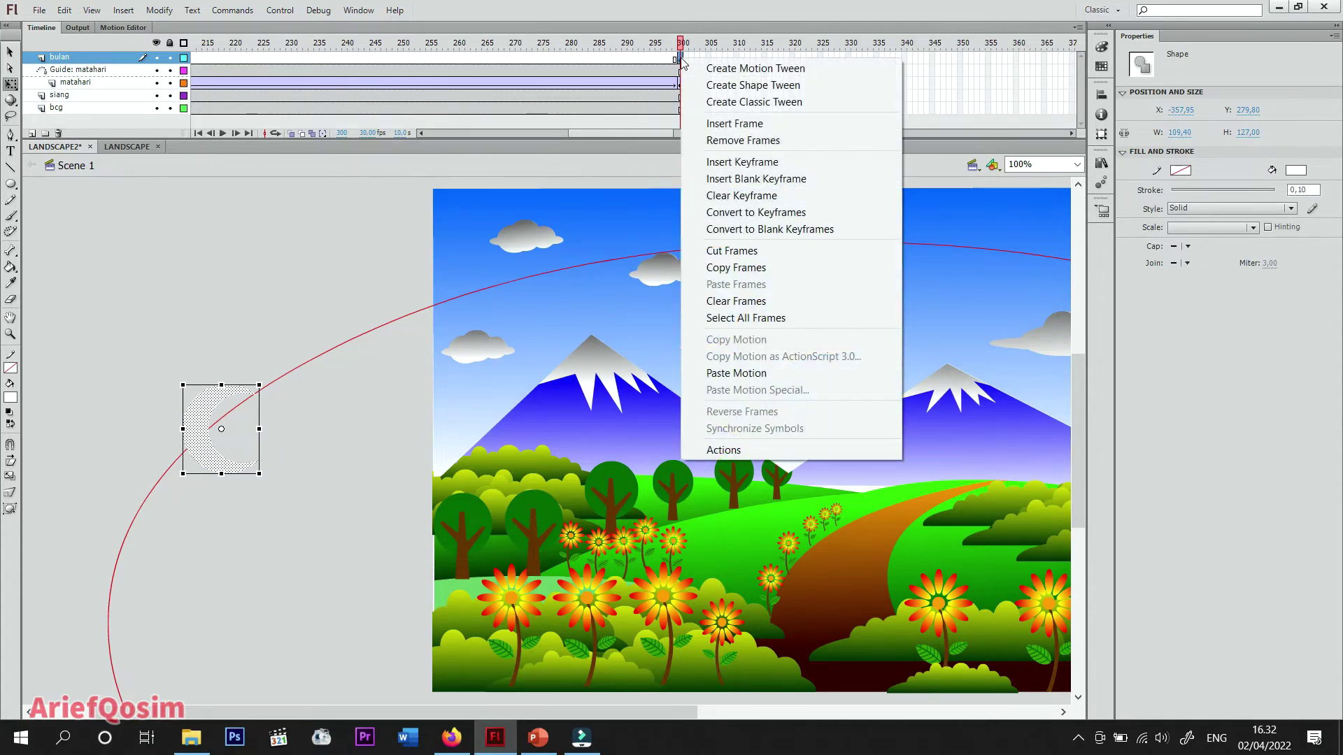
click(758, 103)
drag(228, 470, 295, 415)
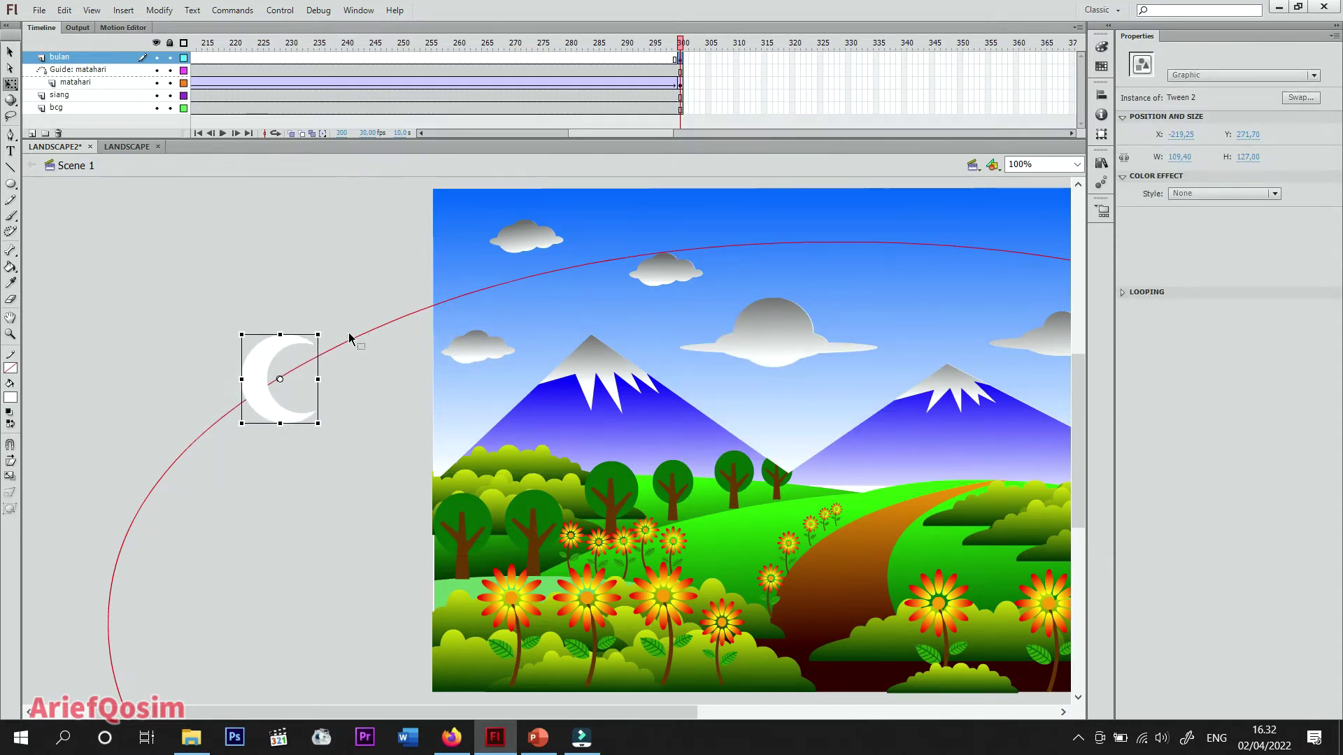
drag(327, 319, 336, 334)
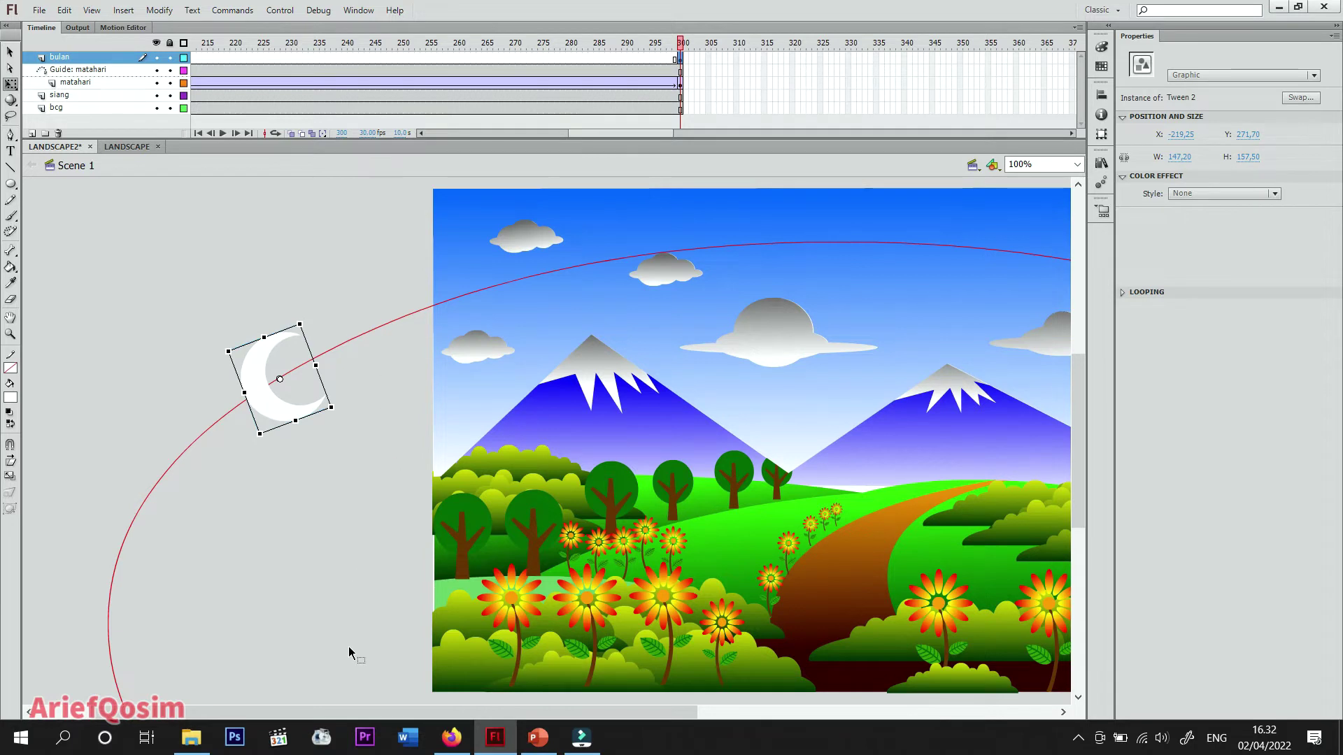
Step: Insert a keyframe at frame 600 of the bulan layer
drag(642, 715, 774, 710)
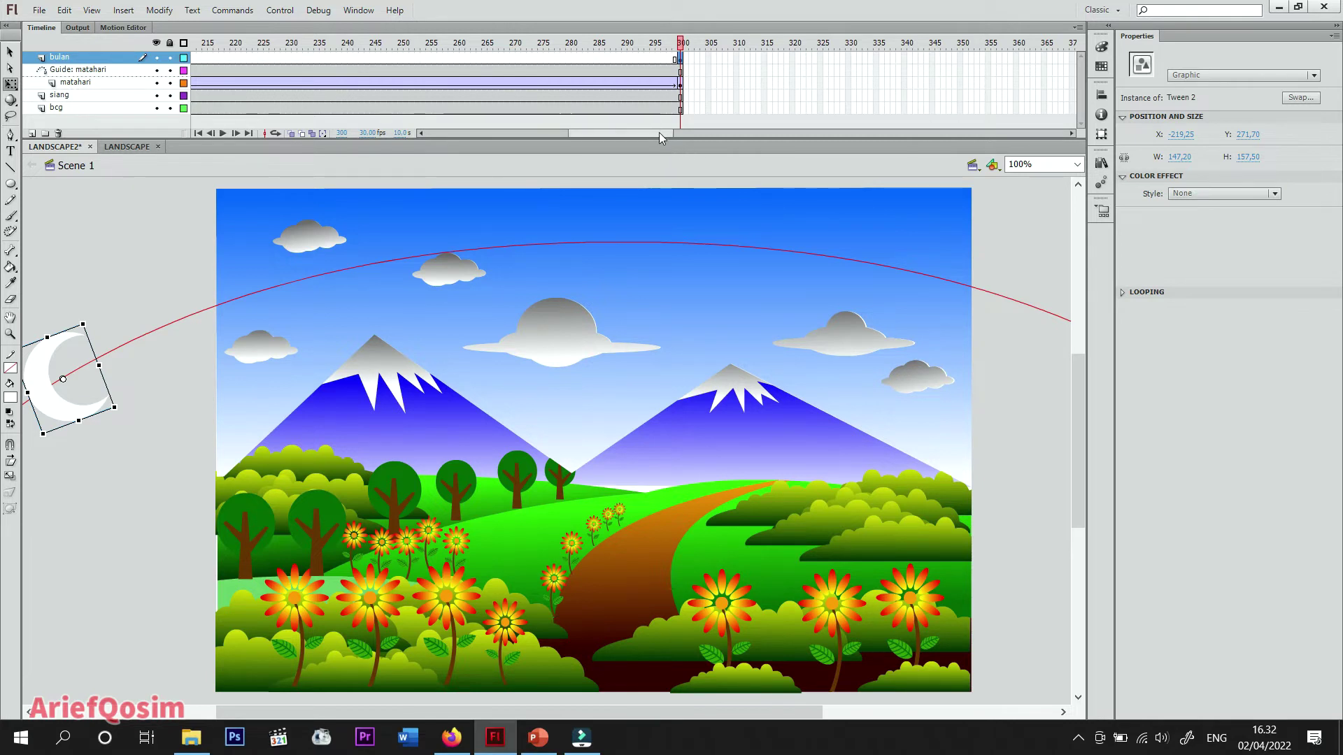
drag(659, 133, 873, 135)
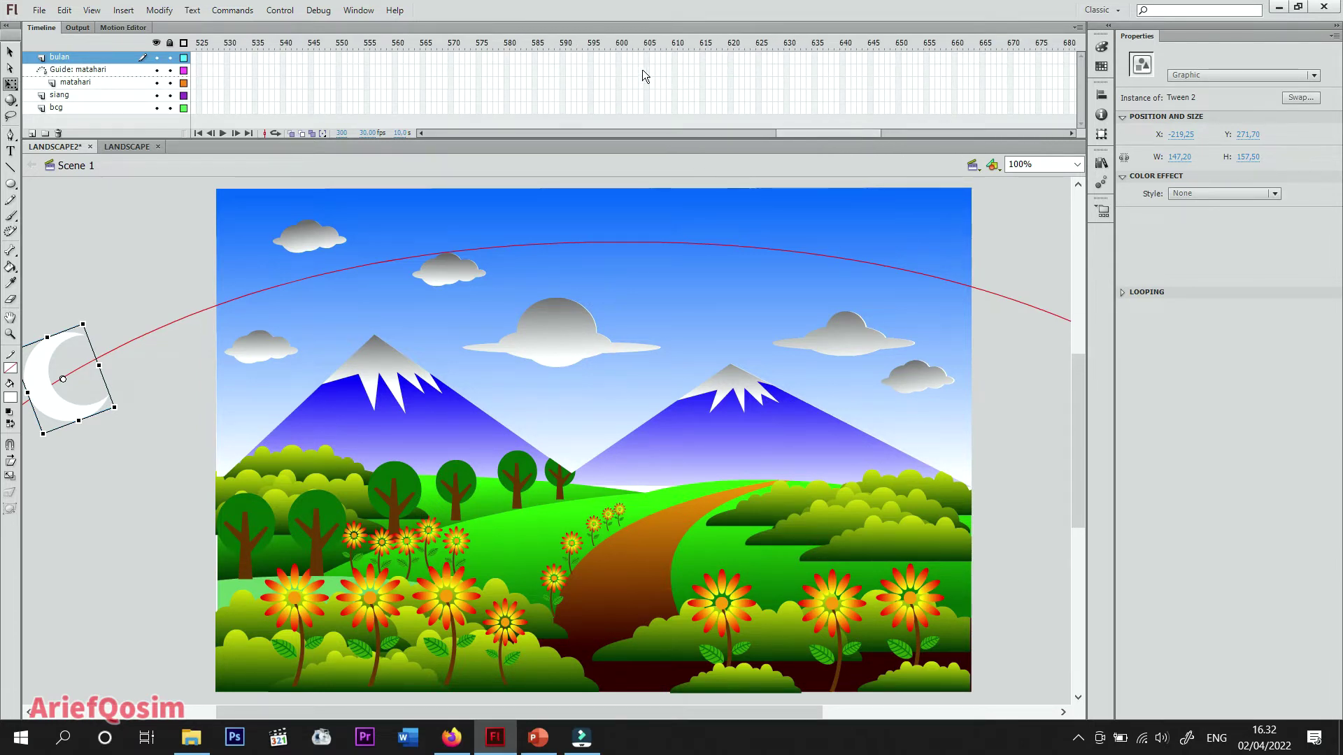
right_click(618, 58)
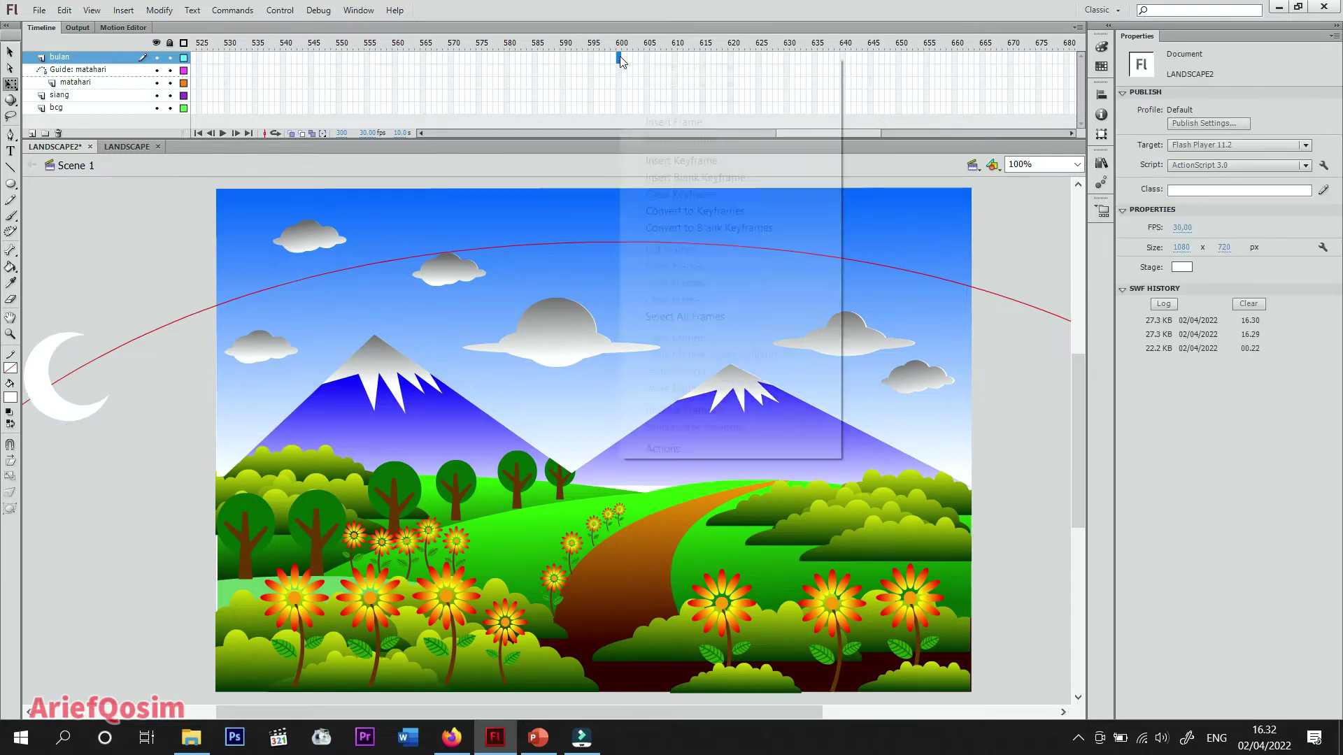
click(680, 160)
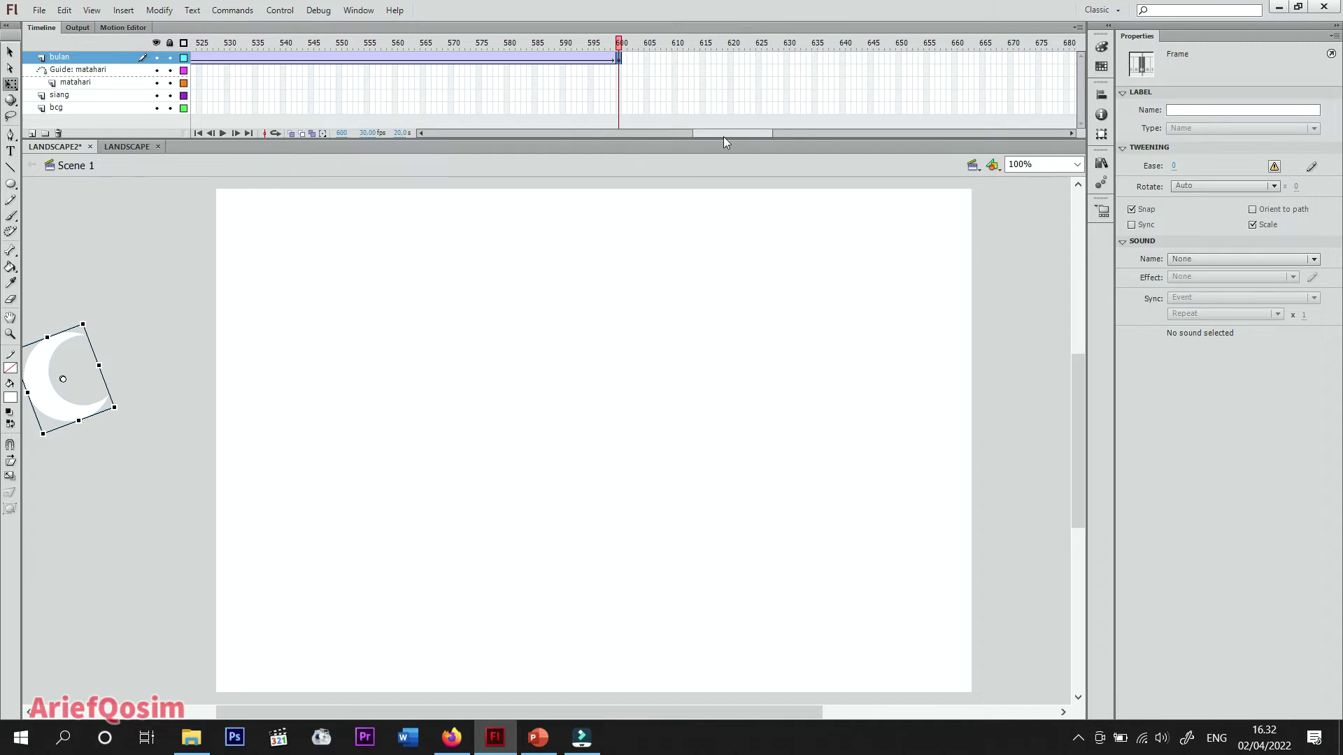
Step: Add a classic motion guide to the bulan layer
drag(724, 136, 540, 129)
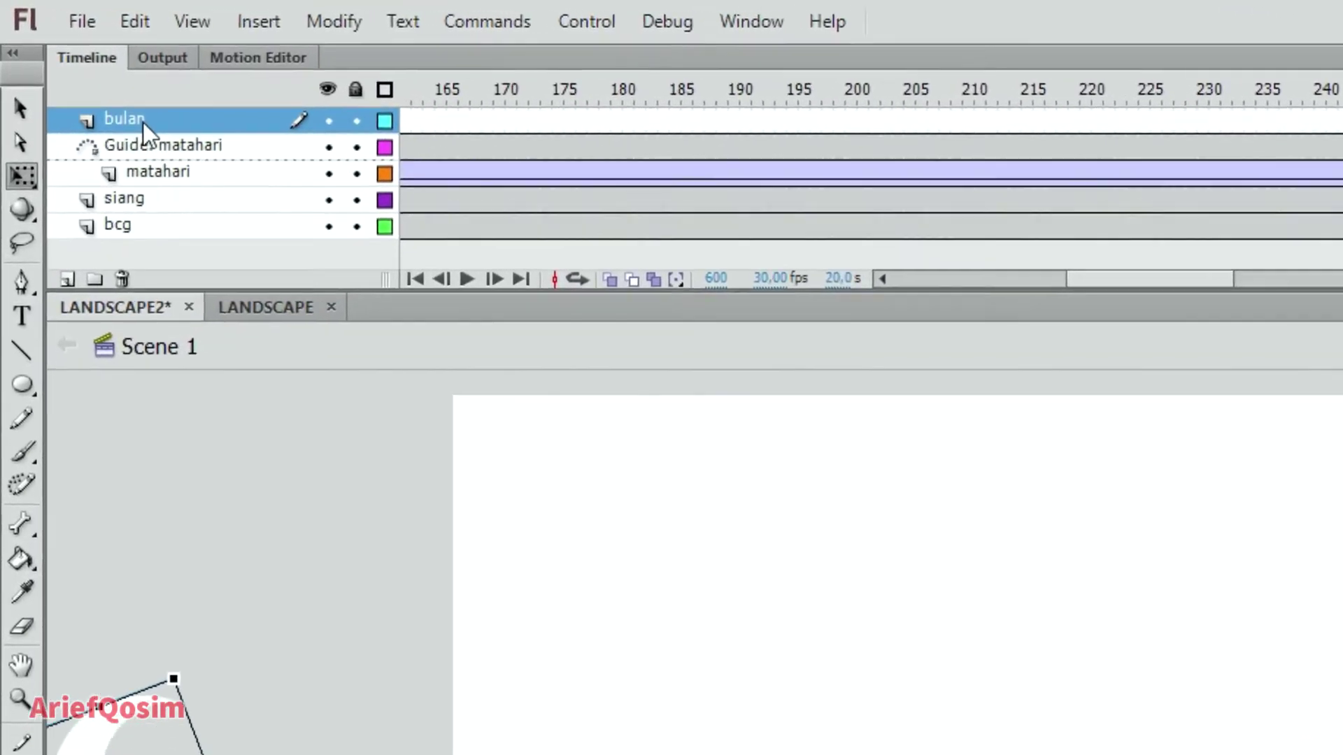
click(103, 86)
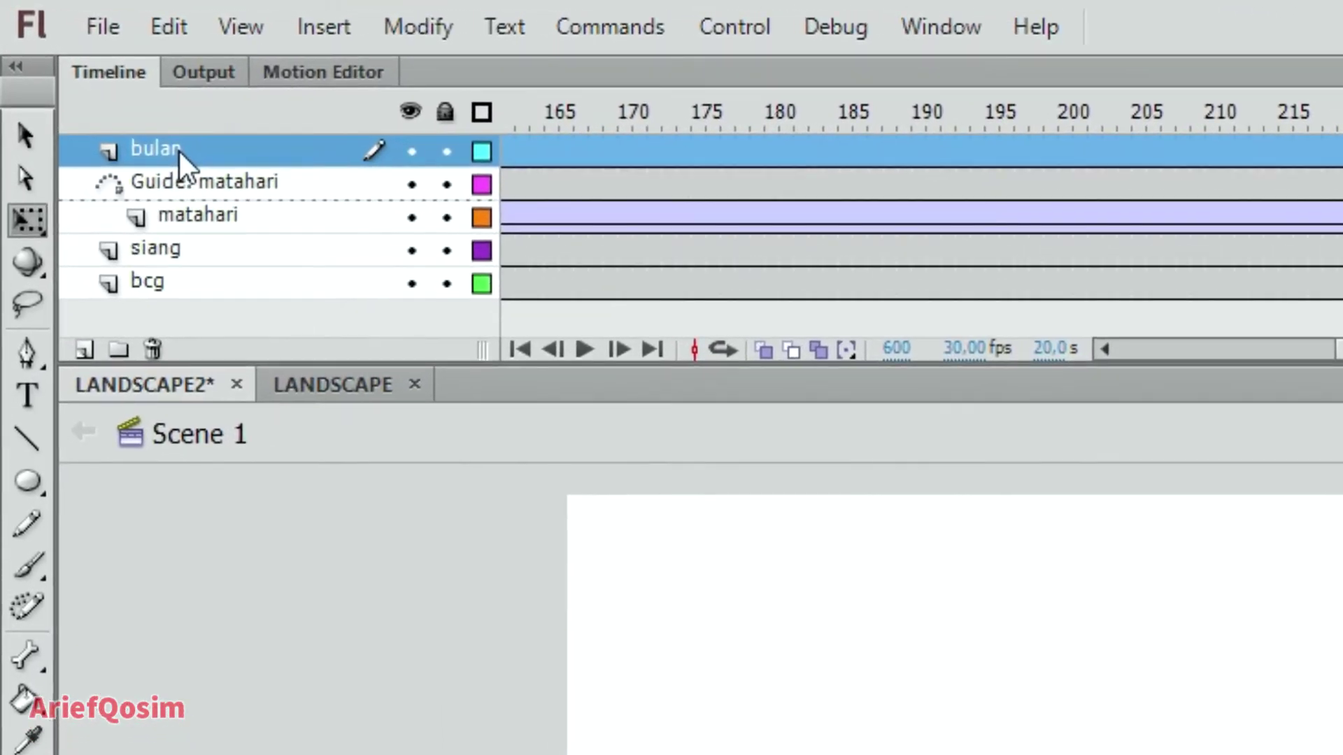
right_click(179, 151)
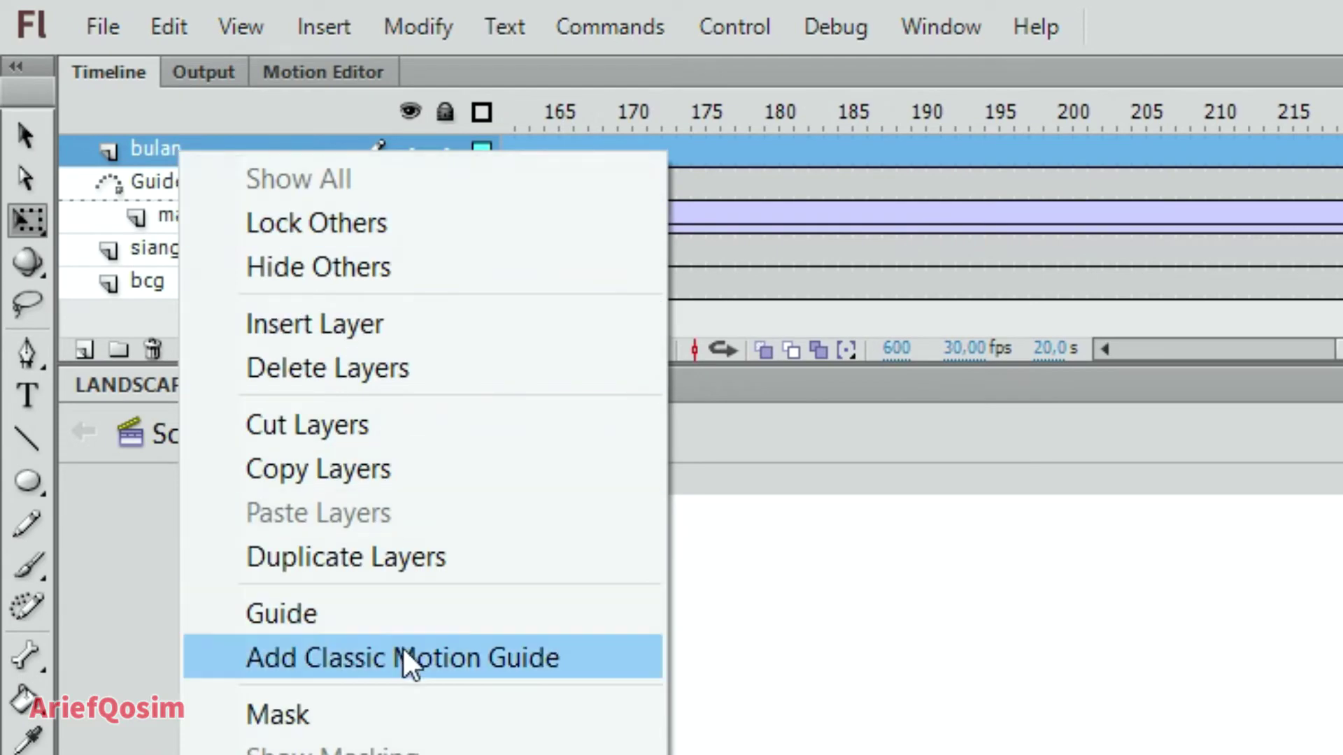
click(408, 666)
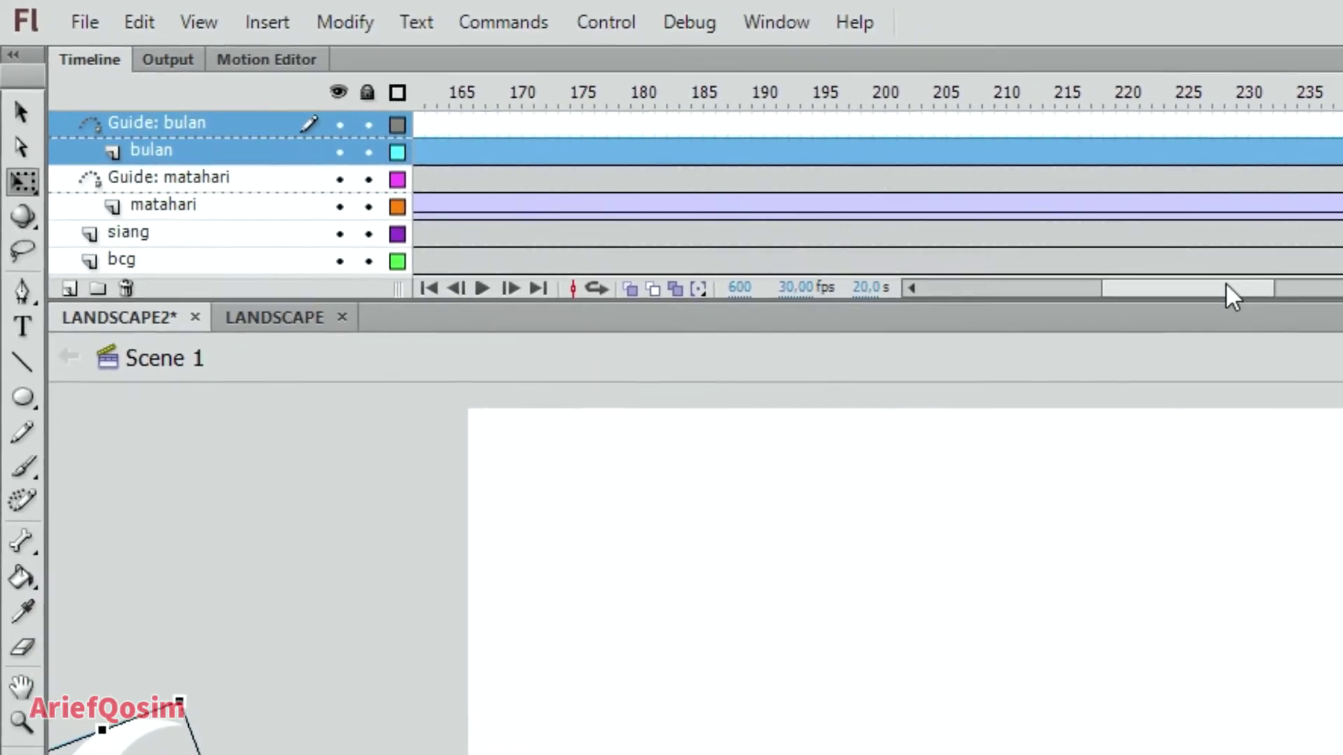
Step: Insert a blank keyframe at frame 300 of the Guide: bulan layer
drag(1226, 282, 1305, 287)
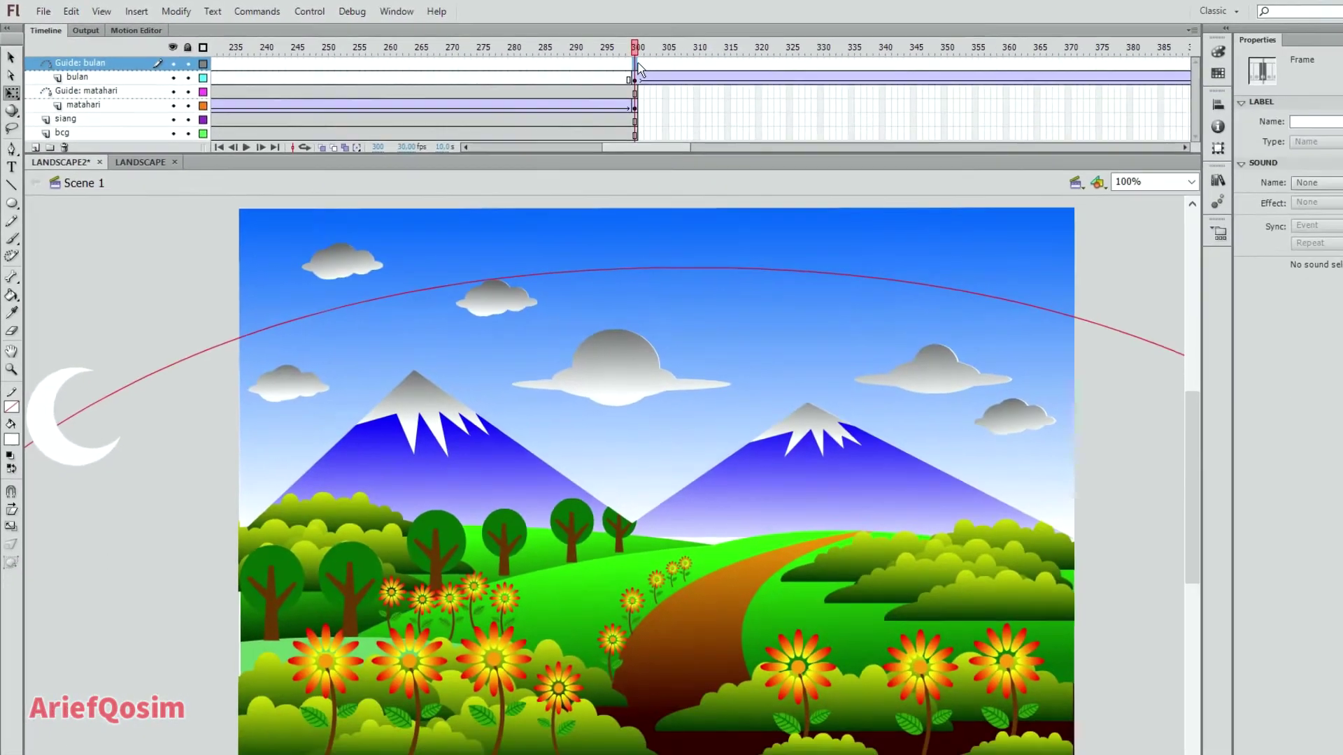
right_click(638, 65)
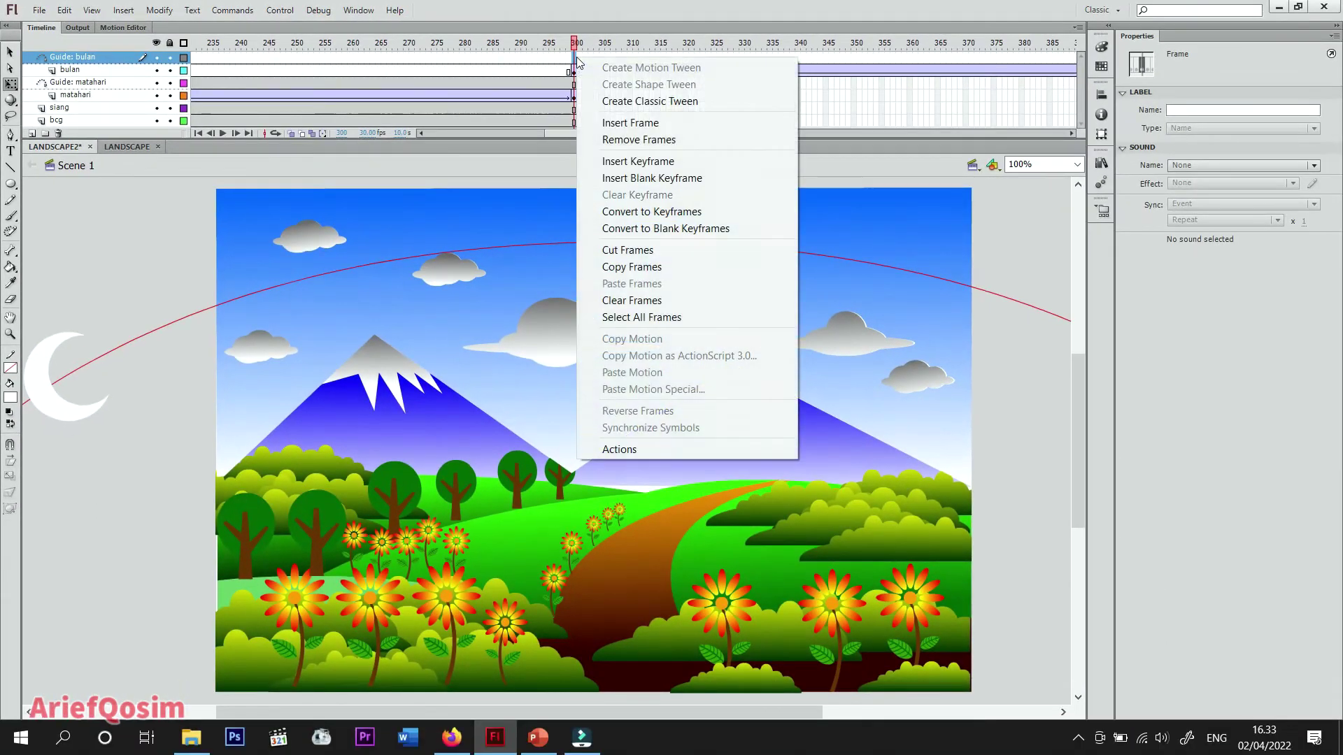
click(672, 176)
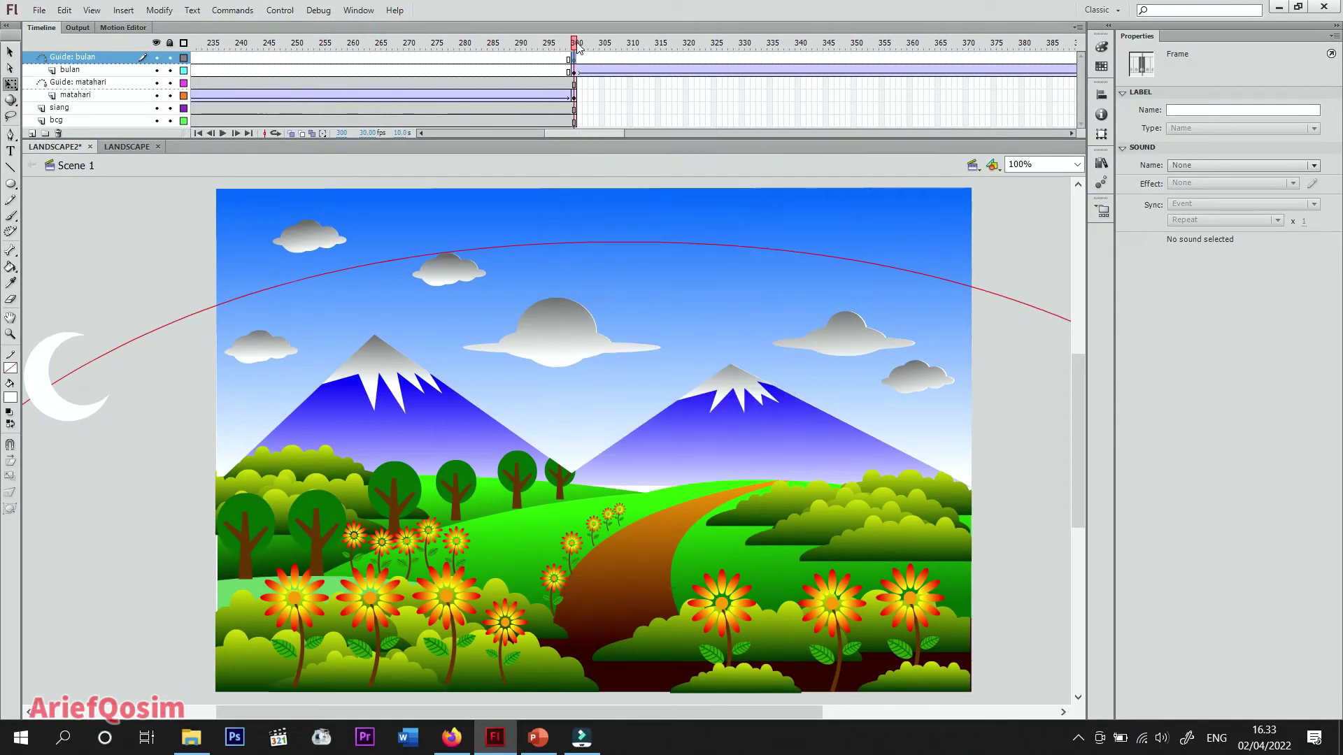
Step: Copy the oval path from the Guide: matahari layer and paste it in place at frame 300 of Guide: bulan
key(comma)
key(comma)
key(comma)
key(comma)
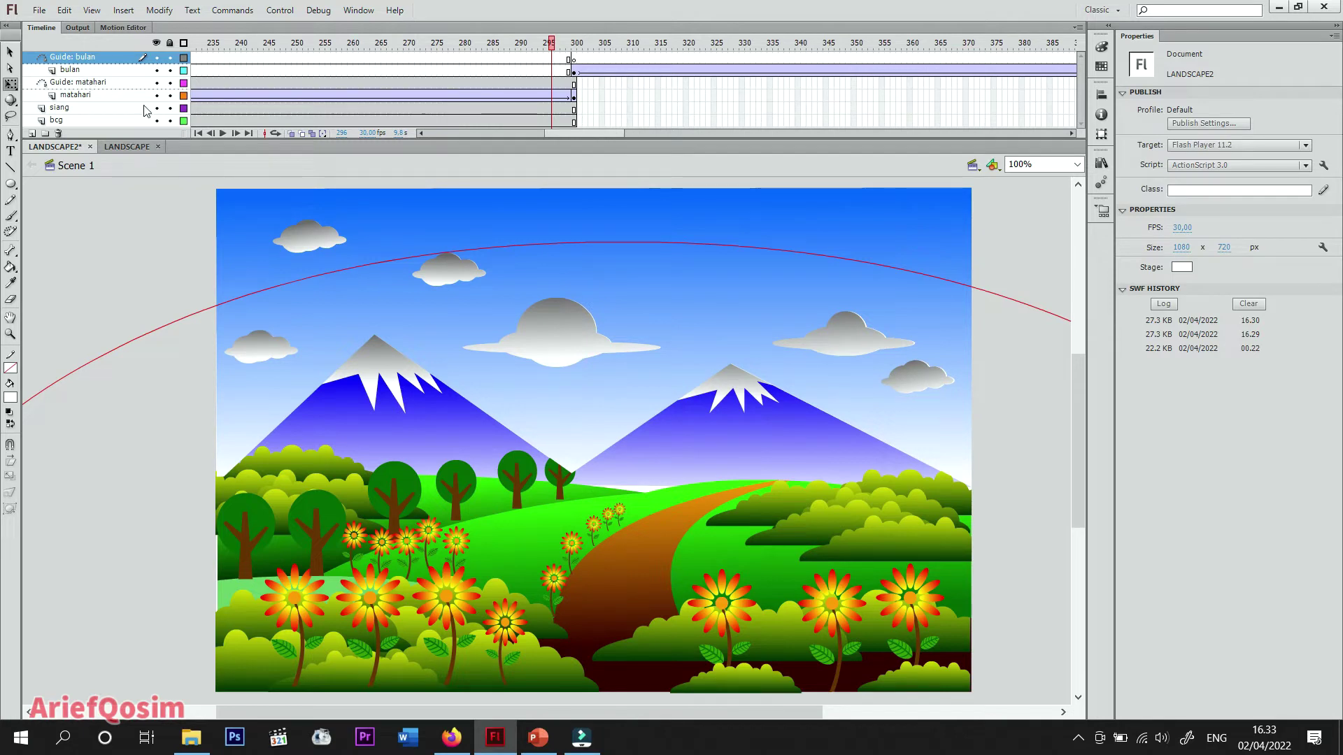
click(175, 327)
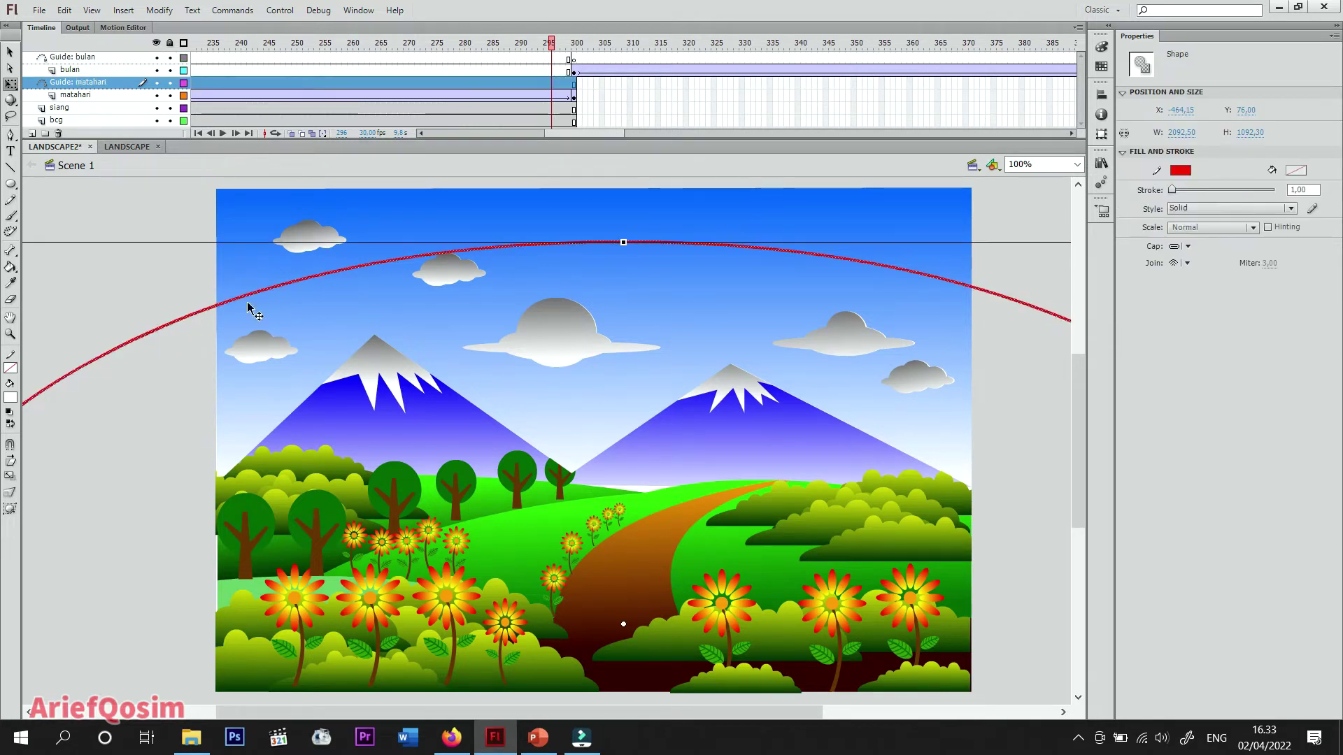
right_click(175, 327)
click(199, 387)
click(575, 59)
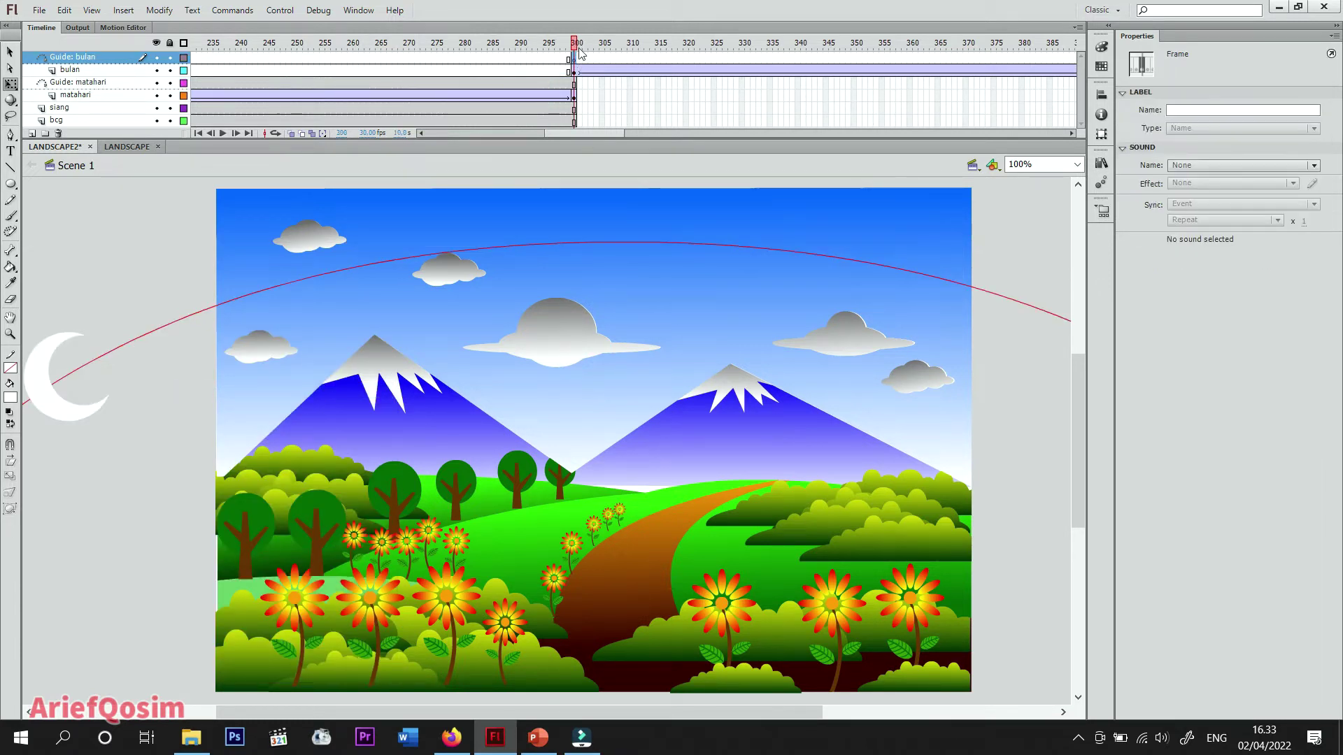
drag(580, 44, 618, 44)
click(575, 59)
right_click(136, 215)
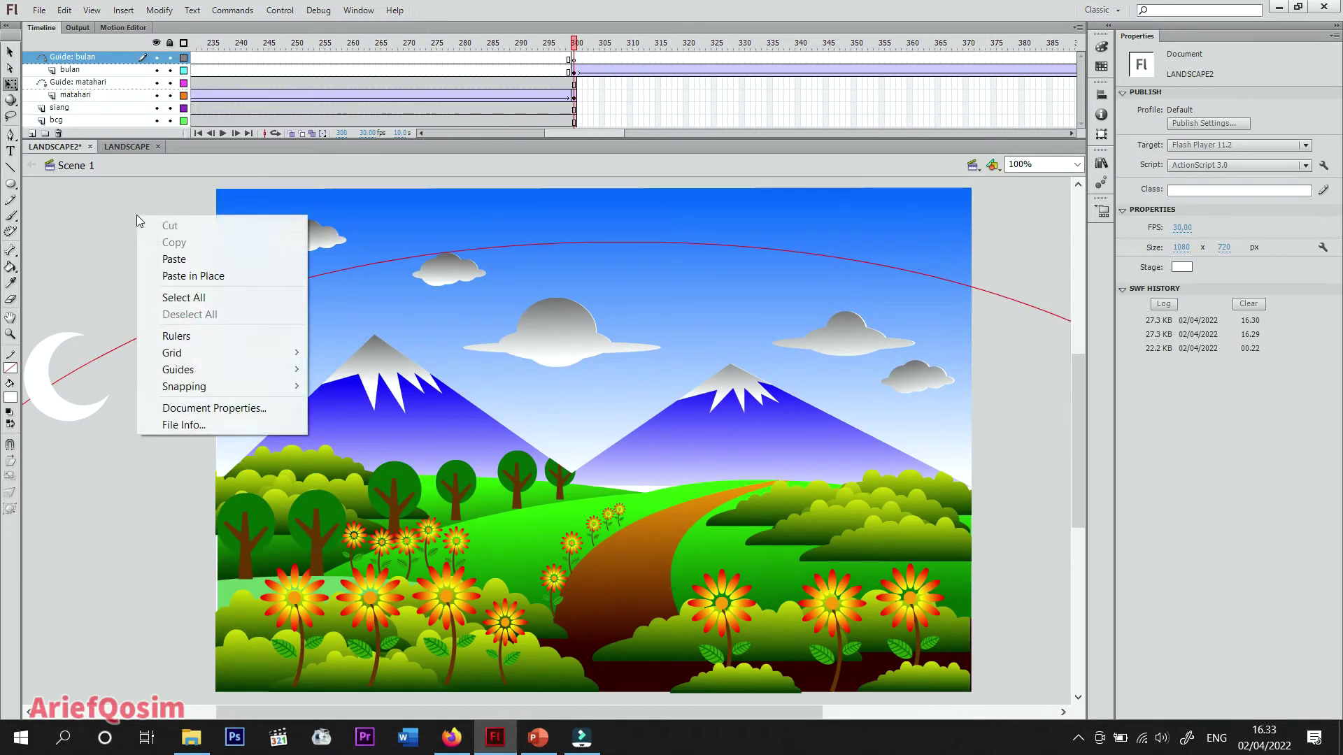
click(185, 278)
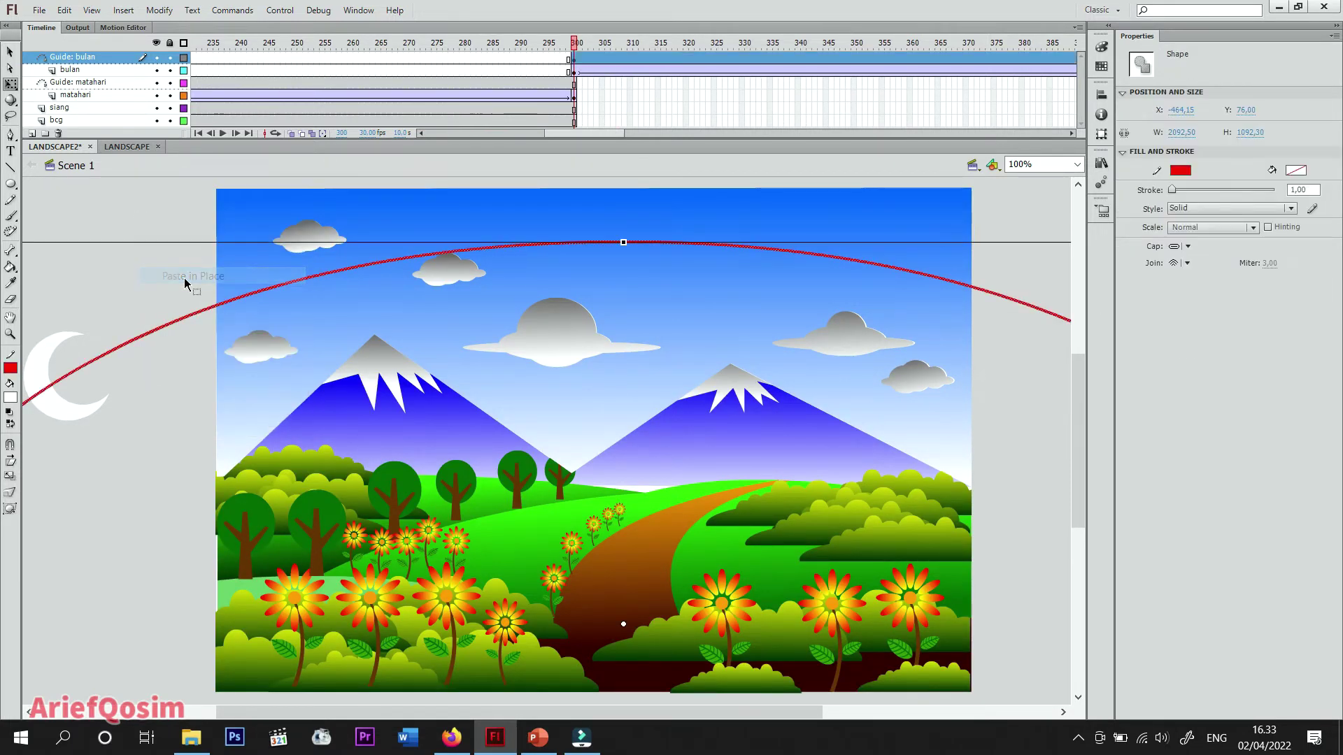
Step: At frame 600 of the bulan layer, move the moon onto the oval path just right of the landscape, about X 1181, Y 173
click(576, 71)
drag(631, 716, 572, 717)
click(184, 414)
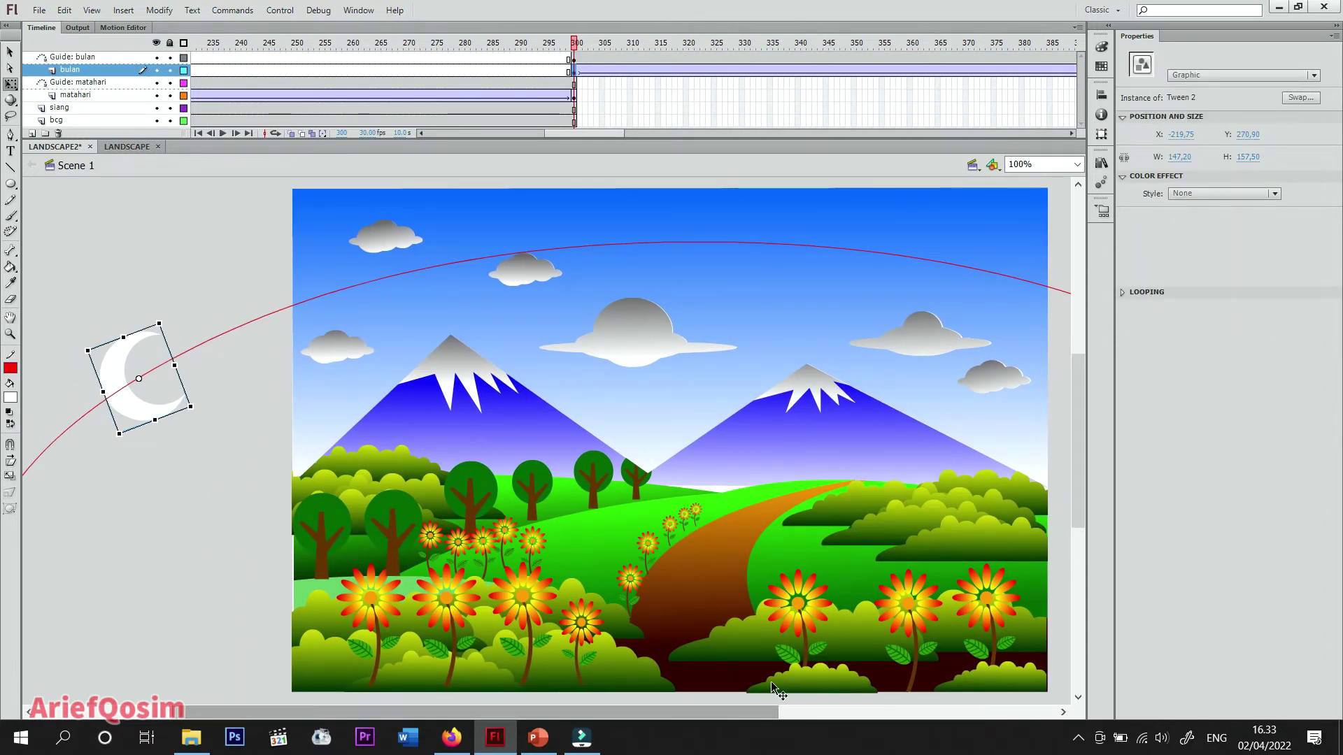
drag(753, 712, 801, 710)
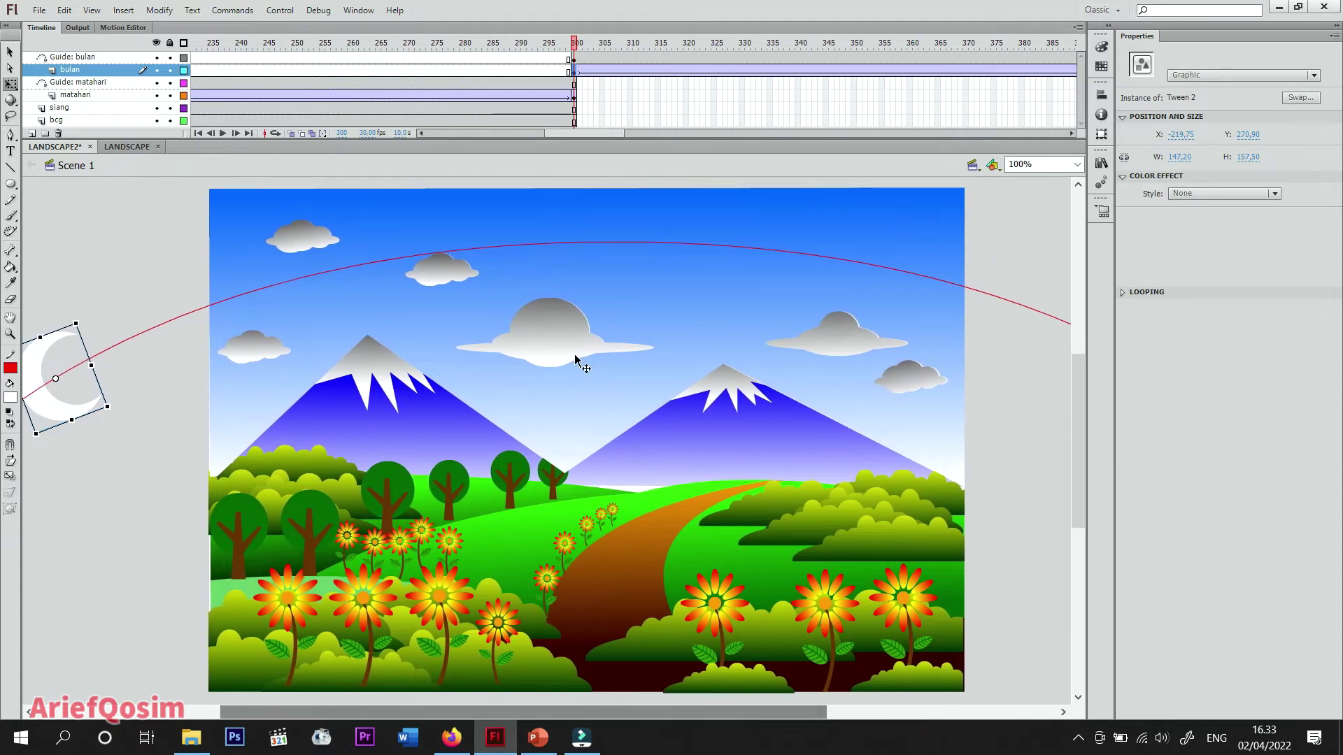
drag(606, 133, 766, 132)
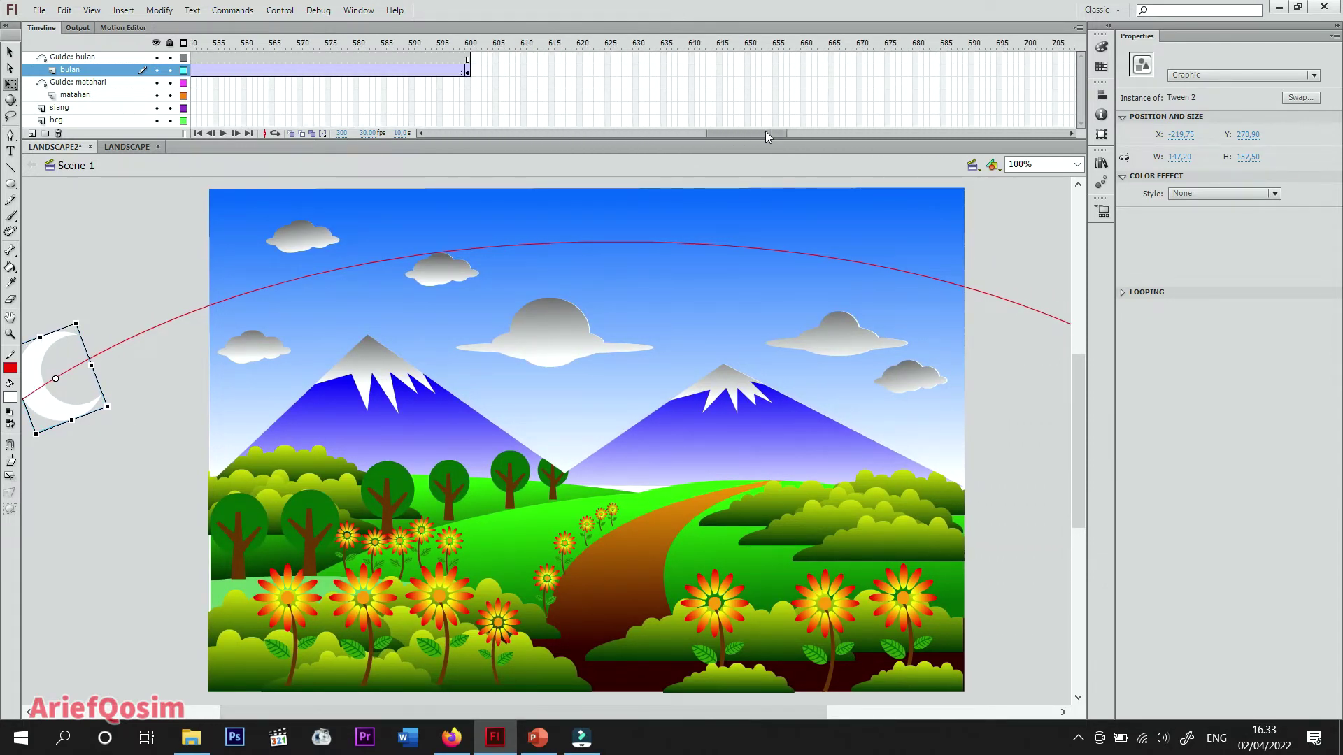
click(467, 69)
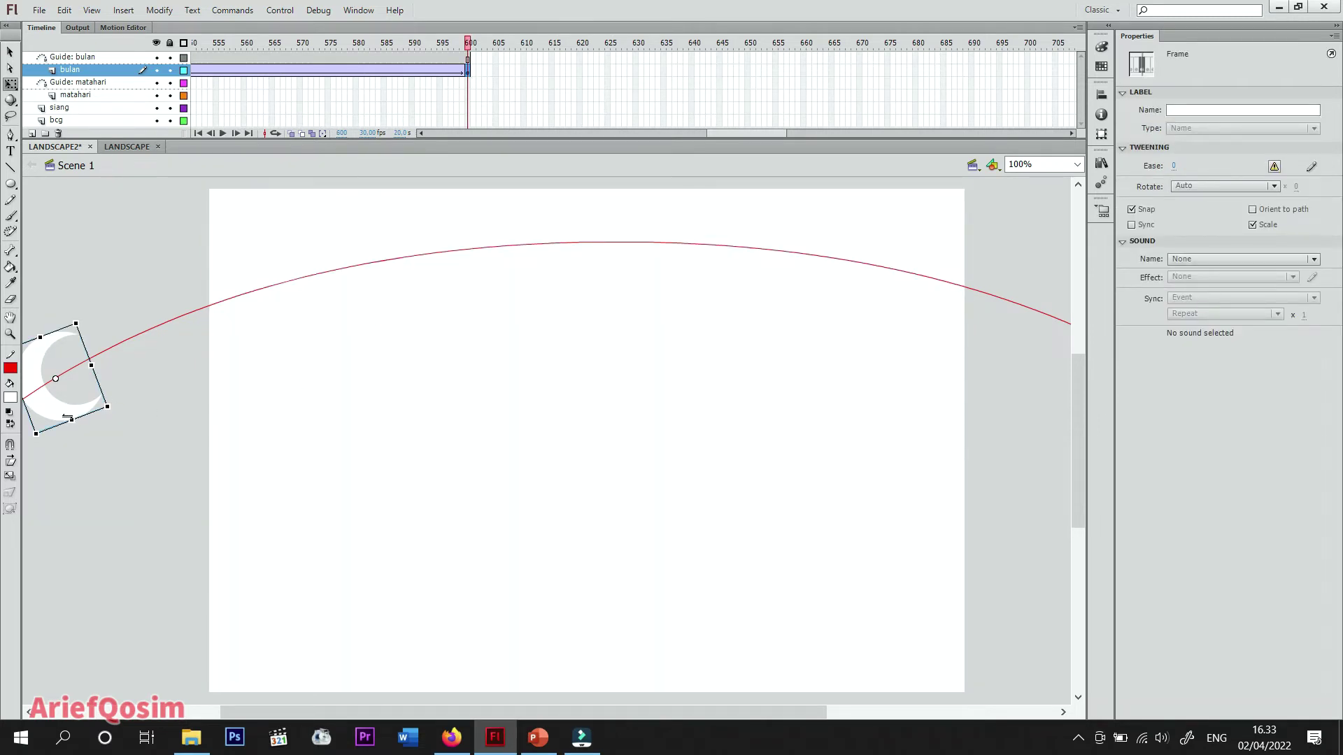
drag(61, 417, 1042, 351)
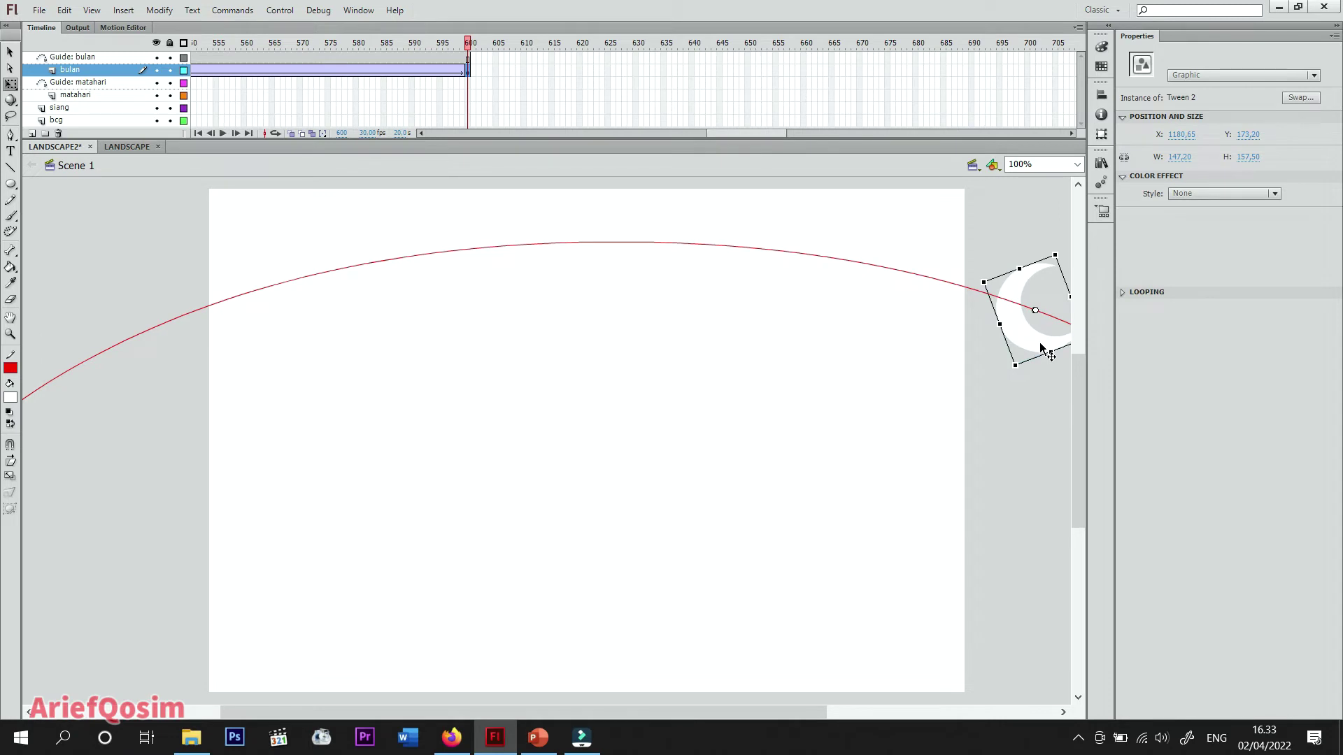
Step: Extend the Guide: matahari, matahari, siang and bcg layers with frames up to frame 600
right_click(466, 82)
click(514, 149)
right_click(466, 95)
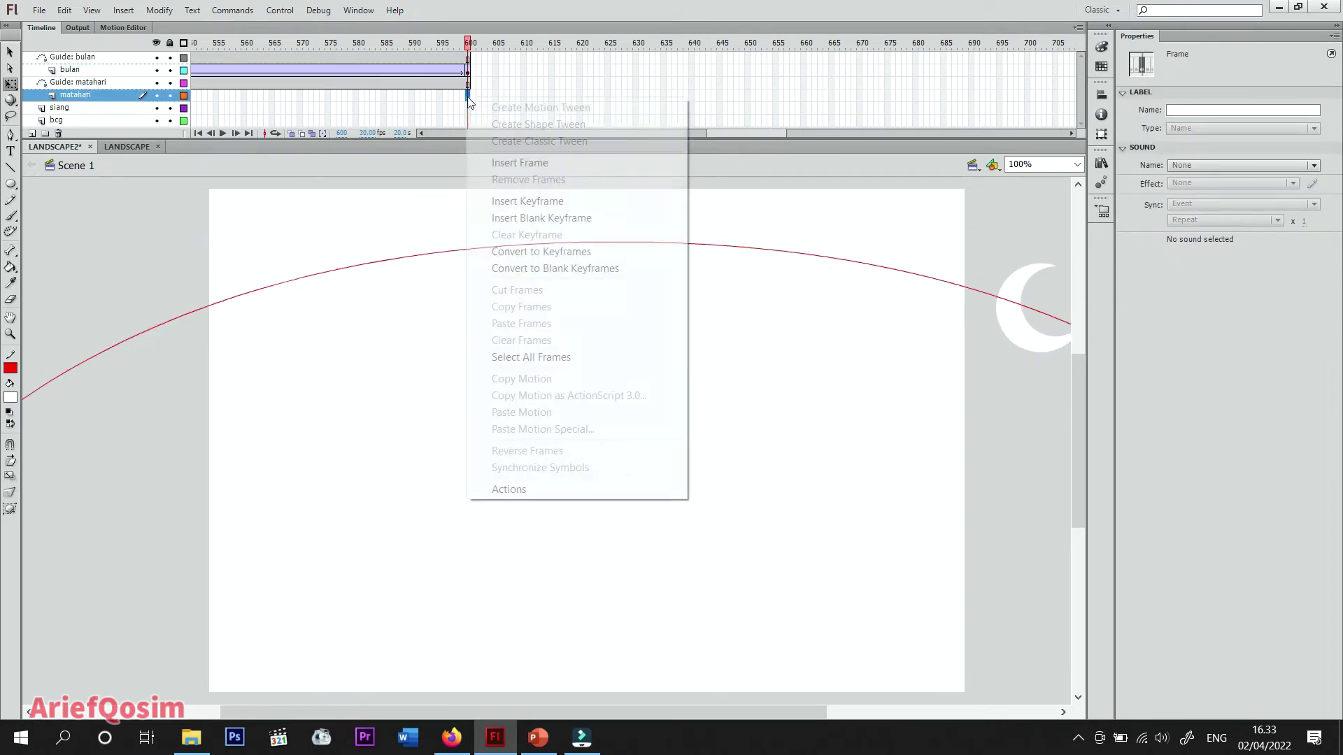
click(493, 162)
right_click(468, 112)
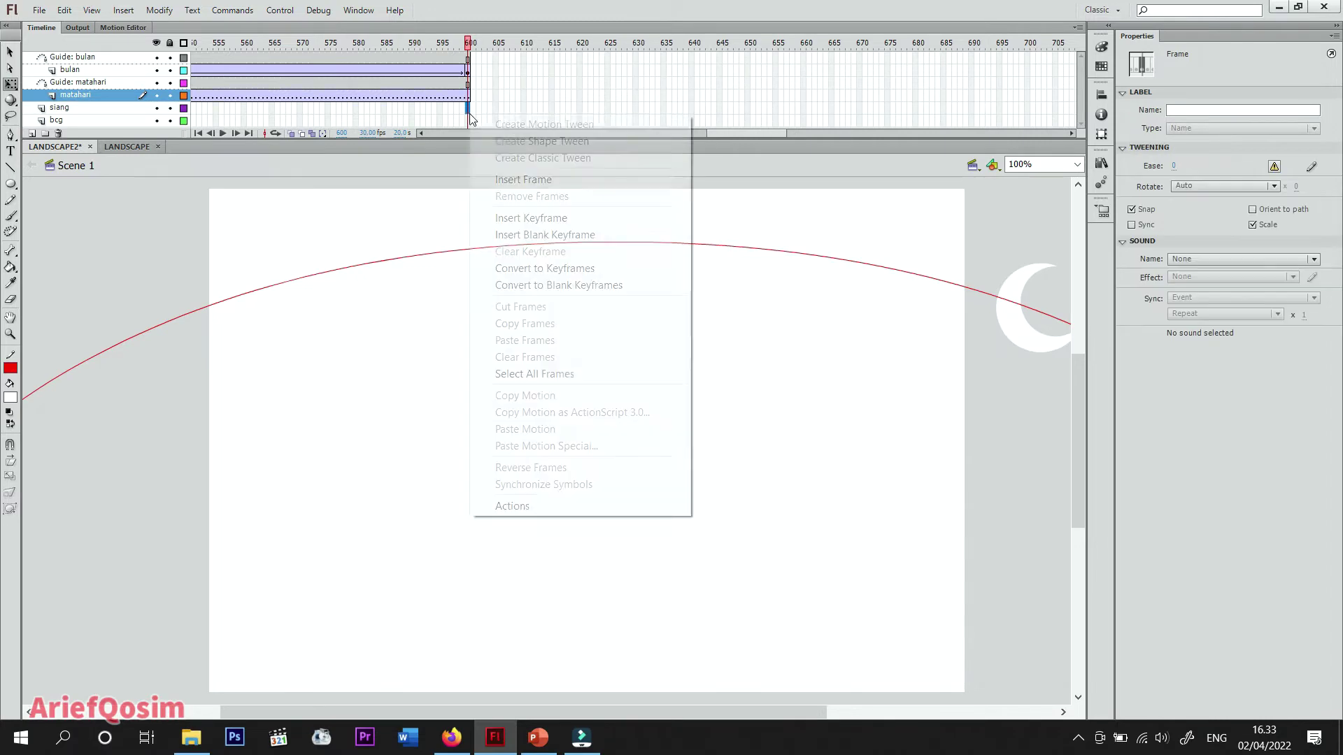
click(502, 177)
right_click(467, 124)
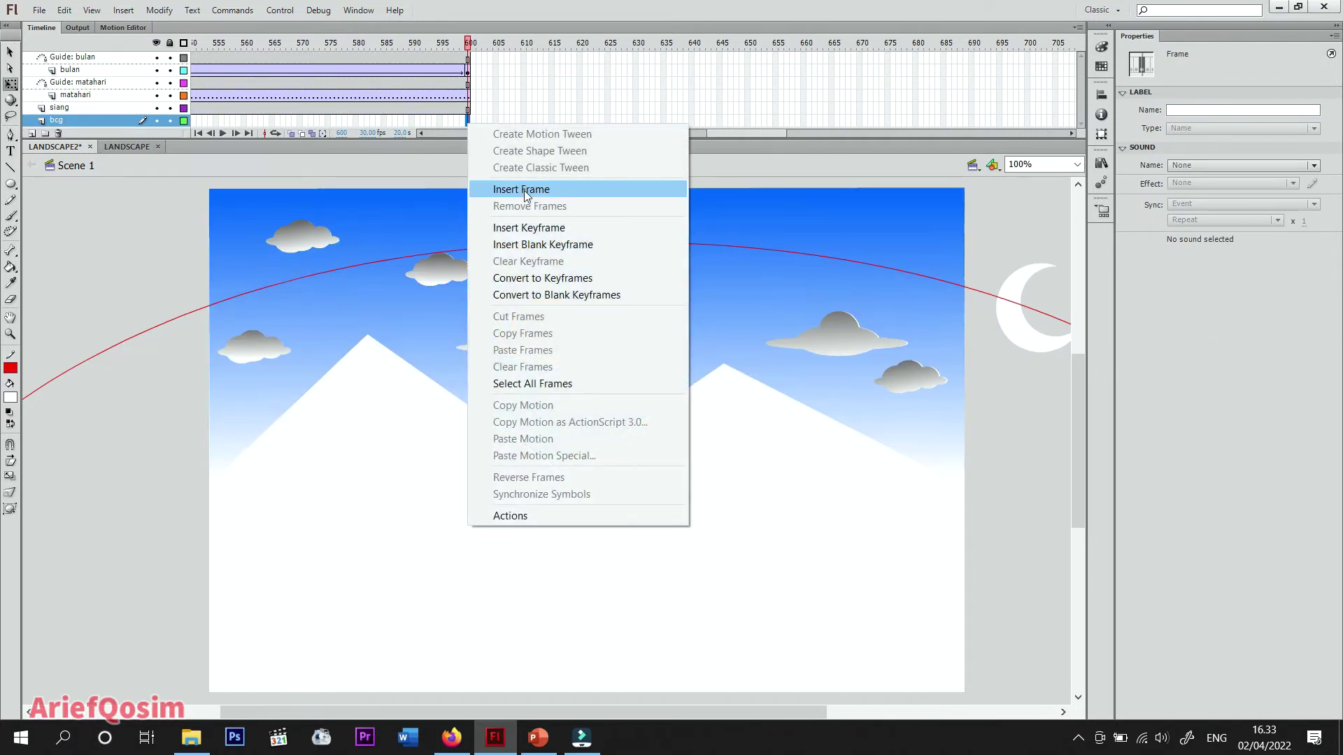
click(524, 187)
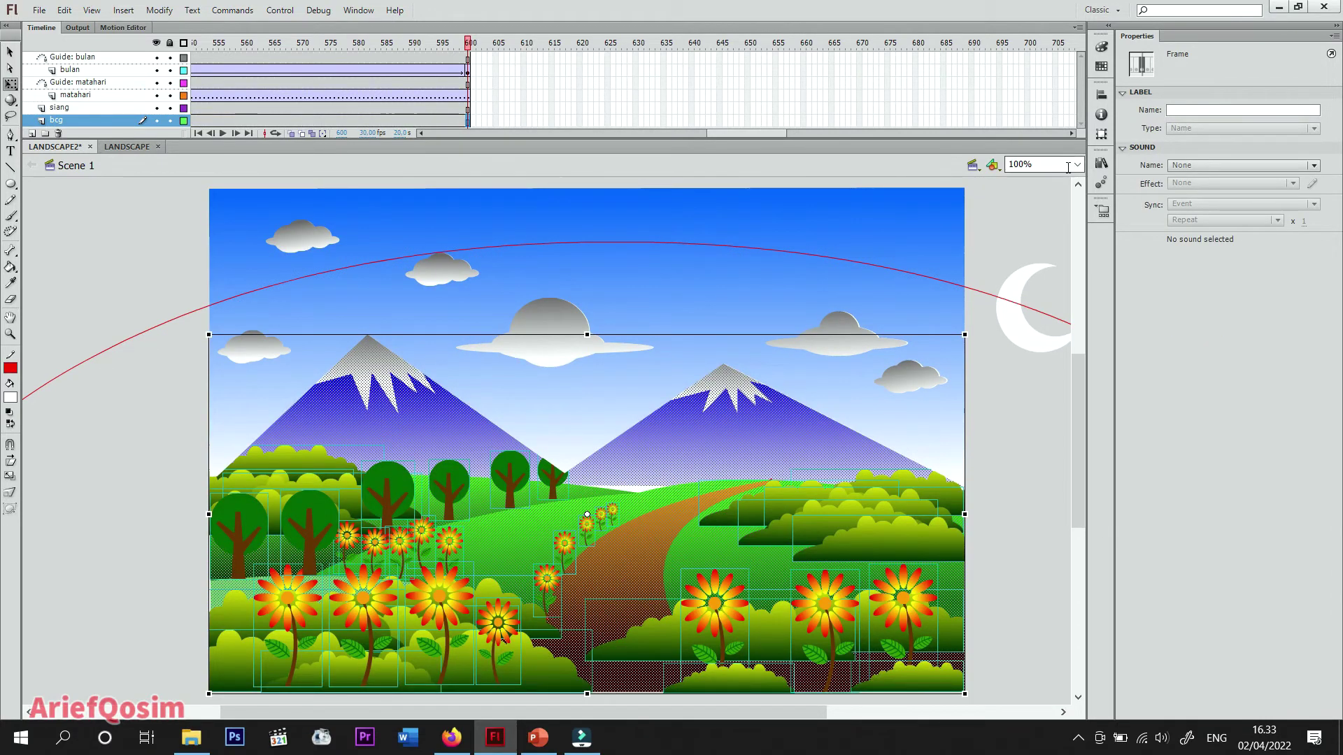
Step: Fit the stage in the window, test the movie to watch the sun and moon animation, and close the preview
click(1043, 165)
click(1044, 179)
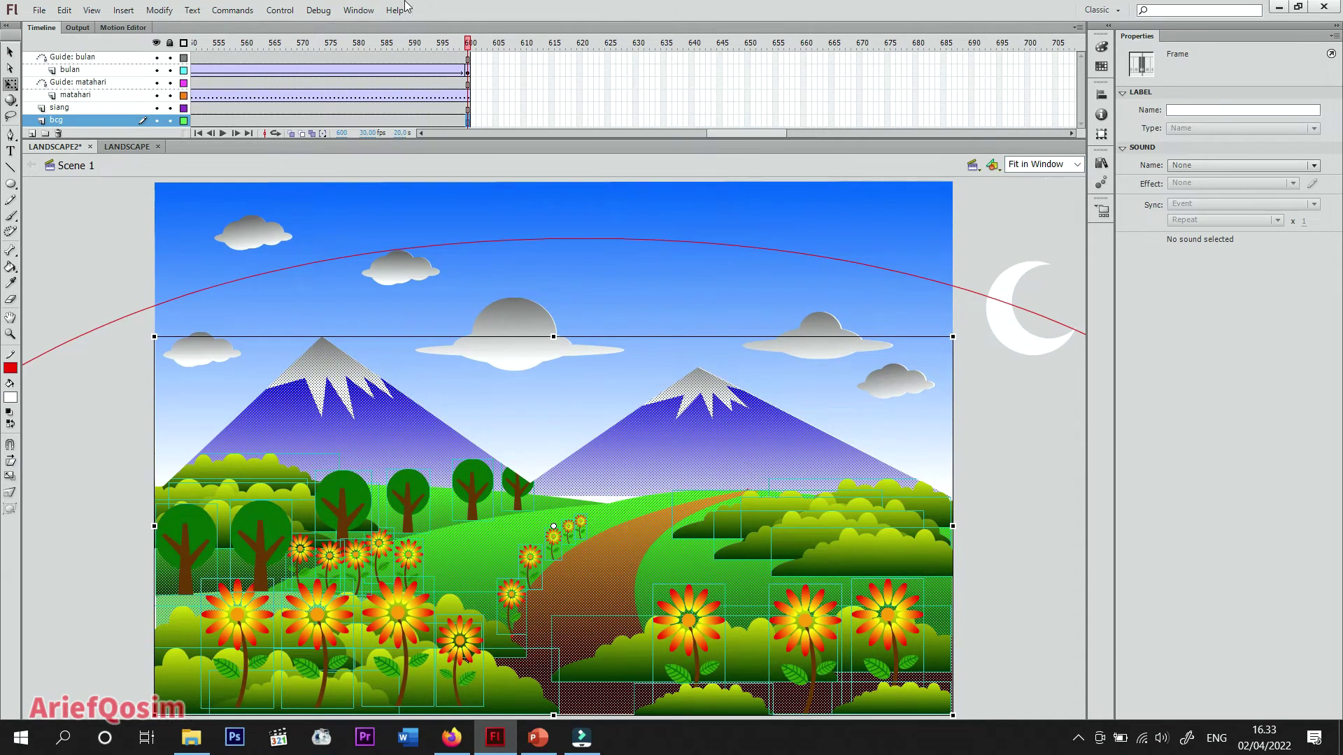
click(279, 9)
mouse_move(490, 121)
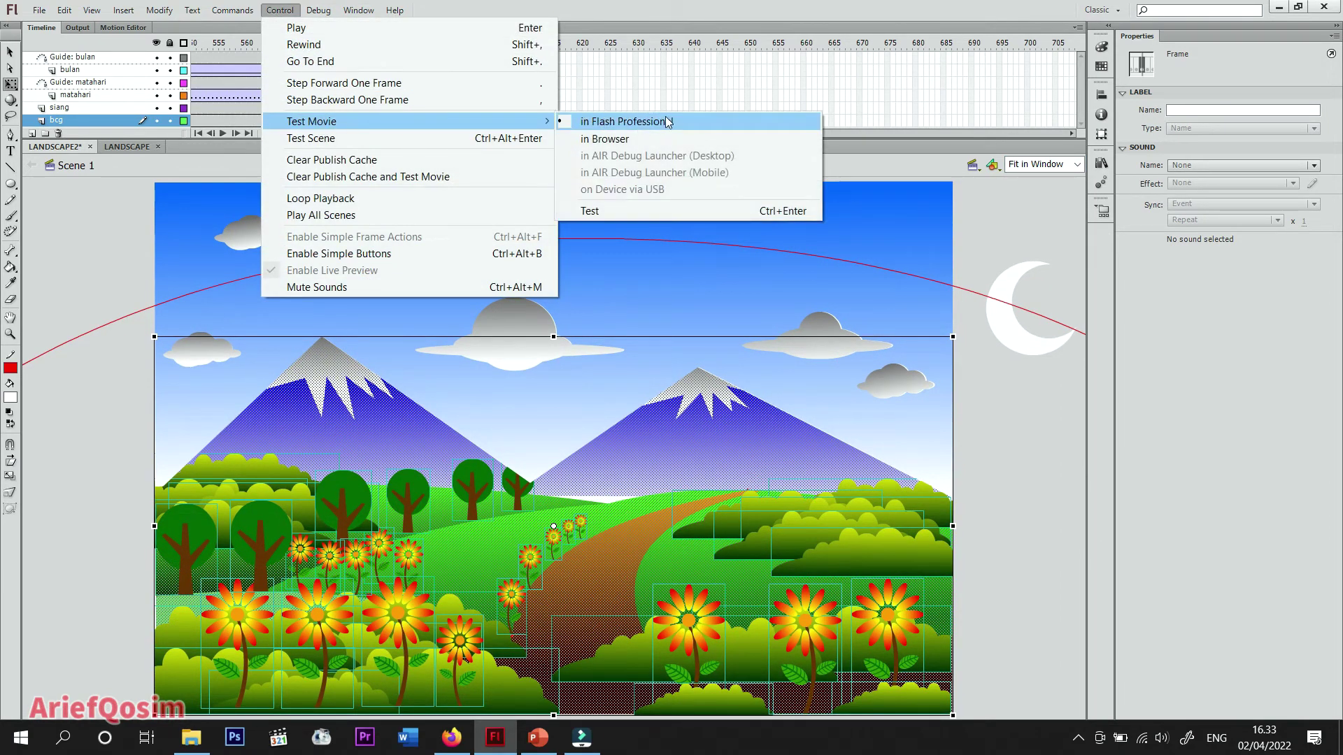
click(640, 212)
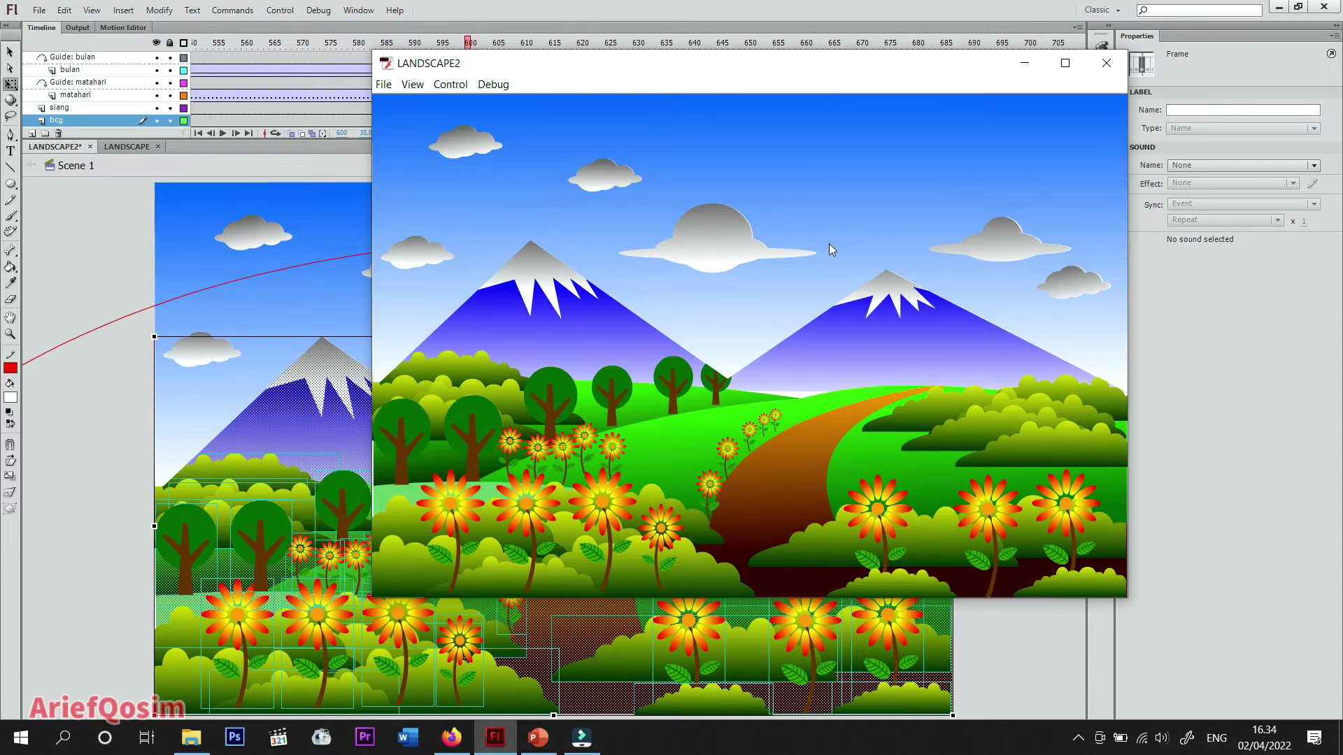
click(1106, 63)
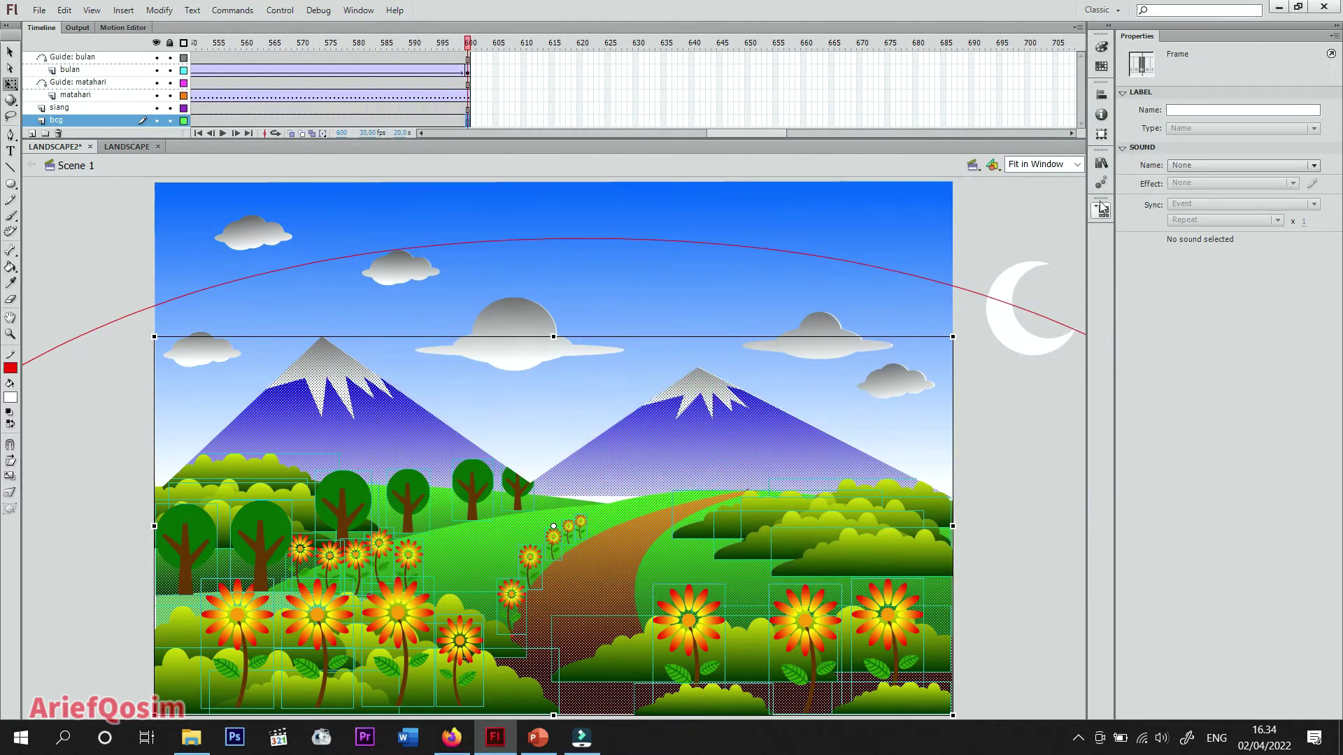
Step: Create a classic tween at frame 1 of the siang layer
click(1077, 164)
click(1057, 191)
drag(737, 139, 428, 134)
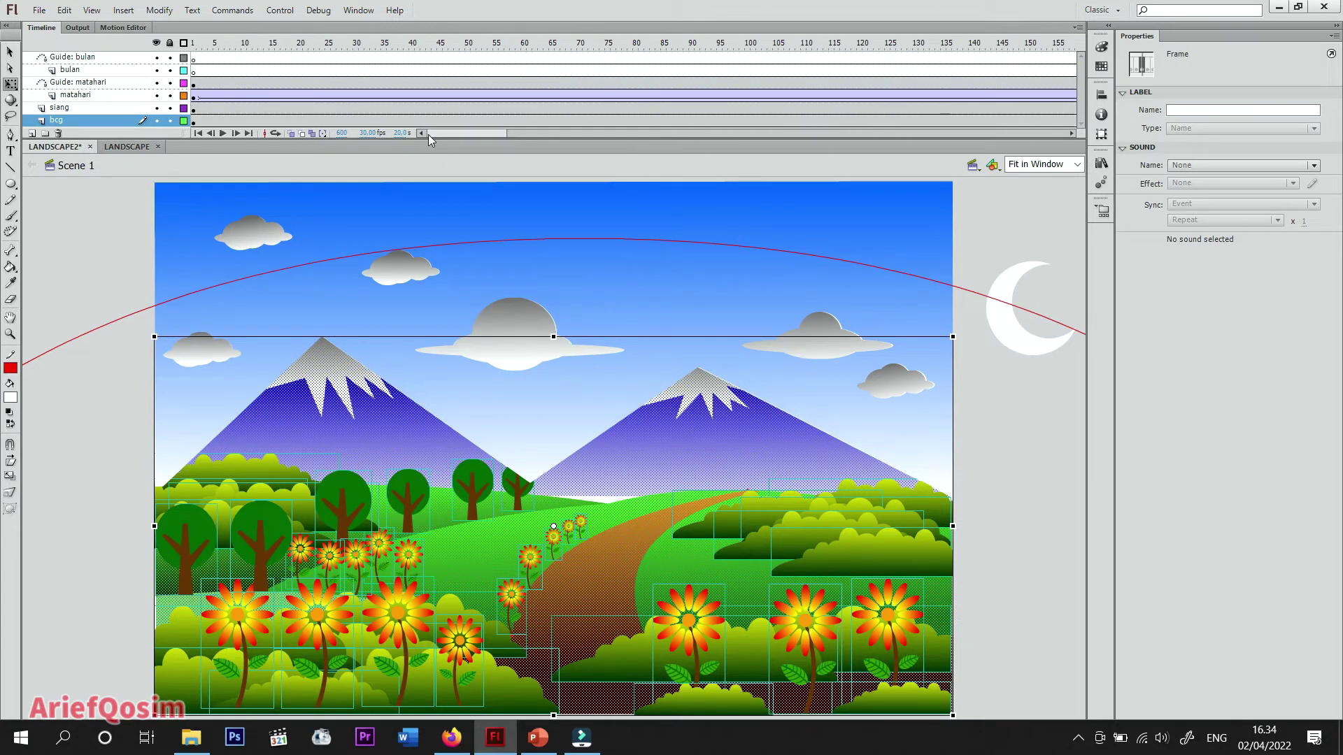
click(201, 47)
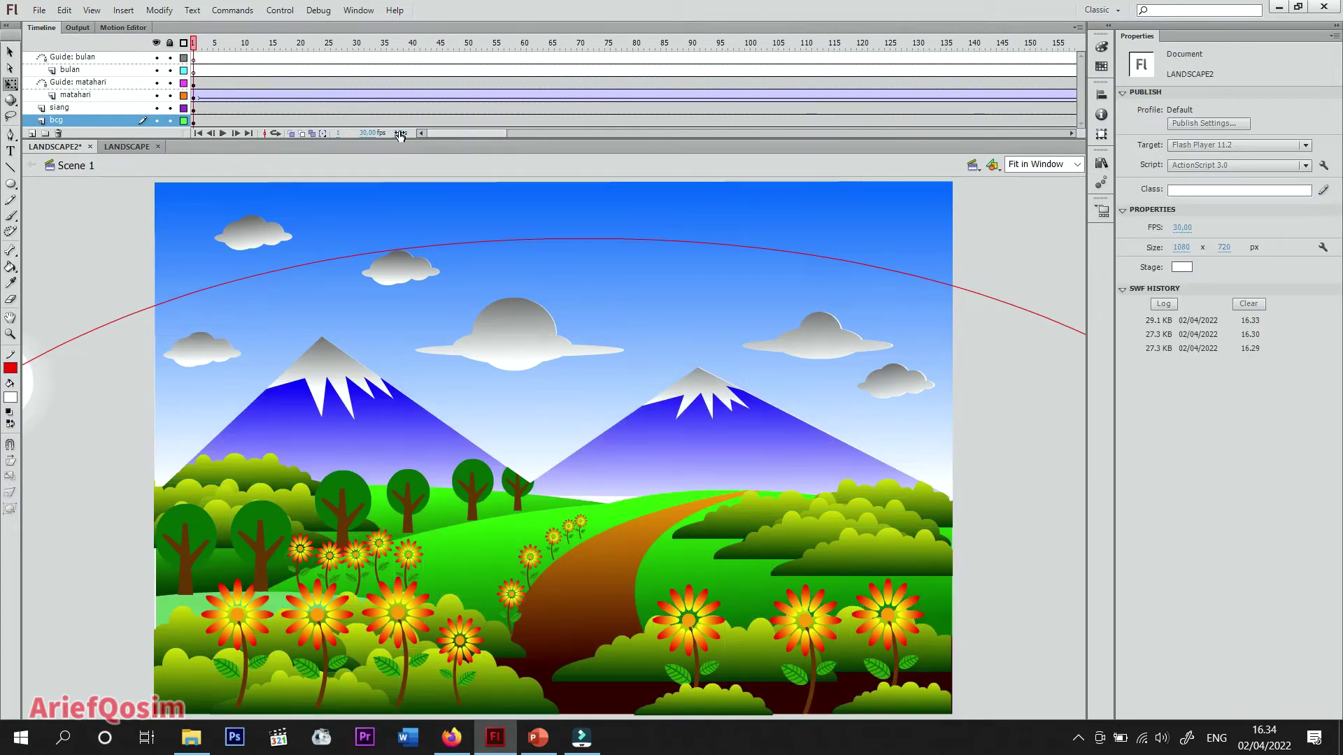
drag(447, 135, 575, 135)
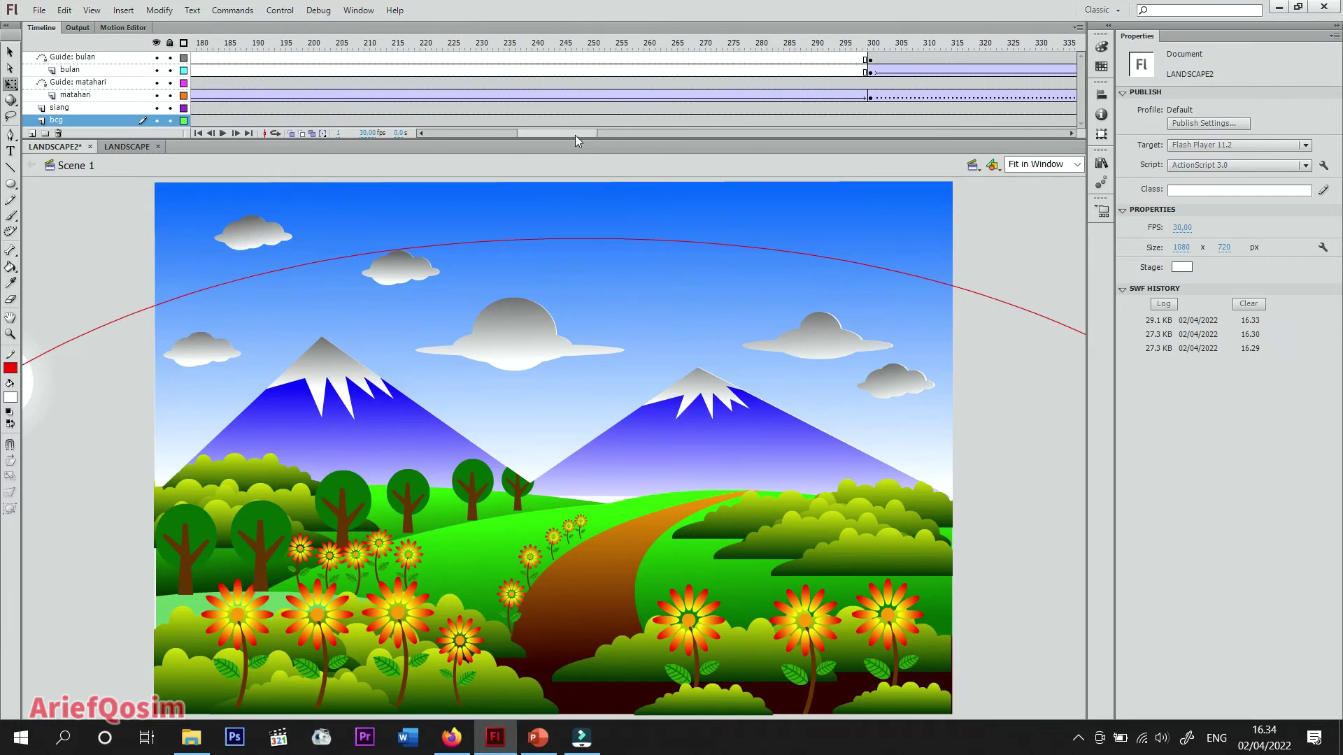
click(870, 108)
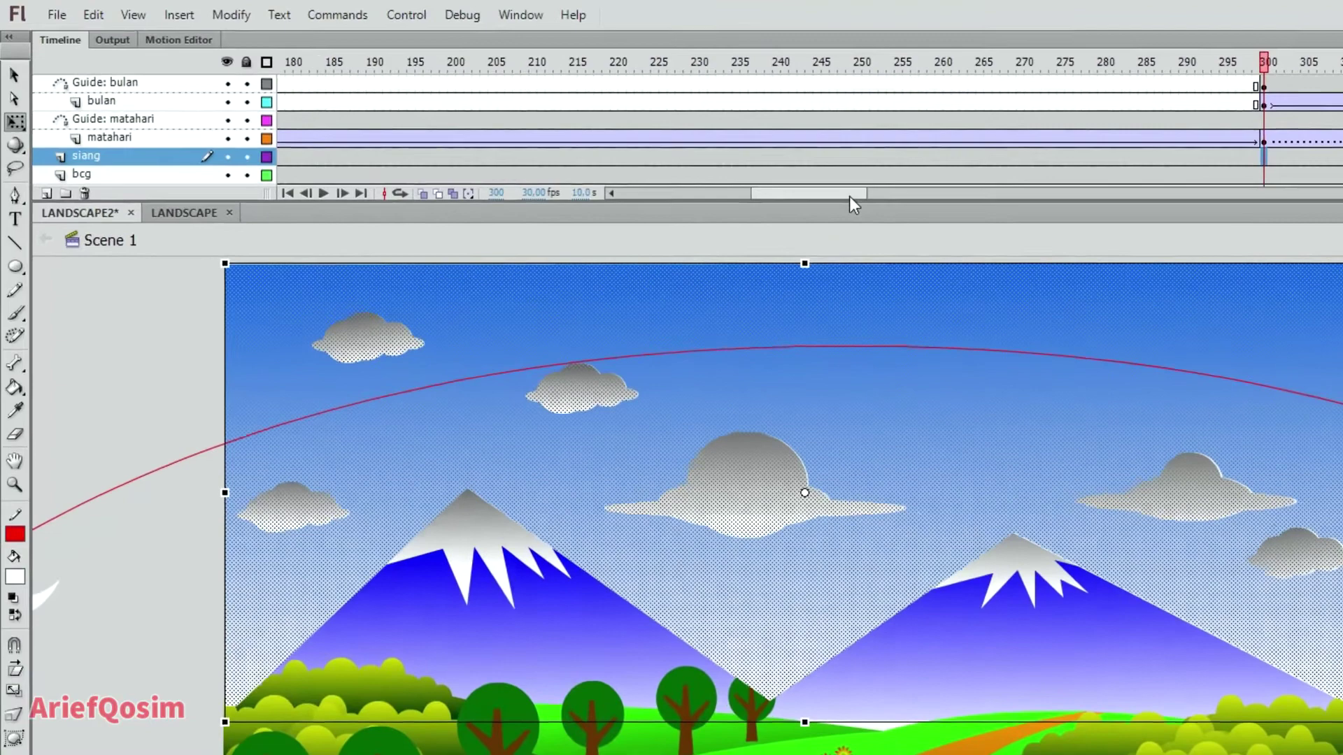
drag(663, 150, 473, 151)
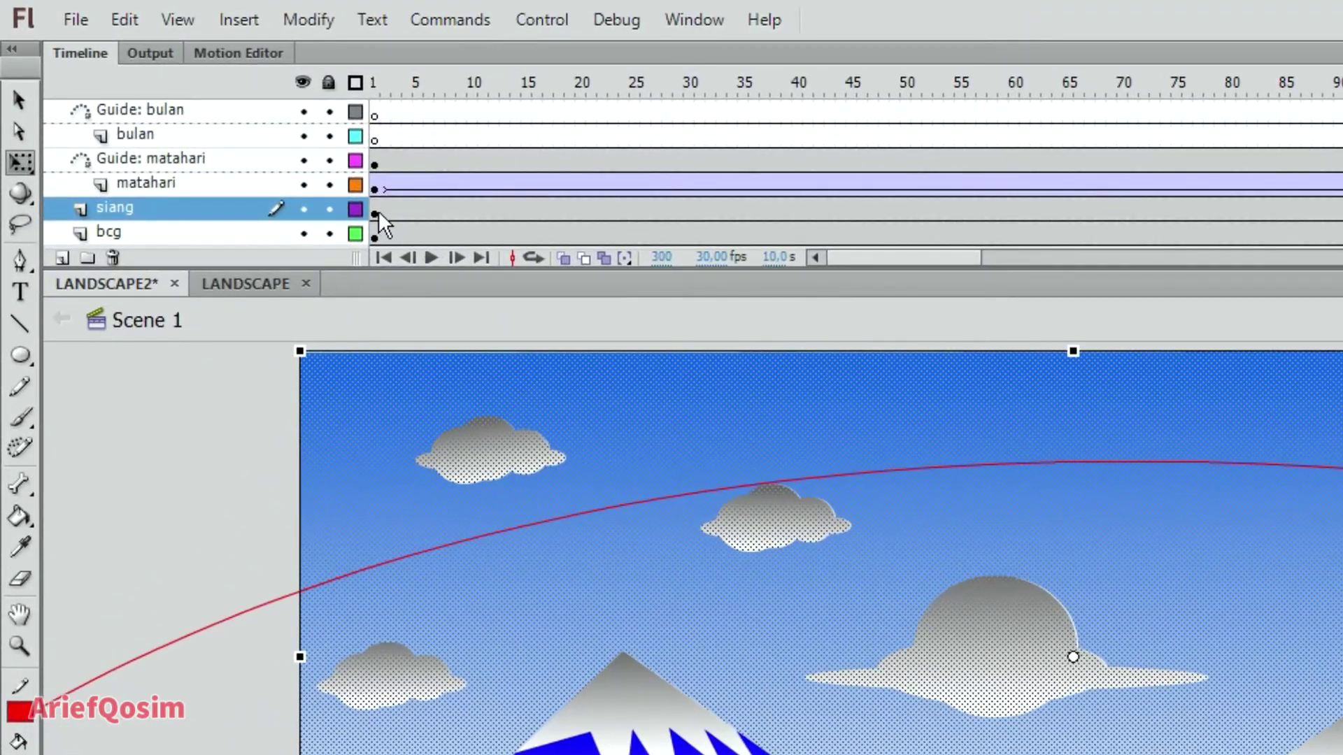
right_click(380, 213)
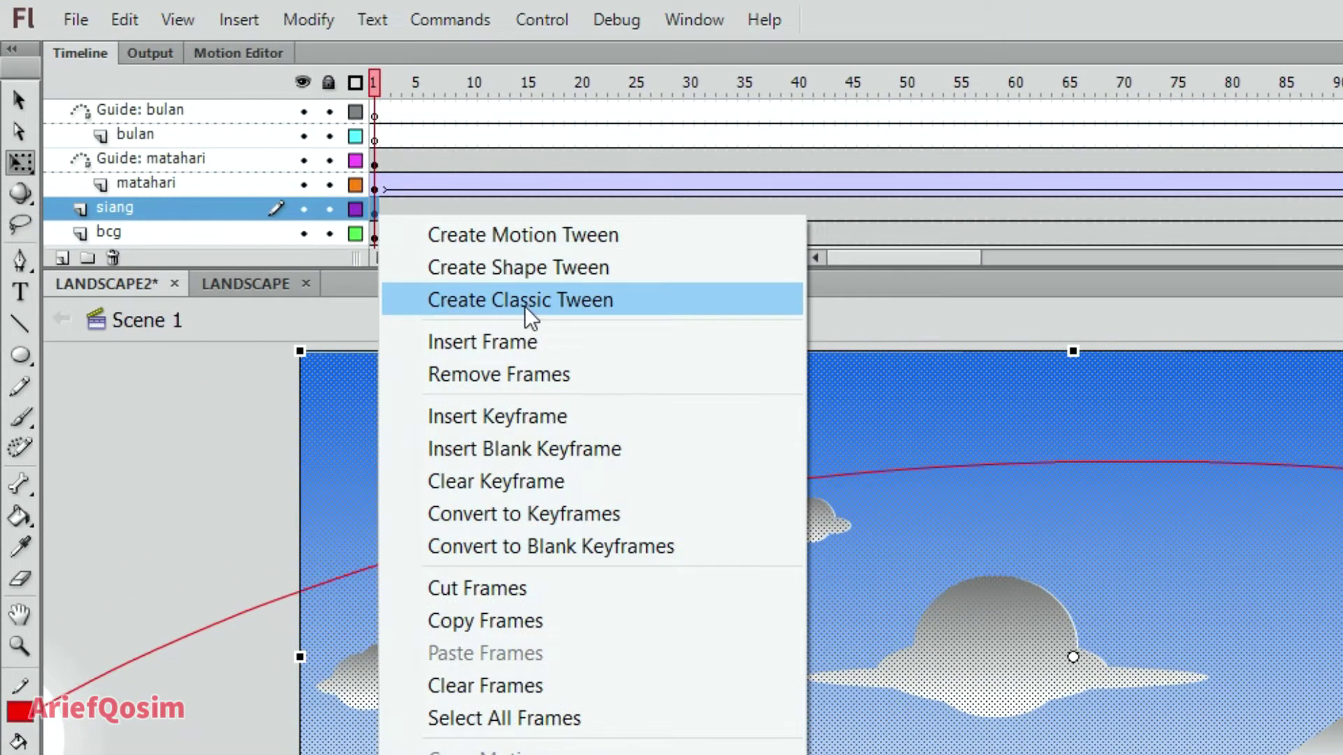
click(525, 305)
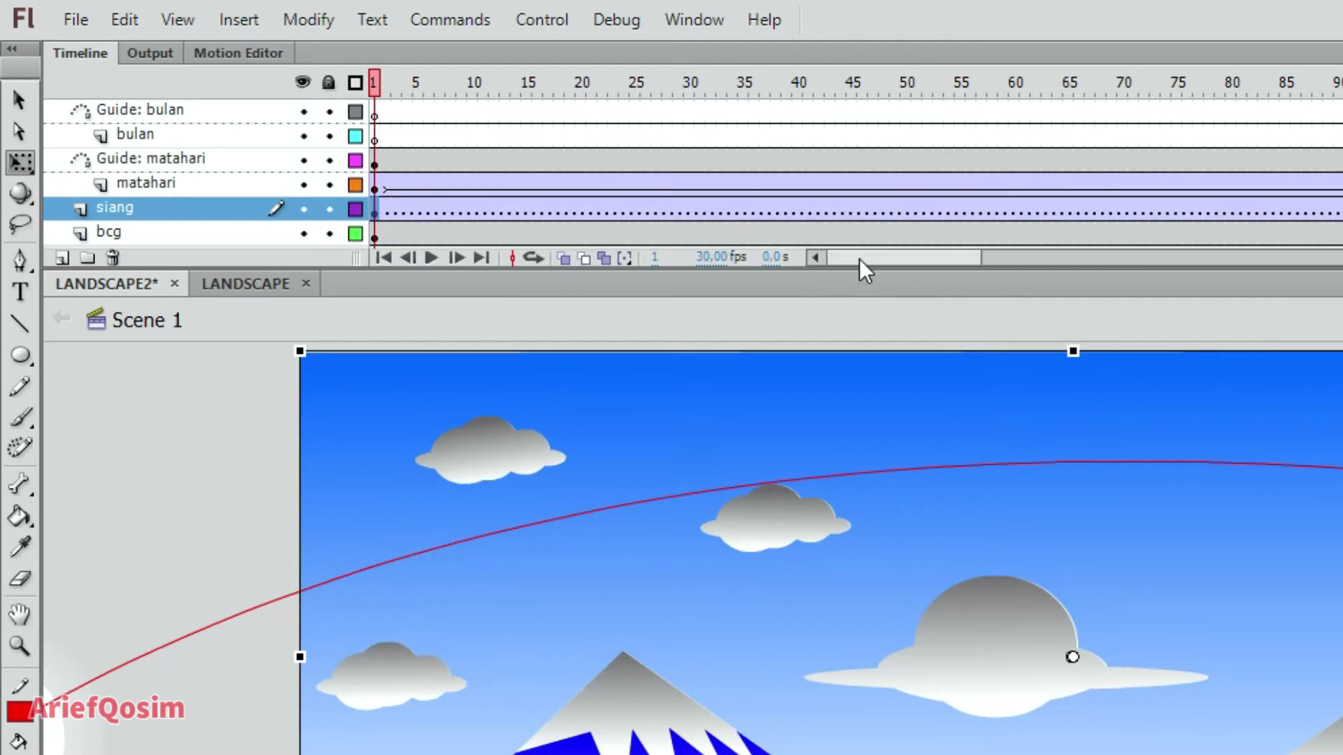
Step: Insert a keyframe at frame 300 of the siang layer
drag(860, 259, 1078, 260)
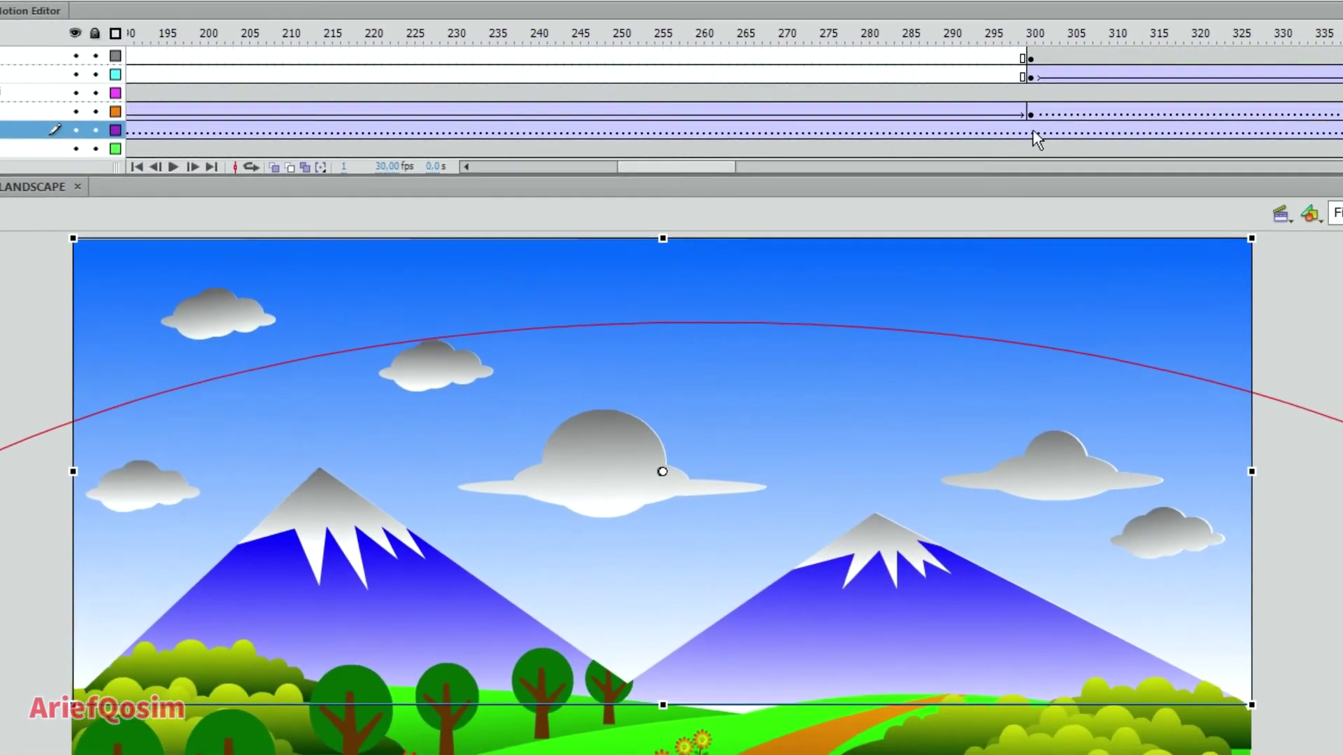
click(1033, 131)
right_click(1033, 131)
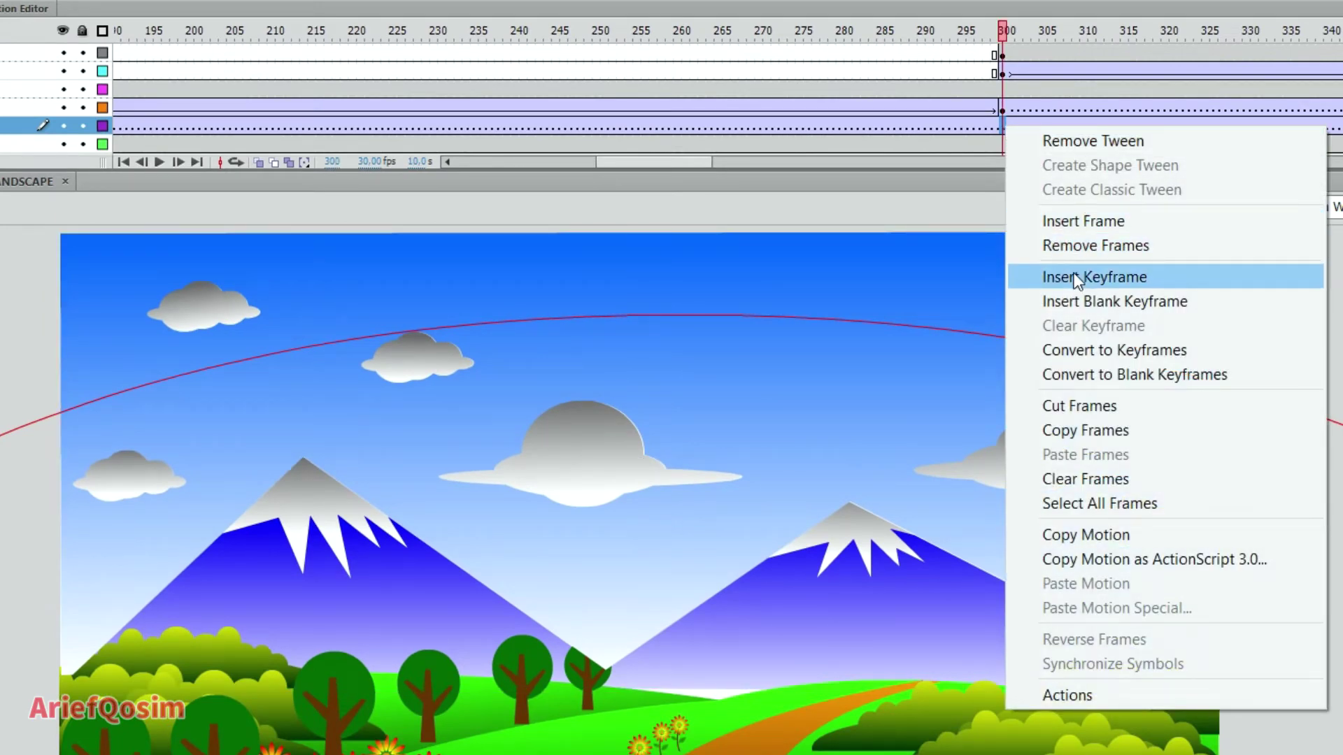
click(1076, 278)
drag(670, 162, 488, 159)
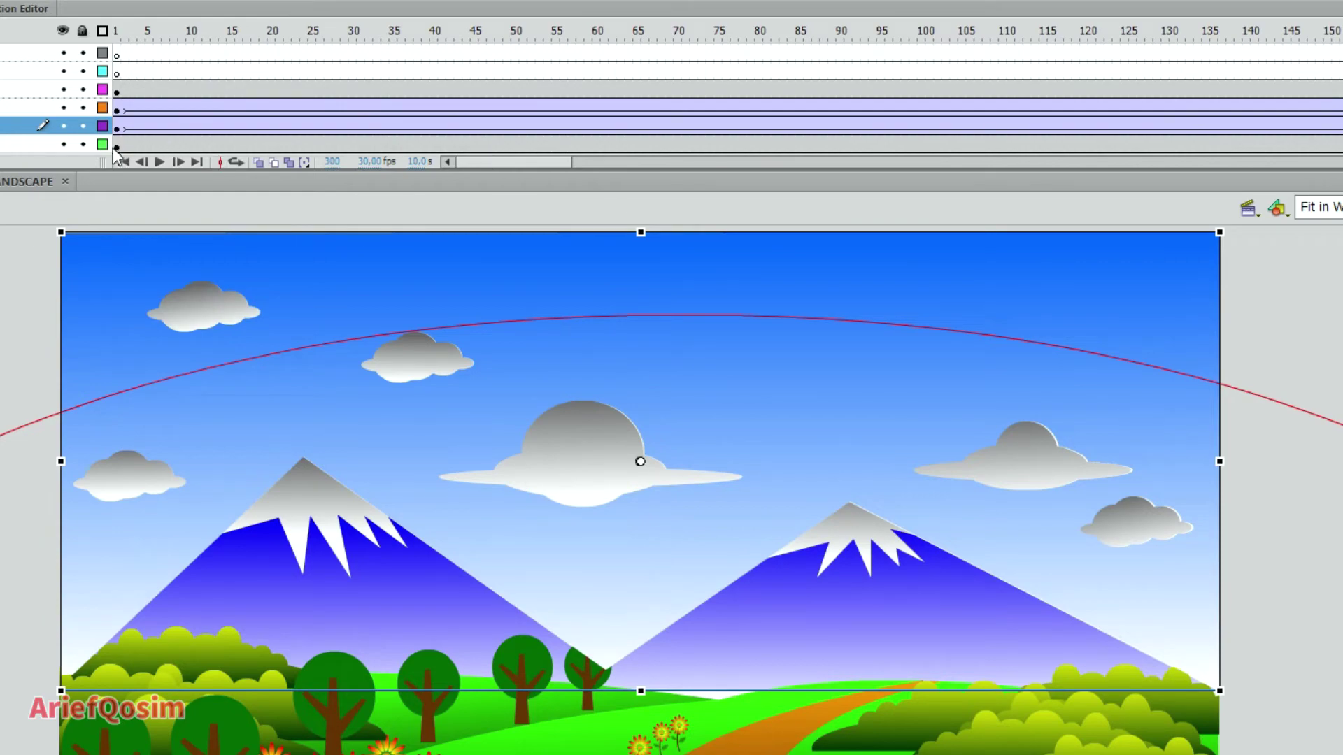
Step: Insert a keyframe at frame 150 of the siang layer
click(117, 127)
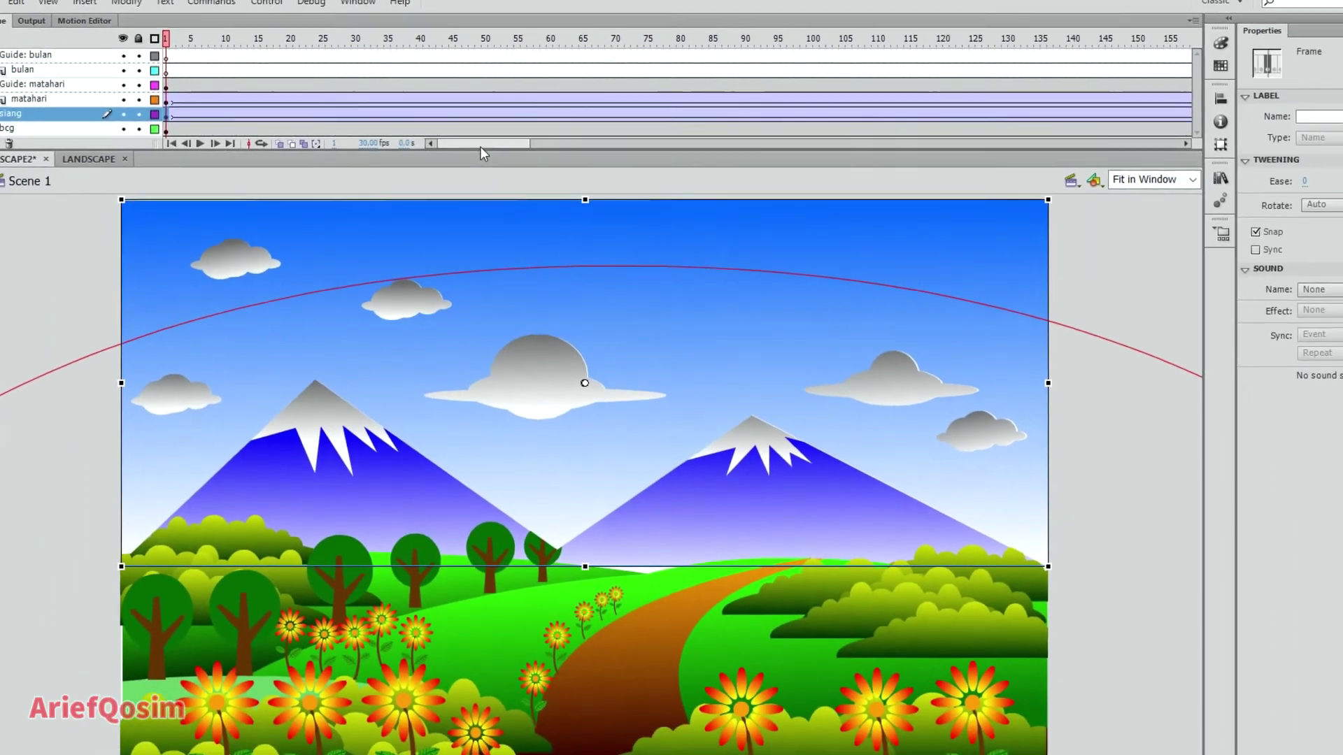
drag(500, 157, 535, 133)
click(451, 108)
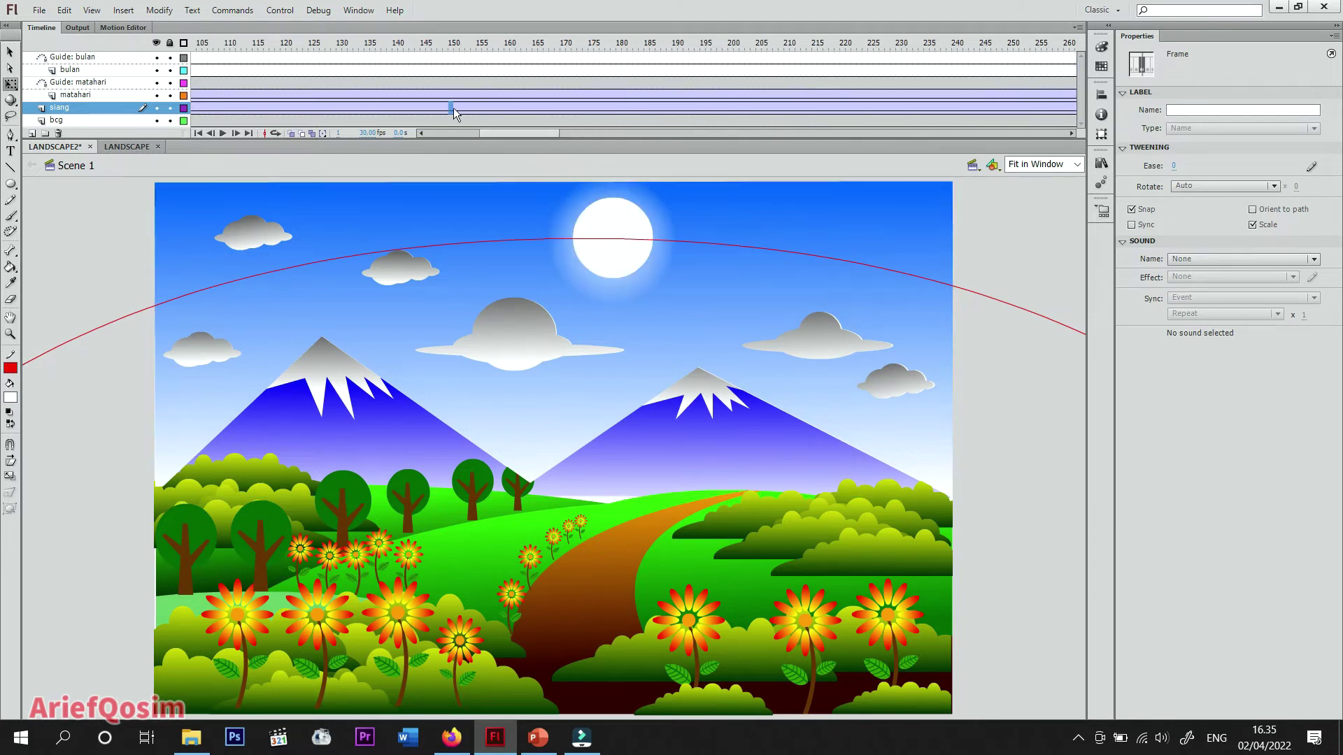
right_click(452, 109)
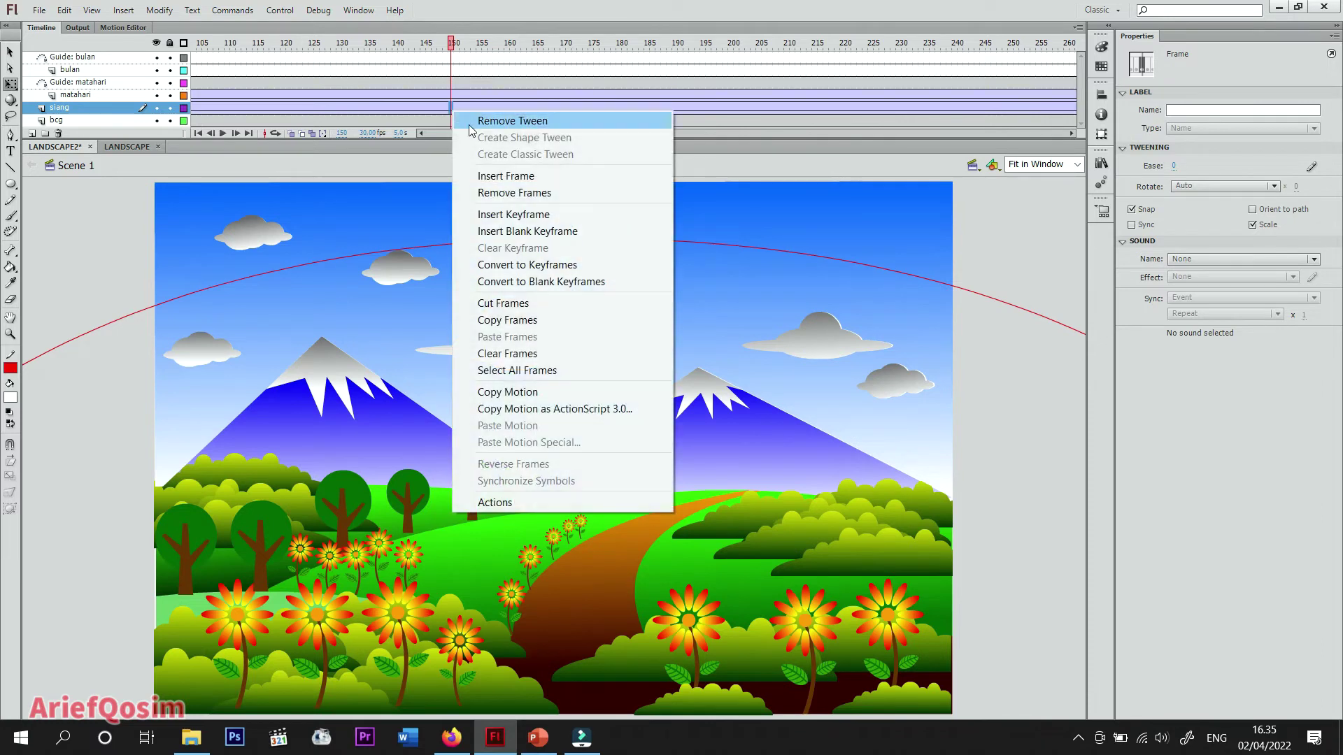
click(519, 213)
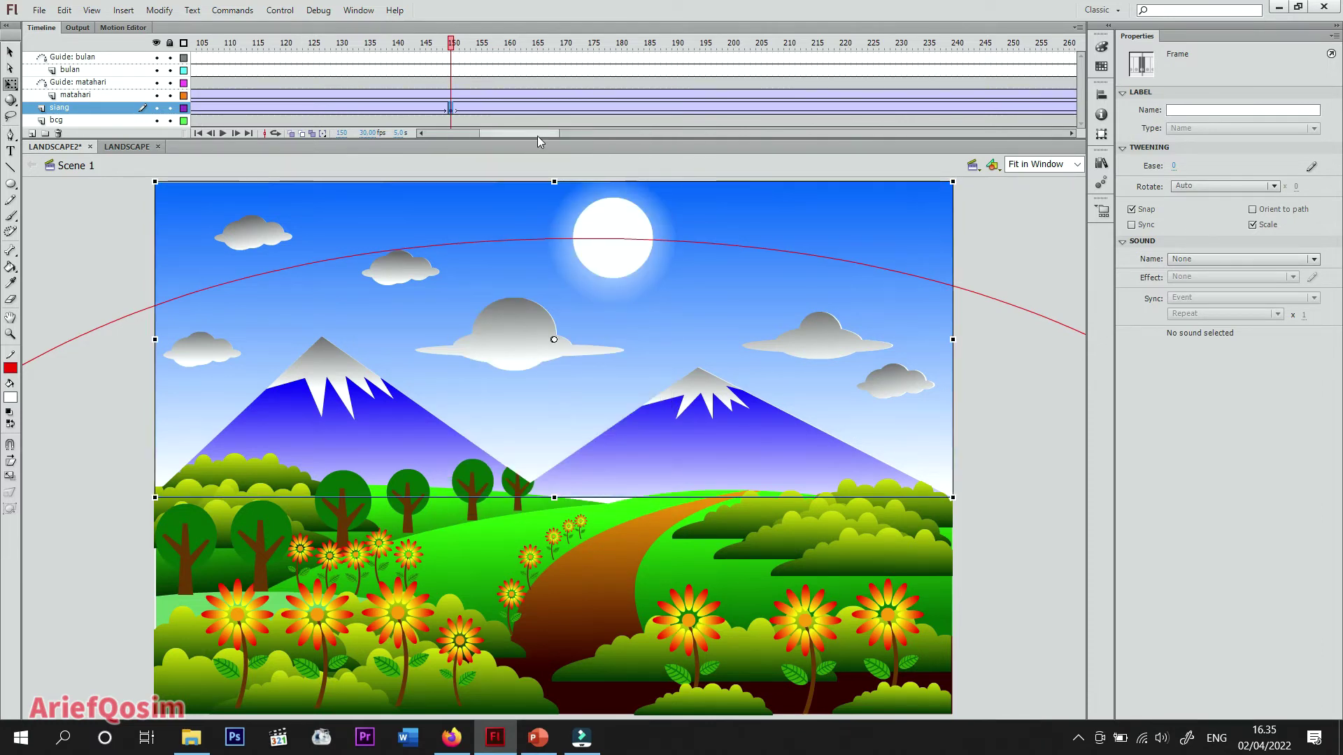
Step: Apply a Brightness color effect of -65% to the sky at frame 1 of the siang layer
drag(537, 136, 475, 137)
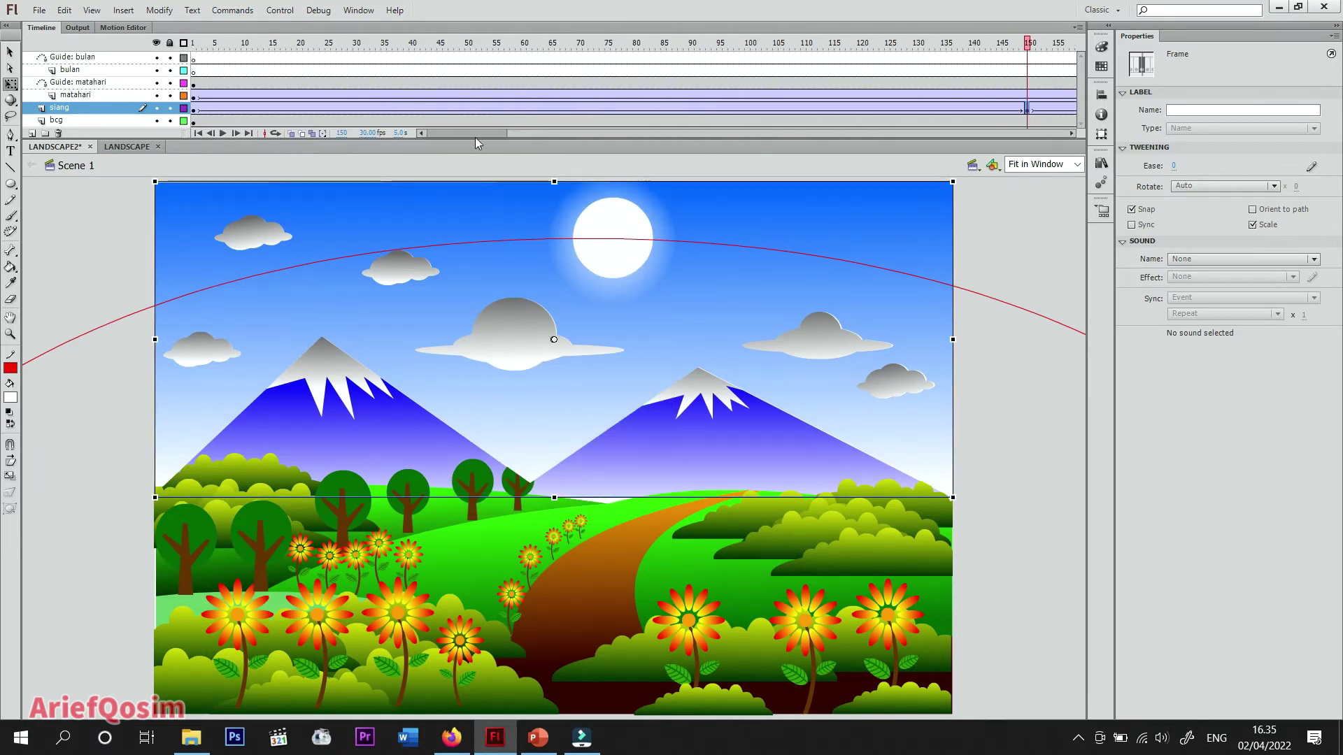
click(195, 109)
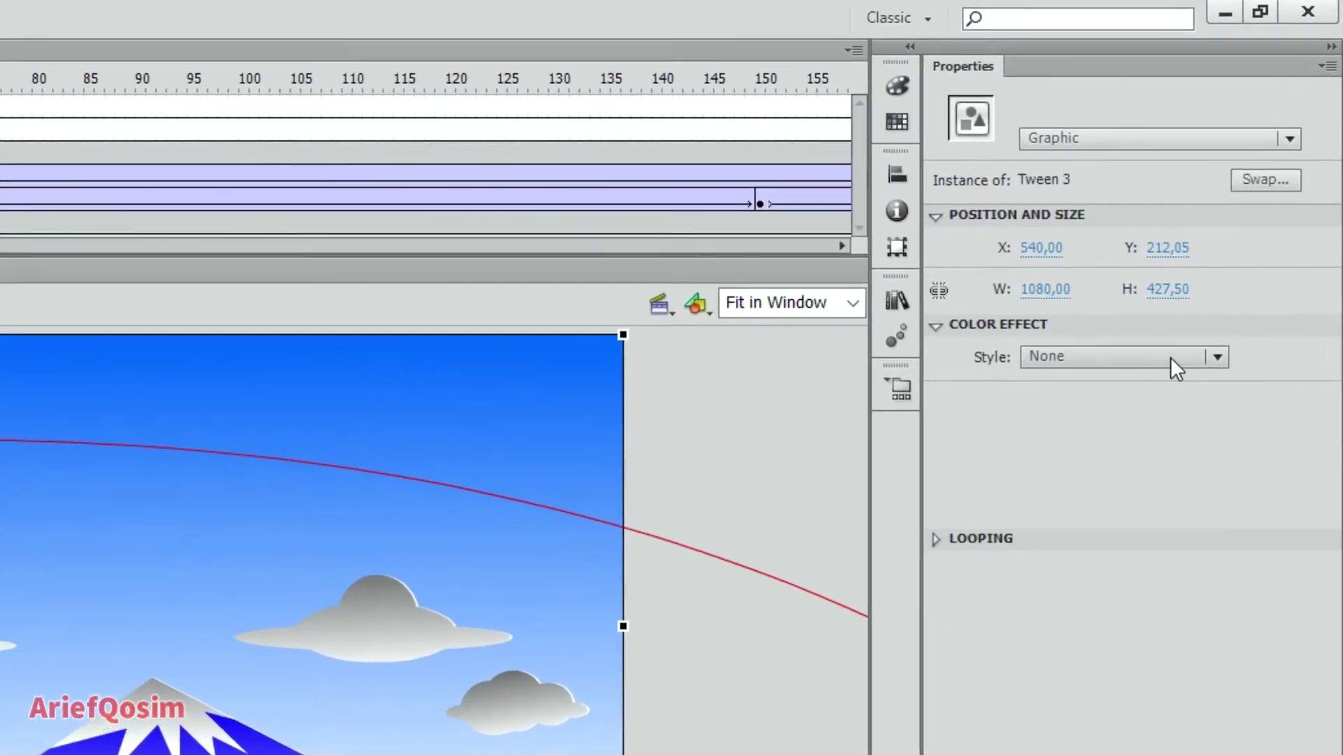
click(1189, 306)
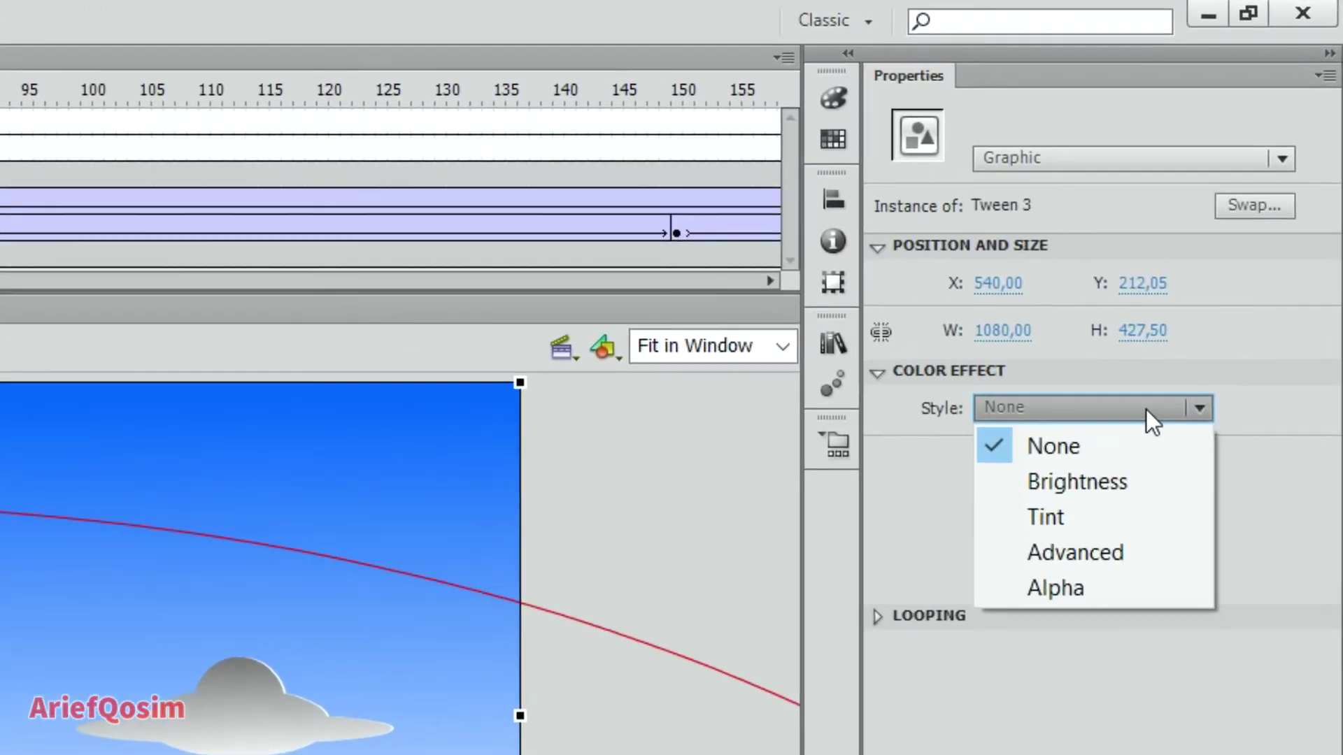
click(1157, 489)
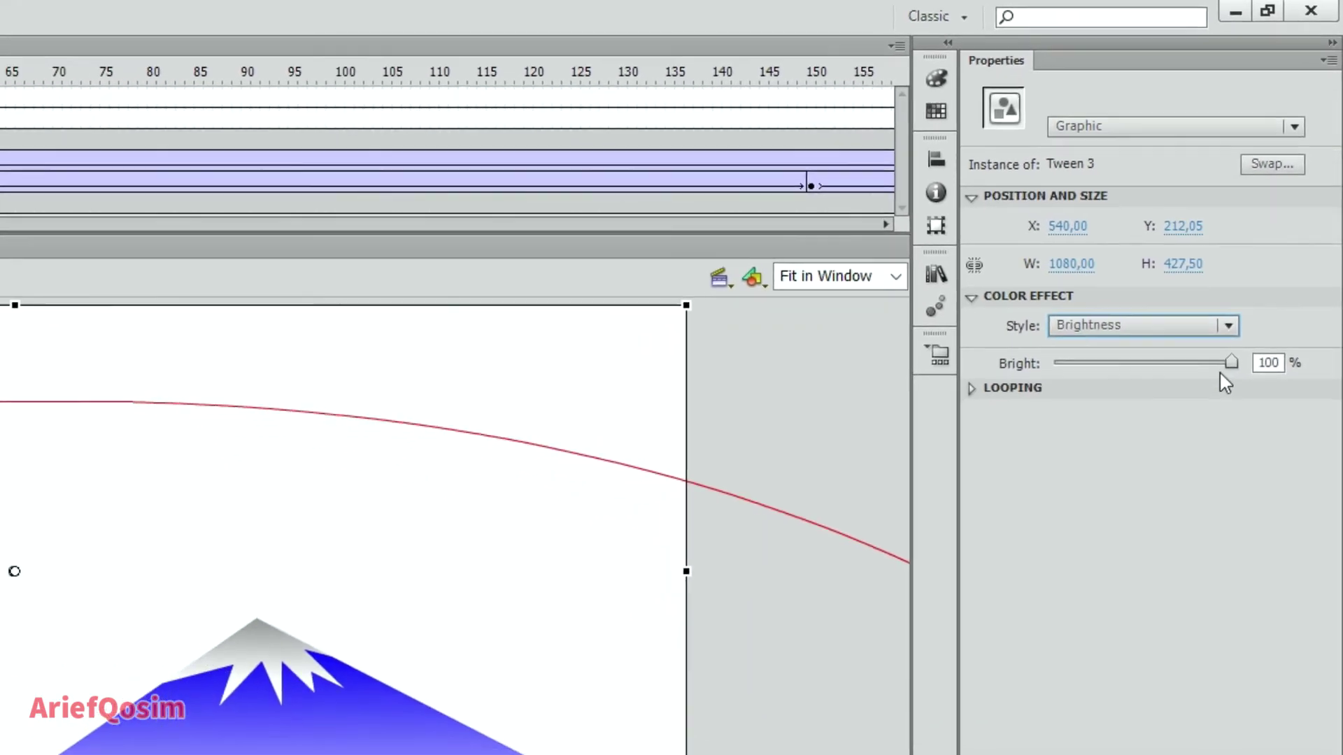
drag(1231, 362, 1073, 375)
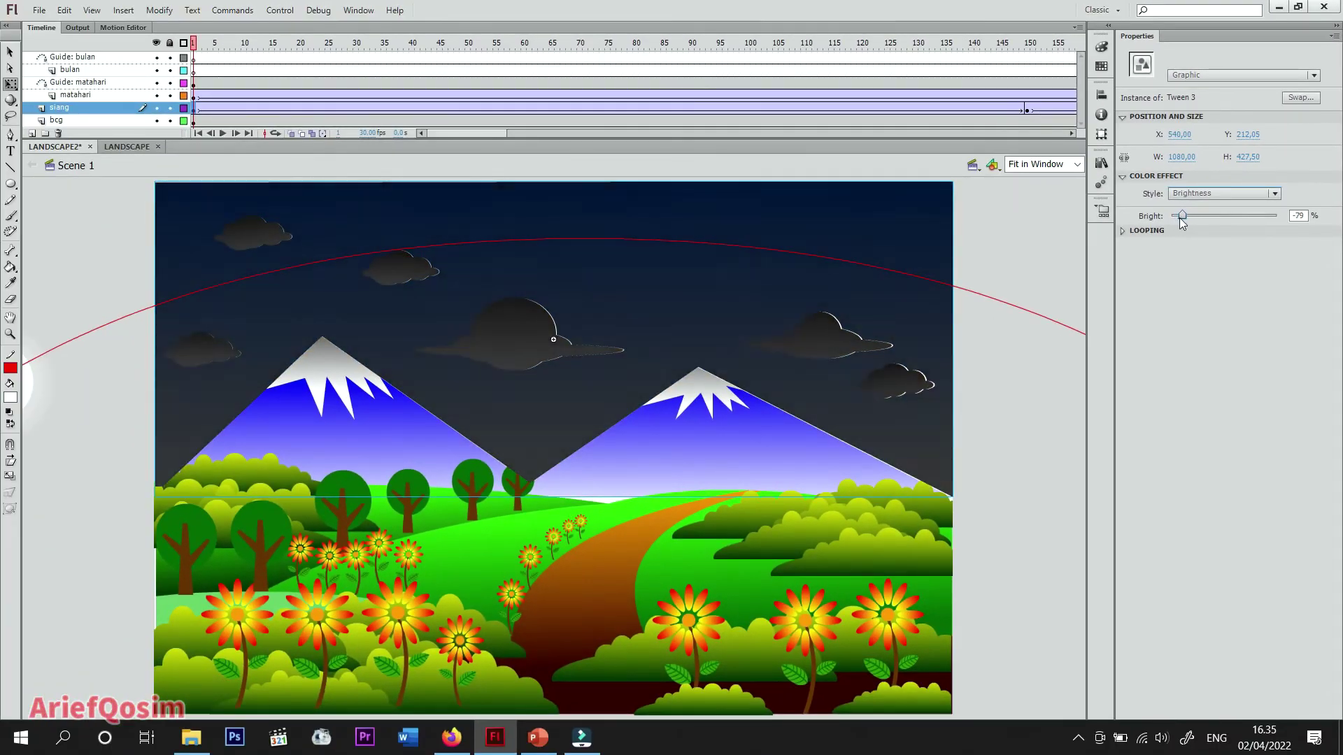
drag(1182, 221, 1189, 222)
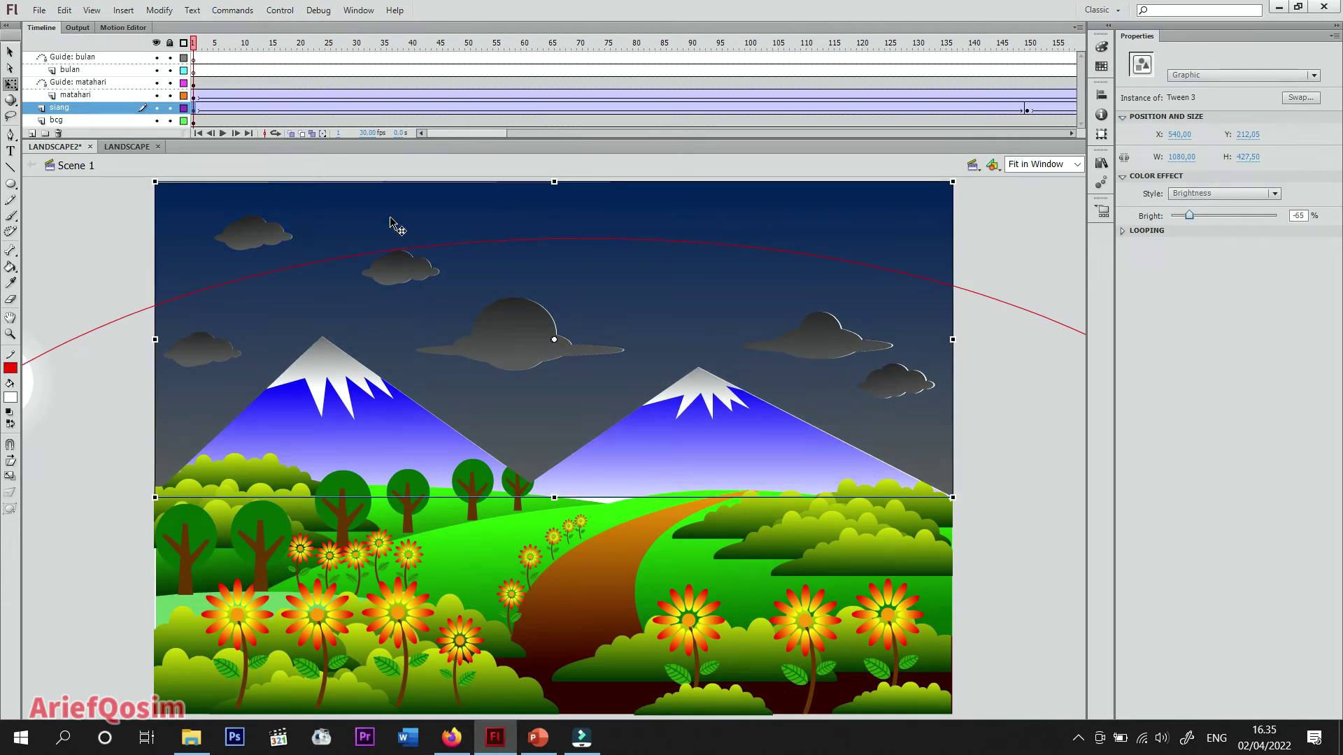
Step: Check the sky's color effect style at frame 150 of the siang layer, leaving it at None
drag(486, 135, 593, 132)
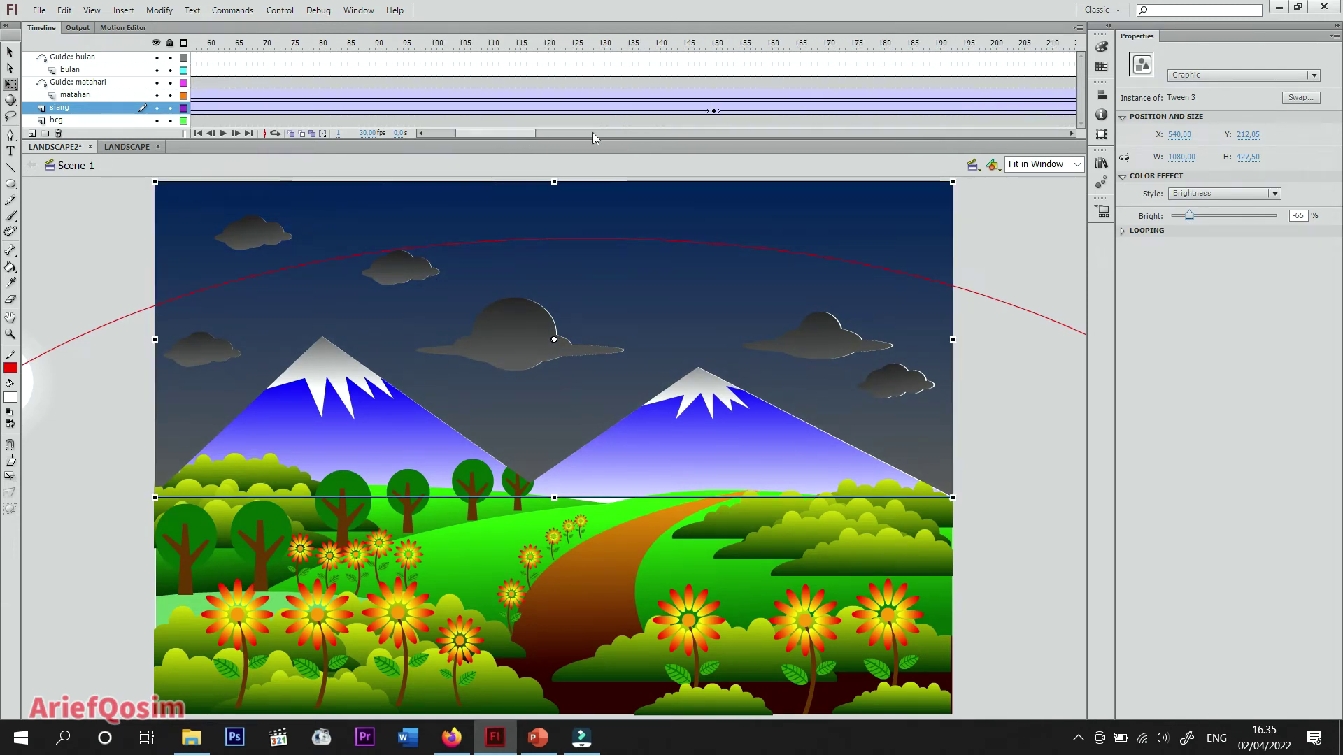
click(713, 109)
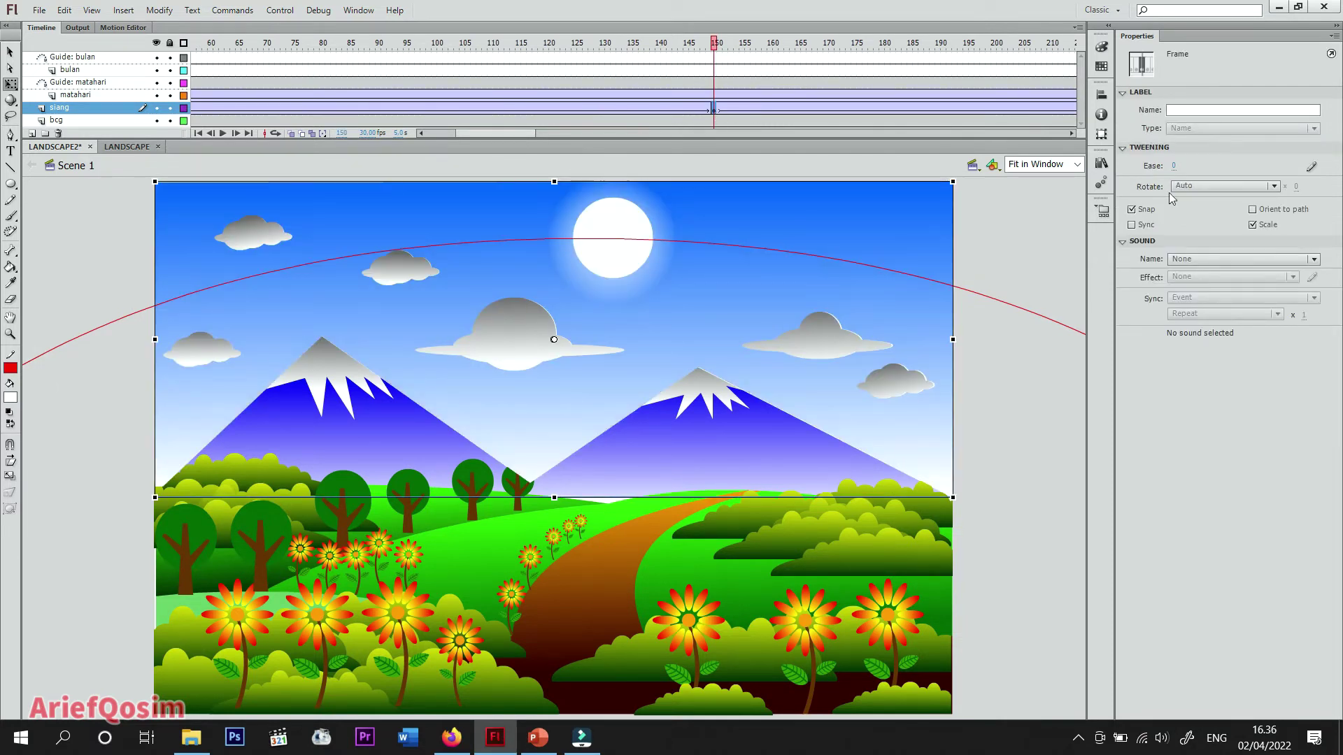
click(772, 322)
click(1212, 194)
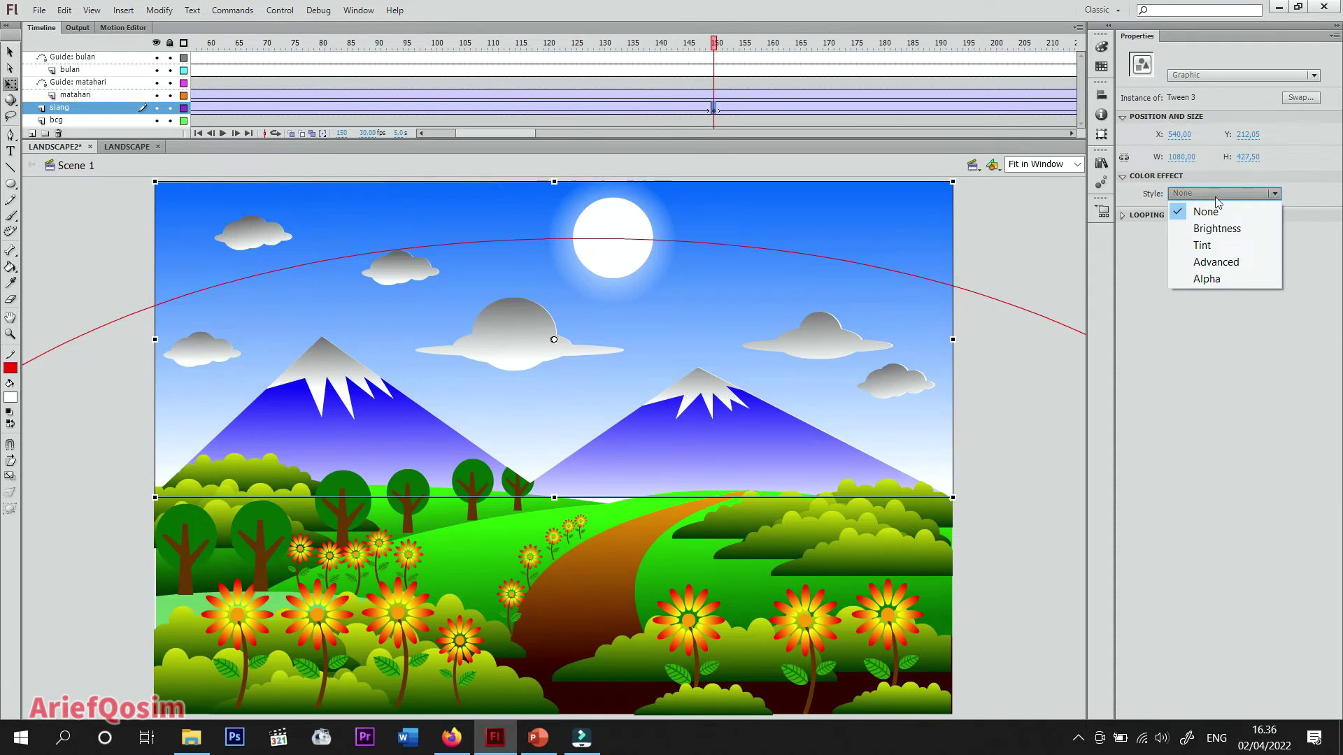
click(772, 170)
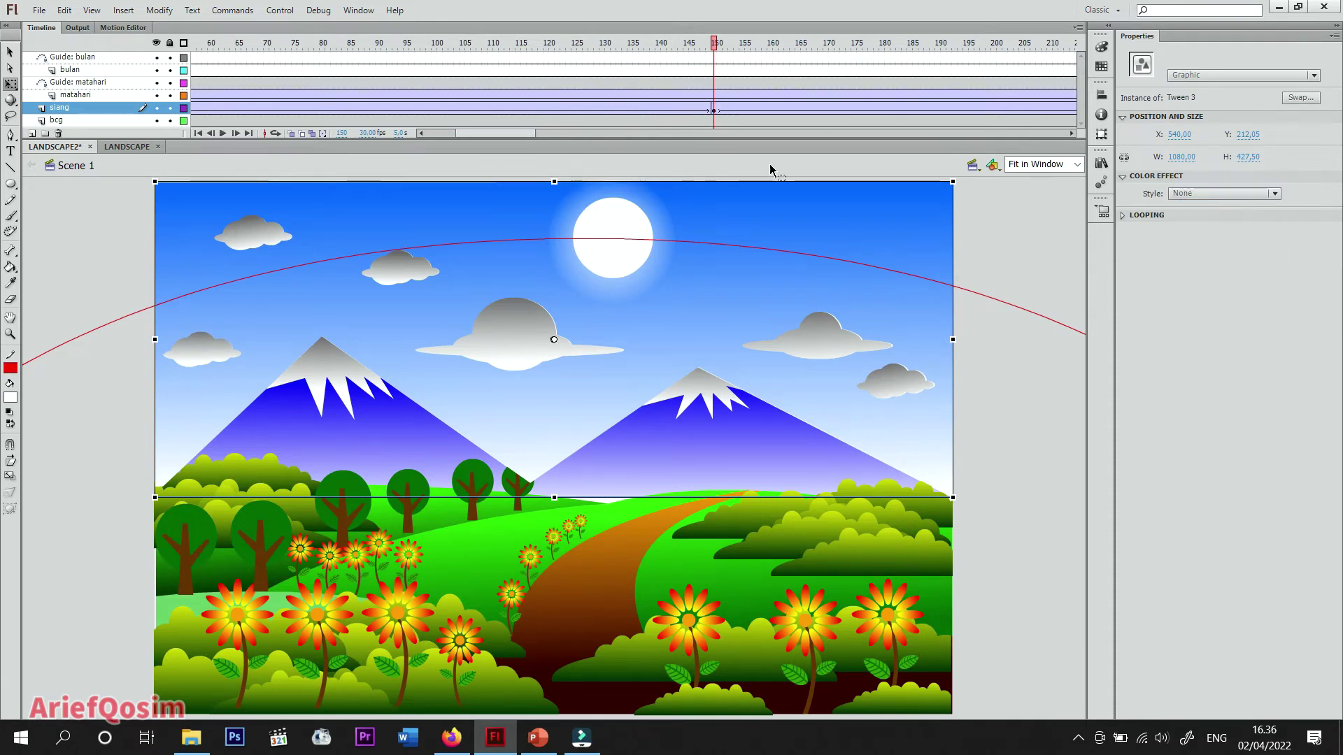
mouse_move(715, 43)
mouse_down()
mouse_move(379, 43)
mouse_move(720, 44)
mouse_up()
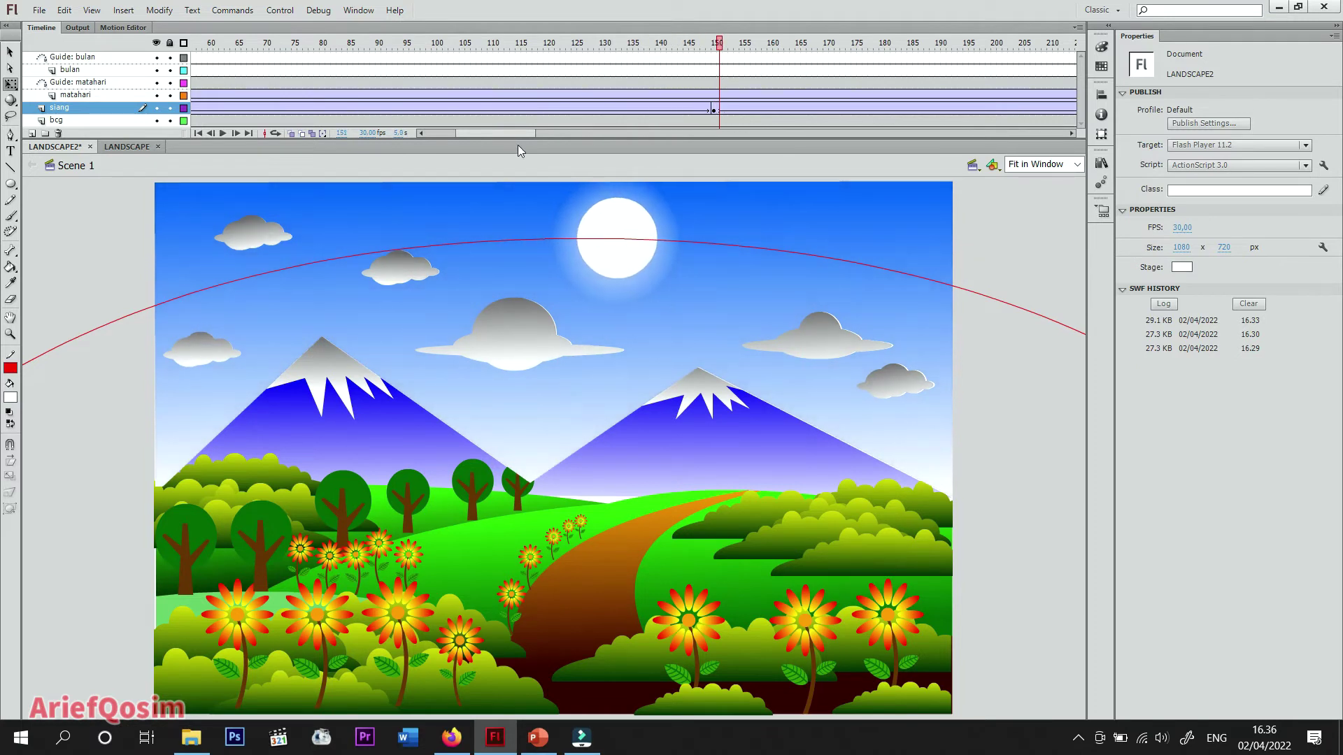
Step: Apply a Brightness color effect of -100% to the sky at frame 300 of the siang layer
drag(518, 132, 583, 130)
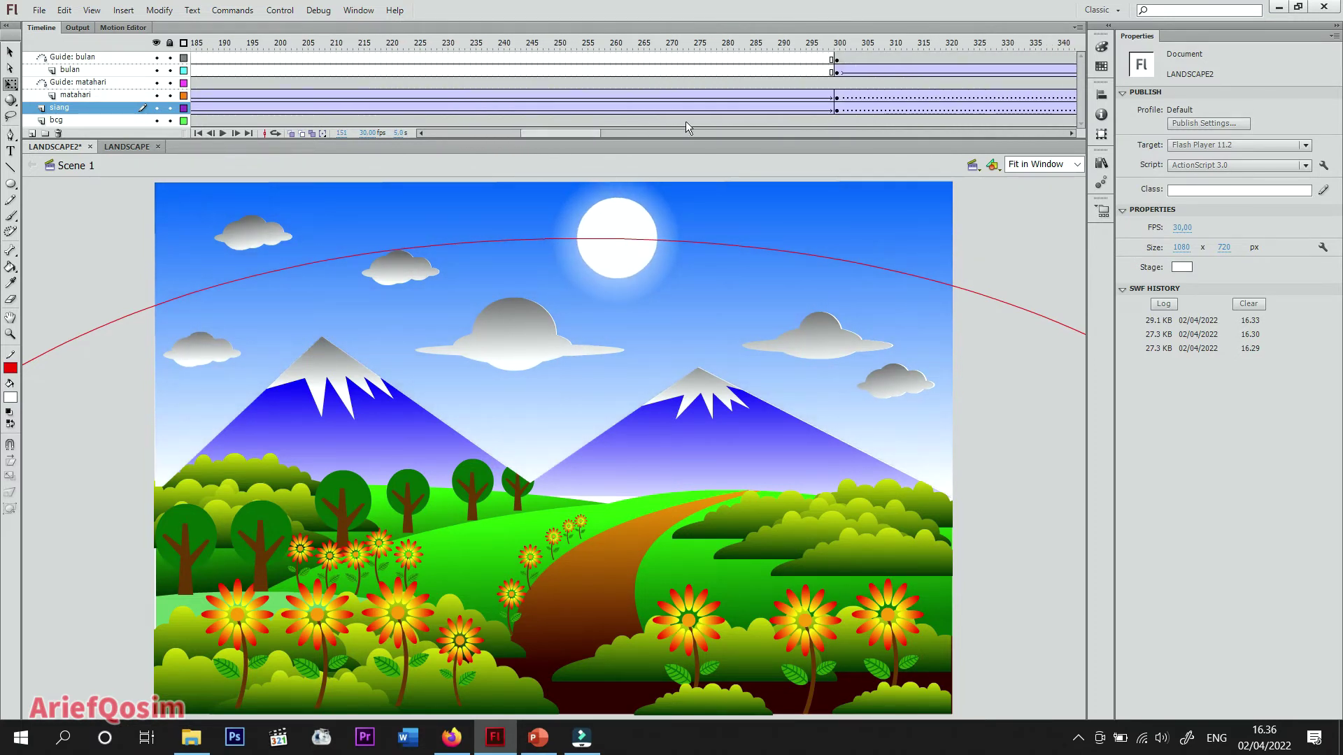
click(837, 110)
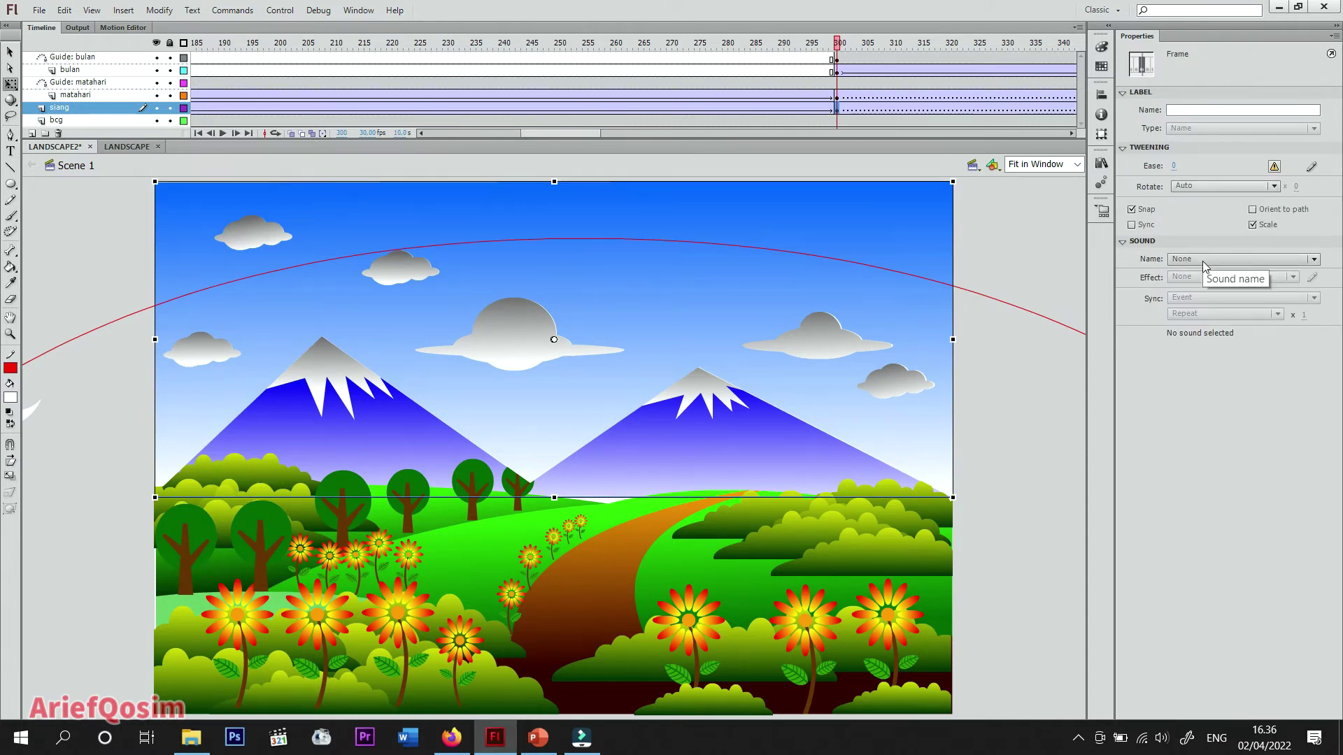
click(911, 315)
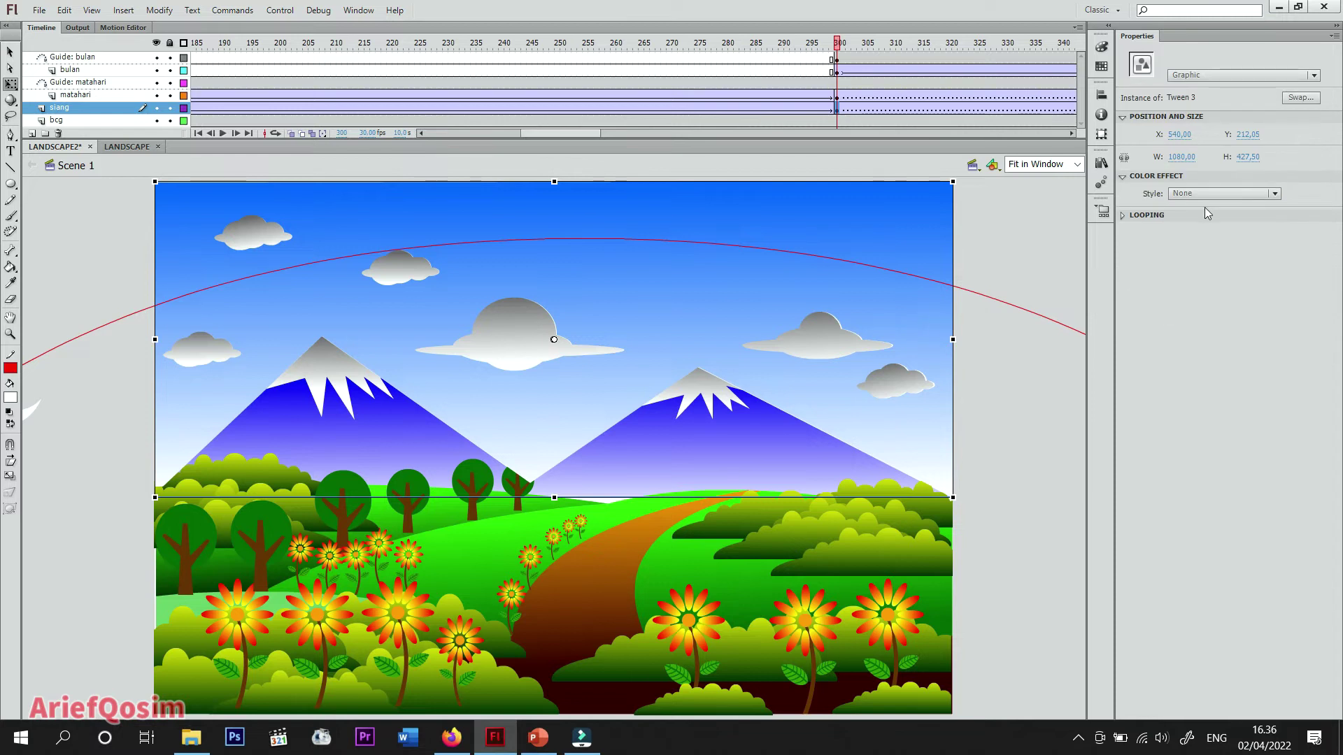
click(1220, 194)
click(1213, 221)
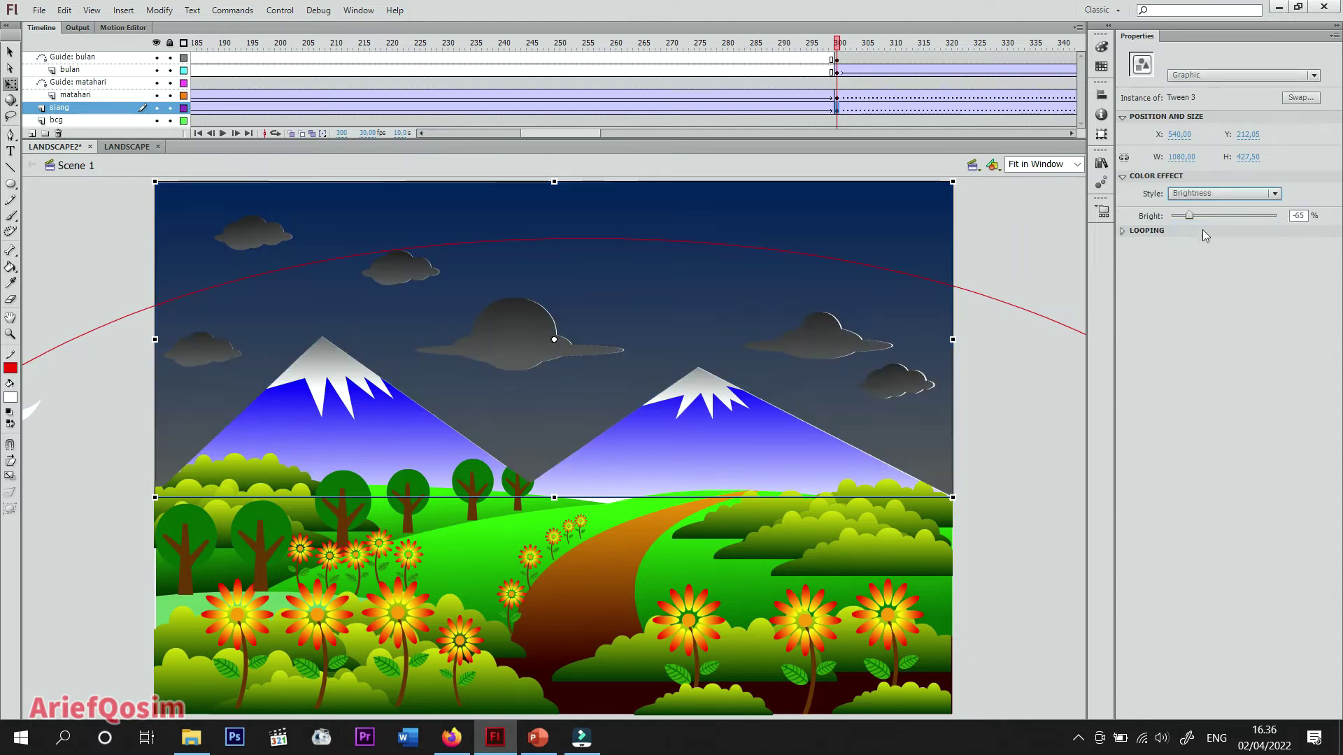
drag(1189, 215, 1155, 219)
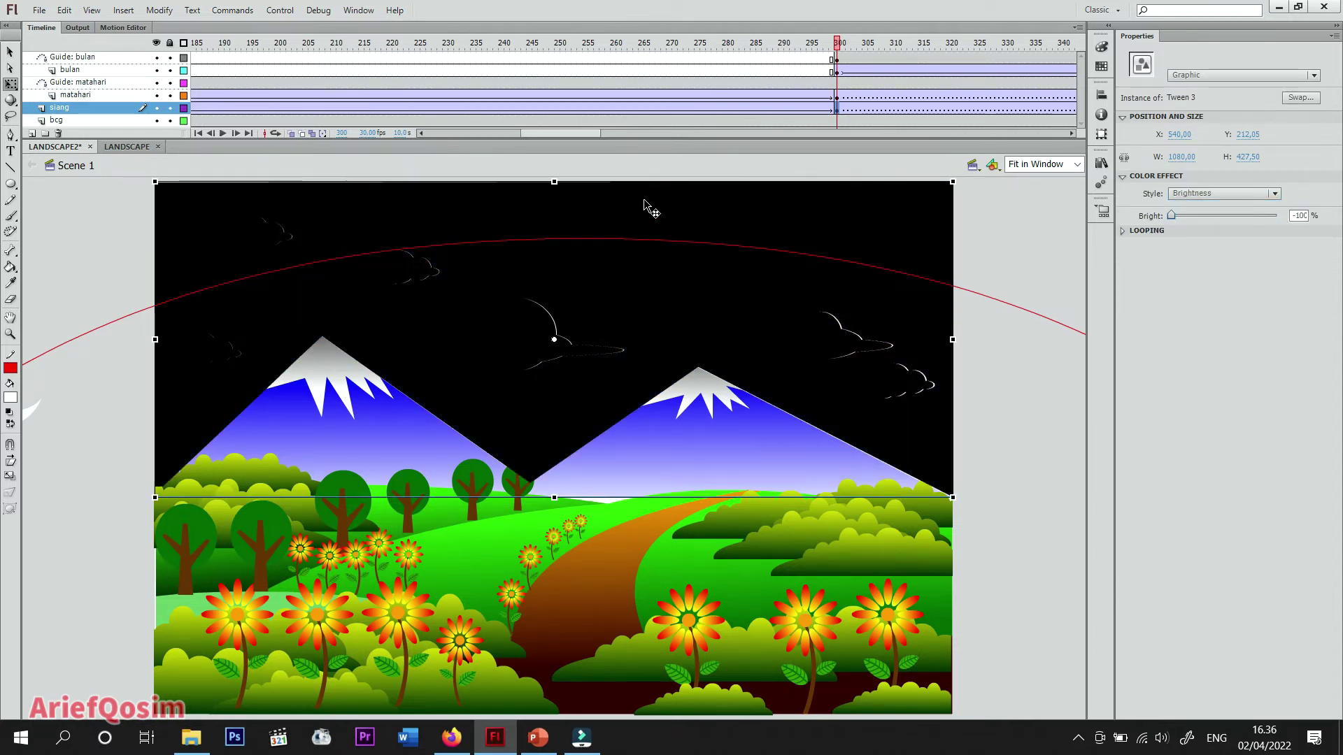
Step: Set the sky's brightness at frame 1 of the siang layer to -100%
drag(582, 136, 267, 131)
click(194, 109)
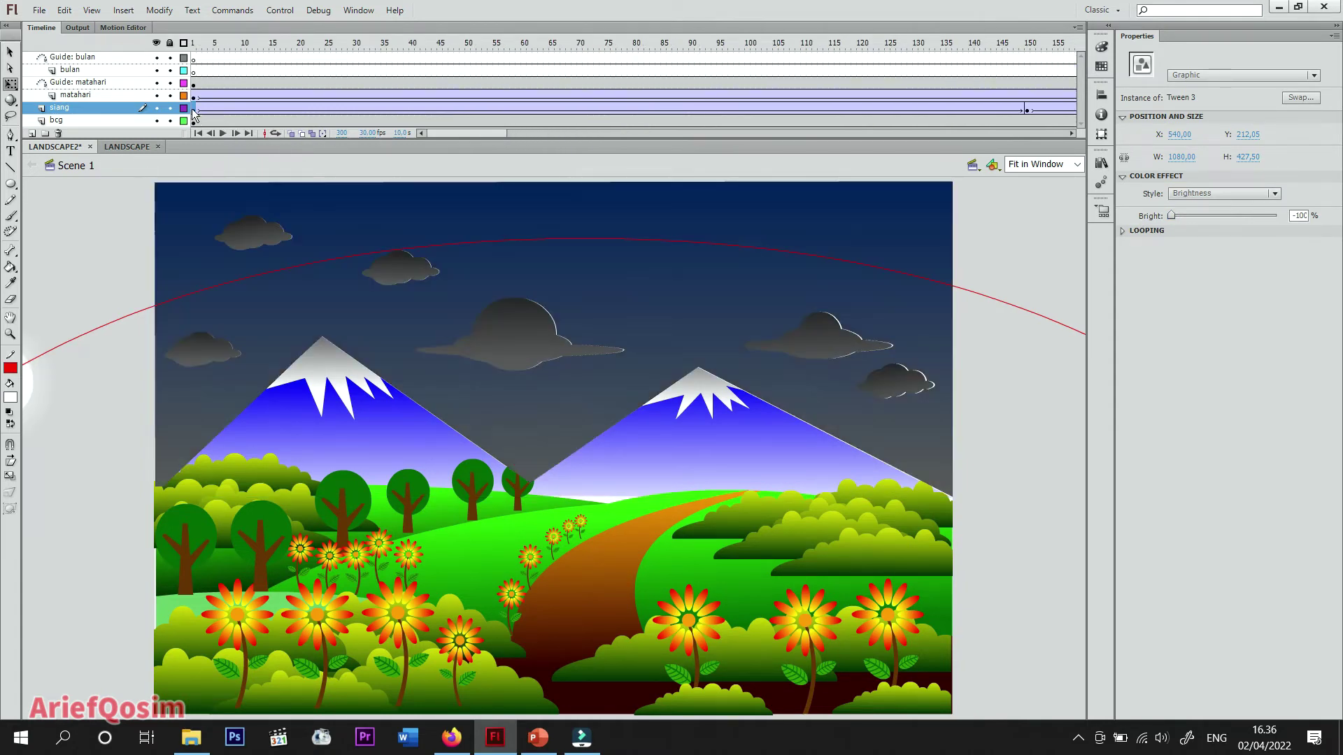
click(894, 349)
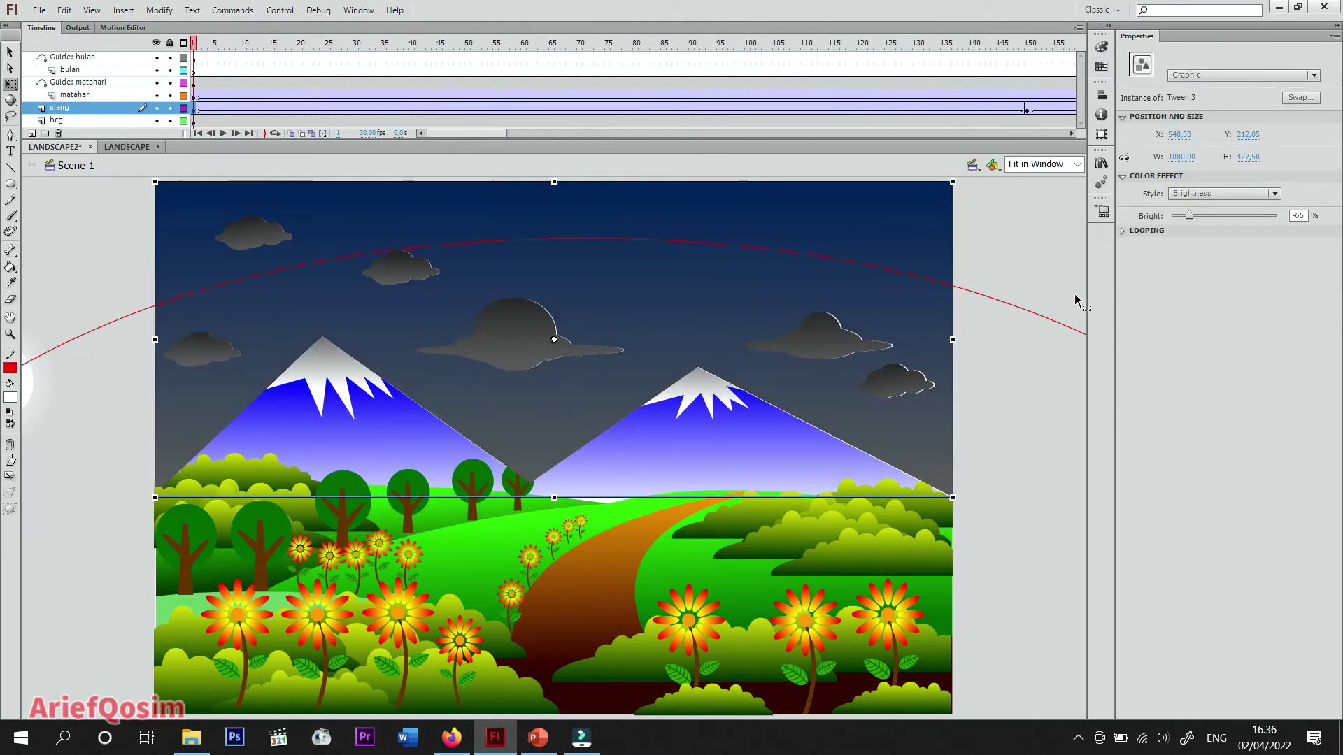
drag(1193, 217, 1142, 222)
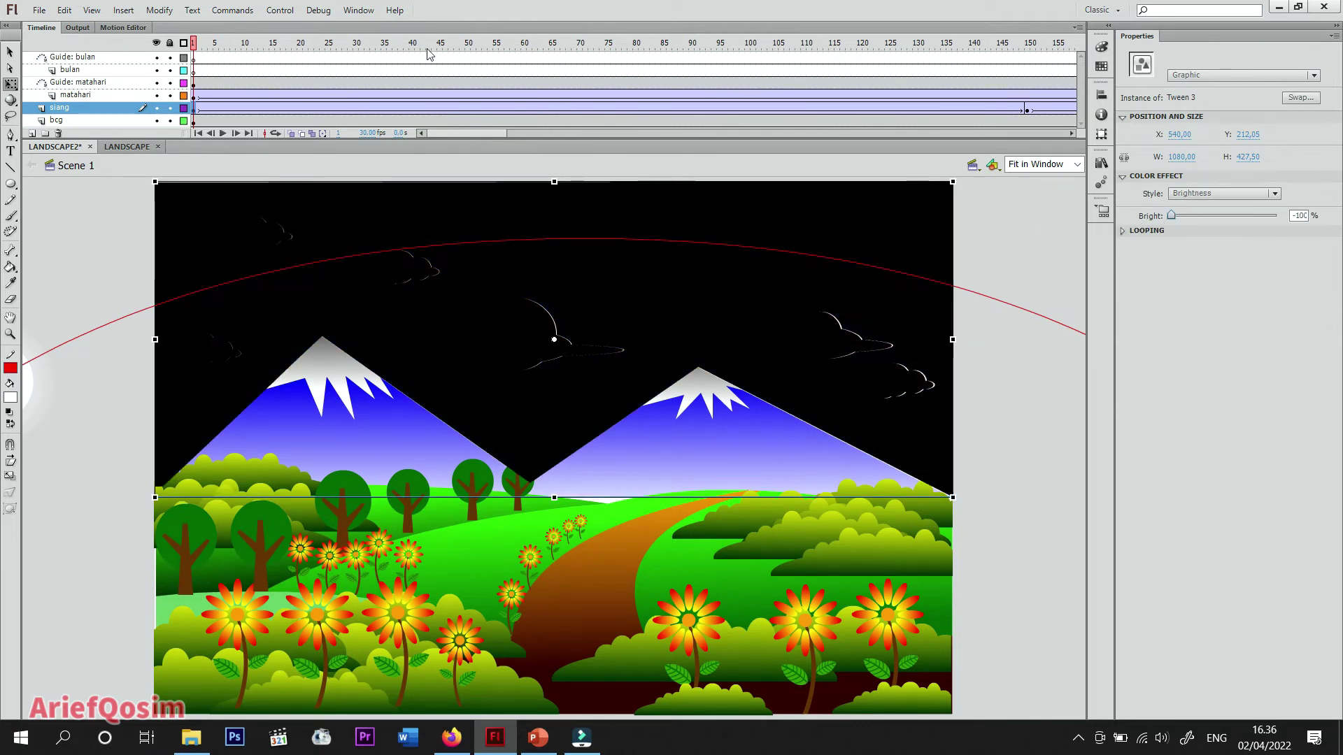
Step: Play the timeline from frame 1 to watch the sky's brightness change, and stop it past frame 300
click(223, 132)
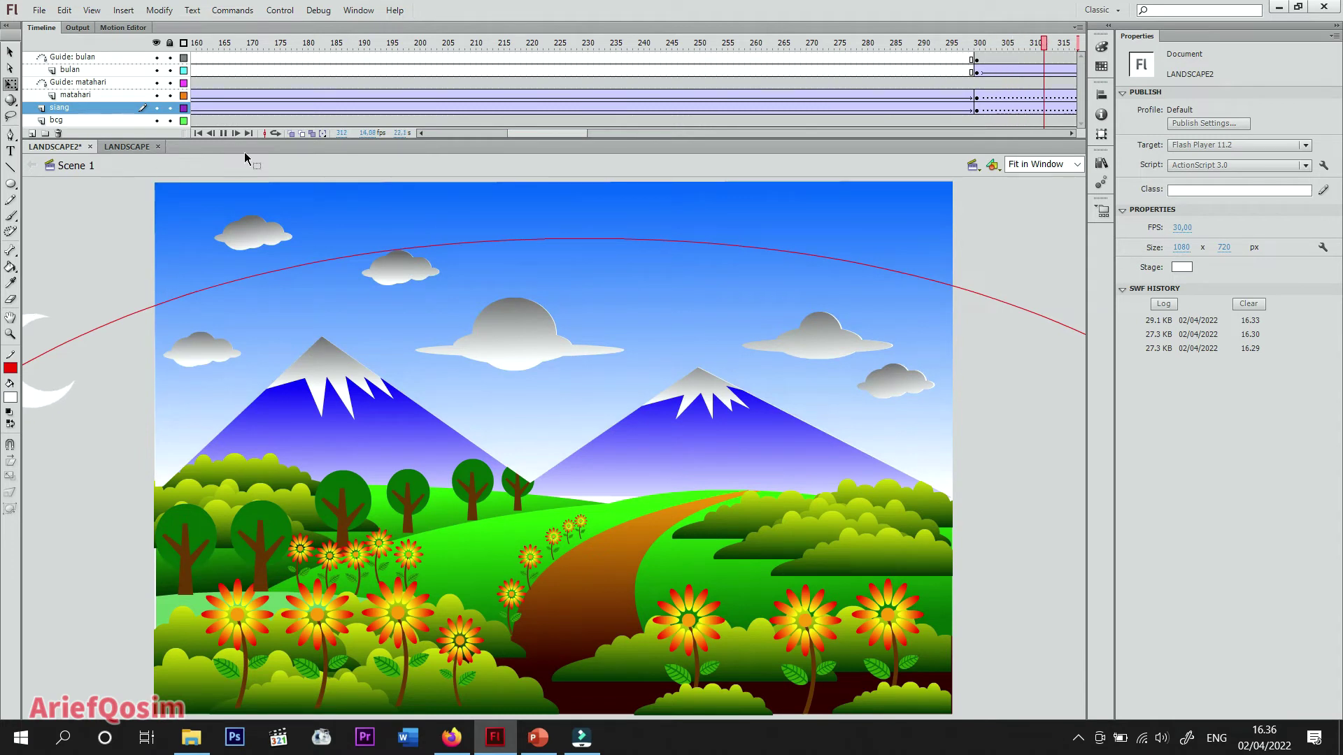
key(Return)
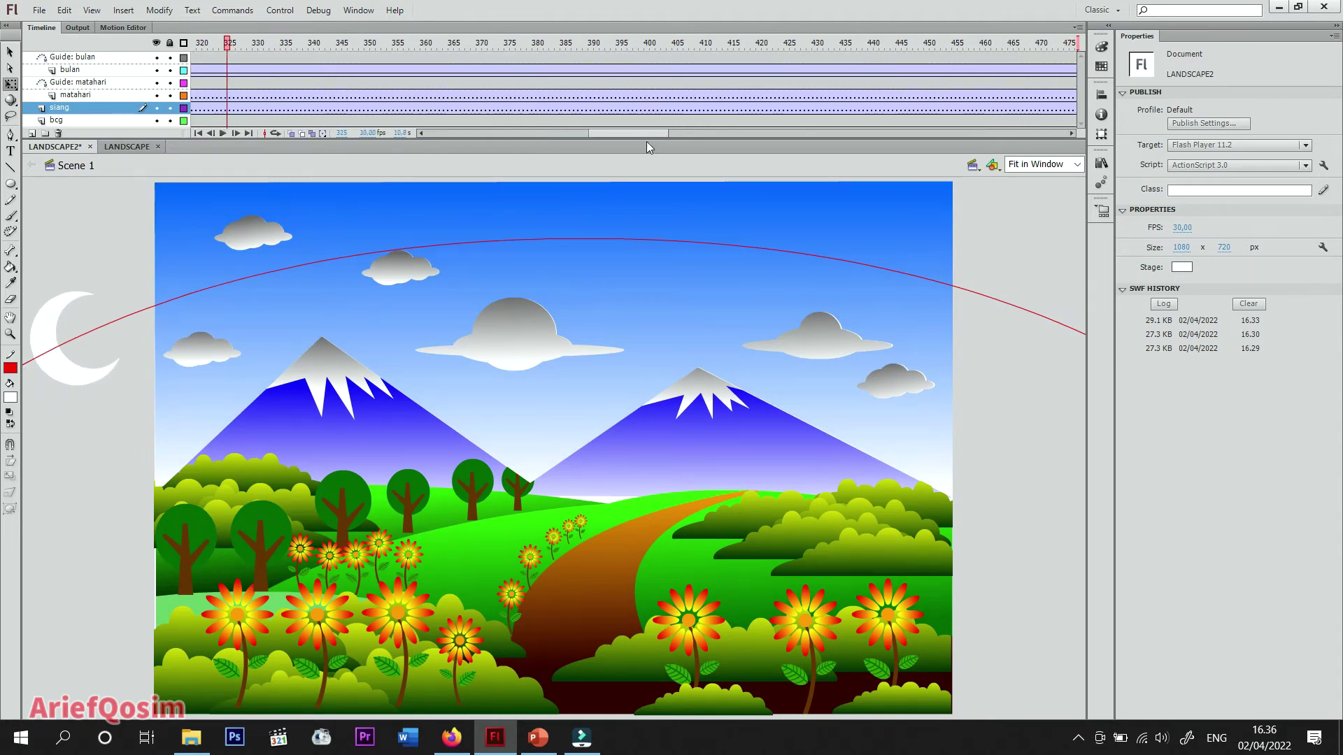
Step: Compare the sky at the frame 300 keyframes of the matahari and siang layers with the frames just after them
drag(648, 135, 619, 138)
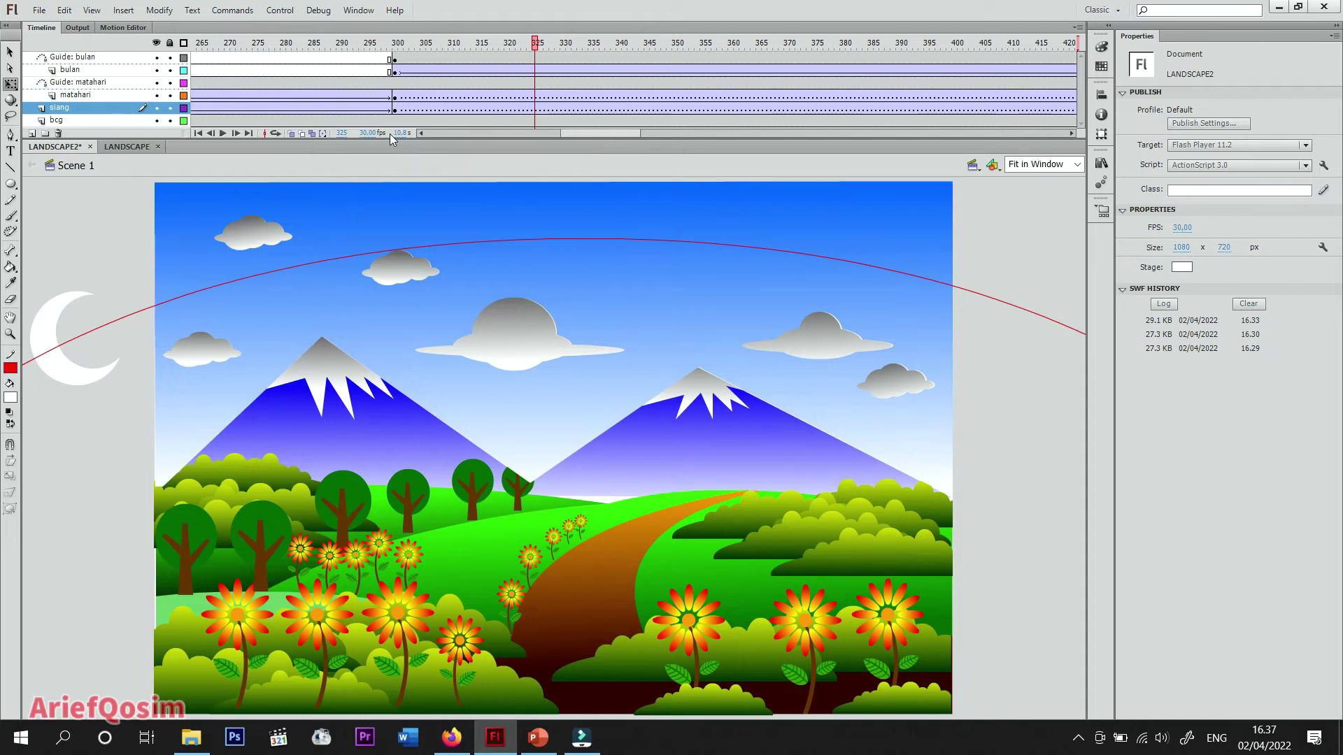
click(396, 97)
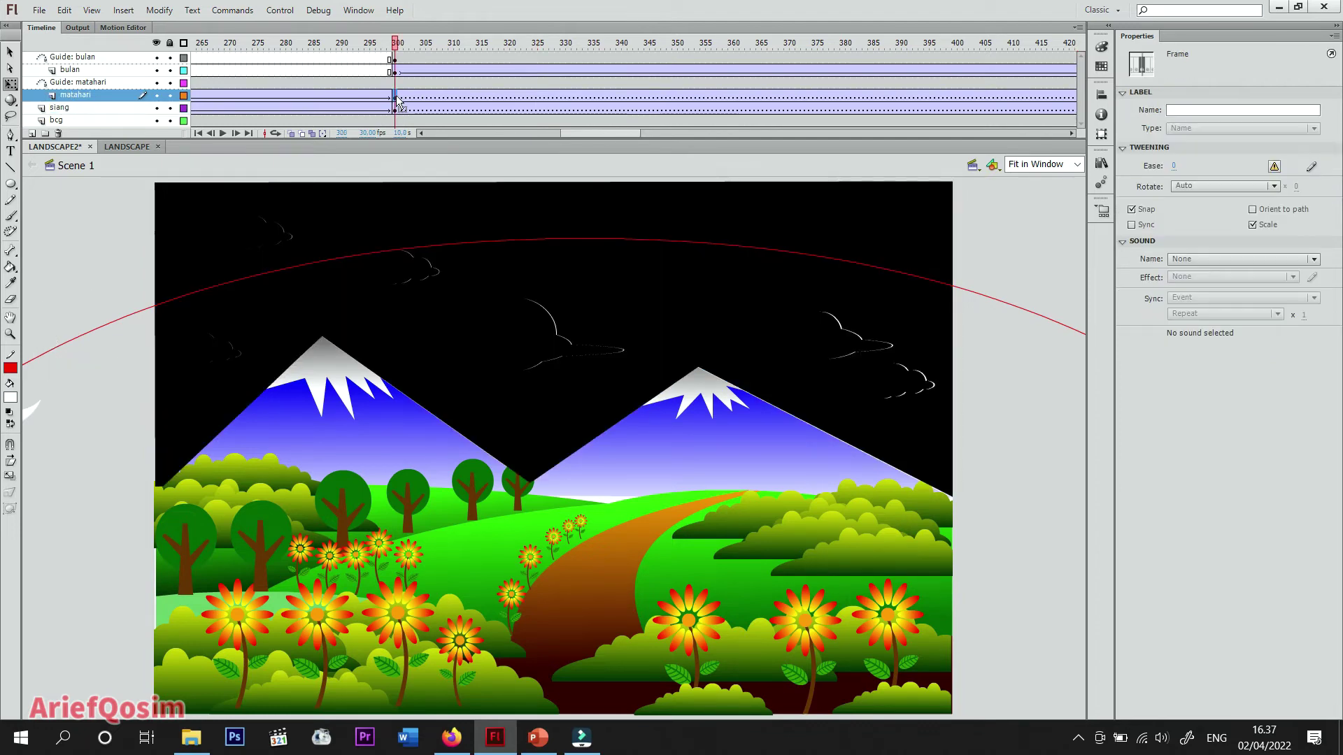
drag(399, 50, 466, 54)
click(396, 97)
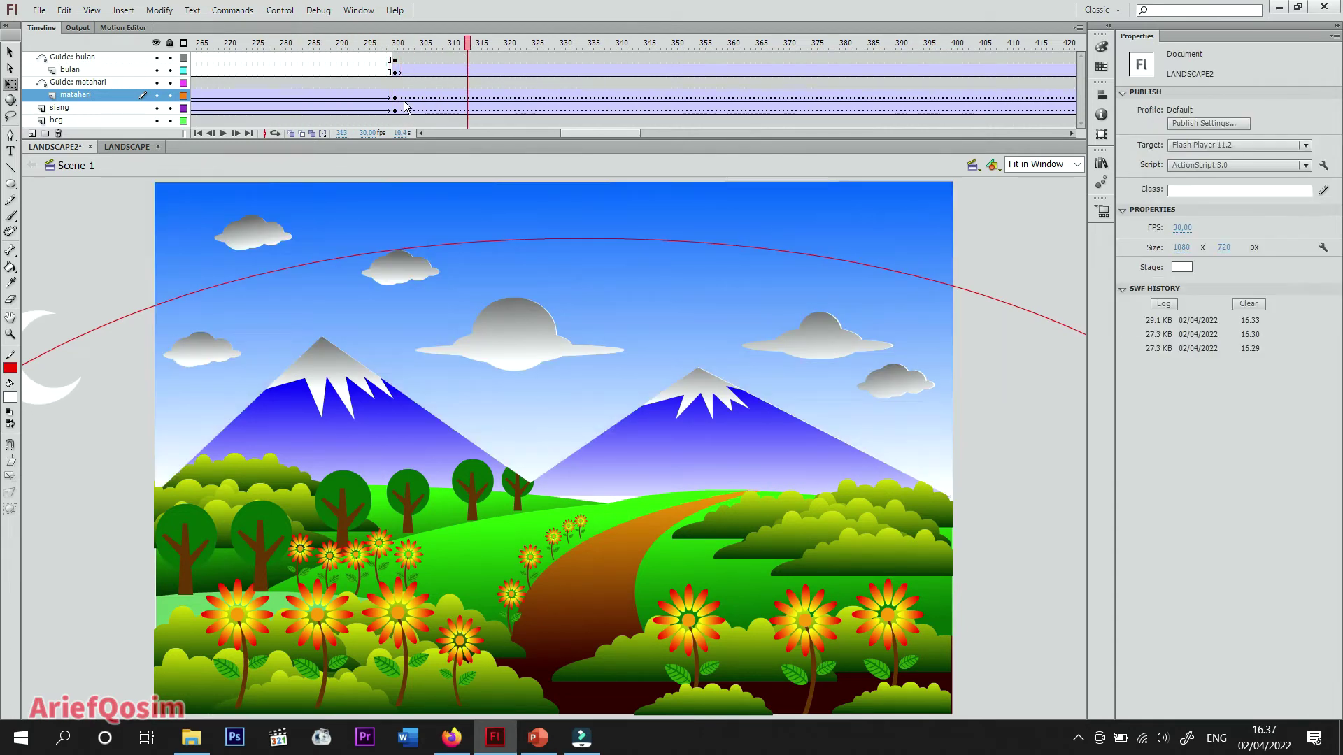
click(396, 109)
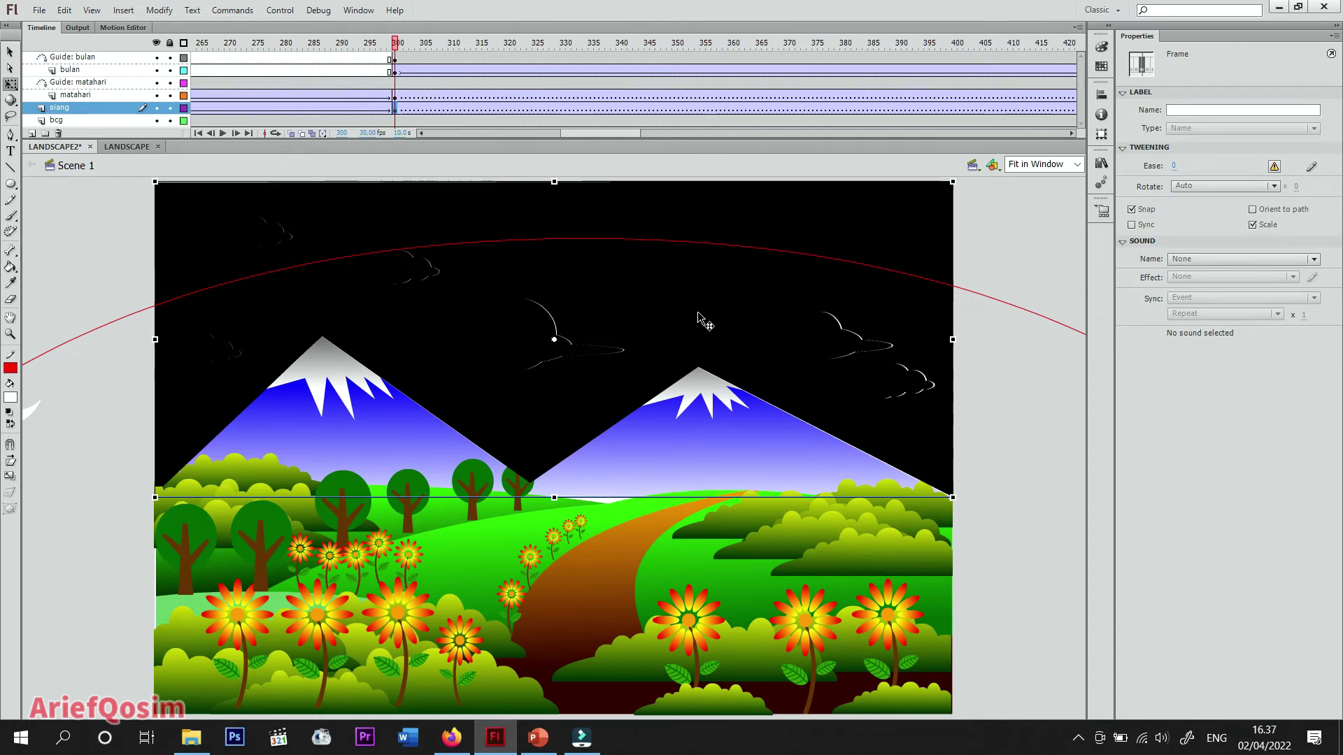
click(924, 256)
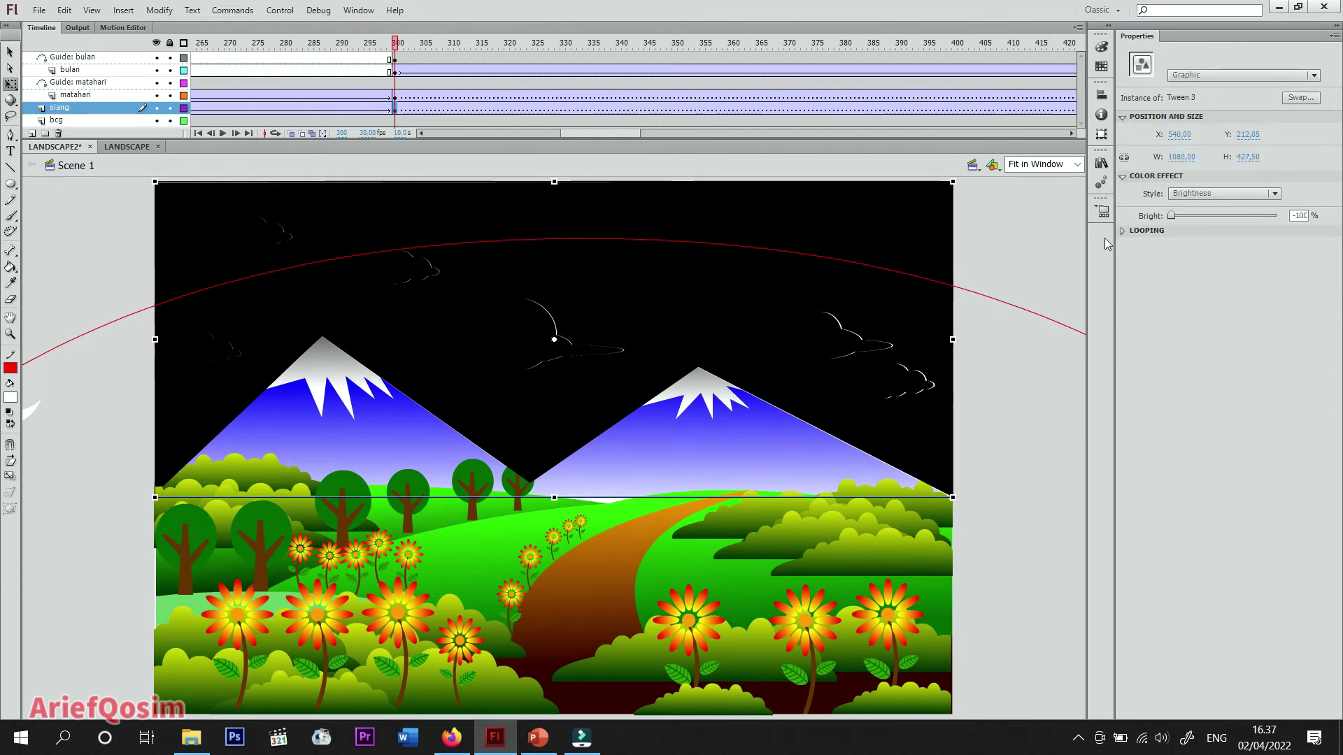
click(420, 44)
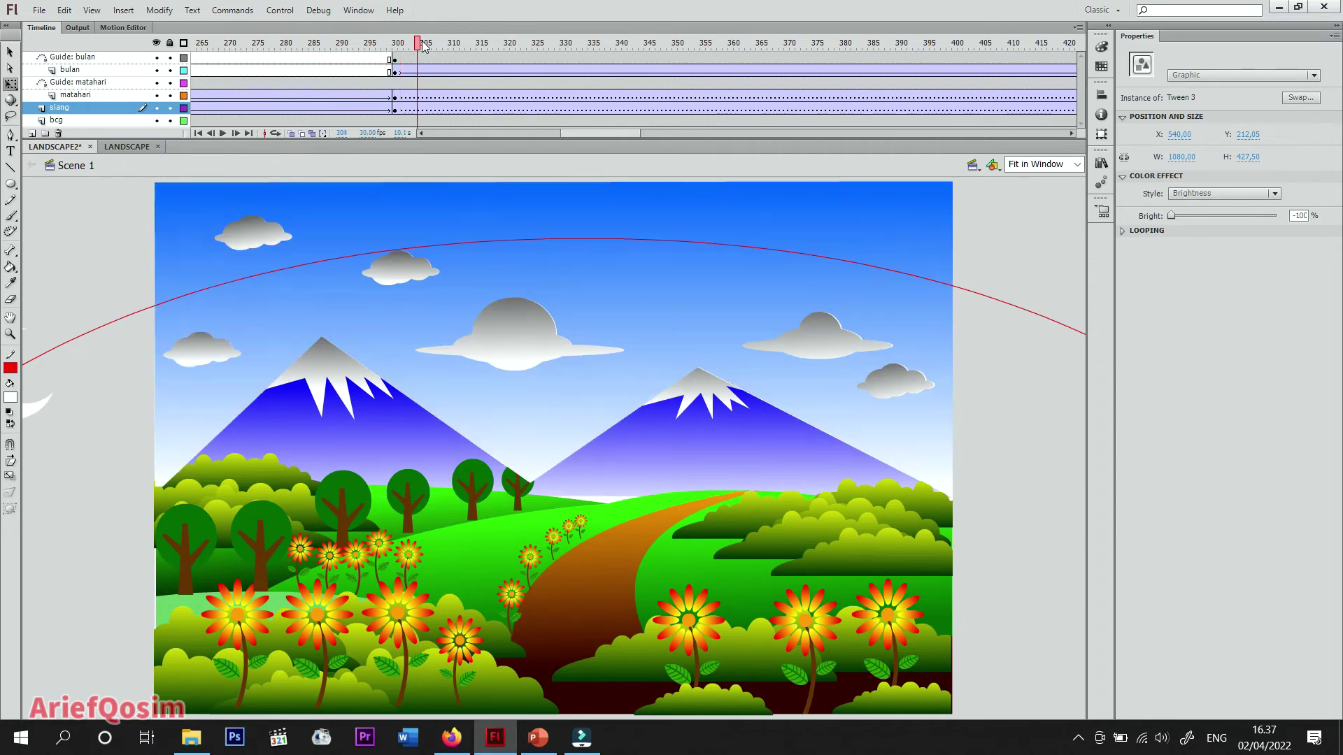
click(424, 43)
Step: Create a classic tween on the bcg layer starting from frame 1
drag(601, 133, 676, 180)
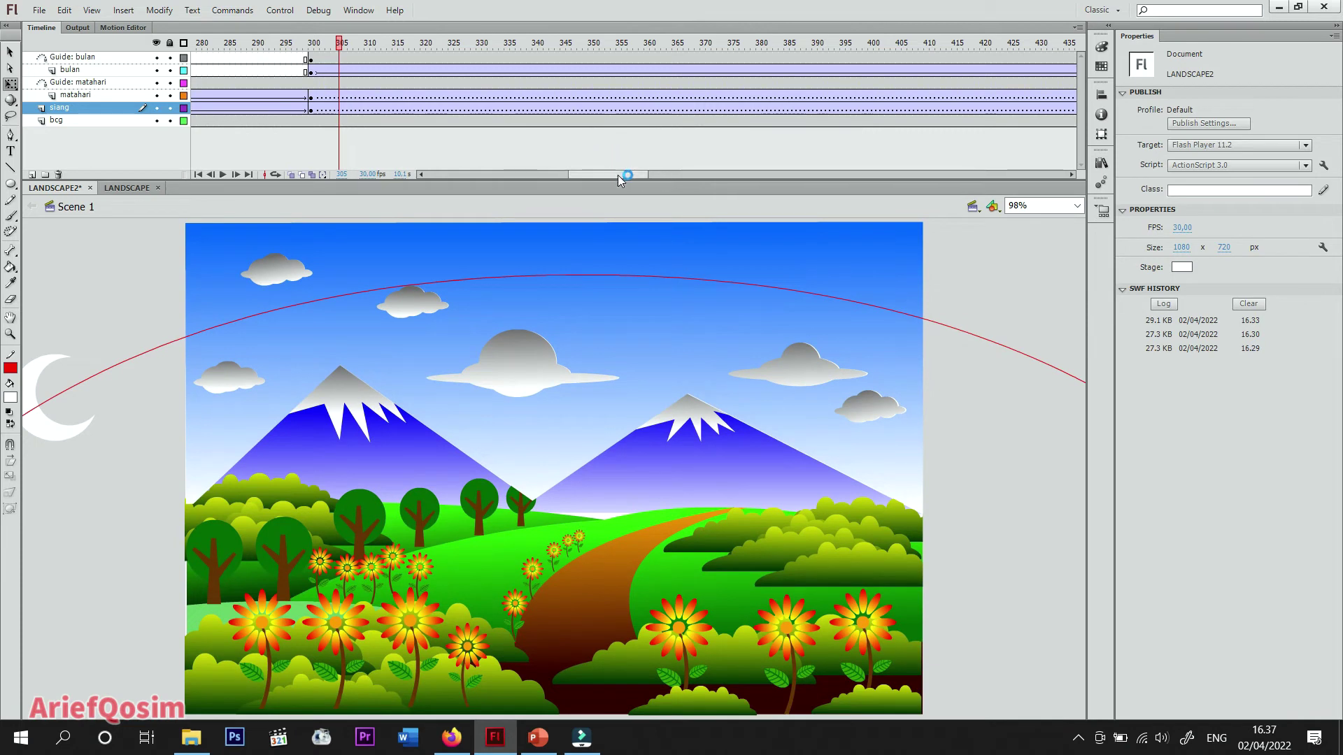
drag(619, 175, 607, 176)
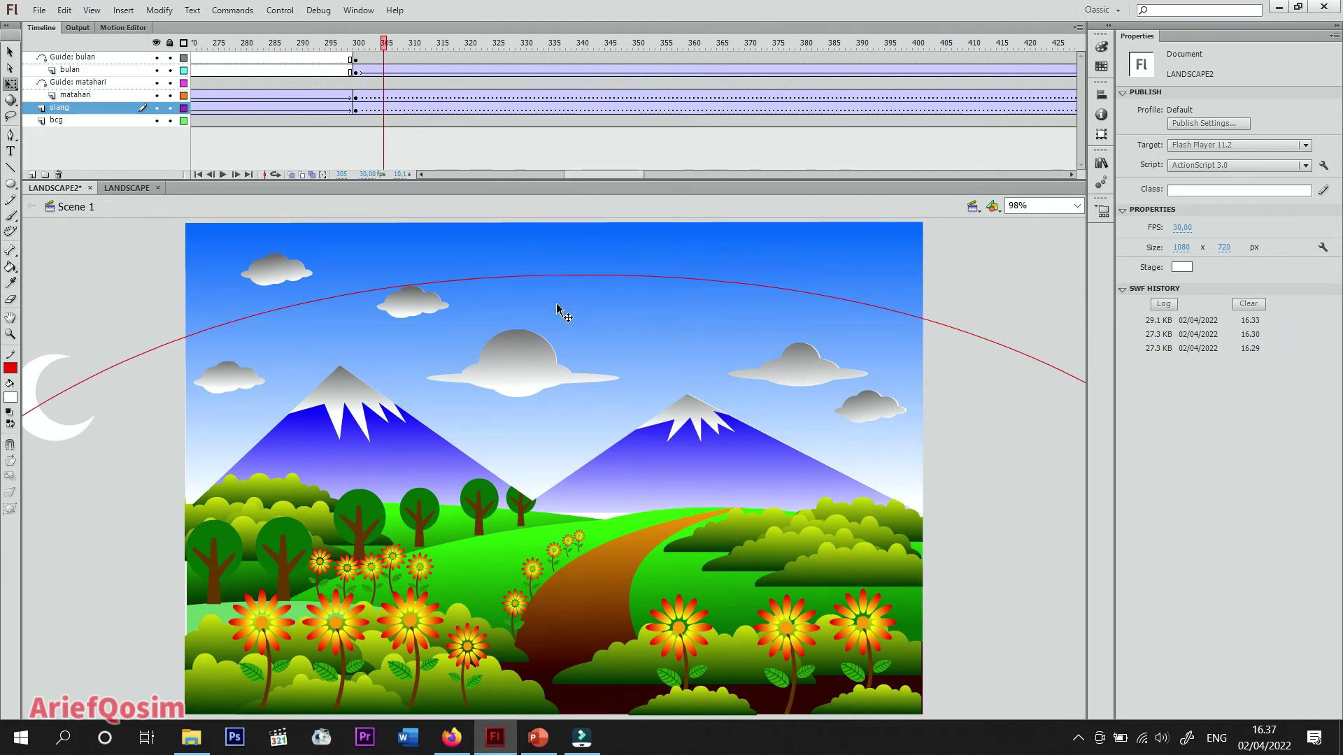
drag(599, 175, 433, 173)
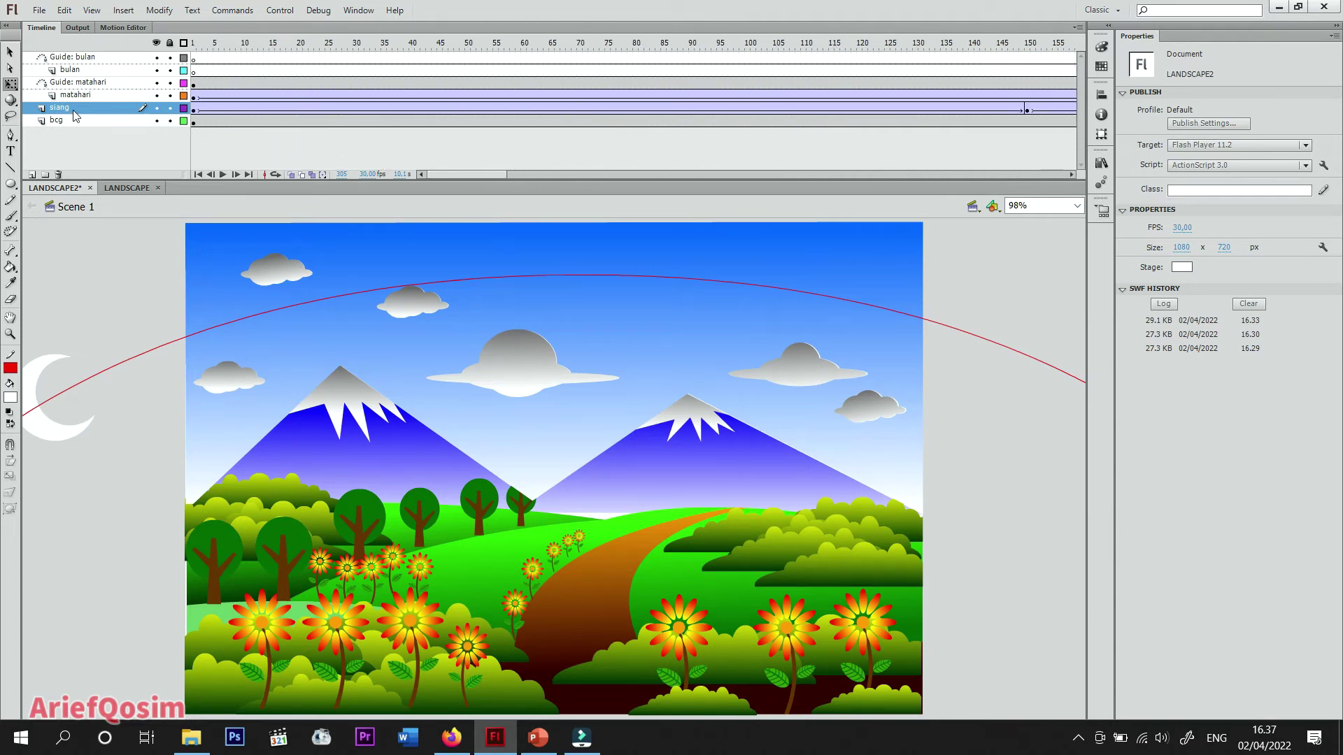
click(192, 123)
right_click(193, 125)
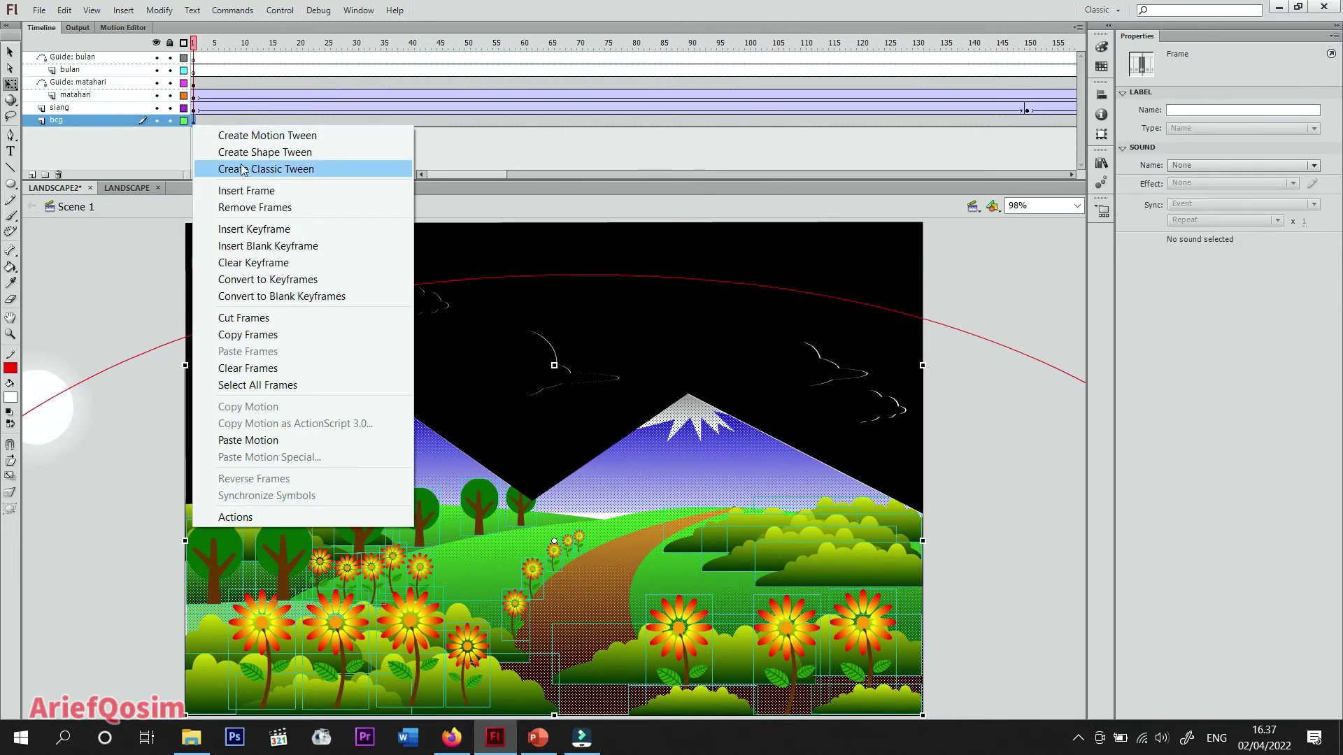
click(270, 169)
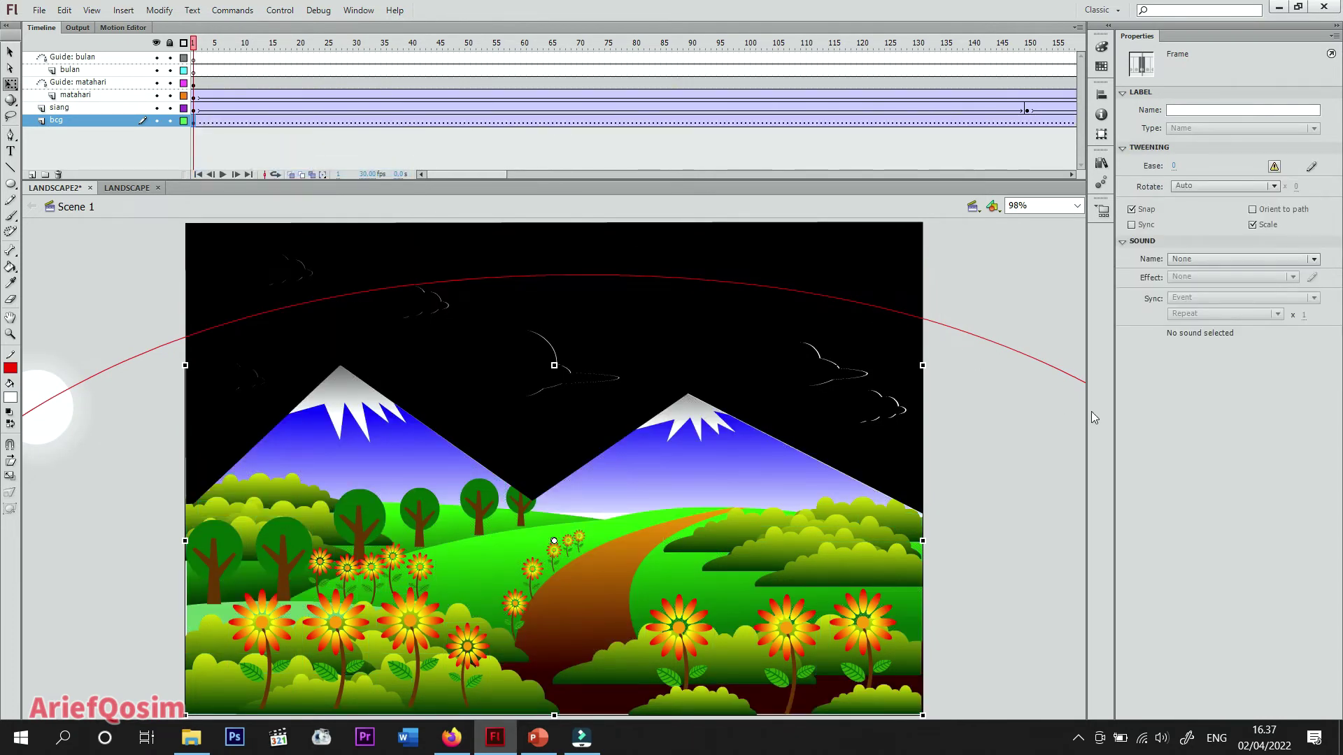
Step: Try a white Tint color effect of 35% on the scenery at frame 1 of the bcg layer
click(798, 498)
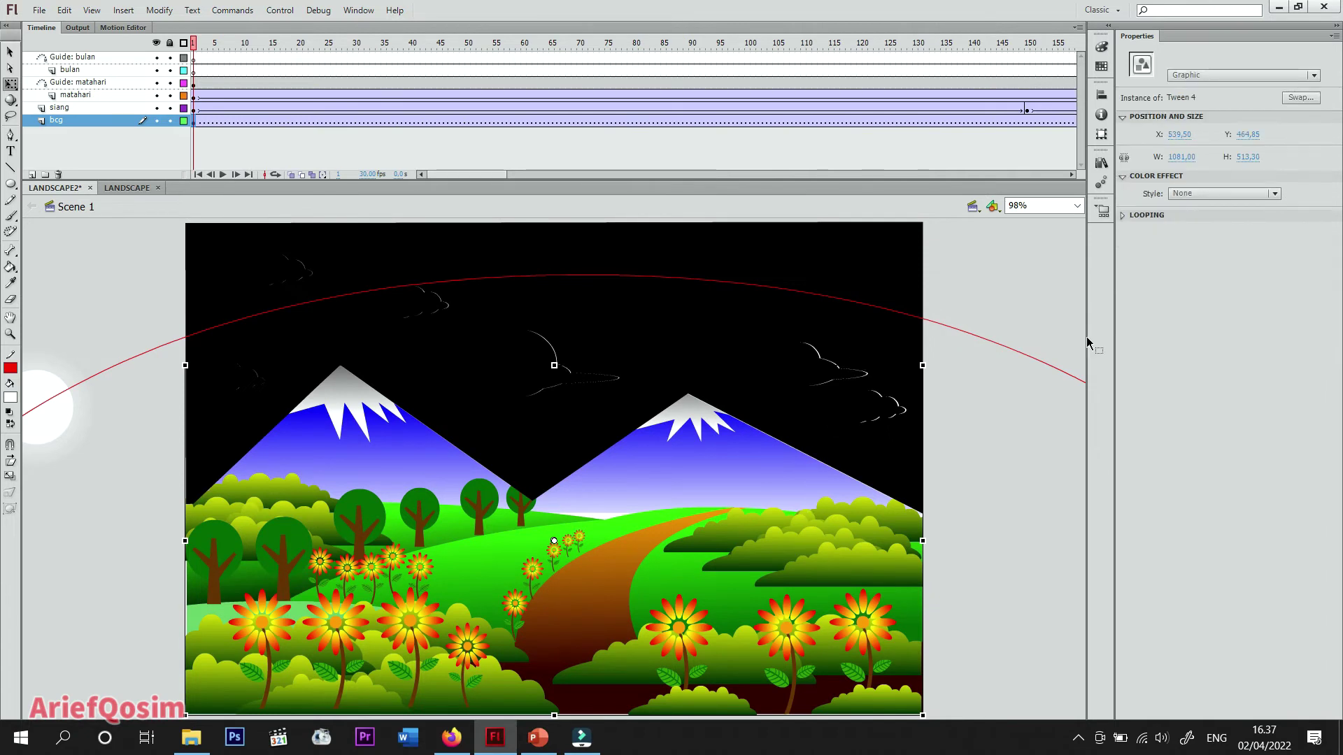
click(1224, 195)
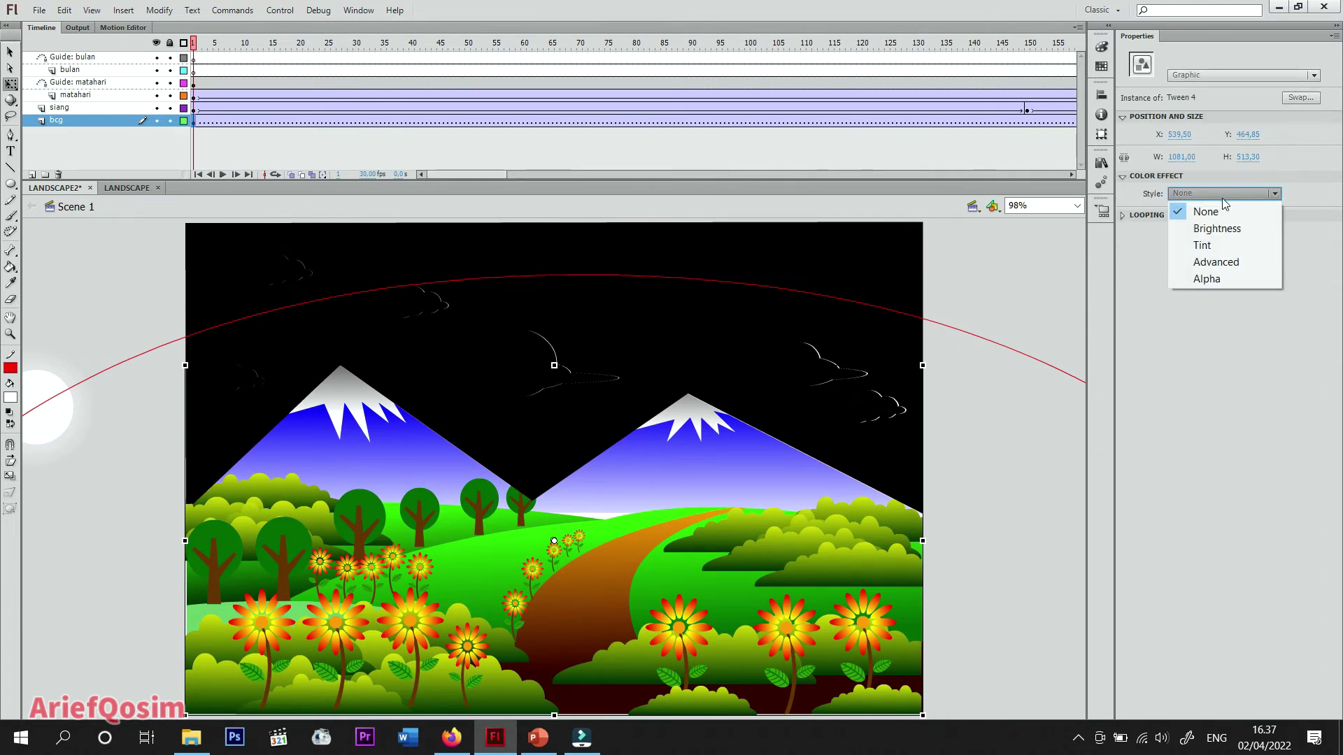
click(1232, 250)
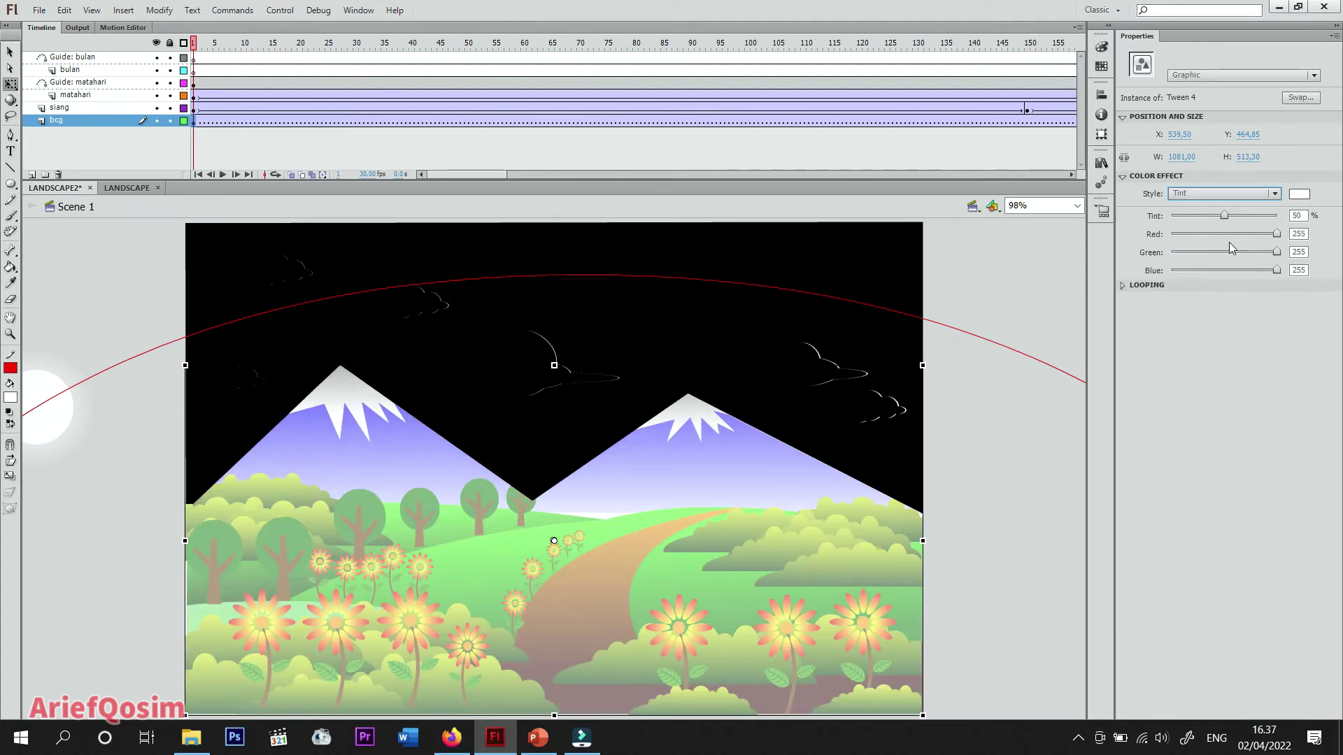
click(1267, 194)
click(1268, 195)
mouse_move(1225, 223)
mouse_down()
mouse_move(1236, 221)
mouse_move(1208, 219)
mouse_up()
Step: Apply a Brightness color effect of -64% to the scenery at frame 1 of the bcg layer
click(1249, 199)
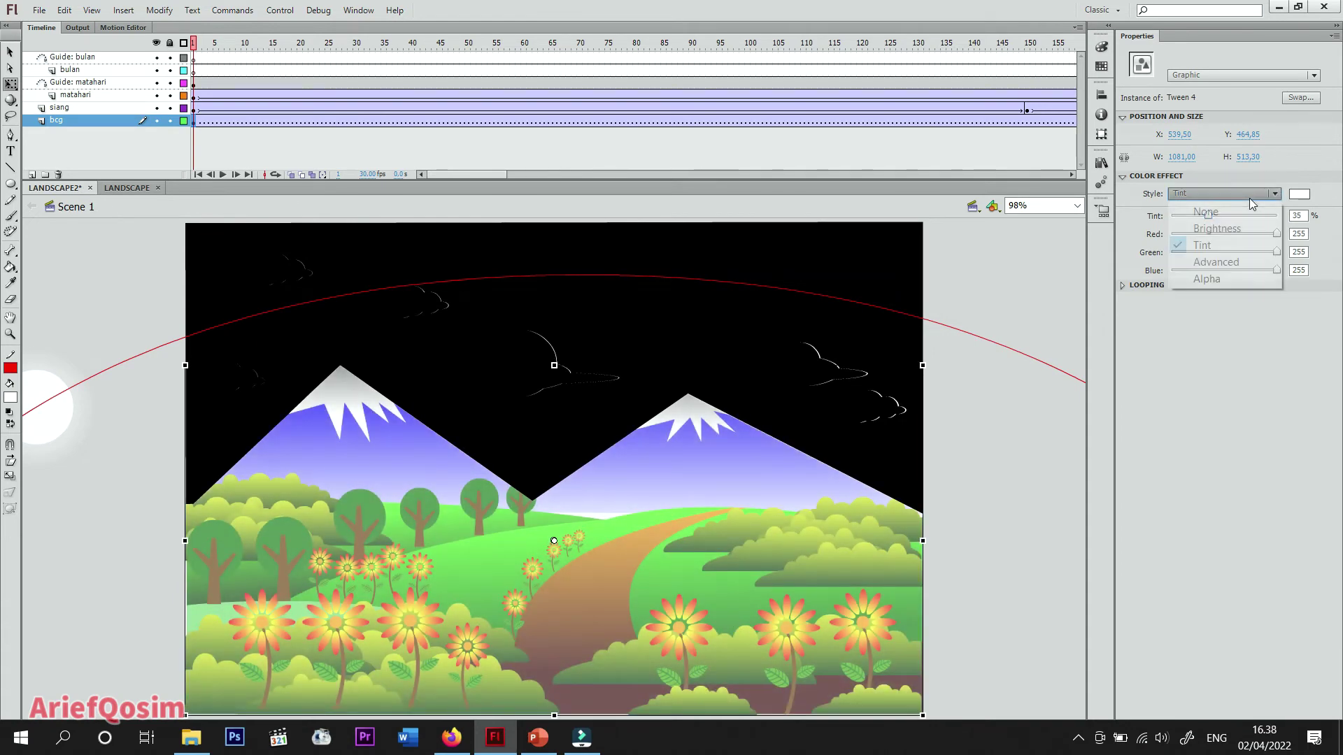
click(1249, 229)
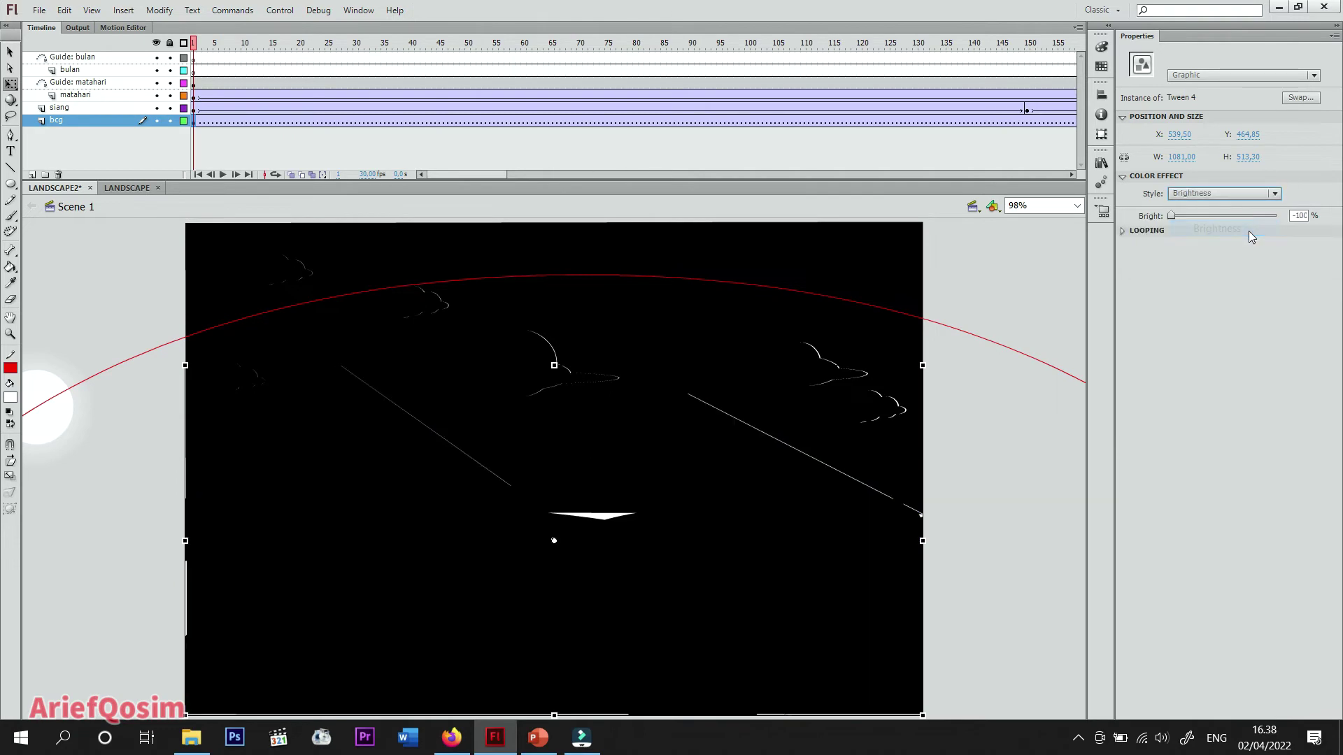
drag(1176, 217, 1194, 213)
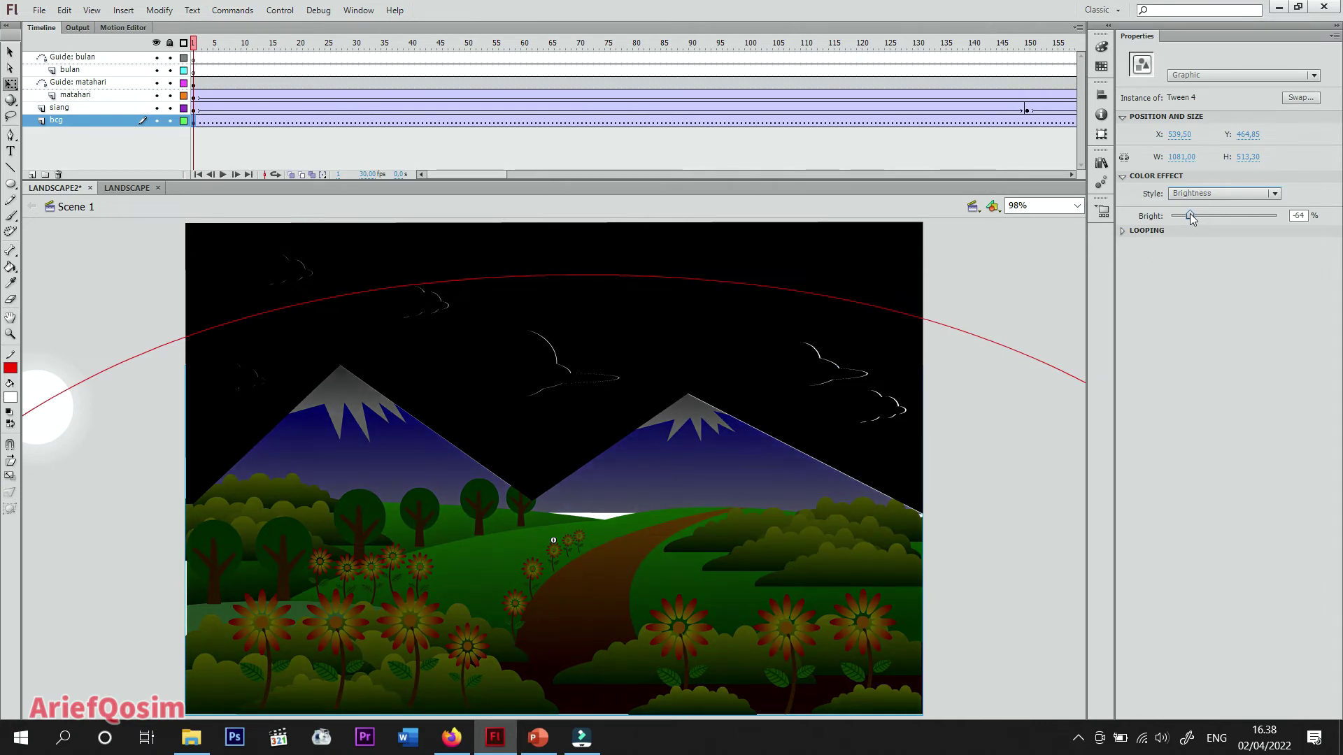
drag(1190, 213, 1190, 213)
Step: Insert a keyframe at frame 150 of the bcg layer
scroll(443, 169, right, 2)
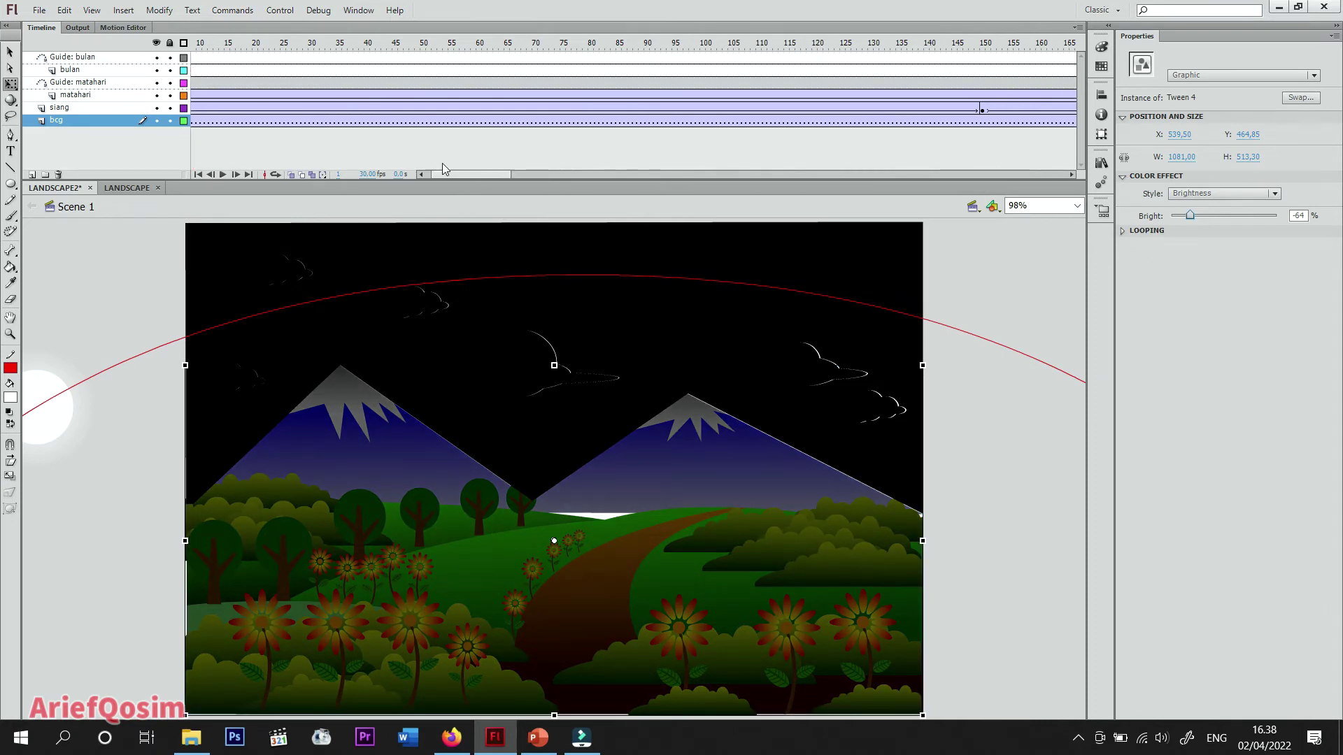
scroll(472, 173, left, 2)
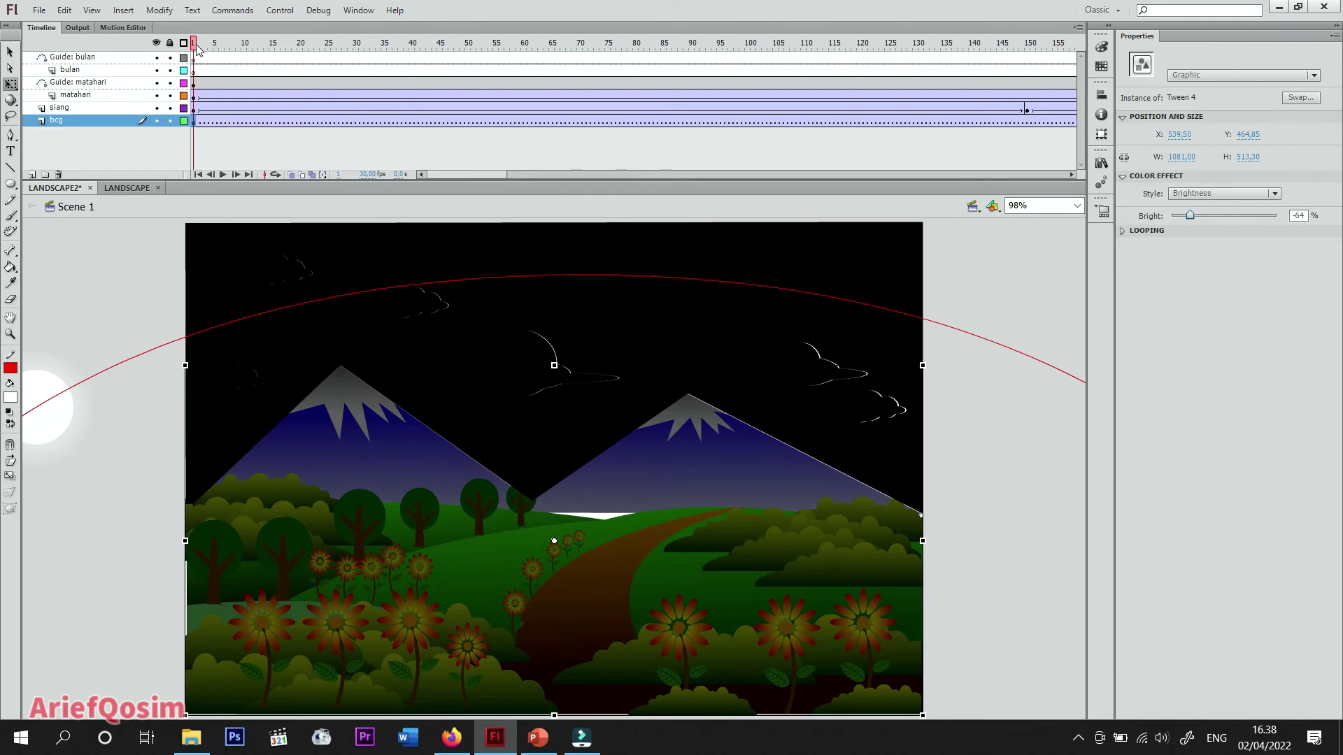
key(Return)
drag(256, 50, 1027, 109)
click(1029, 124)
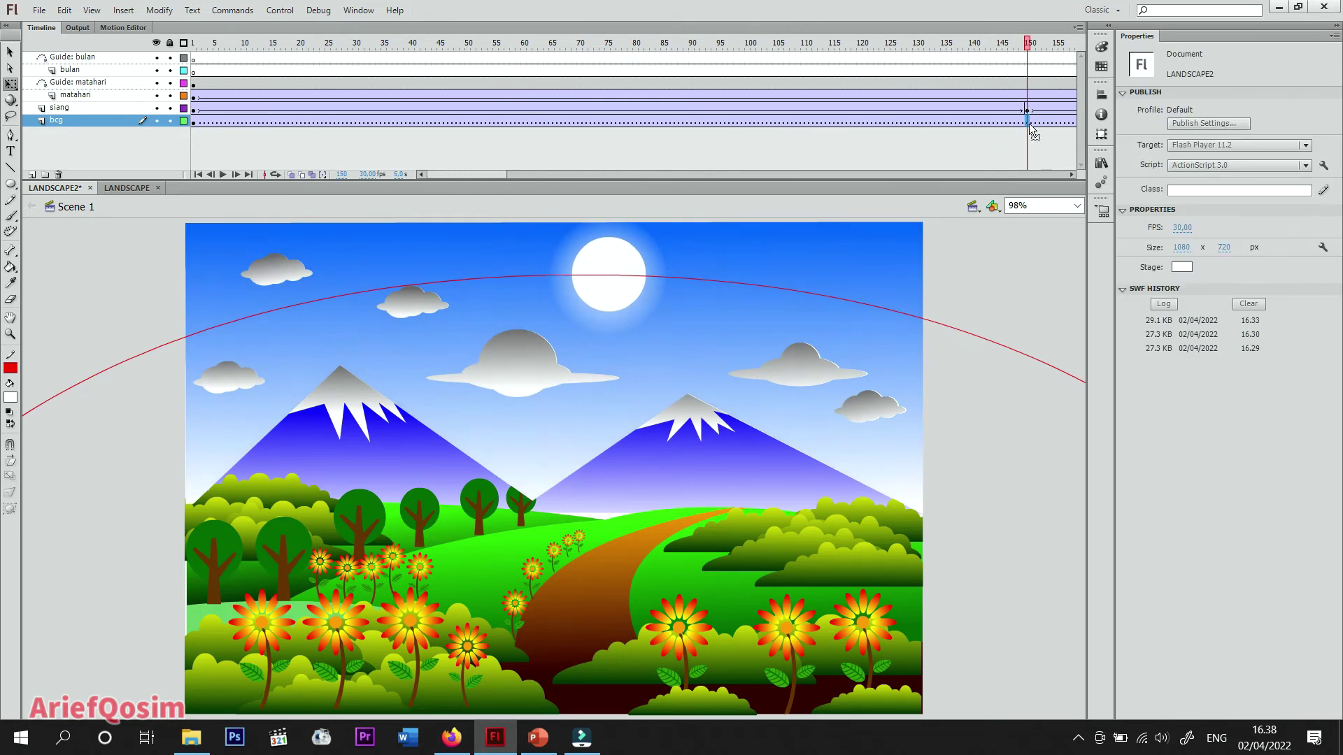
right_click(1030, 123)
click(1086, 231)
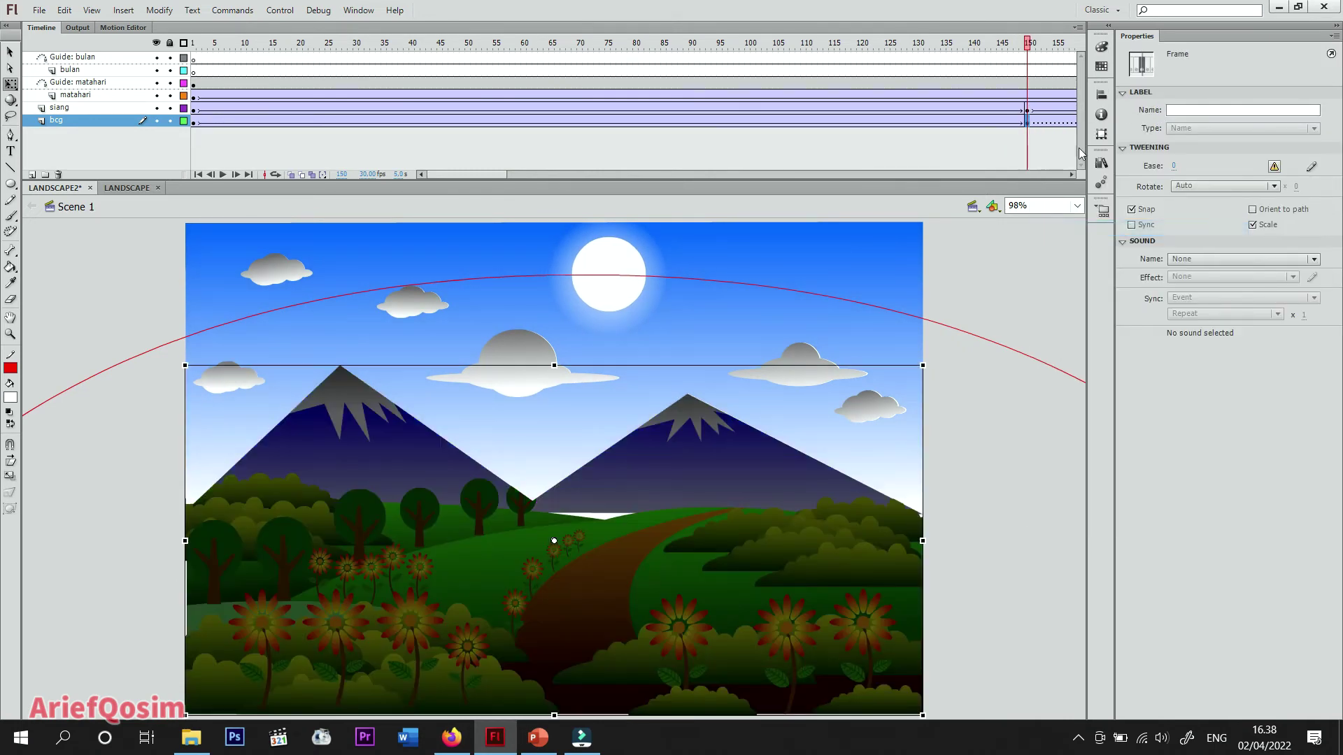
Step: Set the scenery's color effect style to None at frame 150 of the bcg layer
drag(498, 178, 532, 178)
click(683, 482)
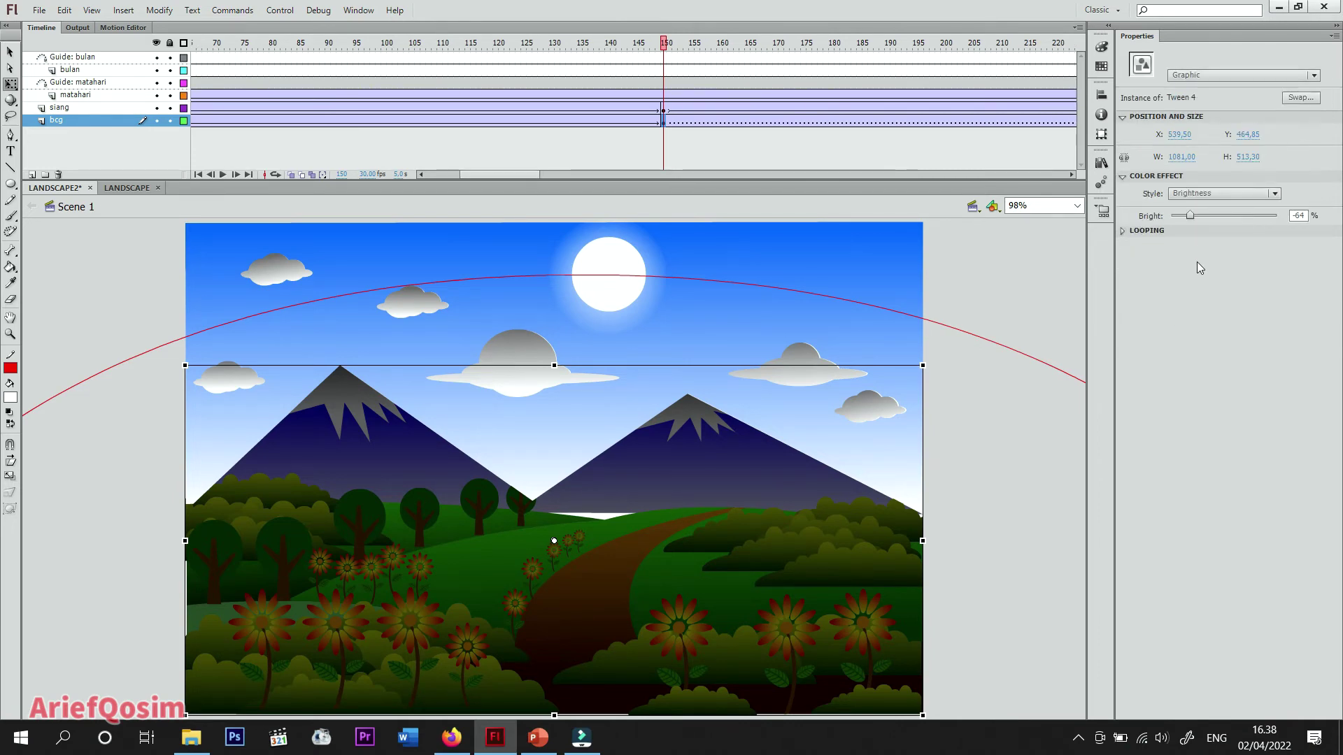
drag(1198, 216, 1222, 217)
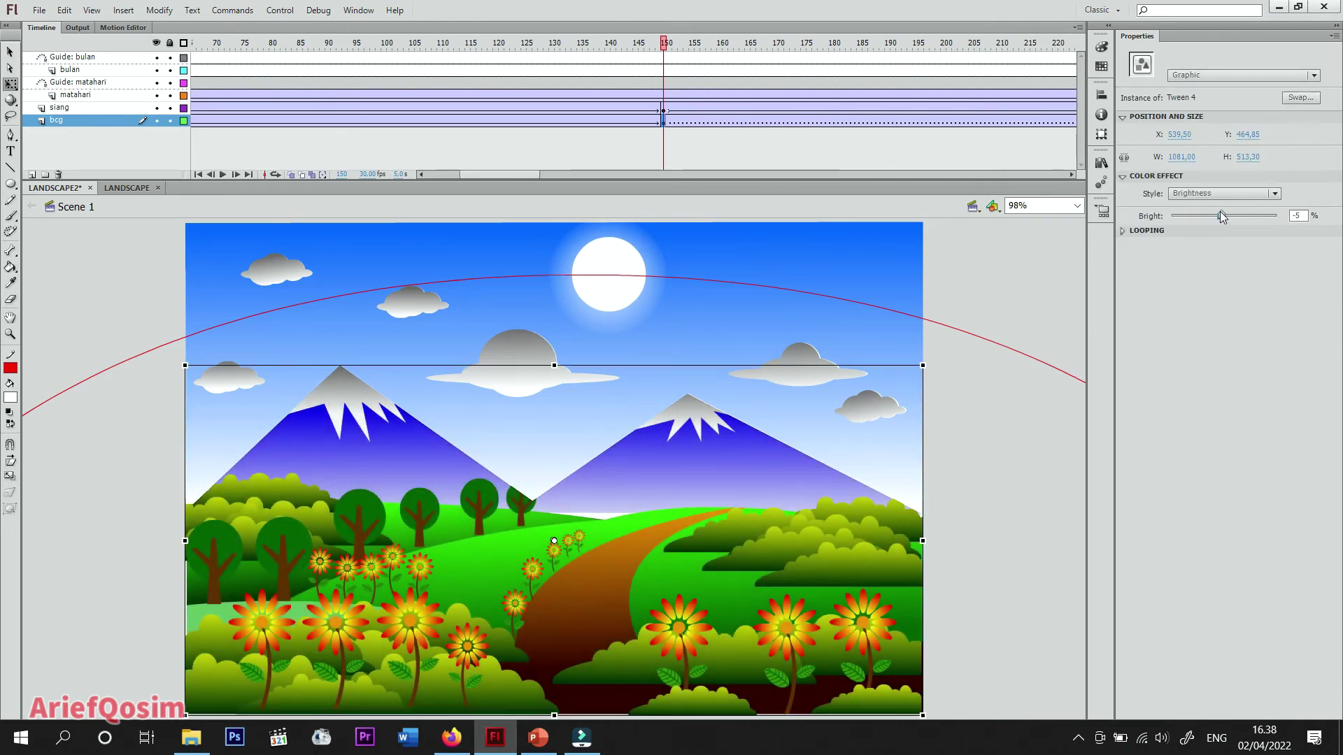
click(1236, 195)
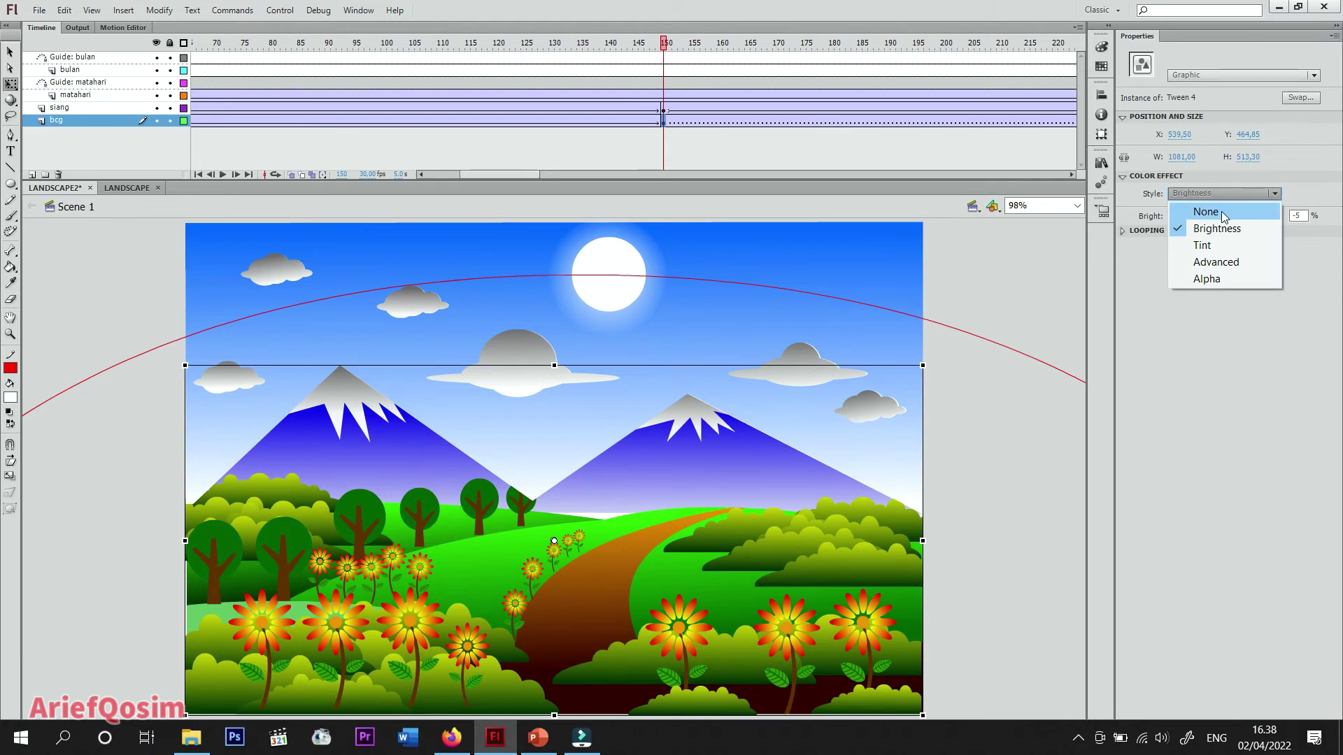
click(1221, 211)
Step: Insert a keyframe at frame 300 of the bcg layer and apply a Brightness effect of -54% to the scenery there
drag(519, 175, 580, 179)
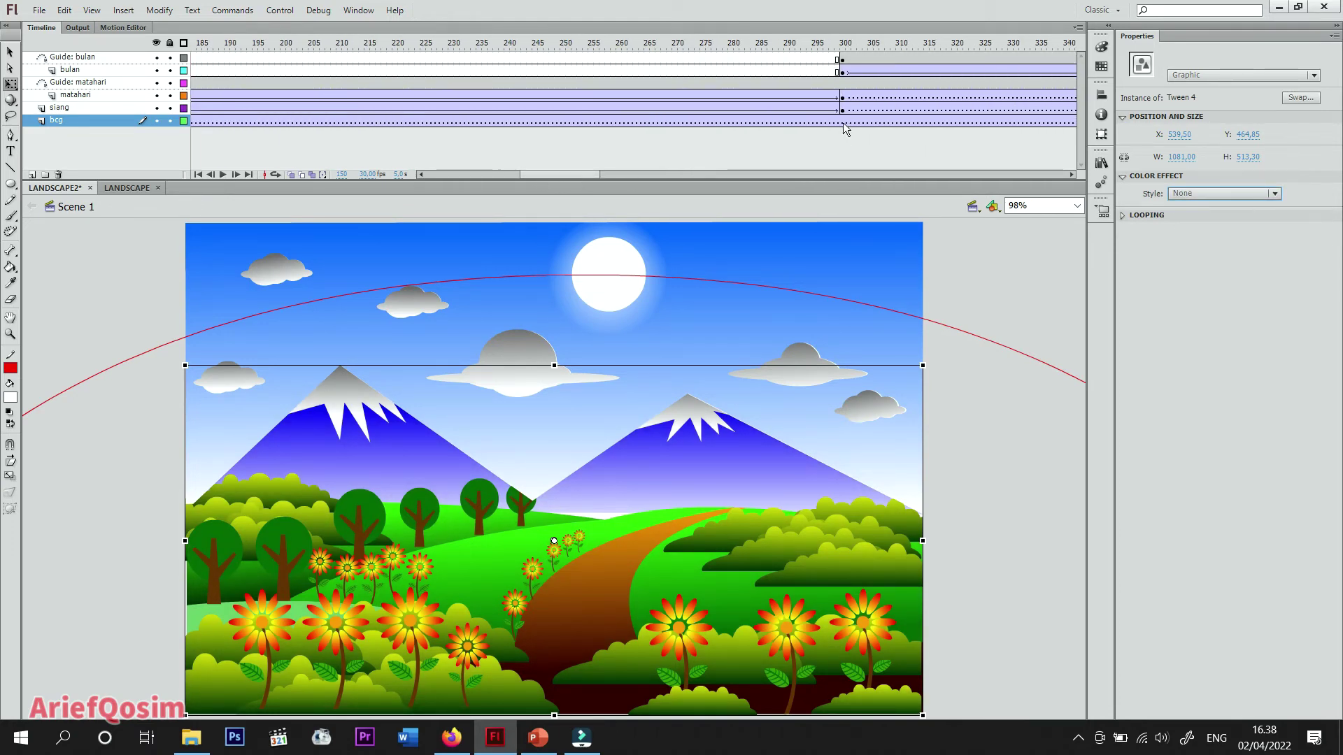
right_click(842, 122)
click(902, 228)
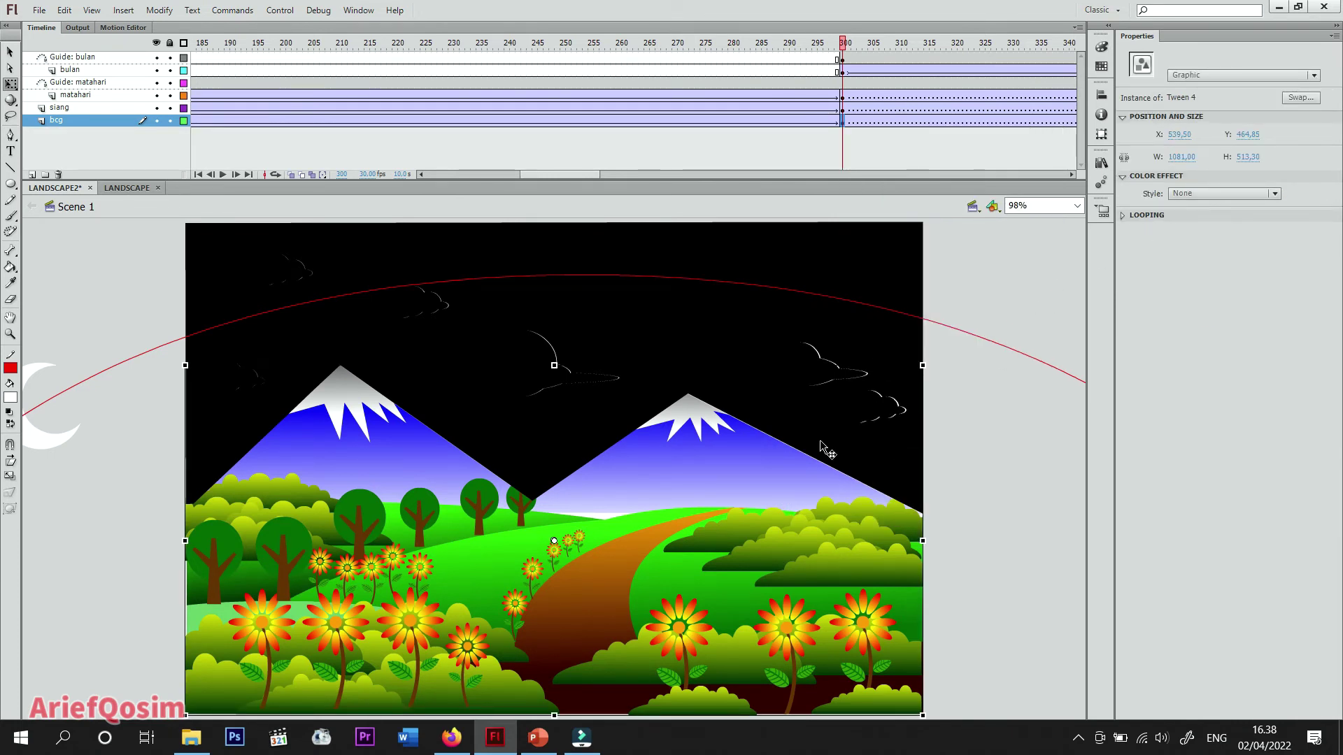
click(1242, 196)
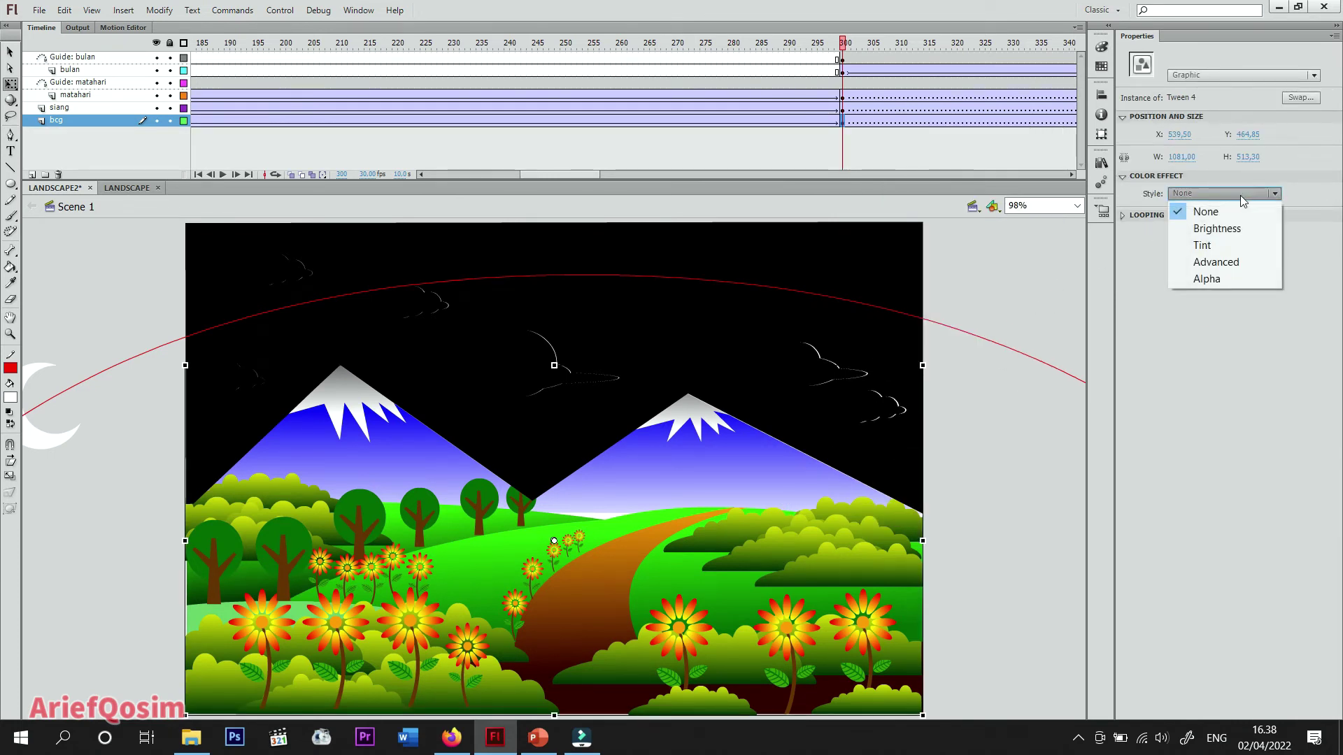
click(1224, 232)
drag(1221, 216, 1194, 217)
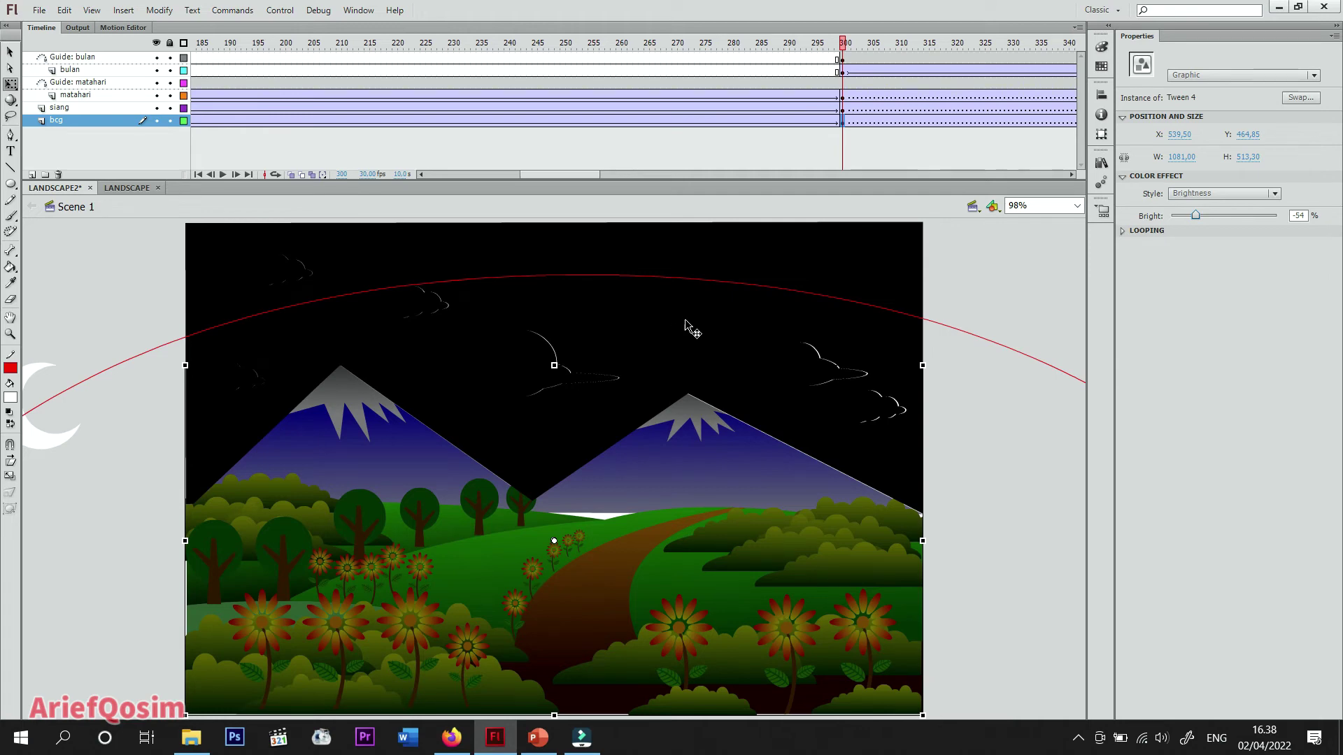
Step: Try clearing frame 301 of the siang layer, and undo it
click(848, 43)
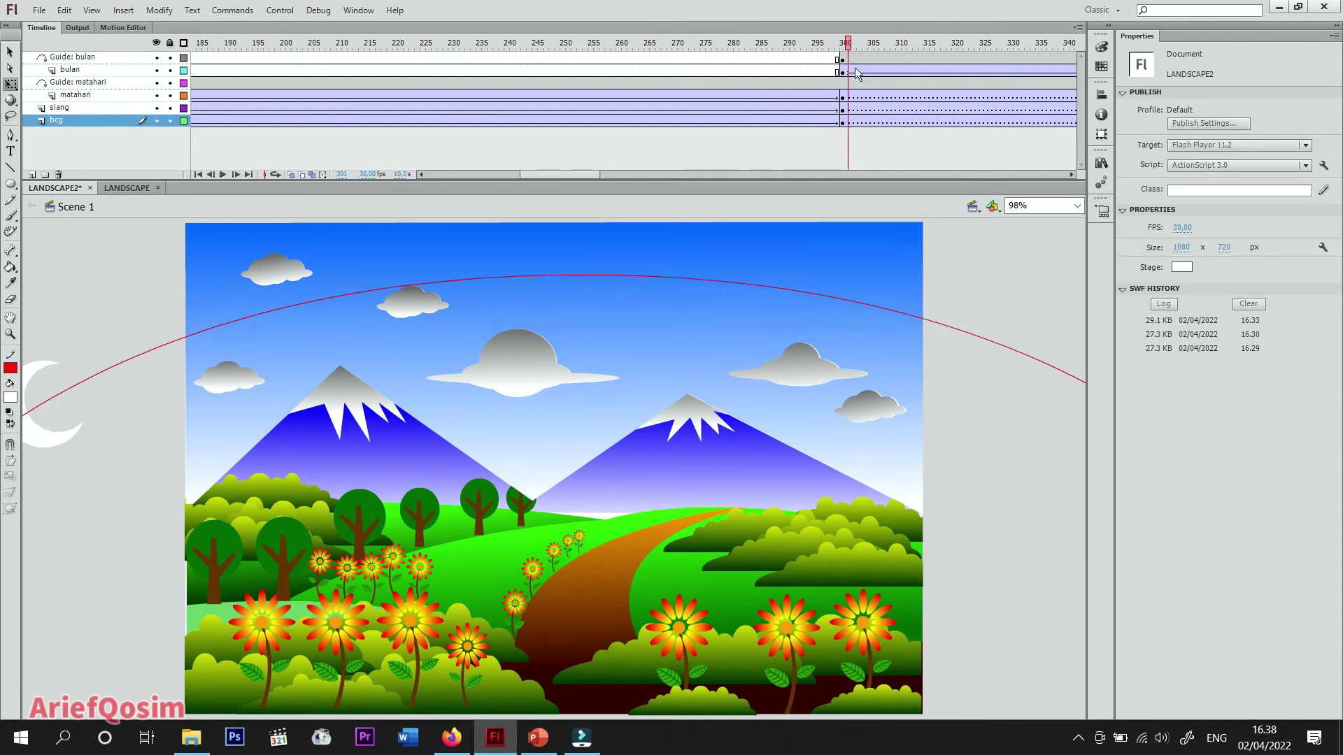
click(849, 110)
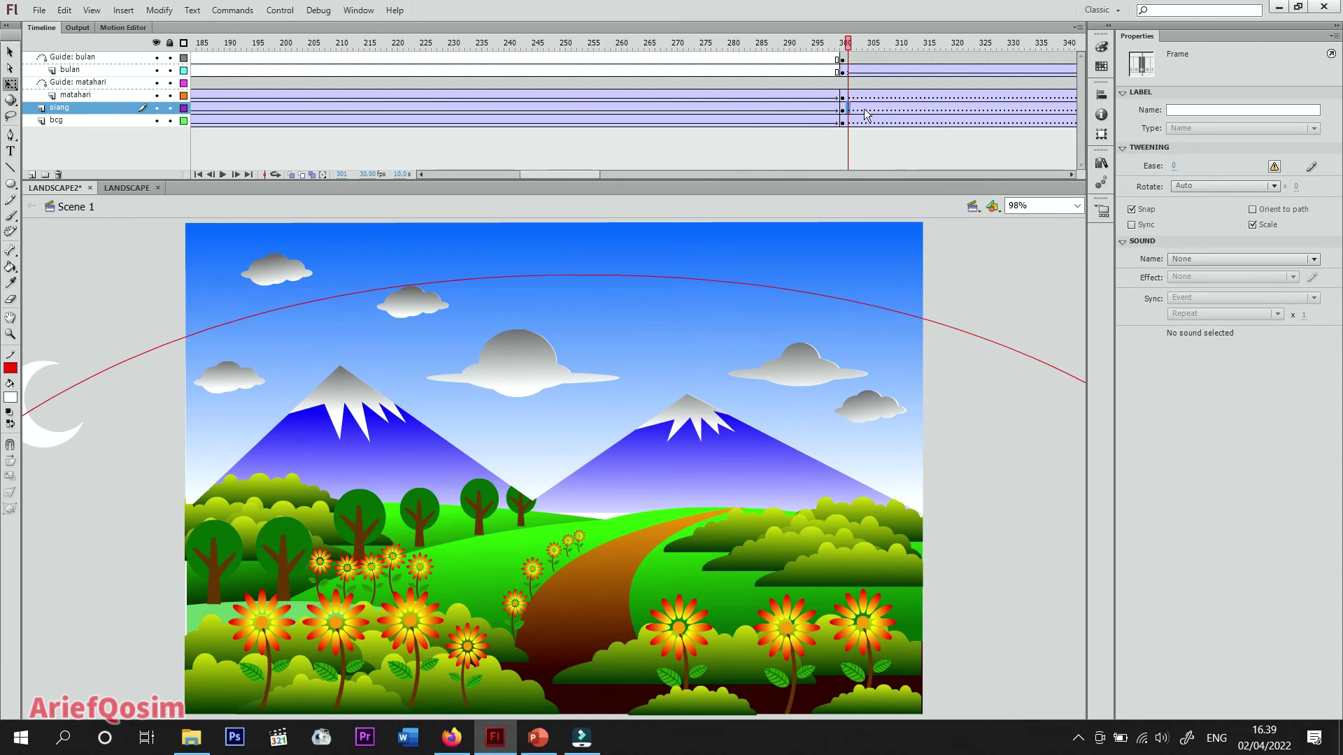
right_click(853, 112)
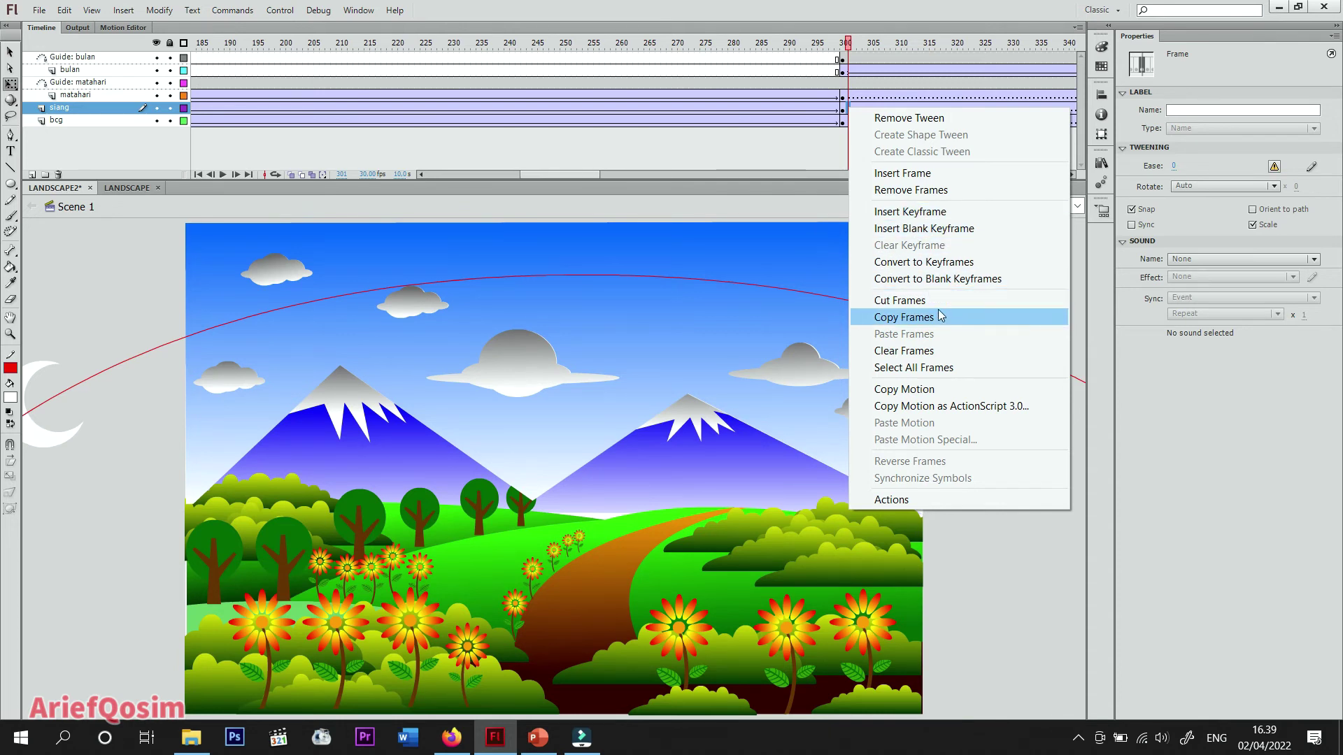
click(932, 352)
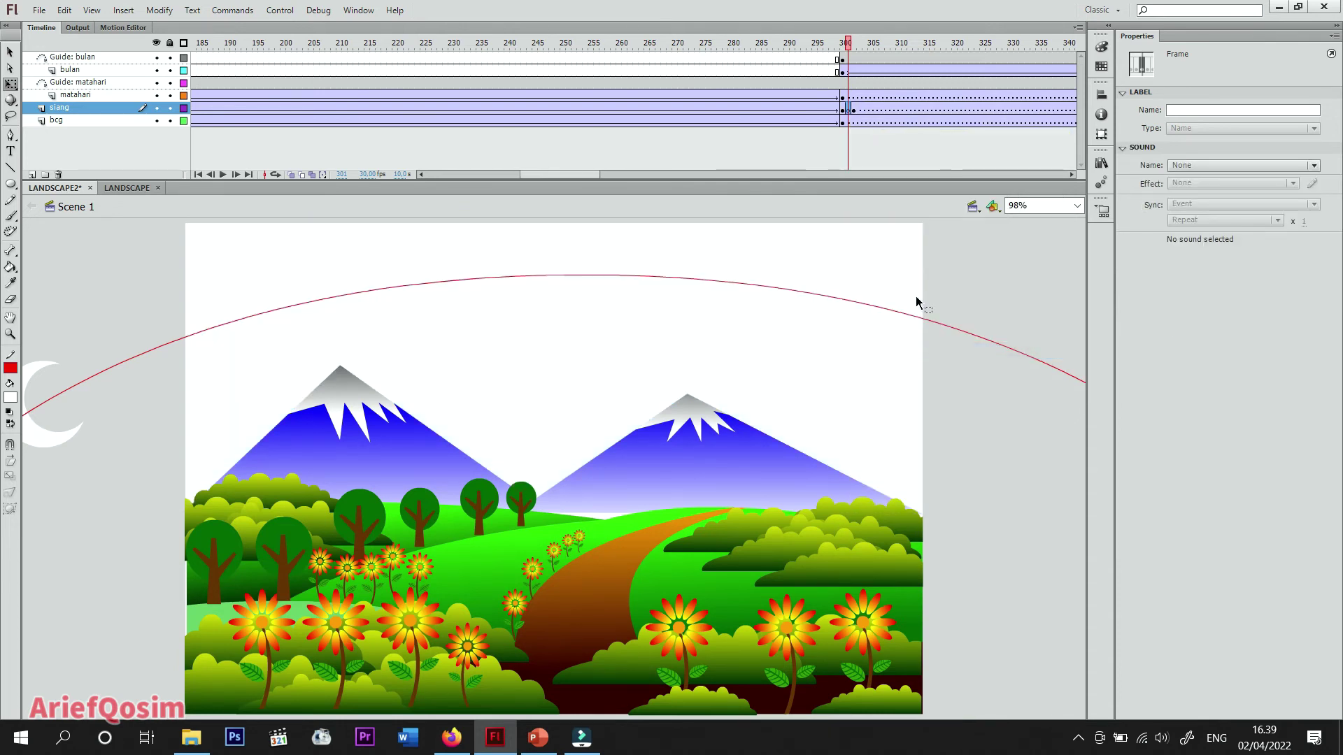
key(ctrl+z)
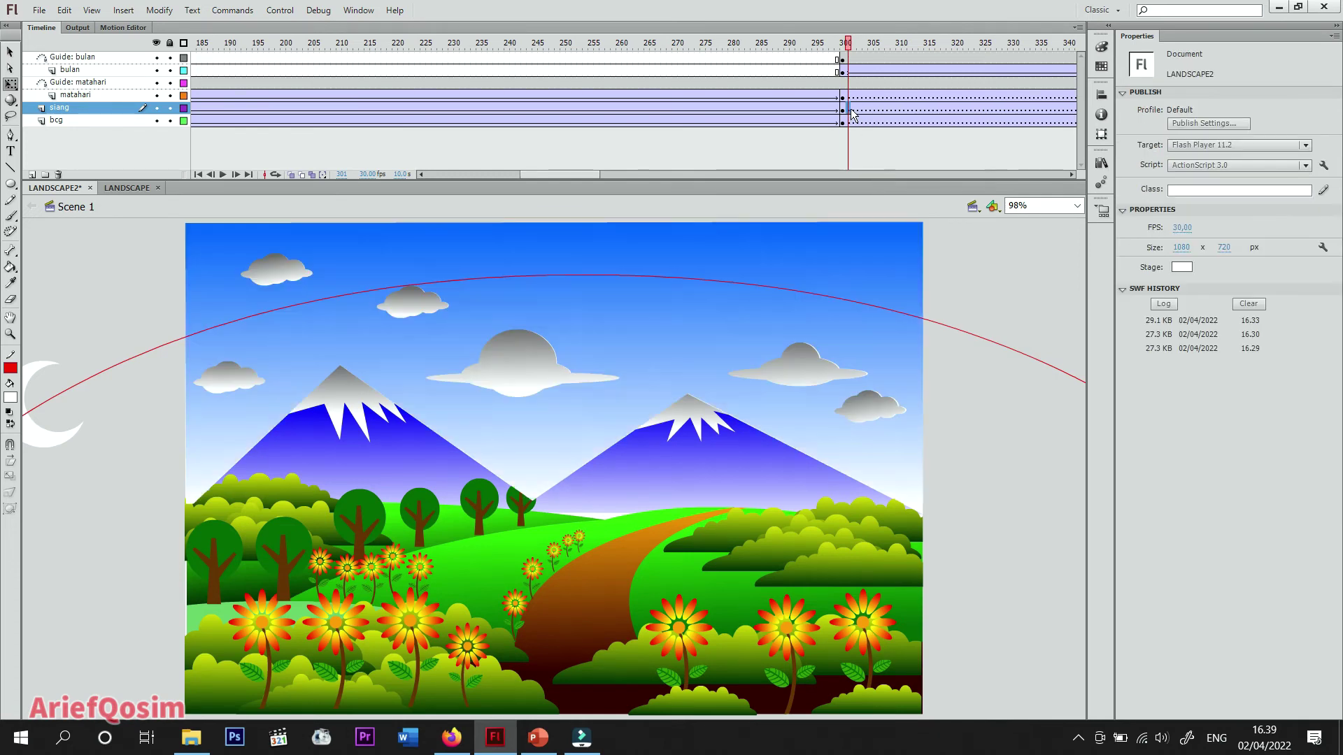
Step: Insert a blank keyframe at frame 301 of the siang layer
right_click(849, 110)
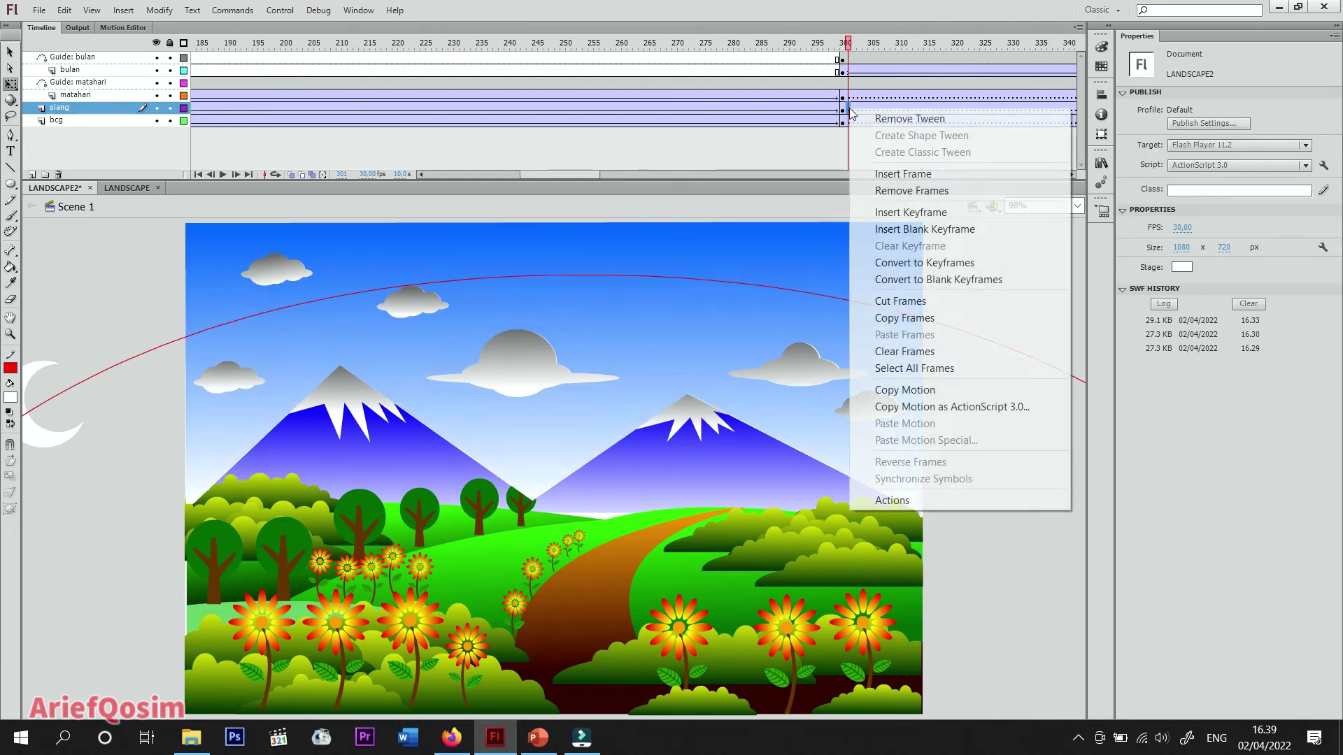
click(908, 230)
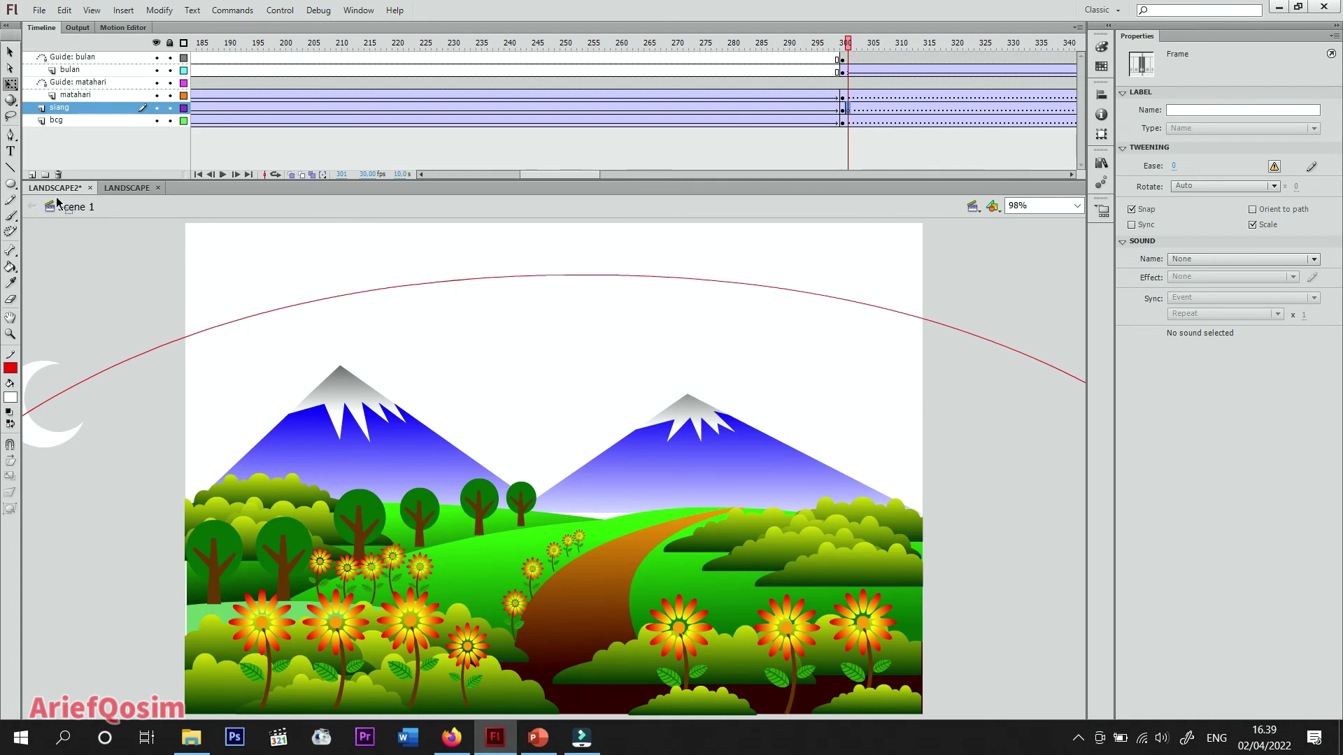
Step: Add a new layer directly above the siang layer and name it malam
click(32, 174)
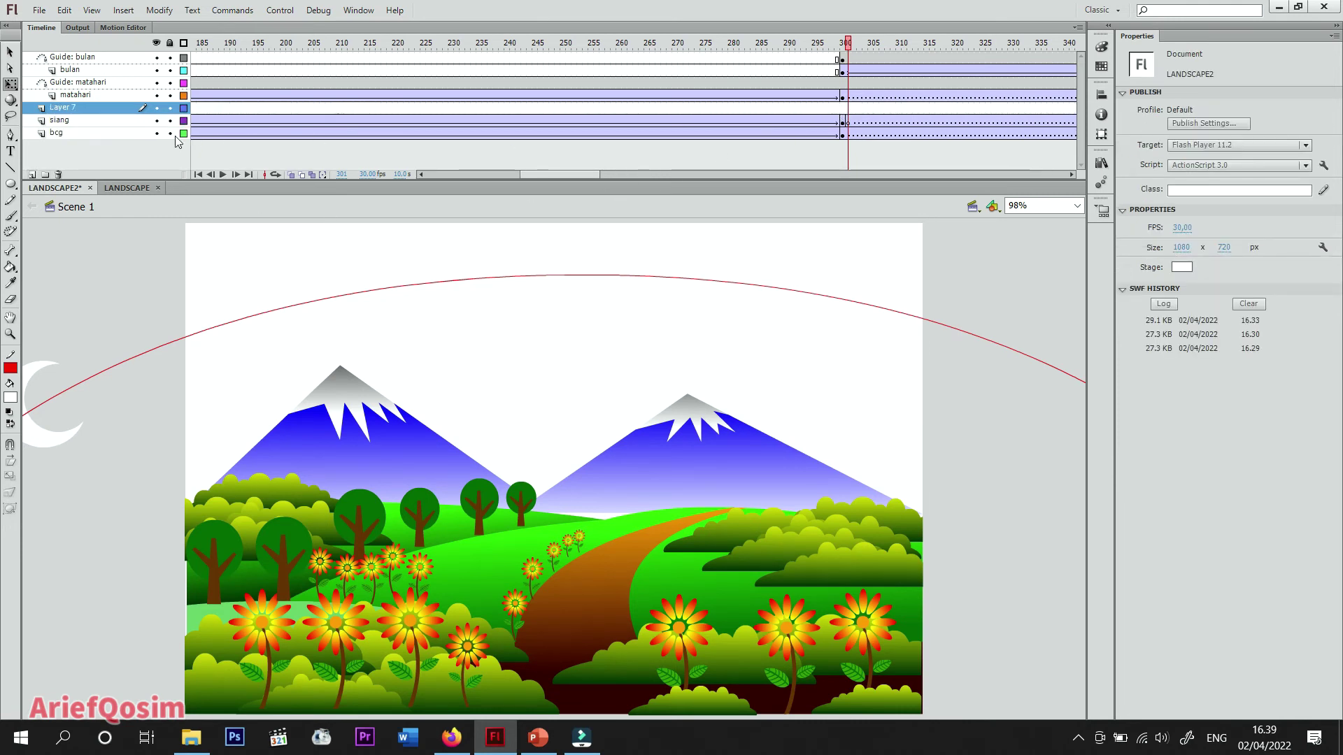
double_click(66, 108)
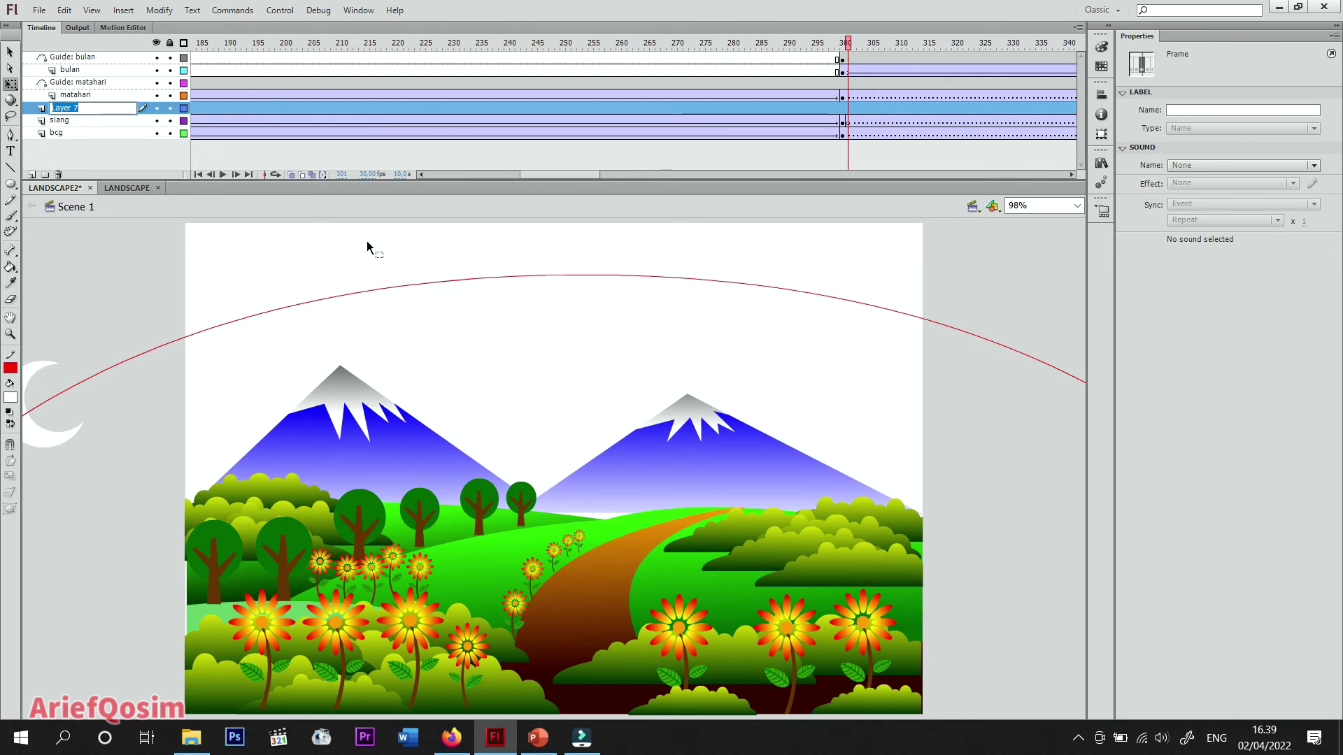
text(malam)
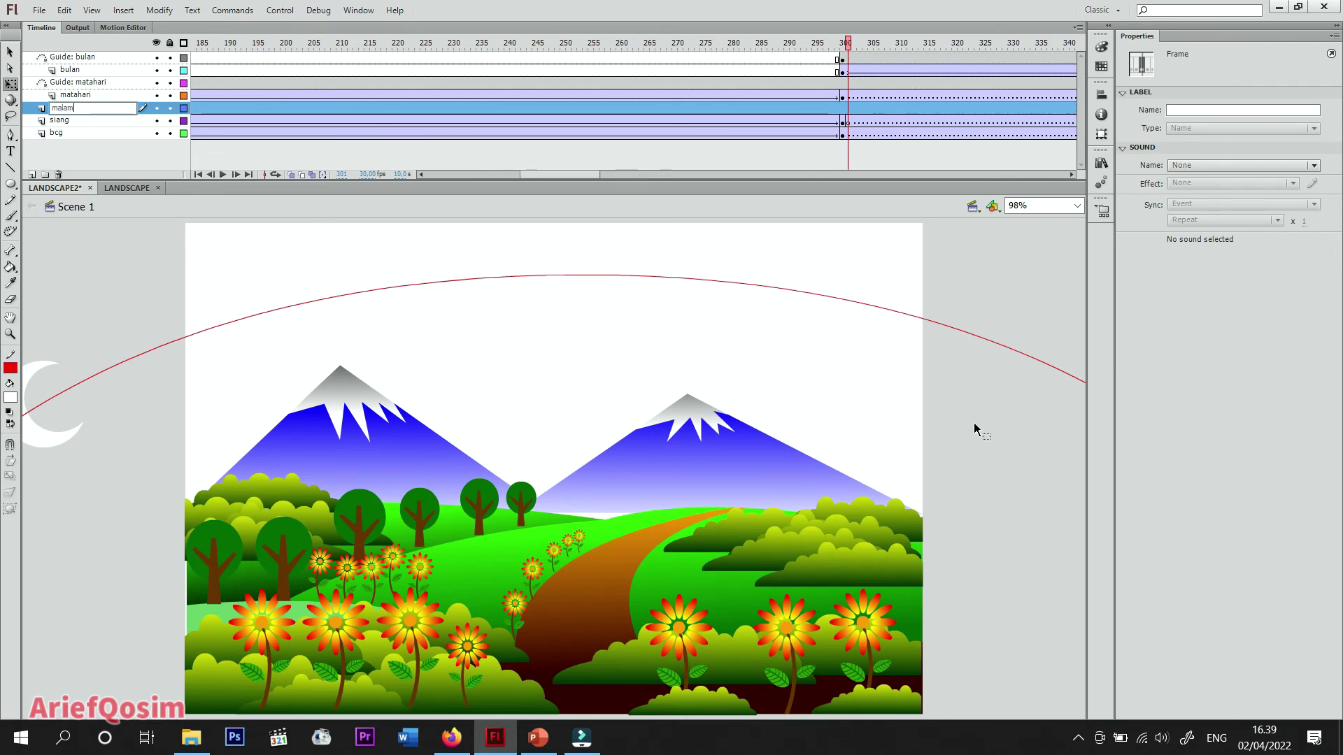
click(976, 297)
Step: Insert a keyframe at frame 300 of the malam layer
click(843, 110)
right_click(844, 111)
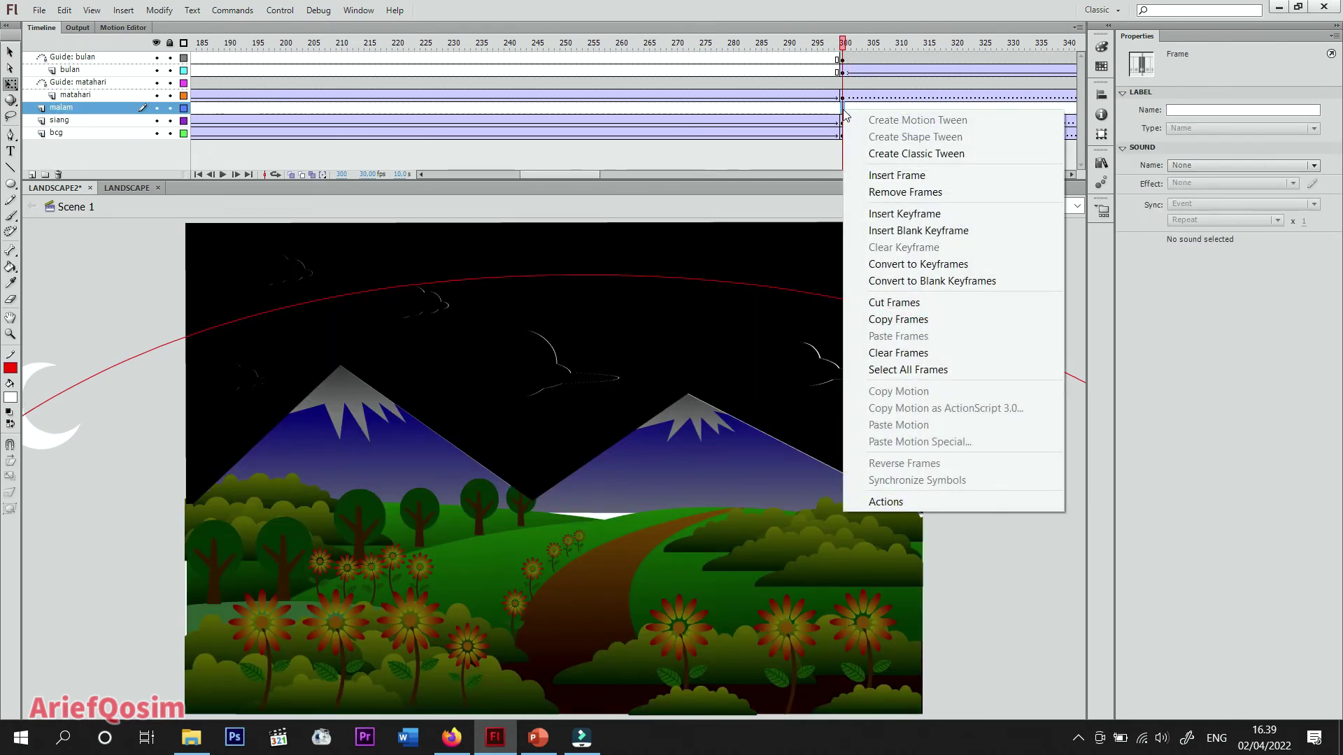
click(906, 212)
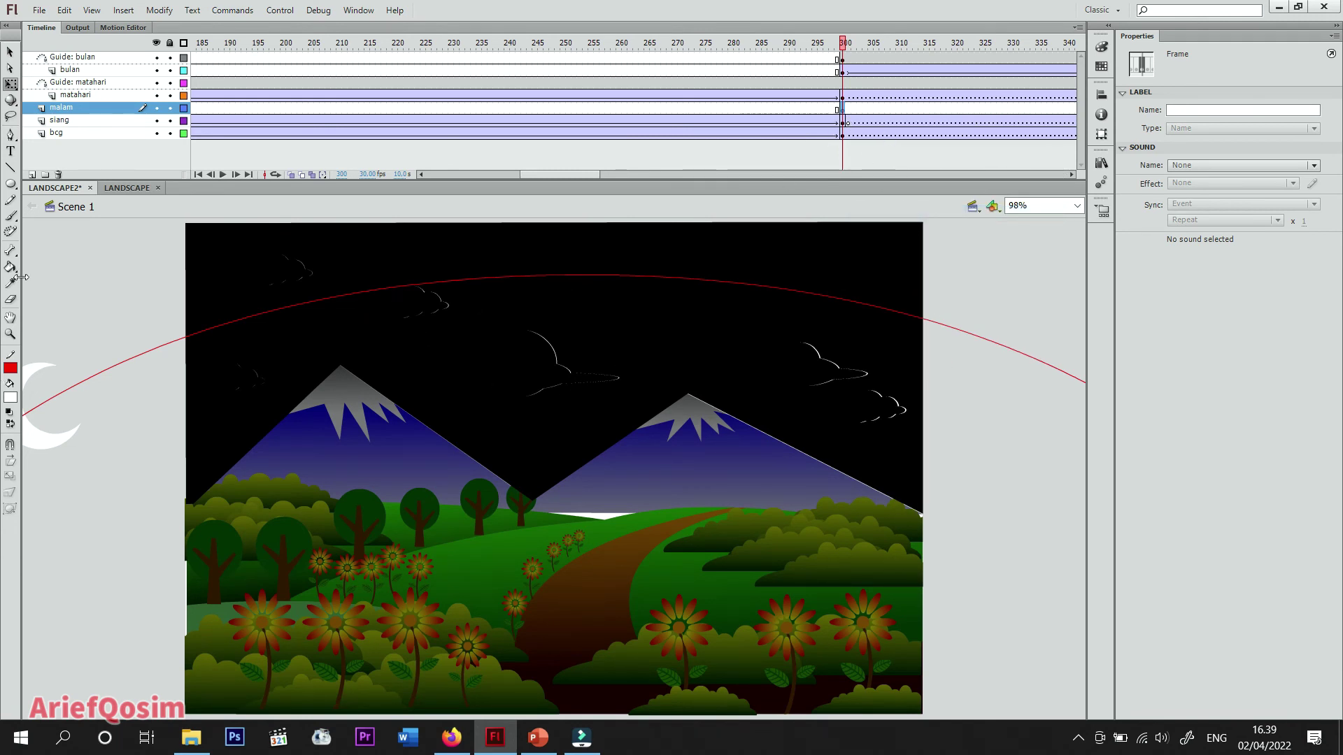
Step: Draw a black-filled rectangle with a red outline on the malam layer, covering the full stage width from the top edge to below the mountains
click(10, 186)
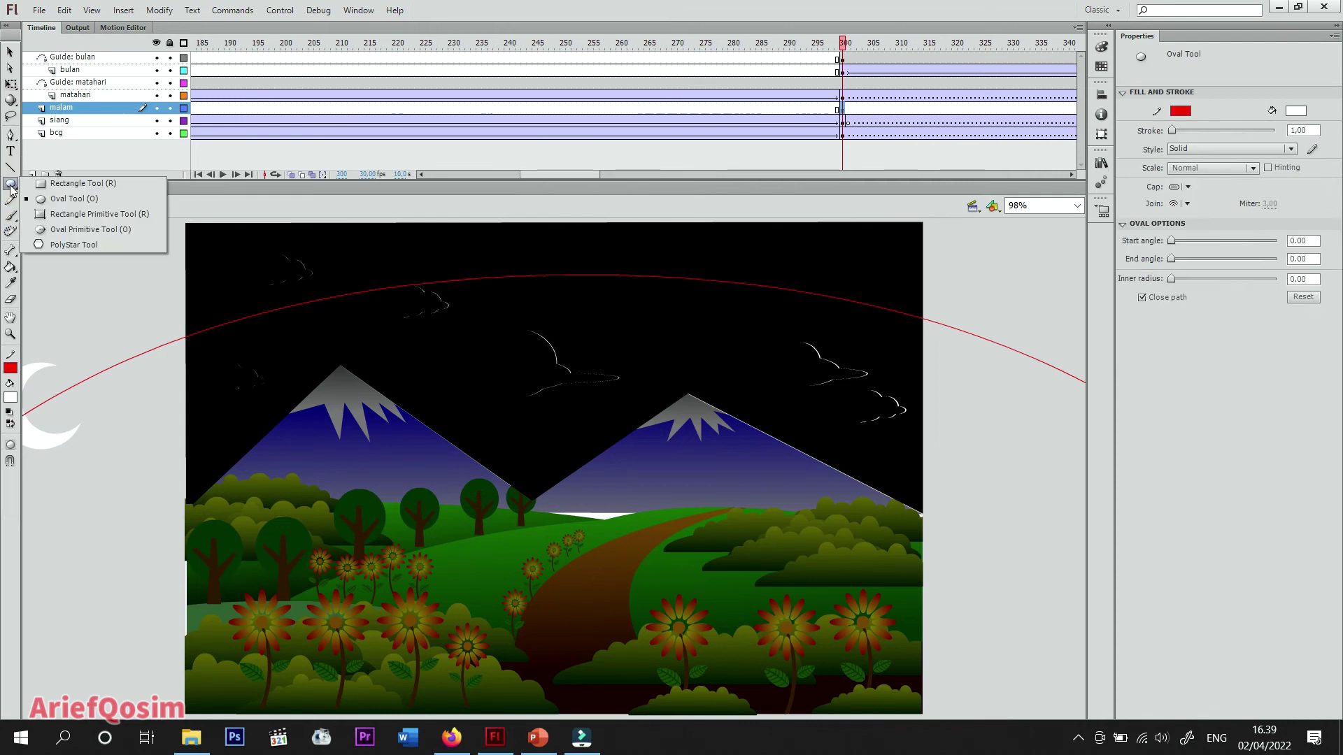
click(64, 189)
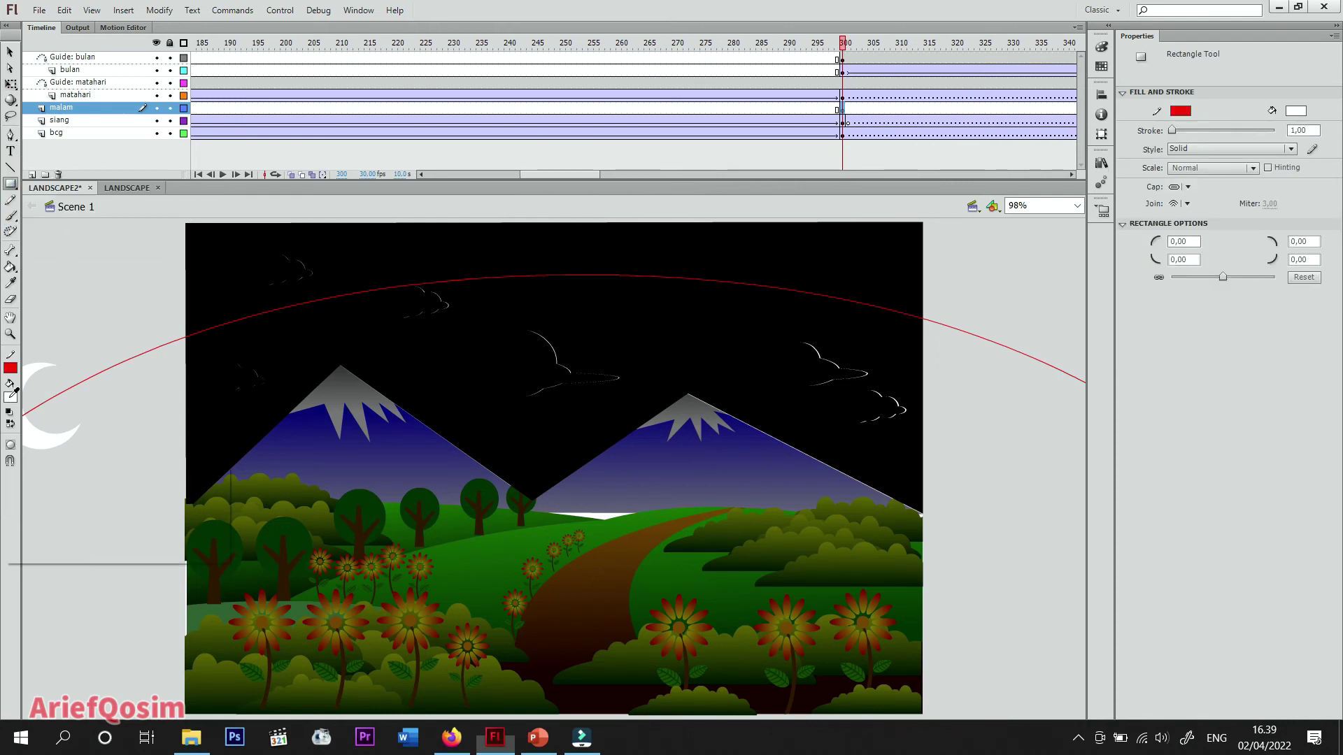
click(11, 397)
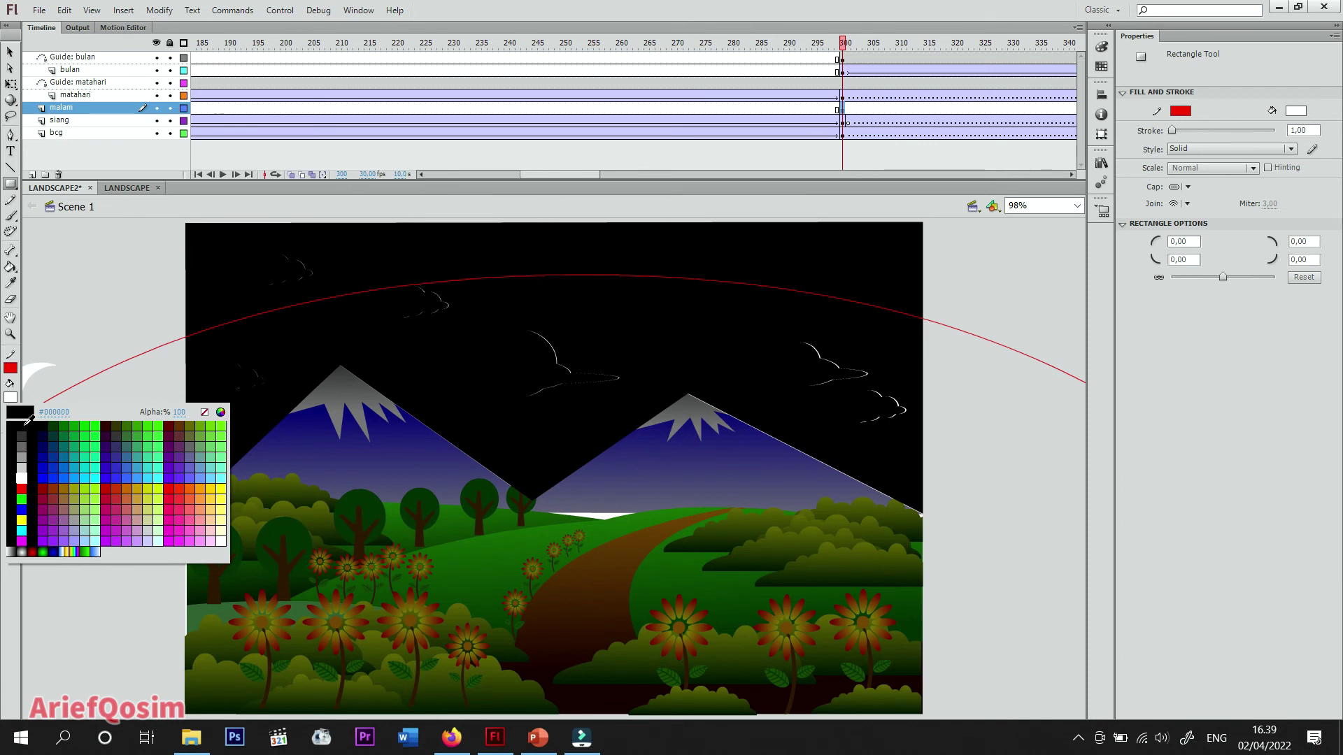
click(25, 423)
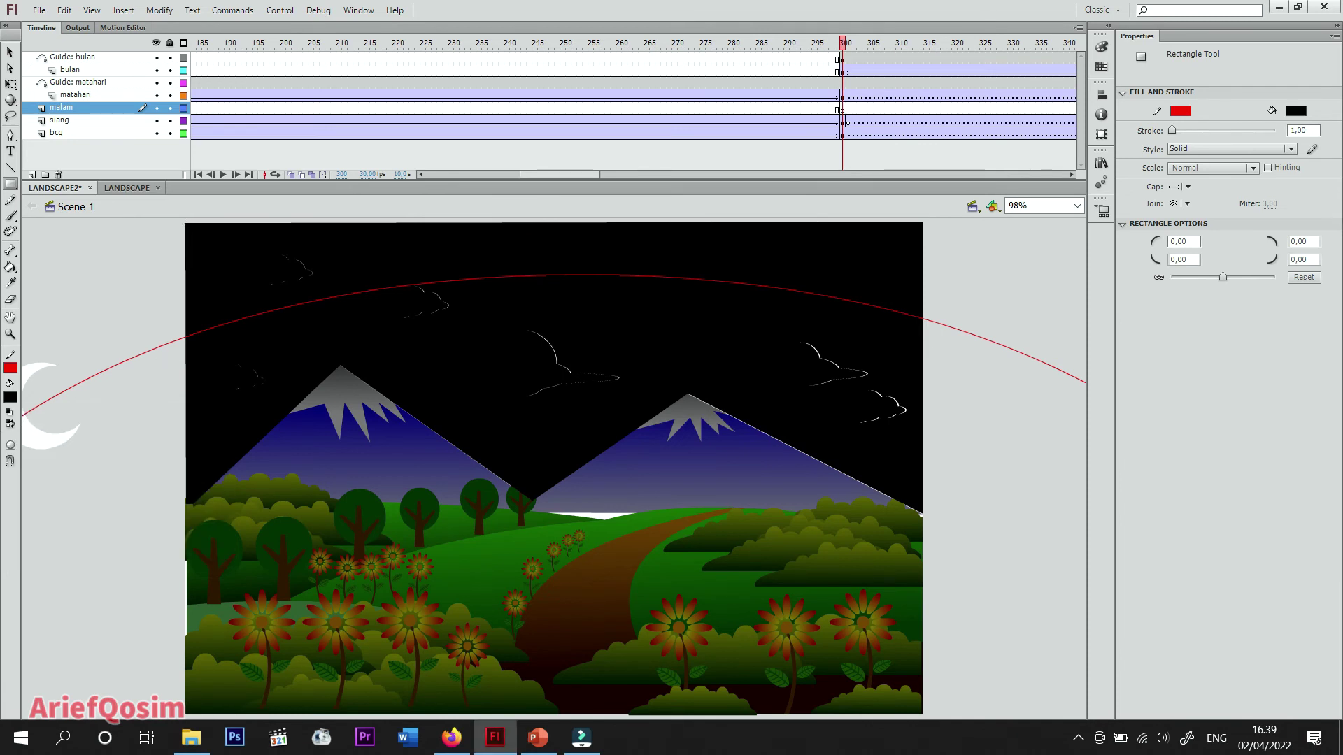
mouse_move(186, 224)
mouse_down()
mouse_move(357, 412)
mouse_move(739, 510)
mouse_move(930, 529)
mouse_up()
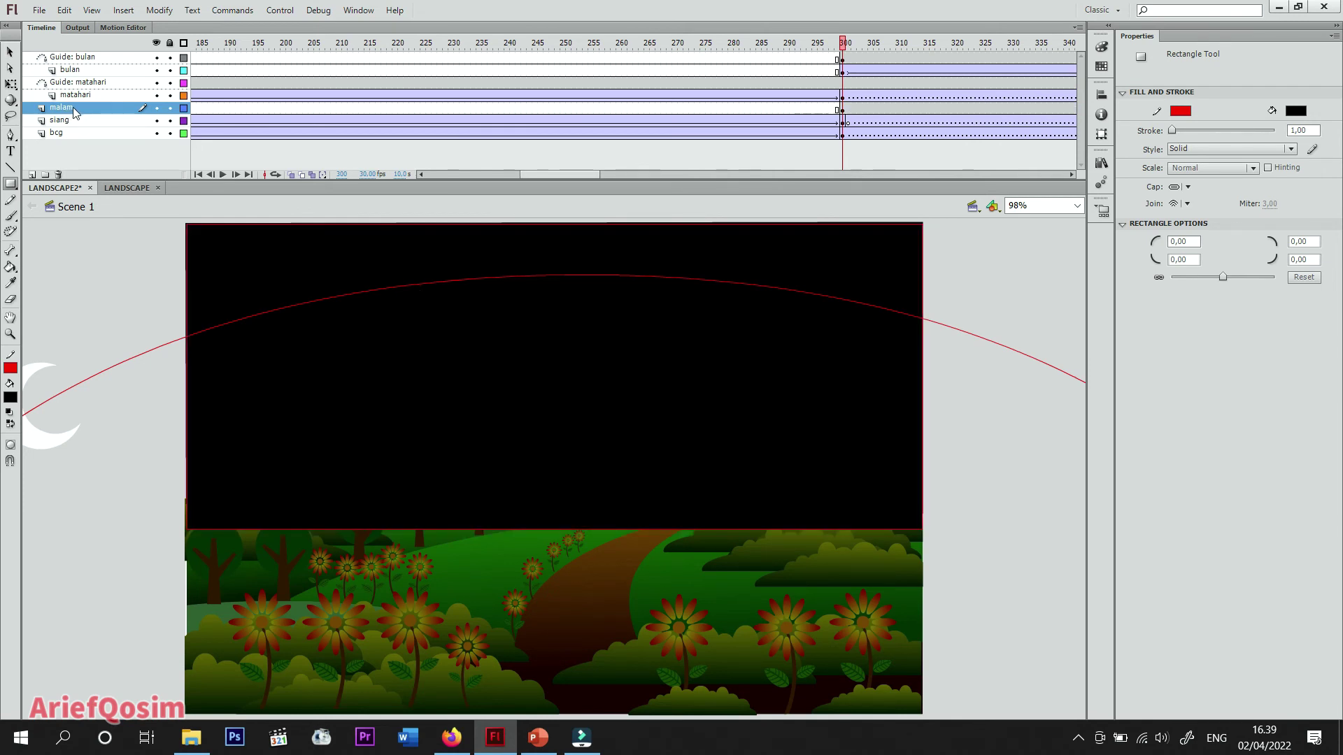
Step: Move the malam layer below the bcg layer and check the scene at frame 308
drag(75, 108, 286, 173)
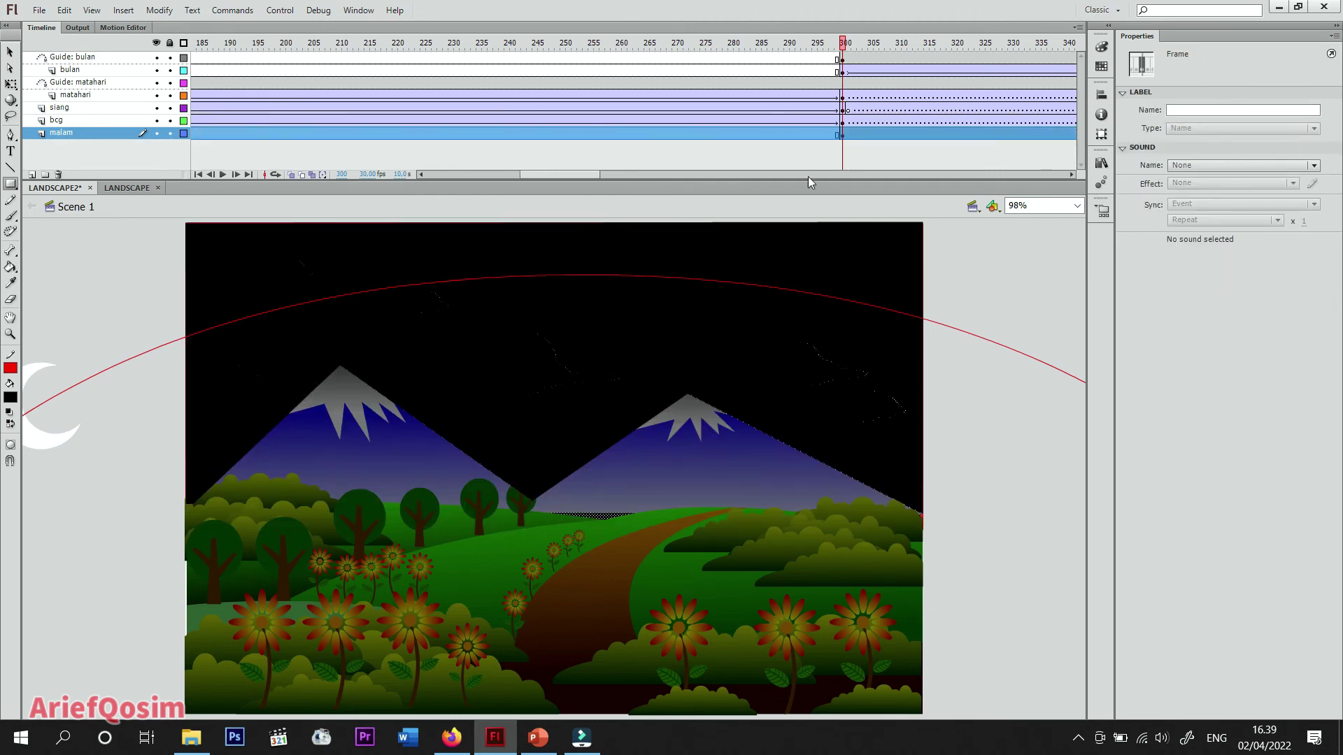
click(846, 136)
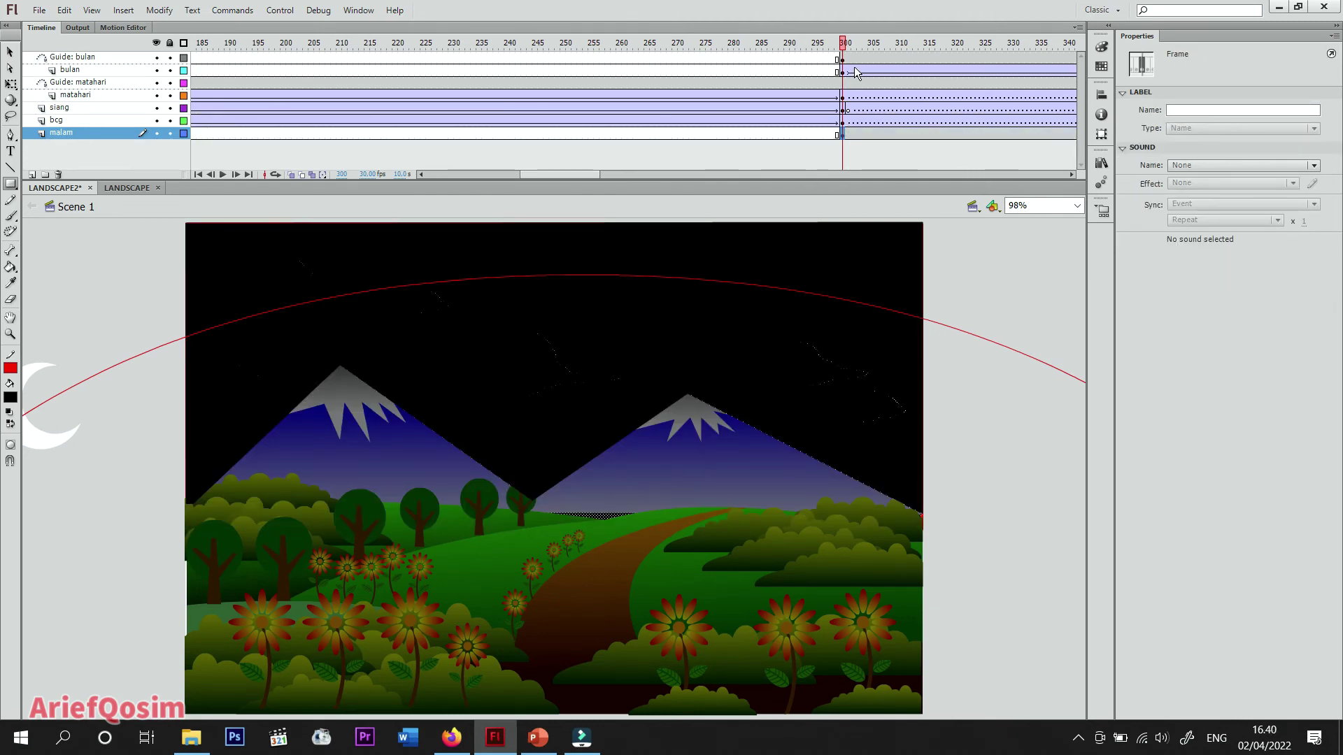
drag(848, 49, 887, 48)
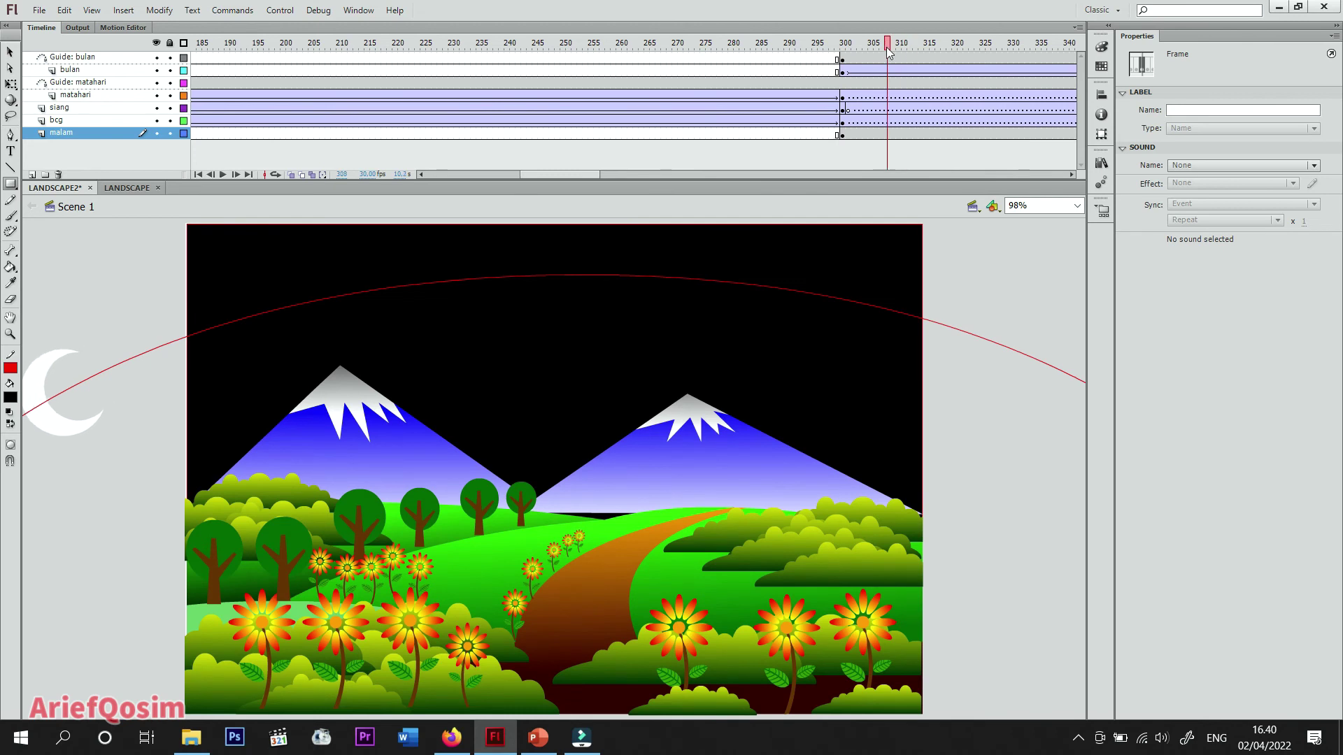
key(v)
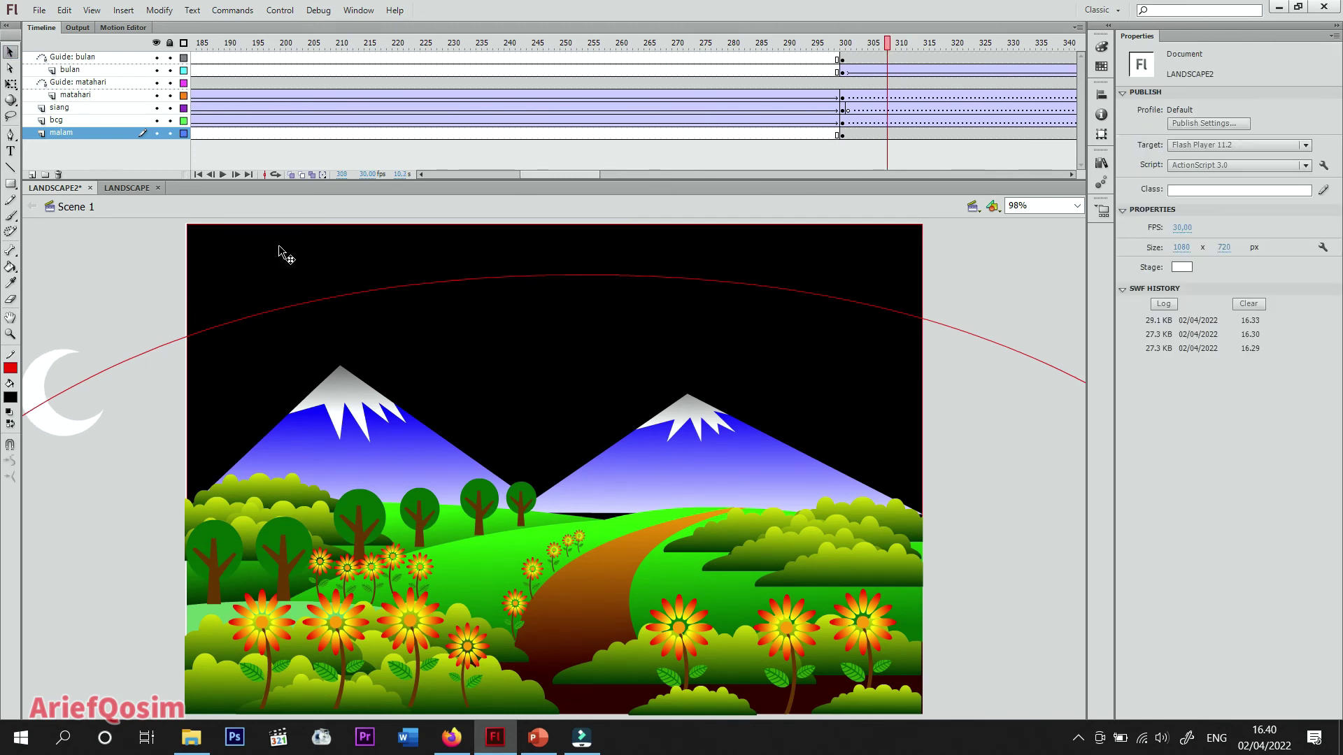
right_click(963, 461)
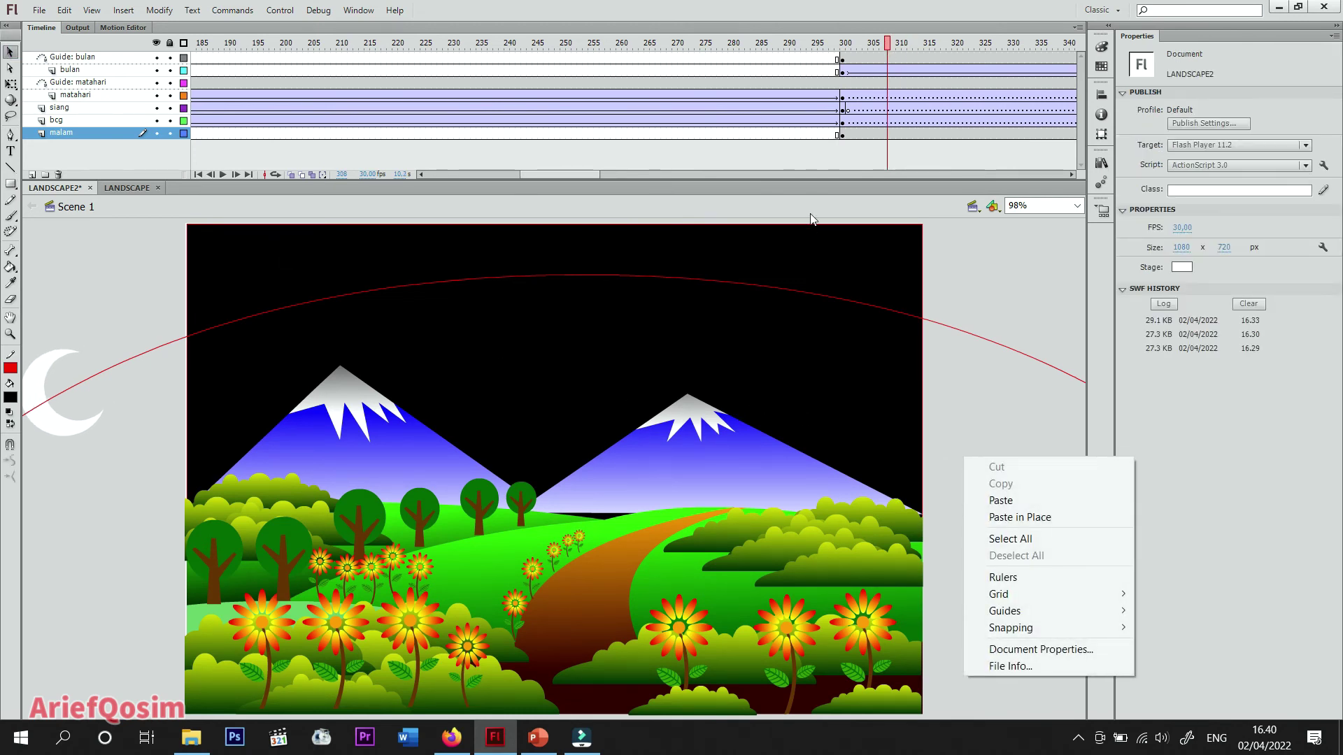
Step: Apply a brightness of -54% to the bcg scenery at frame 300 and save the document
click(842, 121)
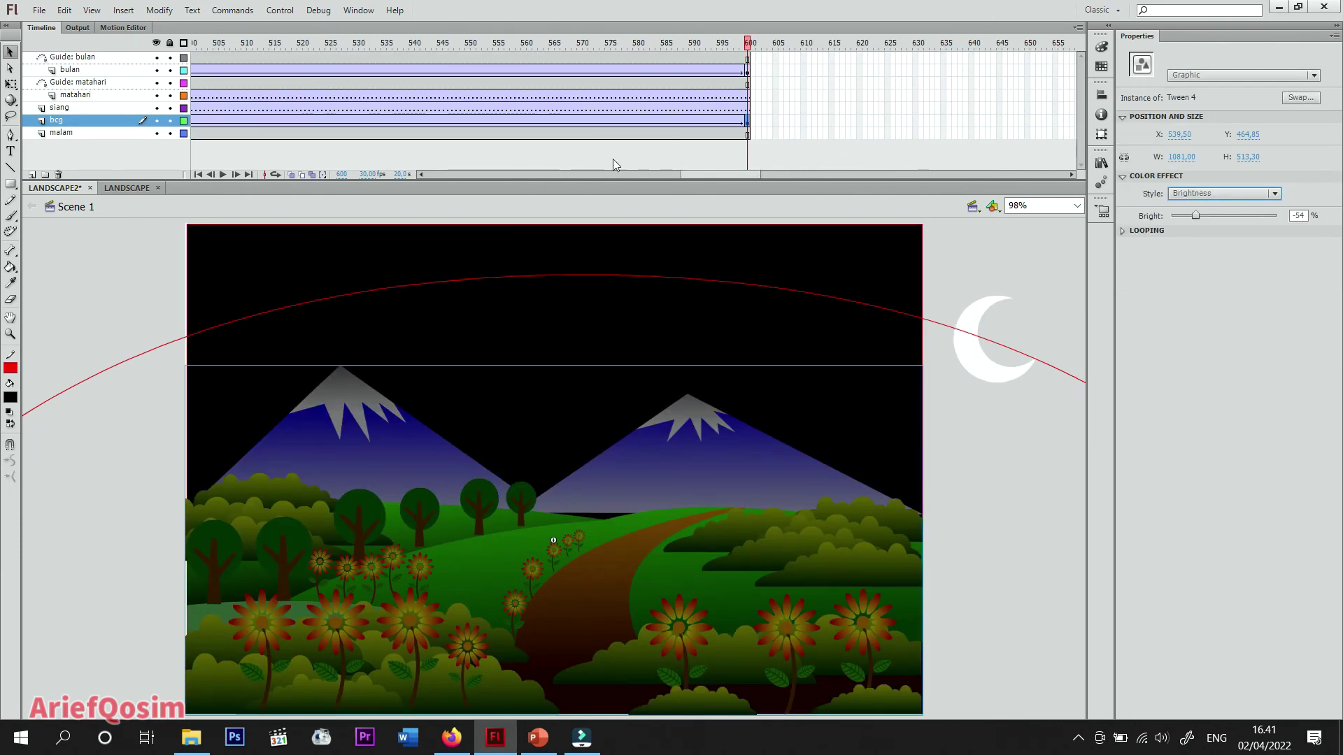
drag(702, 175, 575, 178)
click(463, 124)
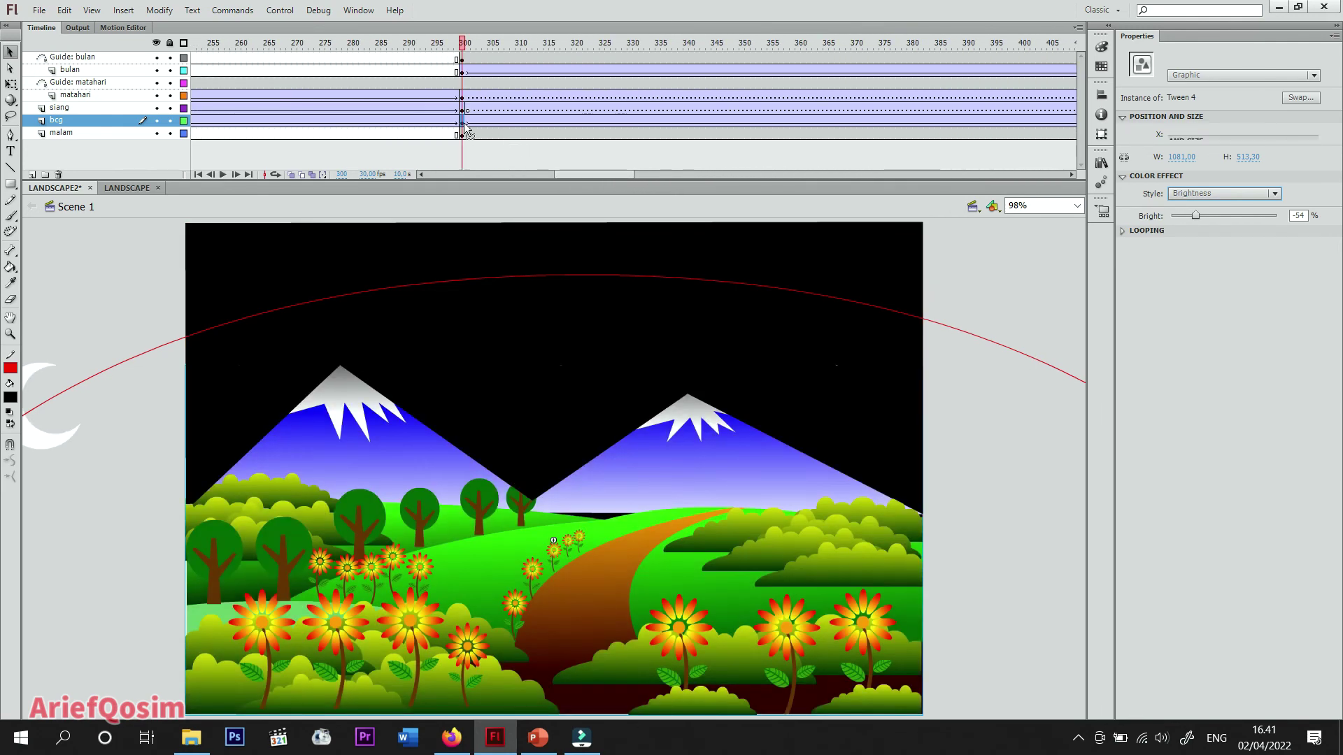
click(1221, 194)
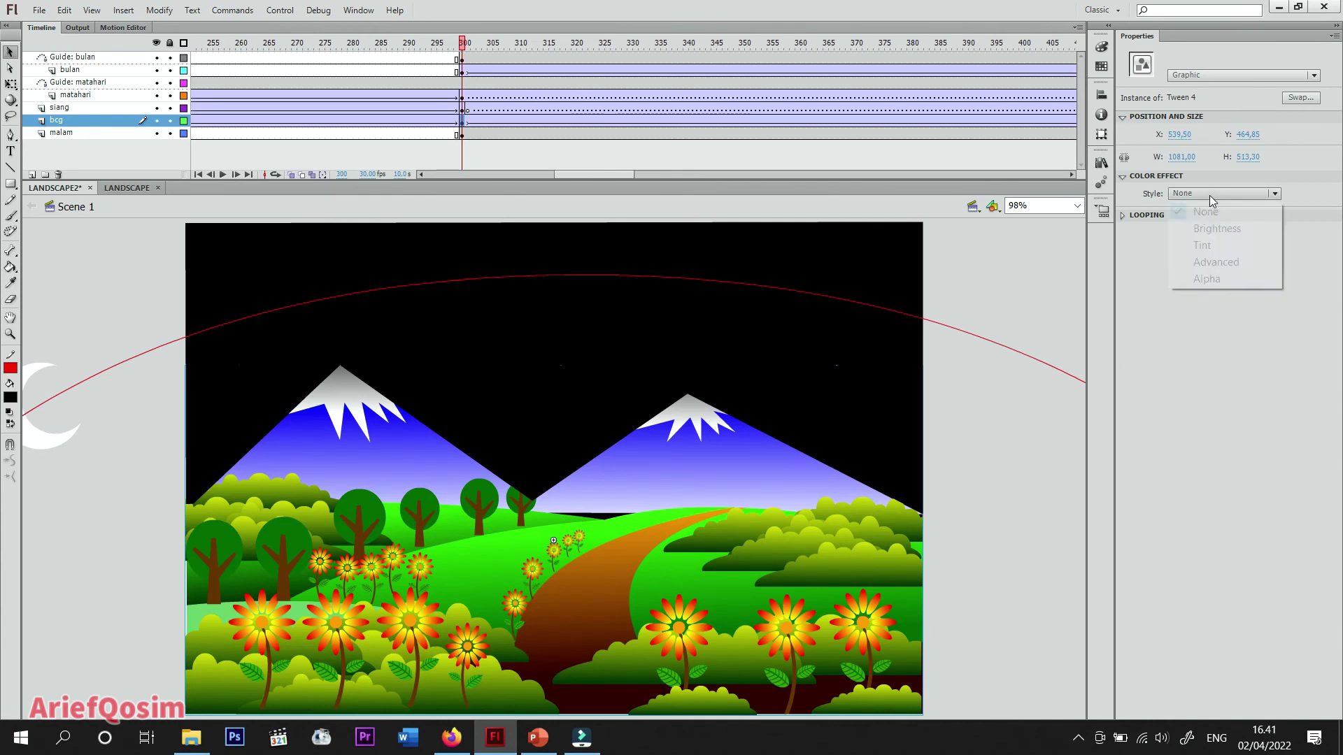
click(1198, 228)
key(ctrl+s)
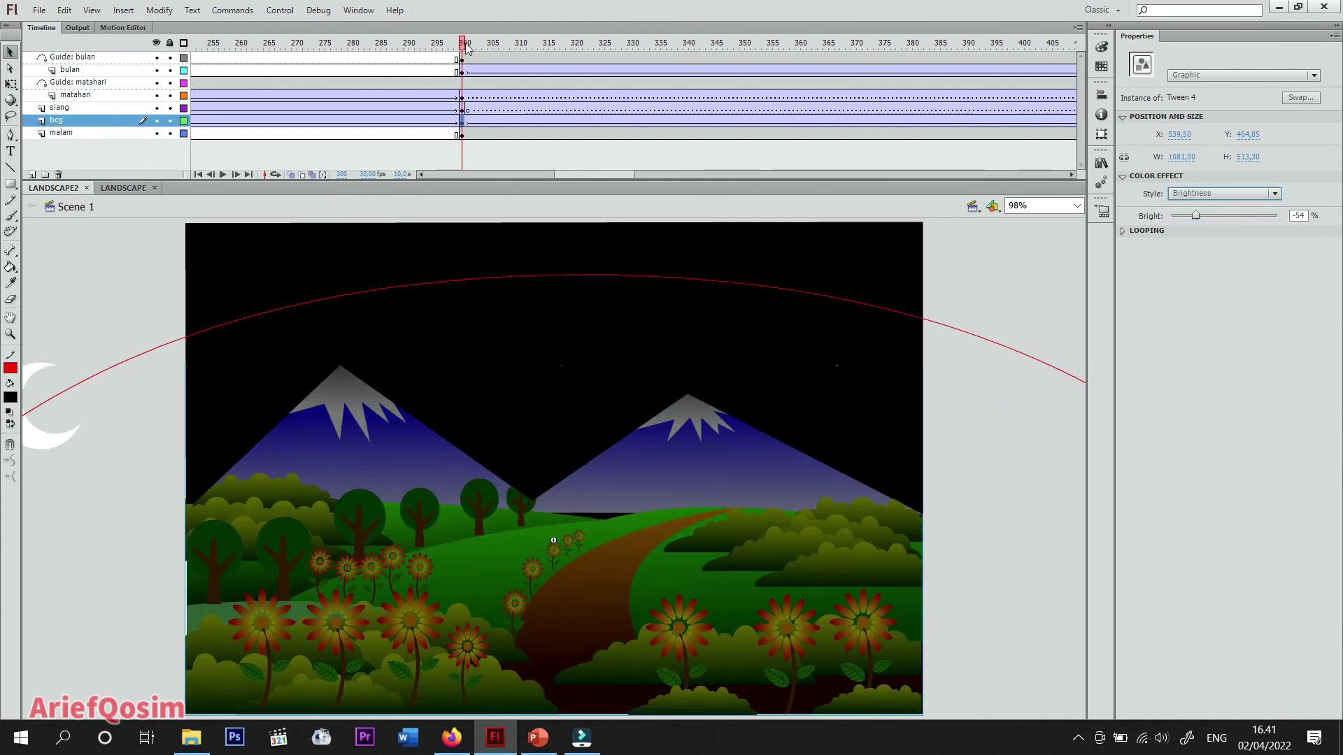
Step: Move the siang layer below the bcg layer and check the day-to-night transition between frames 222 and 274
drag(463, 44, 465, 100)
click(543, 402)
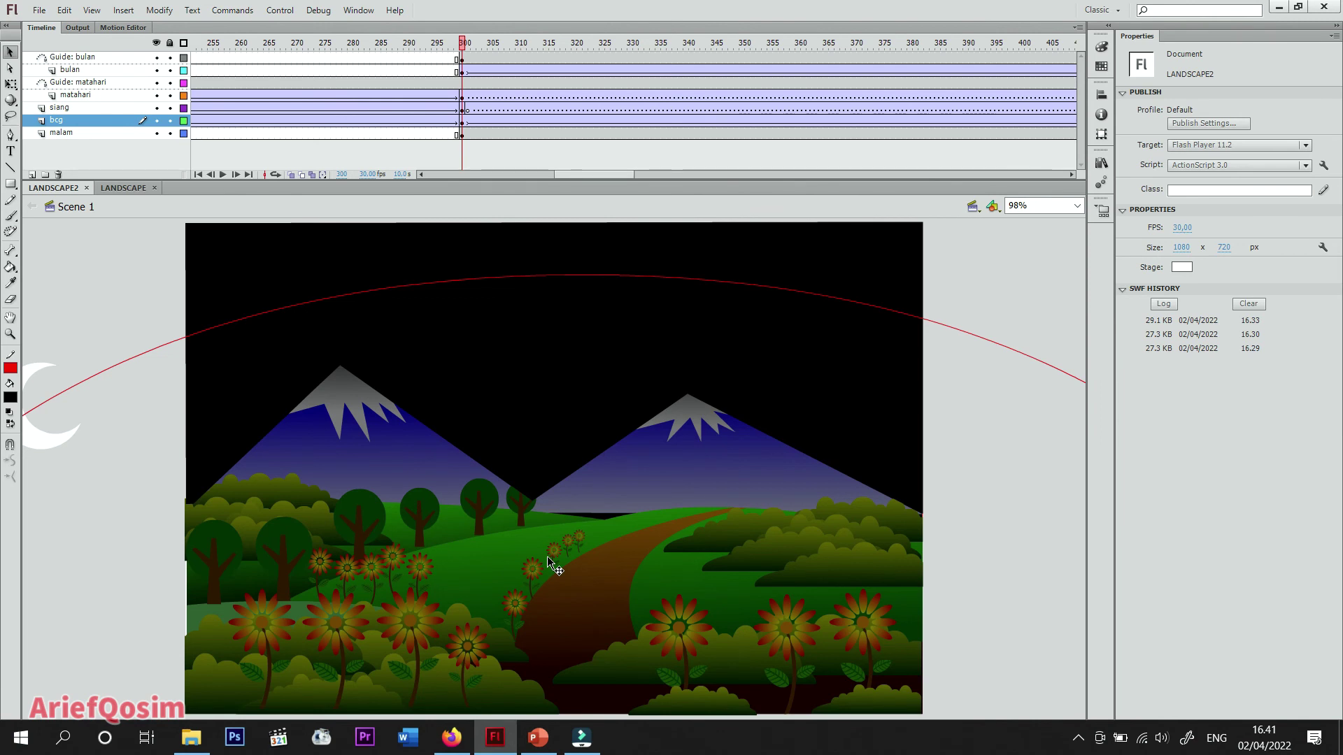
click(513, 511)
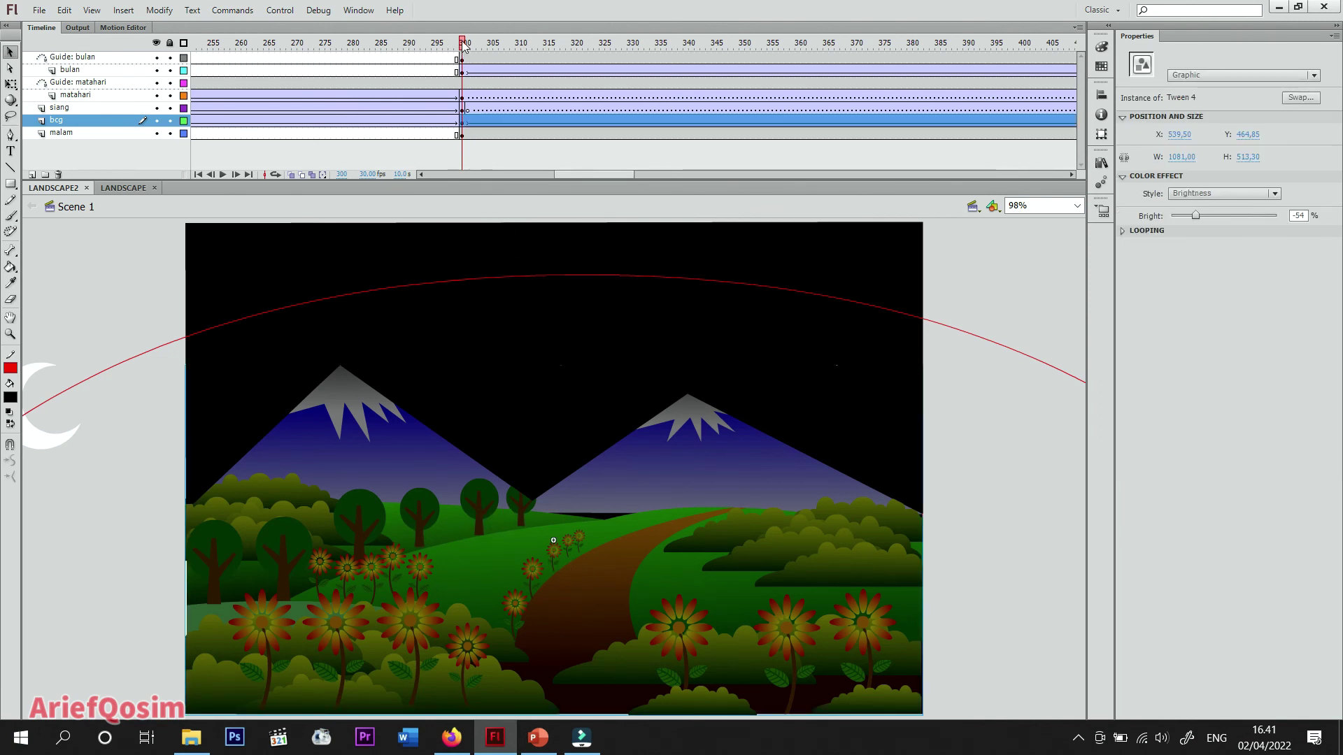
drag(466, 44, 189, 77)
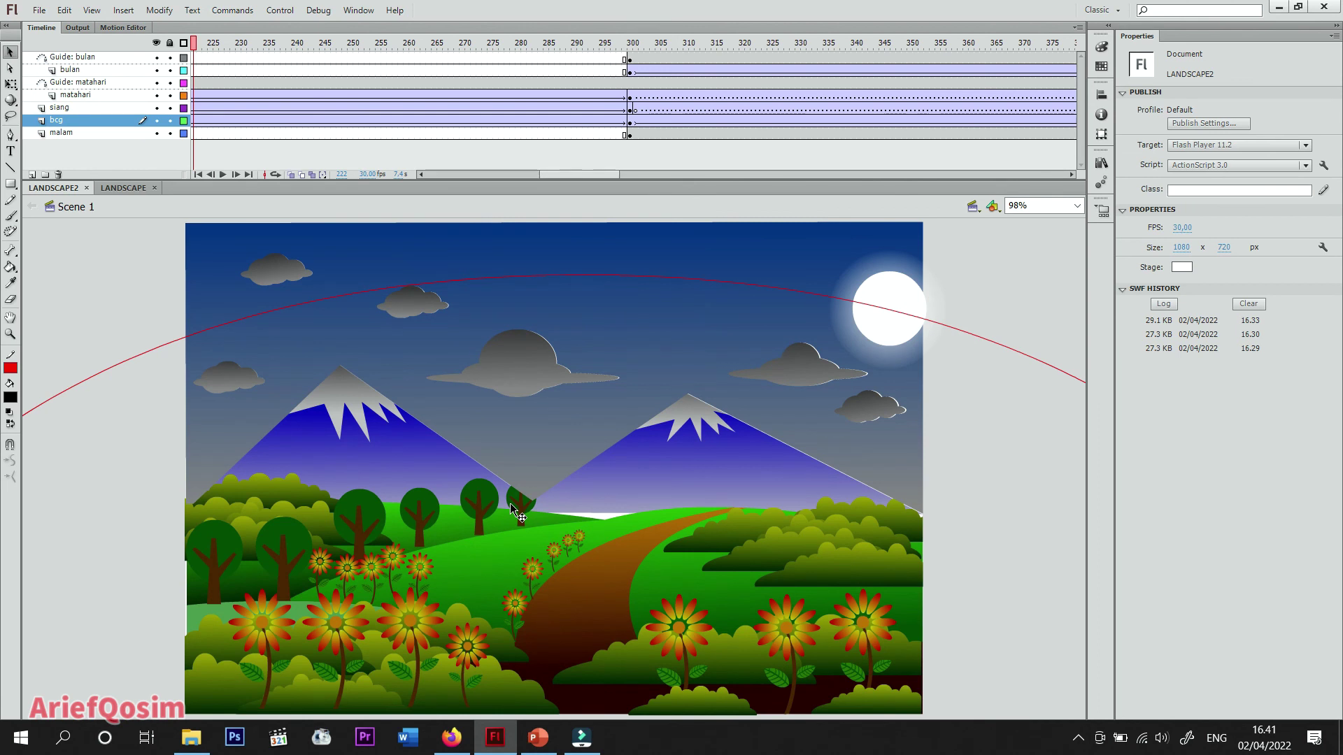
click(77, 109)
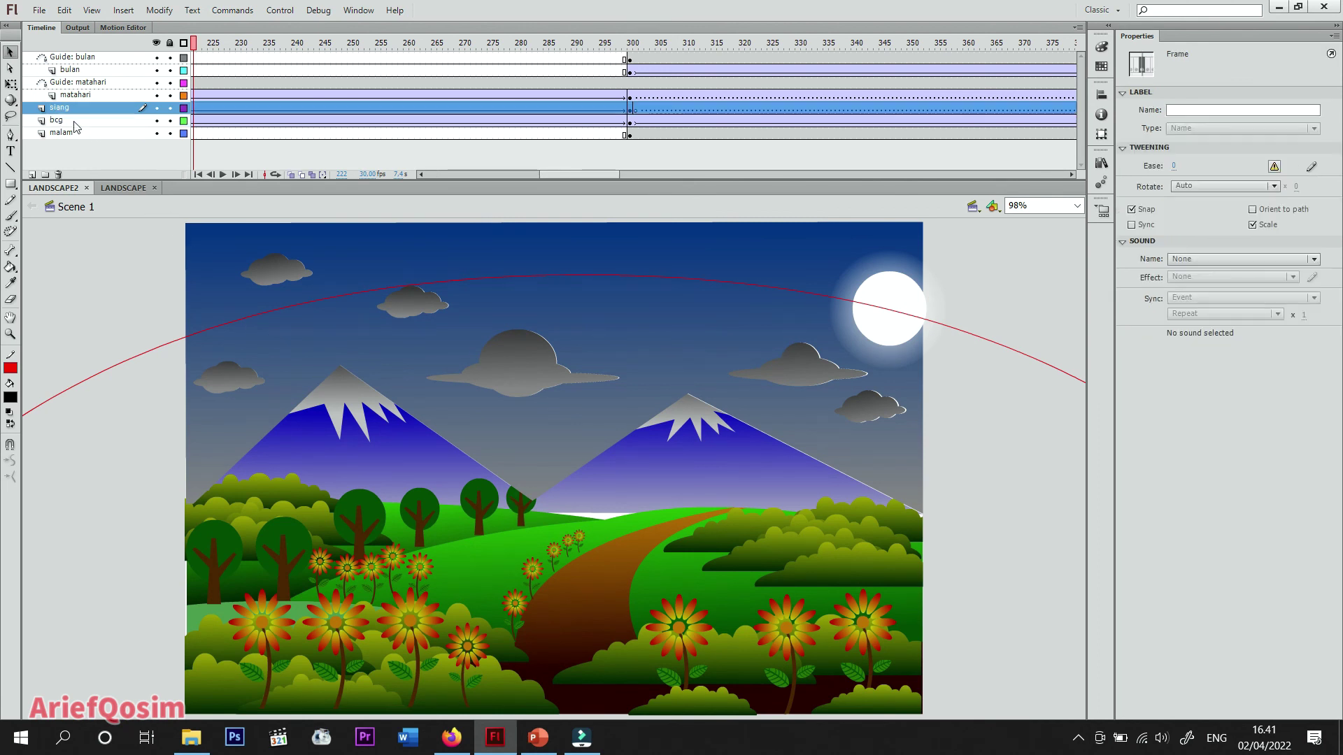
drag(75, 119, 74, 132)
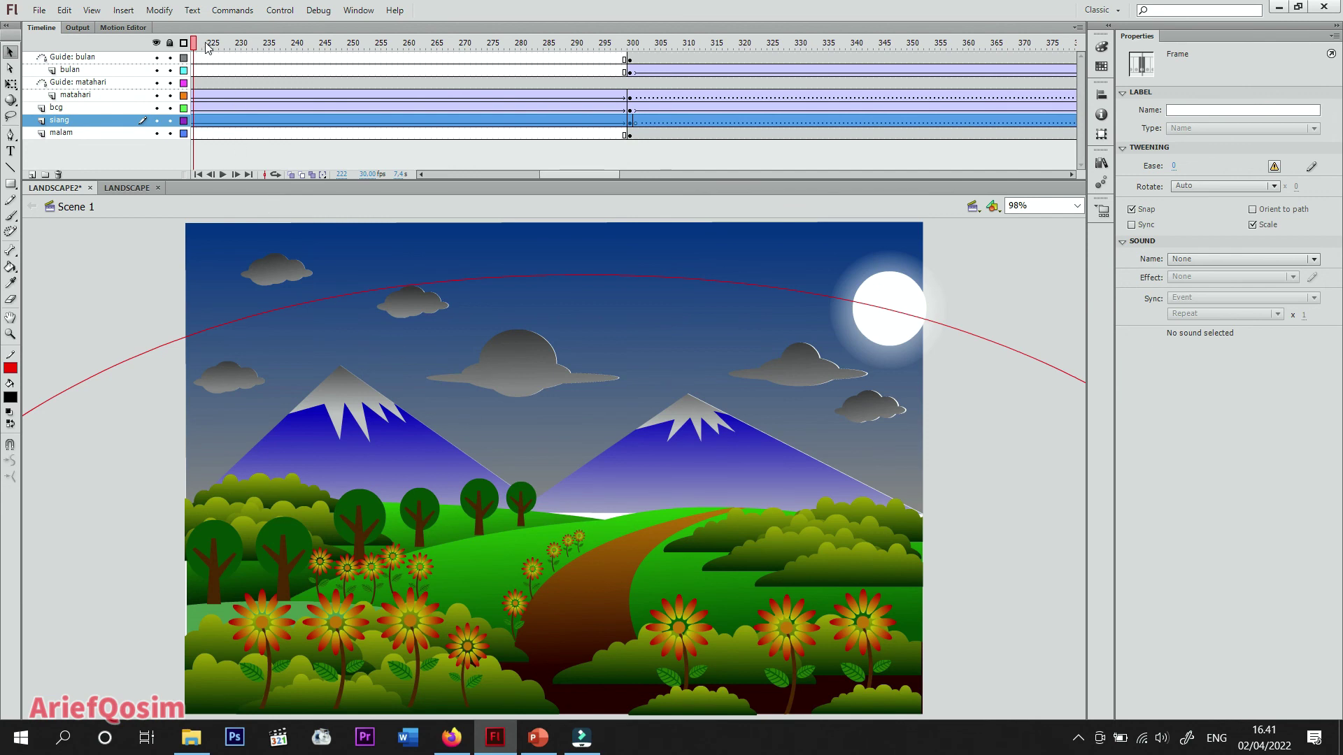
click(267, 42)
drag(314, 43, 484, 107)
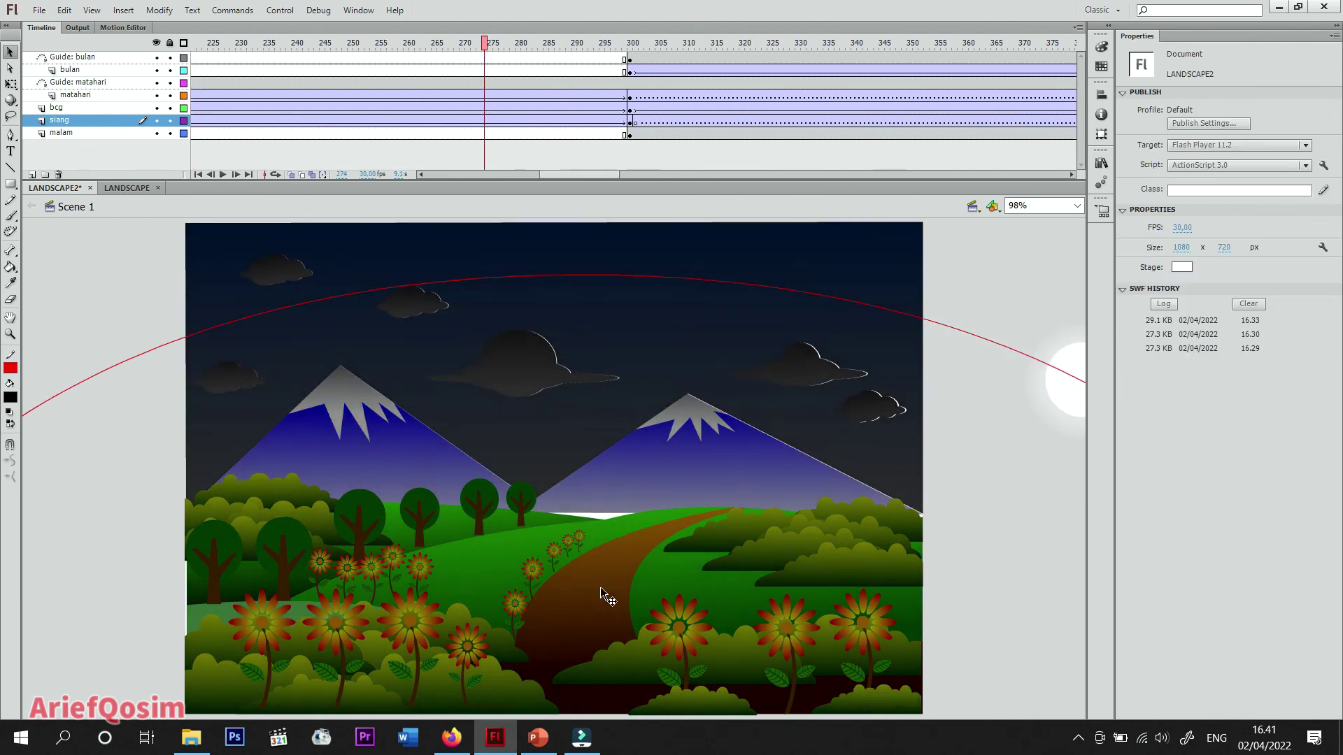
Step: Edit the bcg scenery symbol, bend the mountains' lower edge down to close the white gap above the hills, and return to Scene 1
double_click(610, 495)
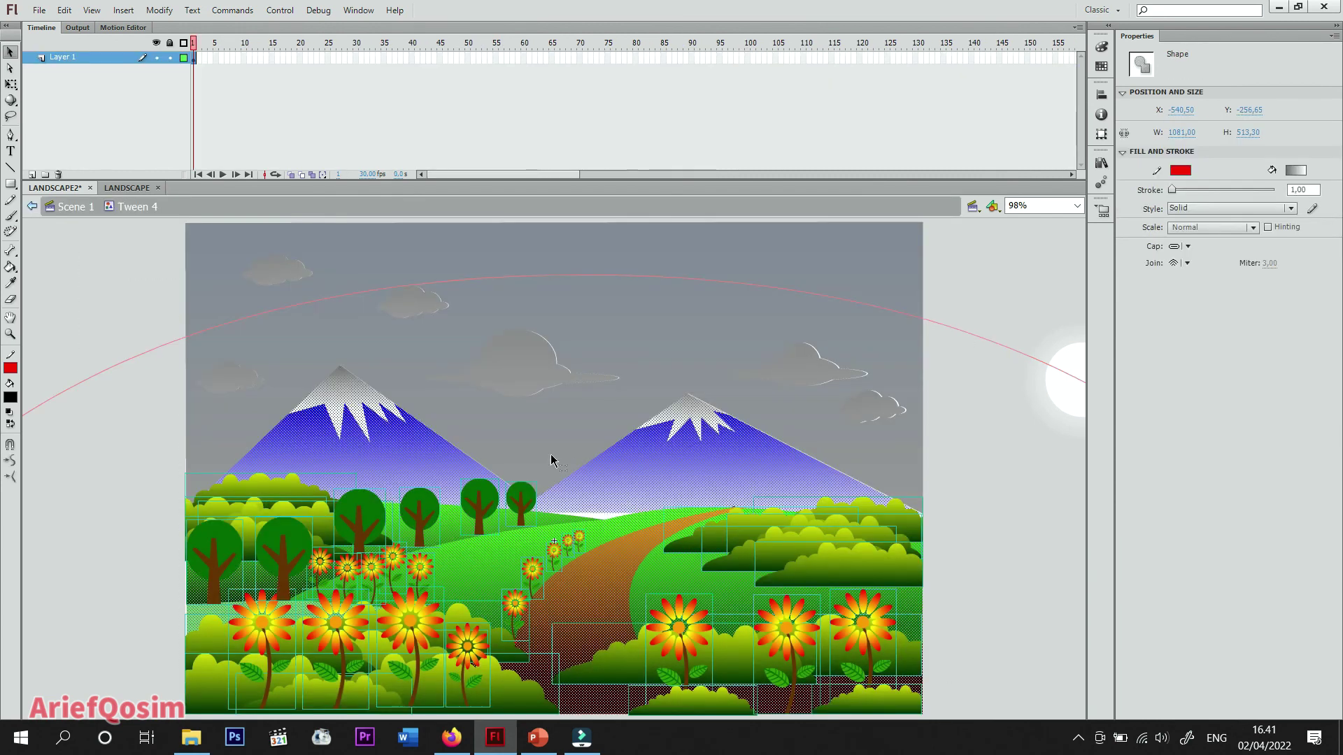
click(953, 459)
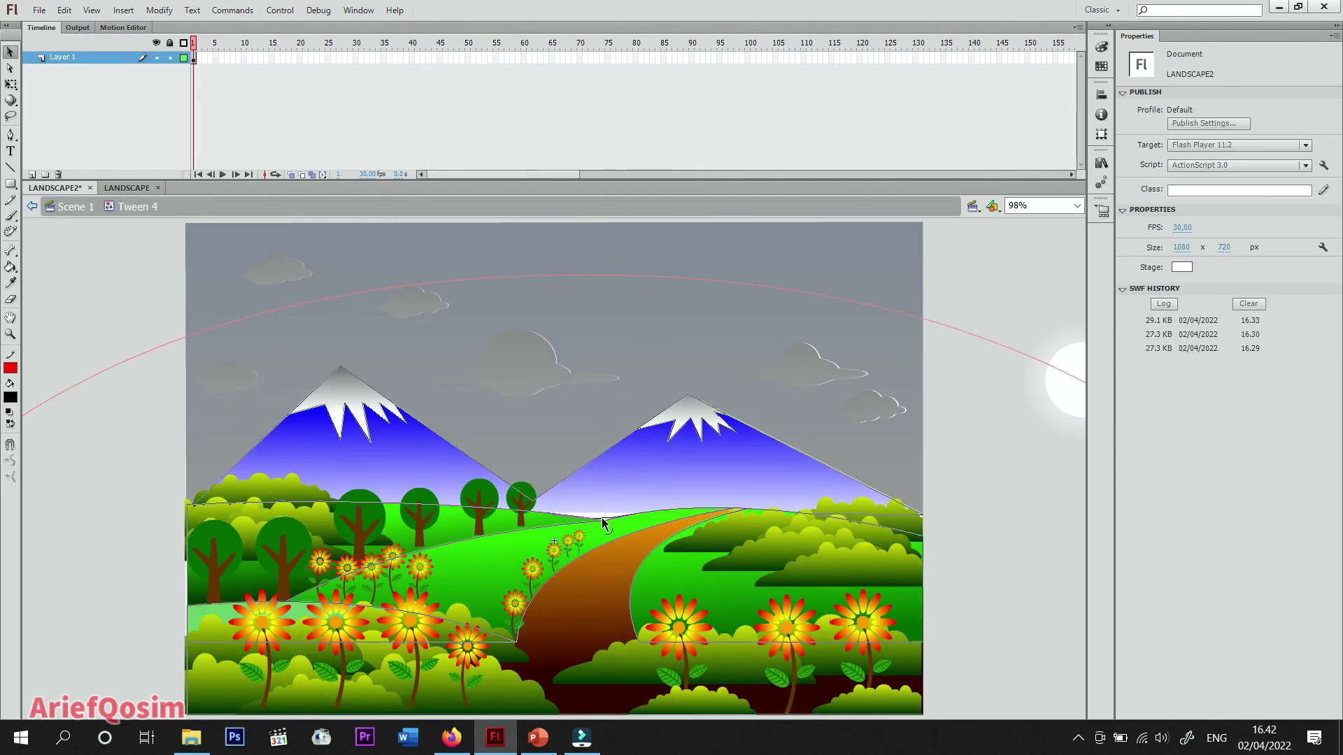
double_click(972, 532)
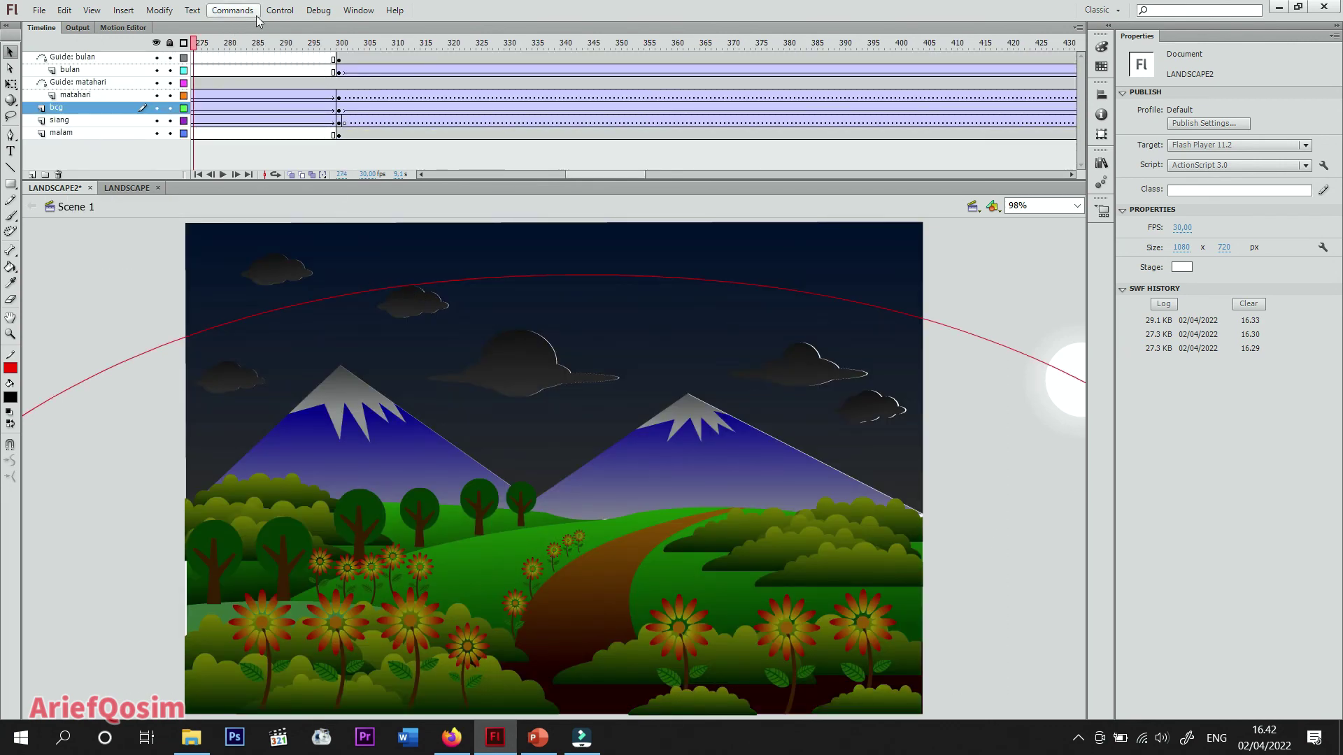
Step: Test the movie to preview the day and night animation
click(280, 10)
mouse_move(325, 123)
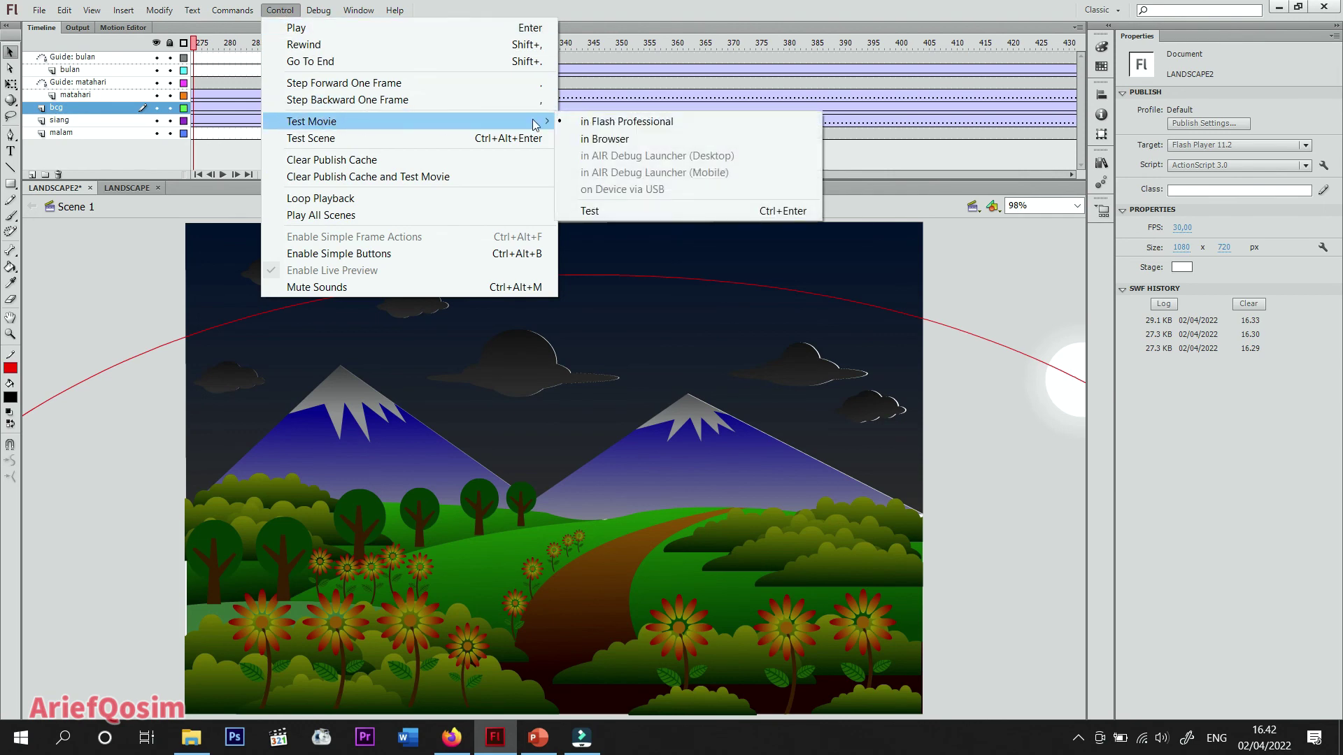
click(624, 213)
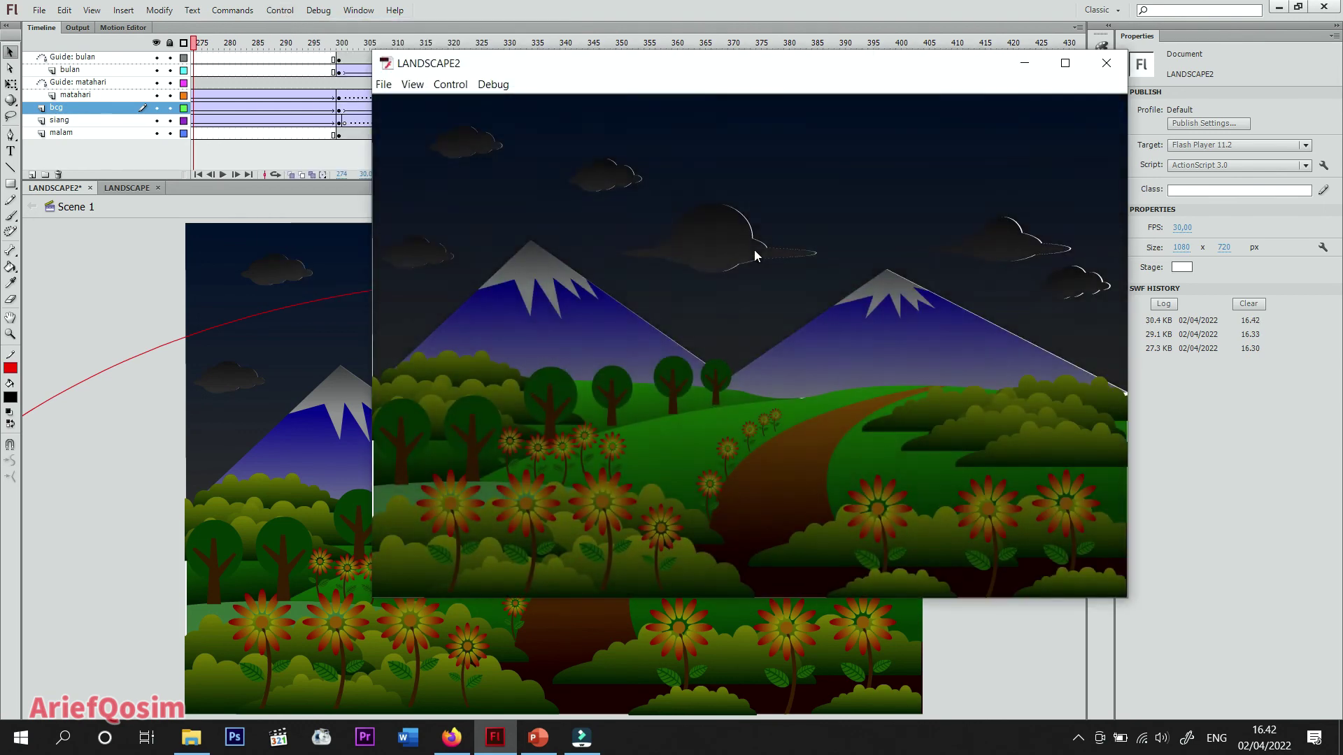